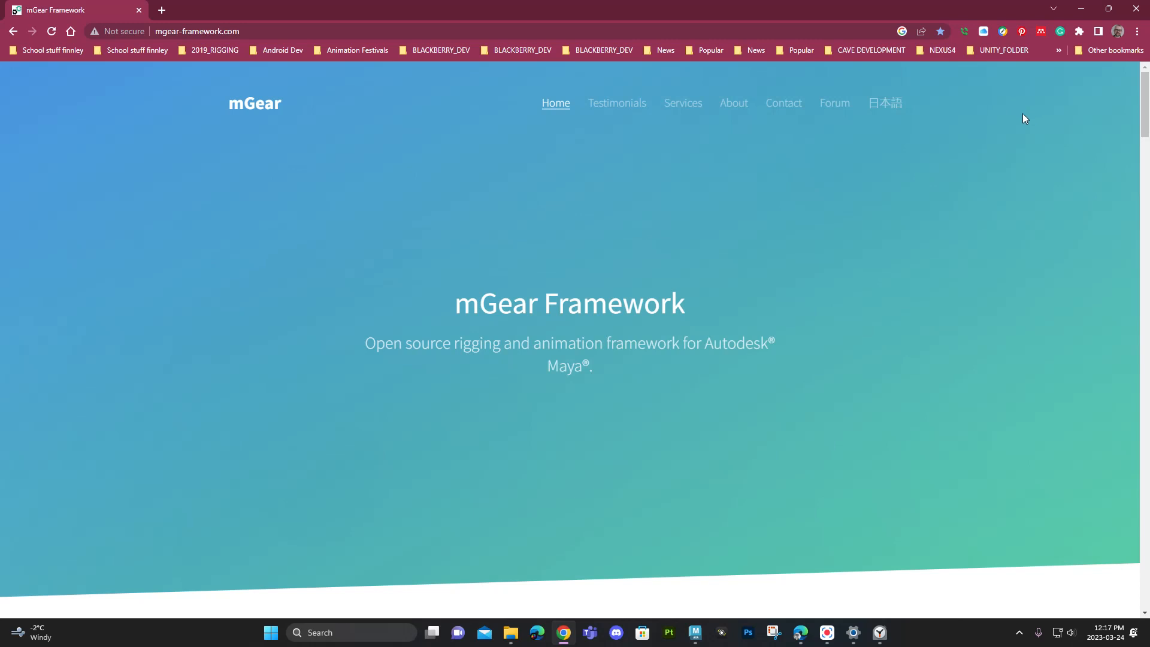
- Switch from the browser to Maya and examine the lioness model from the side and front
{"action": "left_click", "coordinate": [1082, 8]}
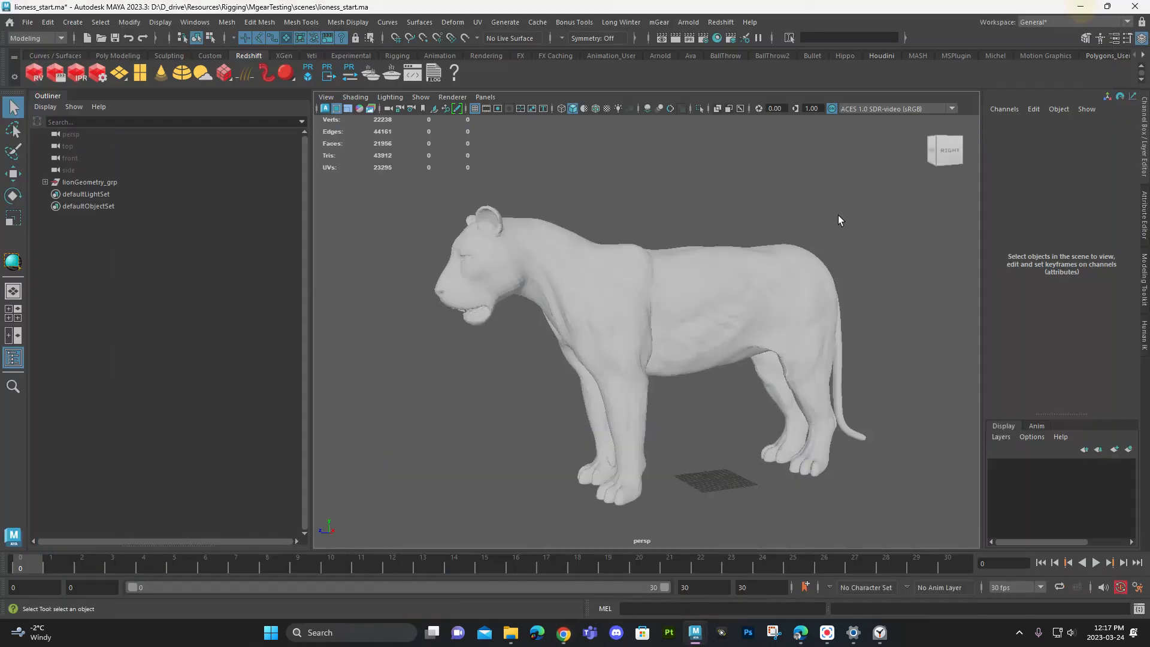
{"action": "left_click", "coordinate": [641, 290]}
{"action": "right_click_drag", "start_coordinate": [897, 330], "coordinate": [872, 303], "text": "alt"}
{"action": "left_click_drag", "start_coordinate": [871, 303], "coordinate": [847, 311], "text": "alt"}
{"action": "left_click", "coordinate": [848, 310]}
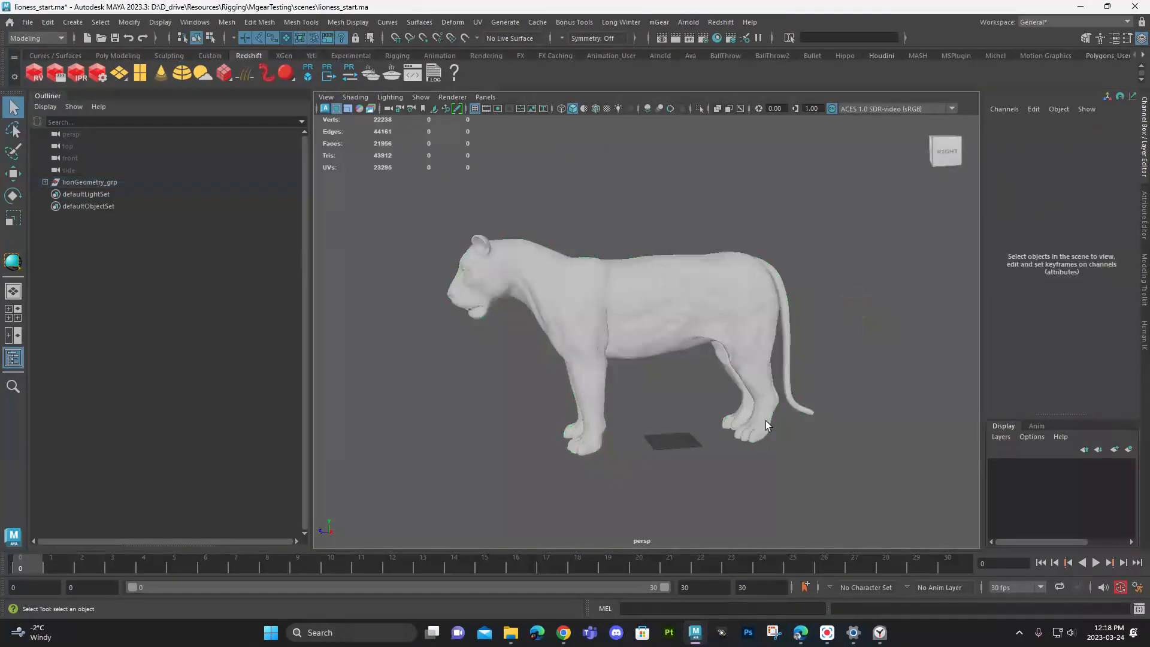
{"action": "right_click_drag", "start_coordinate": [766, 421], "coordinate": [840, 447], "text": "alt"}
{"action": "left_click_drag", "start_coordinate": [840, 447], "coordinate": [884, 445], "text": "alt"}
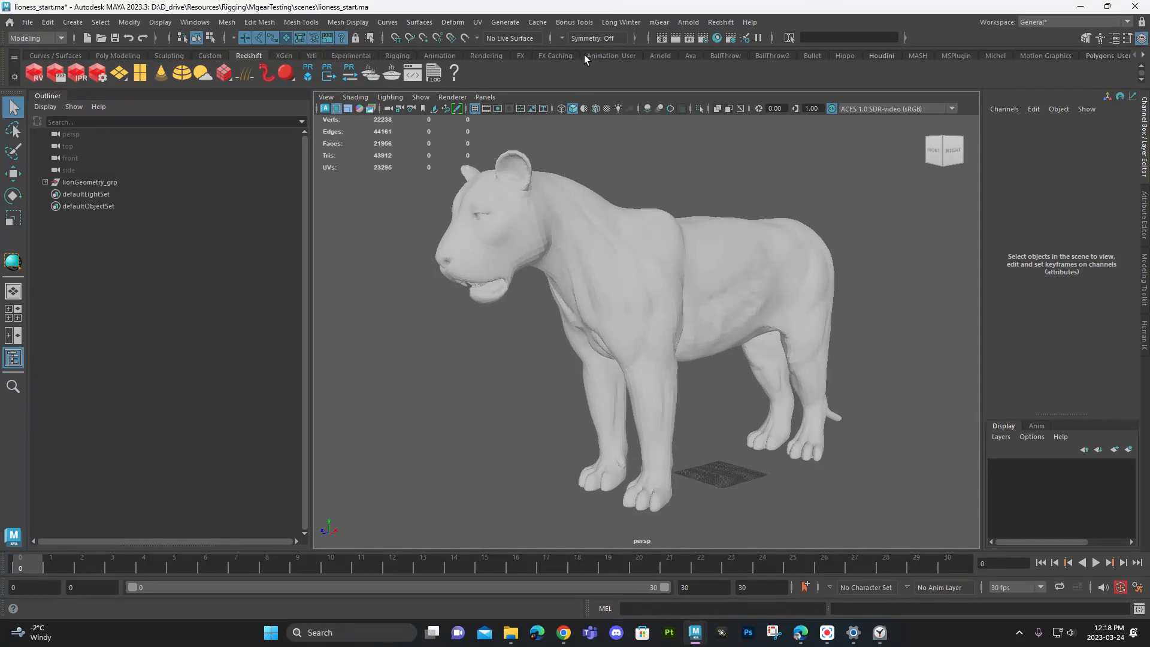
- Detach the mGear command list and its Shifter tools as separate floating palettes
{"action": "left_click", "coordinate": [659, 23]}
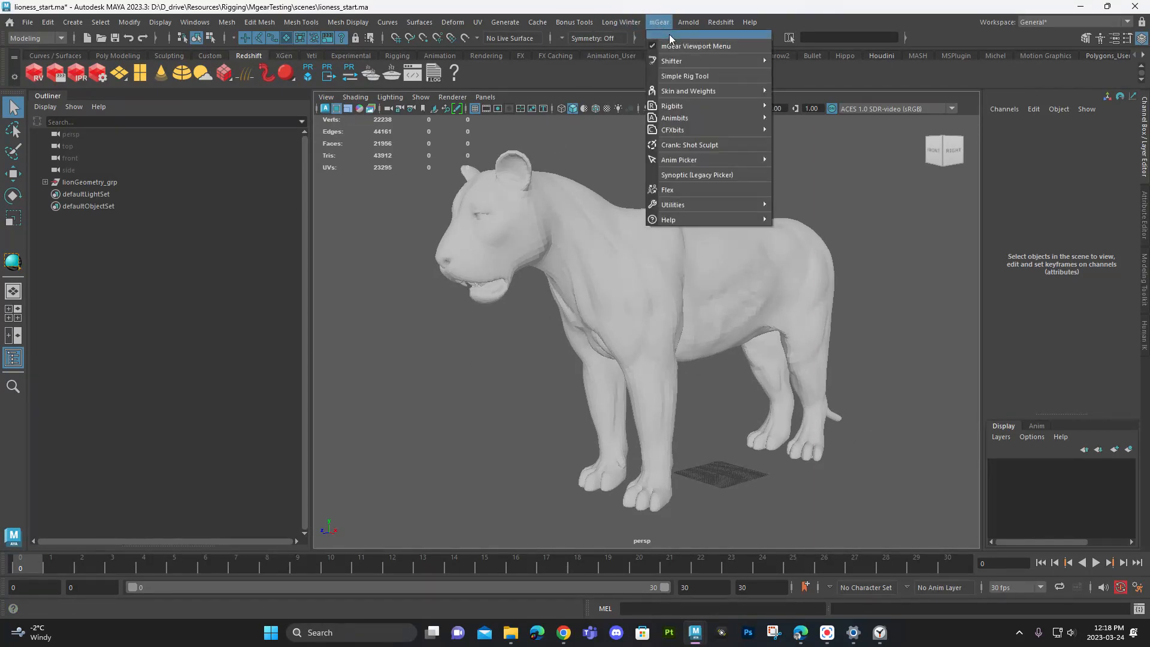
{"action": "left_click", "coordinate": [670, 34]}
{"action": "left_click_drag", "start_coordinate": [701, 34], "coordinate": [70, 143]}
{"action": "mouse_move", "coordinate": [74, 174]}
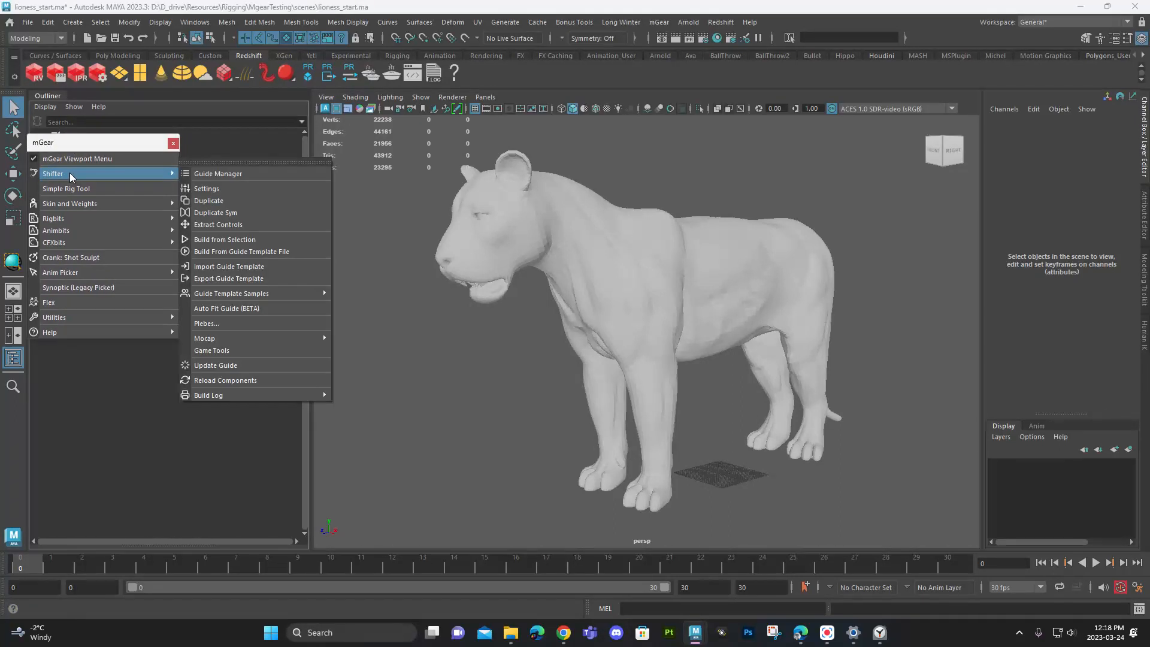
{"action": "left_click", "coordinate": [206, 161]}
{"action": "left_click_drag", "start_coordinate": [231, 155], "coordinate": [242, 150]}
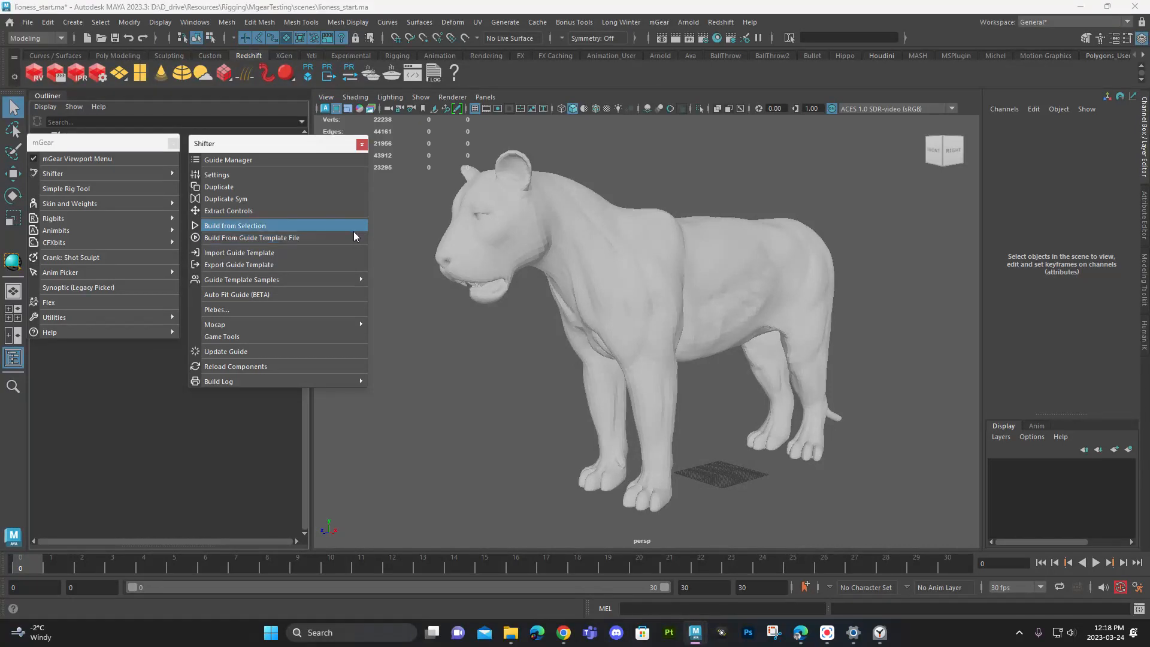
- Load the Shifter sample guide Quadruped Template, Y-up into the lioness scene
{"action": "mouse_move", "coordinate": [310, 285]}
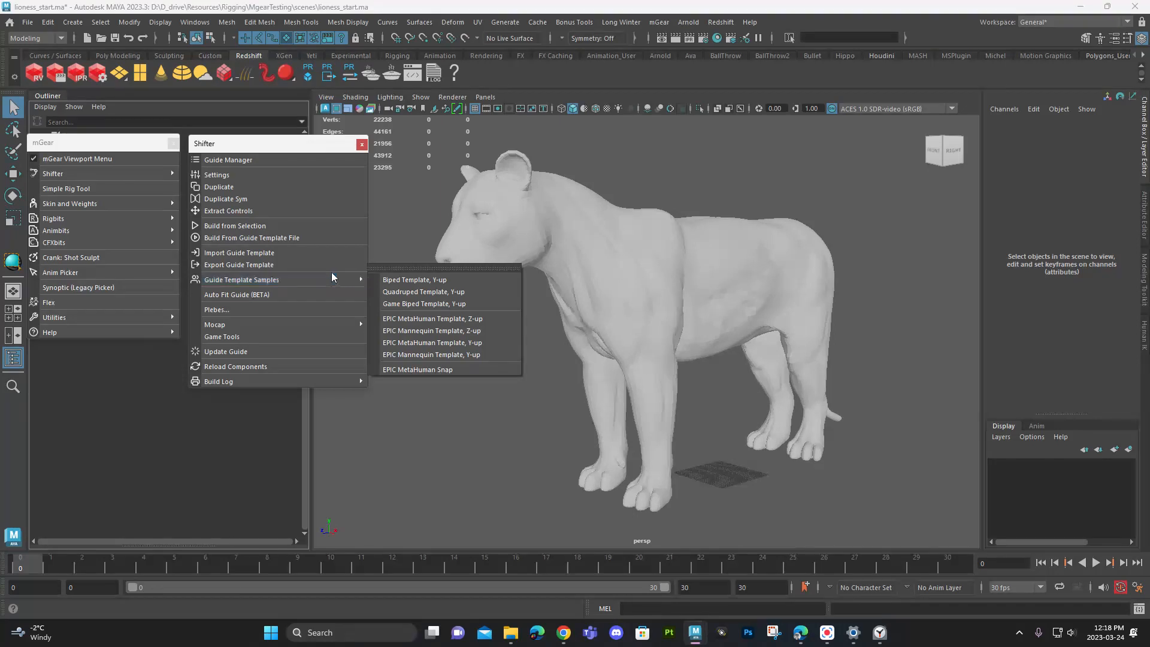
{"action": "mouse_move", "coordinate": [346, 281]}
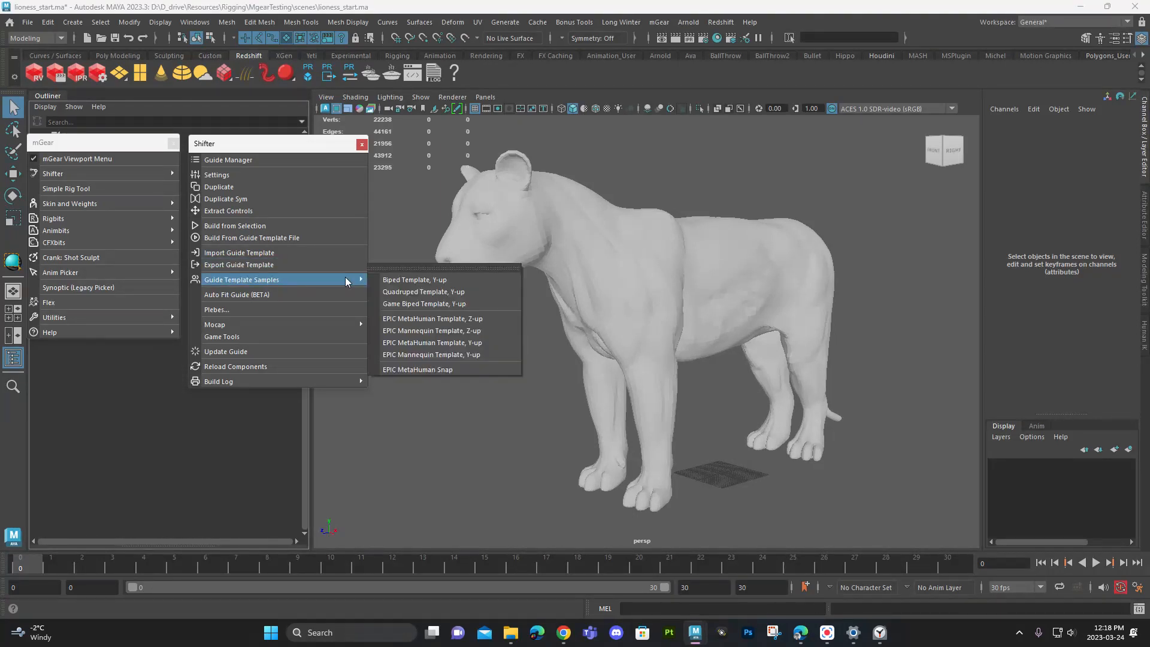
{"action": "left_click", "coordinate": [421, 293]}
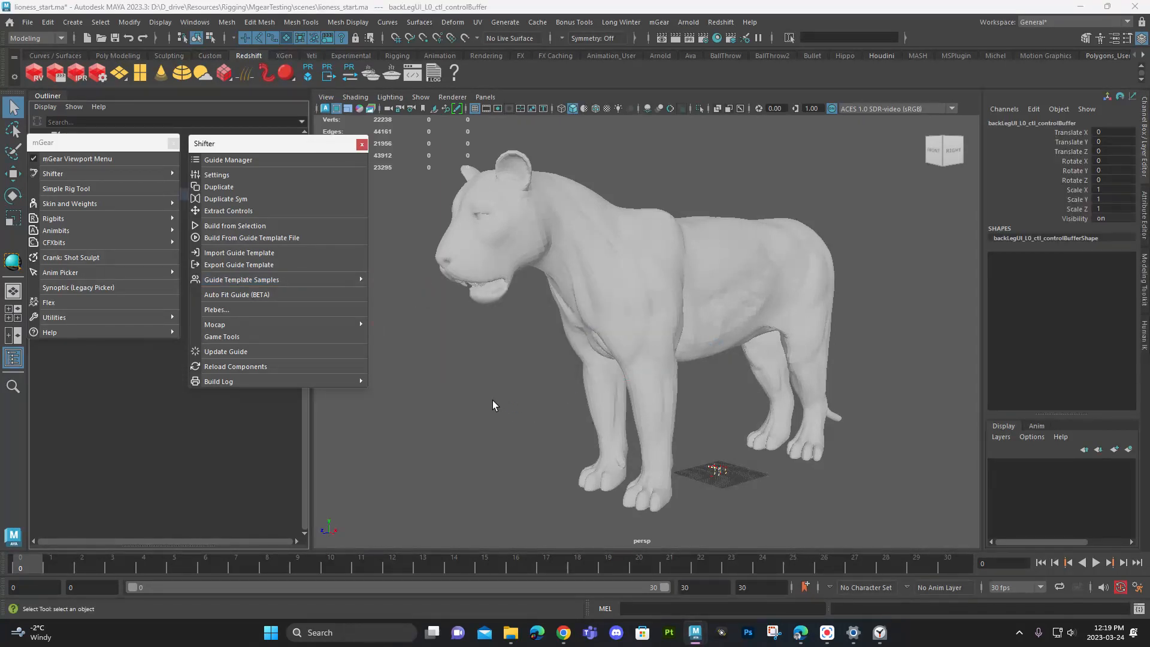
- Move the mGear palette clear of the Outliner and scale the whole guide up toward the lioness's size
{"action": "mouse_move", "coordinate": [688, 430]}
{"action": "left_mouse_down", "text": "alt"}
{"action": "mouse_move", "coordinate": [611, 444]}
{"action": "mouse_move", "coordinate": [674, 405]}
{"action": "left_mouse_up", "text": "alt"}
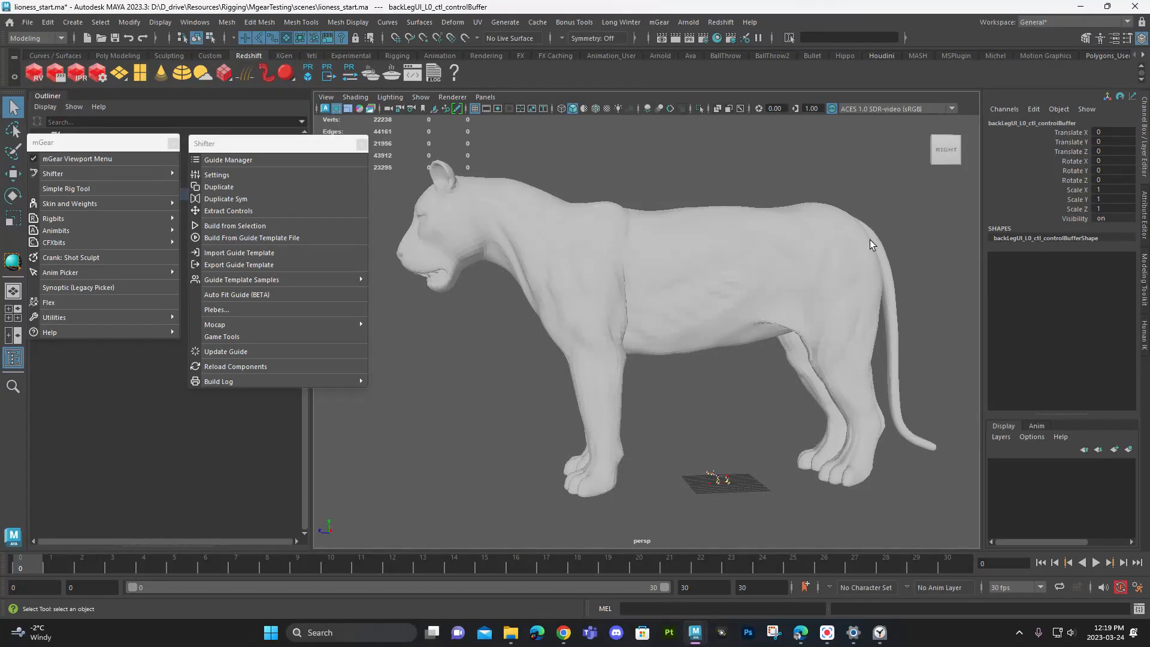
{"action": "left_click_drag", "start_coordinate": [756, 335], "coordinate": [751, 362], "text": "alt"}
{"action": "right_click_drag", "start_coordinate": [751, 362], "coordinate": [765, 336], "text": "alt"}
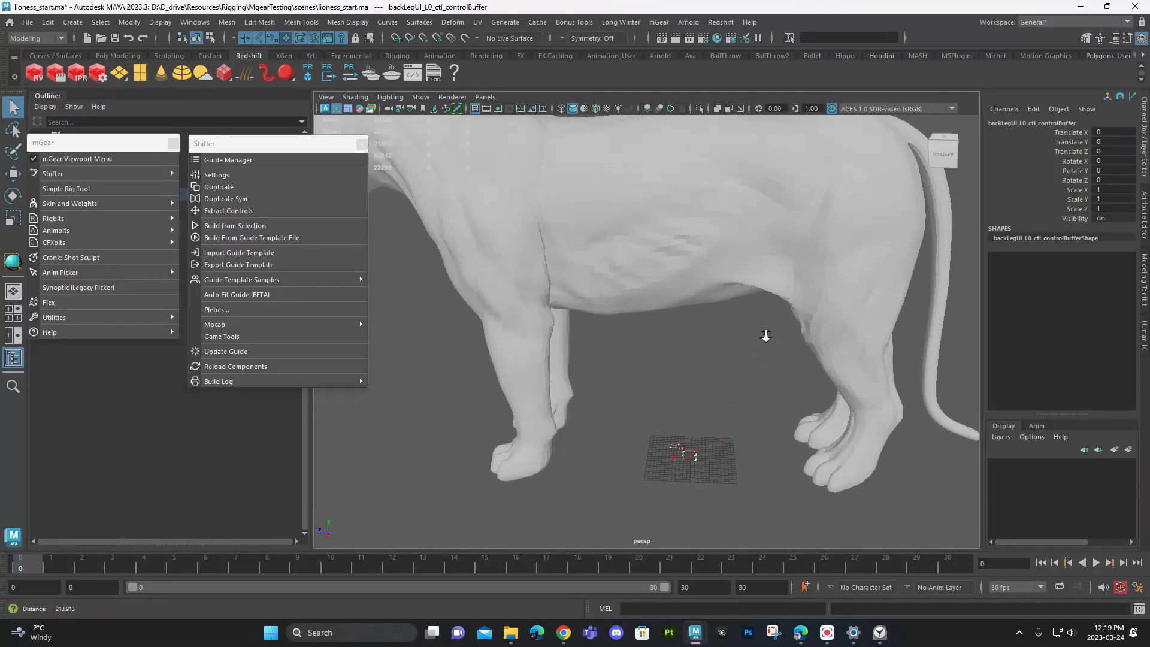
{"action": "left_click_drag", "start_coordinate": [765, 336], "coordinate": [732, 365], "text": "alt"}
{"action": "middle_click_drag", "start_coordinate": [732, 365], "coordinate": [760, 358], "text": "alt"}
{"action": "right_click_drag", "start_coordinate": [760, 359], "coordinate": [762, 475], "text": "alt"}
{"action": "middle_click_drag", "start_coordinate": [763, 475], "coordinate": [758, 382], "text": "alt"}
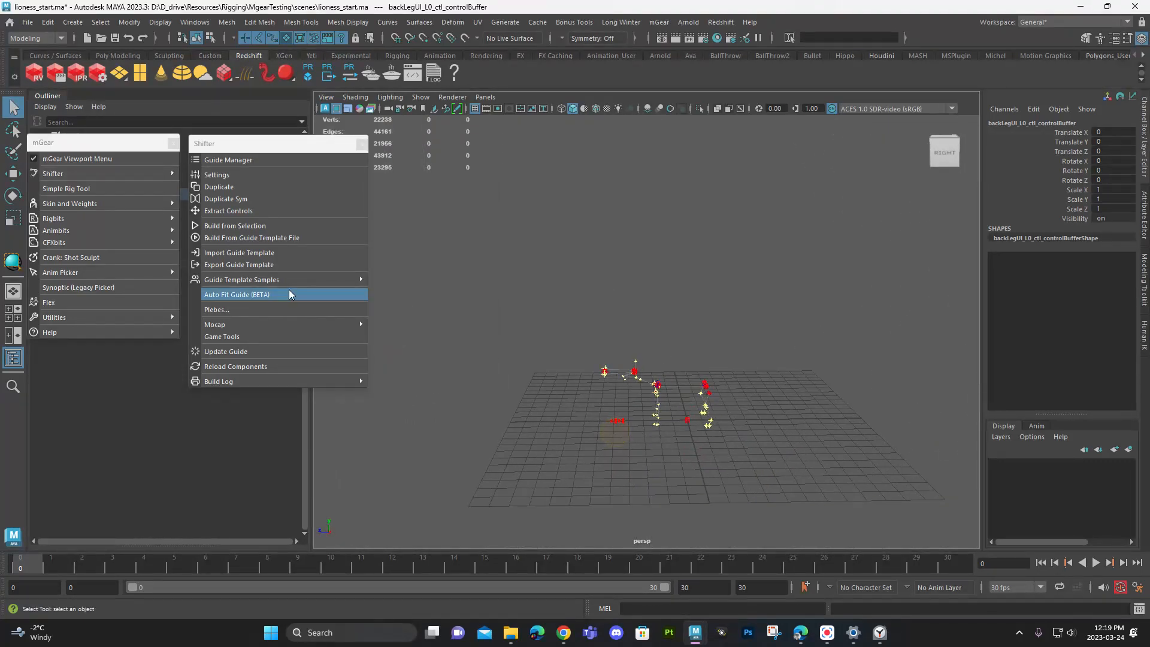
{"action": "left_click_drag", "start_coordinate": [97, 145], "coordinate": [260, 402]}
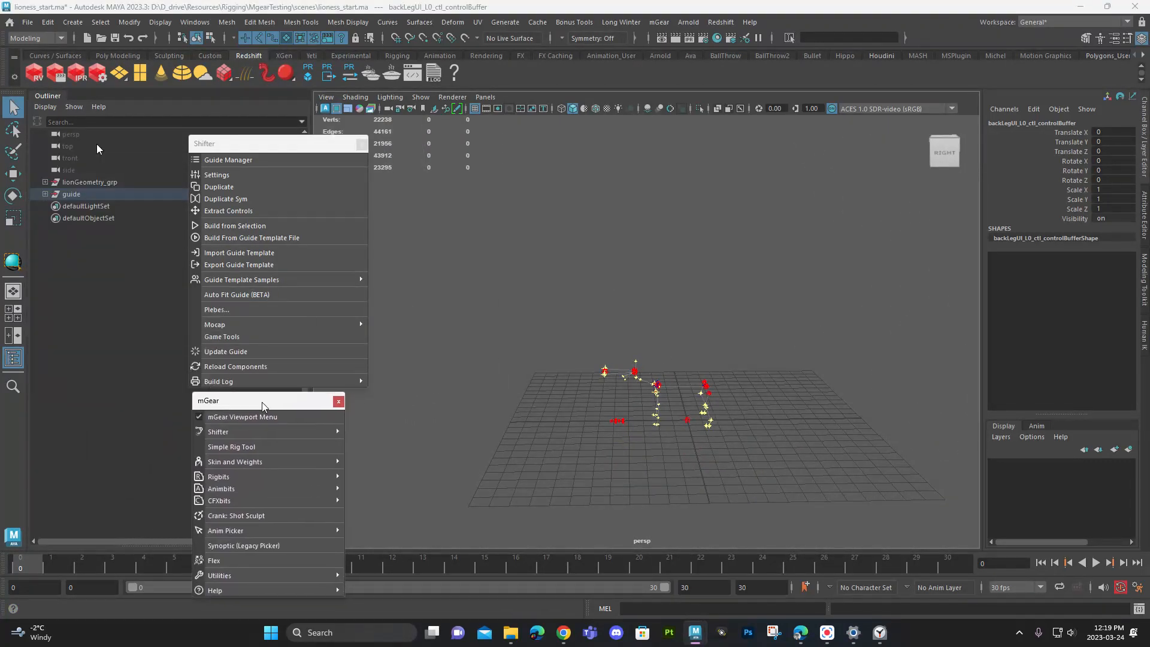
{"action": "left_click", "coordinate": [72, 195]}
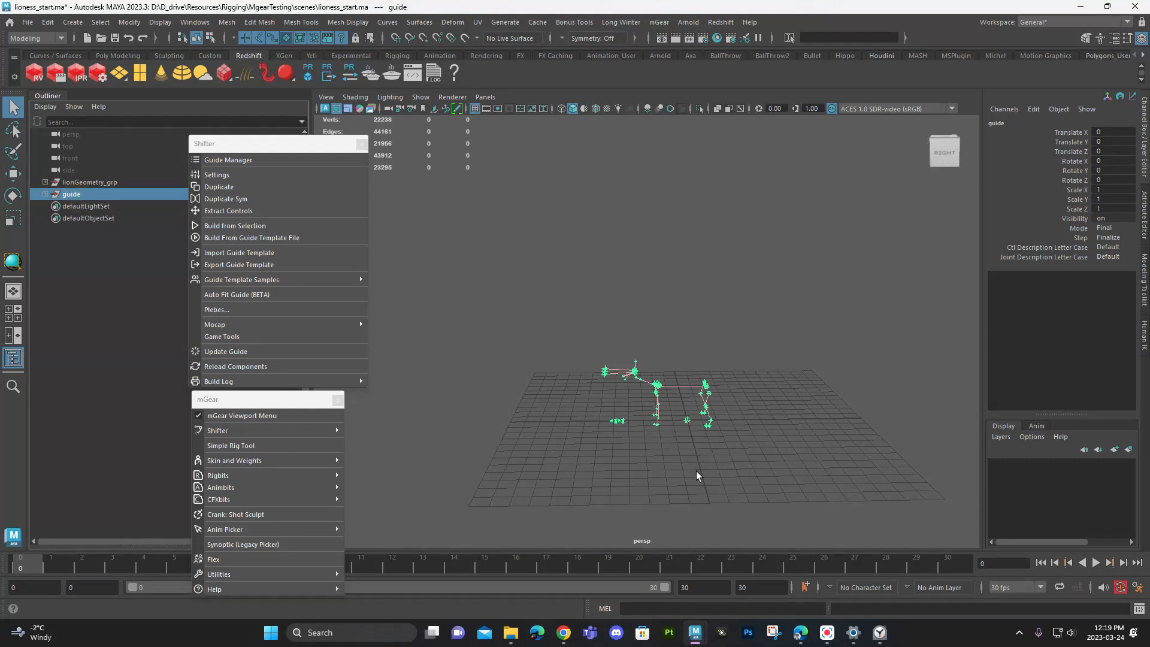
{"action": "key", "text": "r"}
{"action": "middle_click_drag", "start_coordinate": [699, 476], "coordinate": [987, 465]}
{"action": "right_click_drag", "start_coordinate": [839, 444], "coordinate": [492, 373], "text": "alt"}
{"action": "middle_click_drag", "start_coordinate": [492, 373], "coordinate": [521, 456], "text": "alt"}
{"action": "left_click_drag", "start_coordinate": [641, 428], "coordinate": [644, 402], "text": "alt"}
{"action": "middle_click_drag", "start_coordinate": [644, 401], "coordinate": [810, 516]}
- Show the scene in wireframe and refine the guide's scale to about 30.18 in X and 28.69 in Y and Z
{"action": "key", "text": "4"}
{"action": "mouse_move", "coordinate": [742, 479]}
{"action": "left_mouse_down", "text": "alt"}
{"action": "mouse_move", "coordinate": [601, 476]}
{"action": "mouse_move", "coordinate": [722, 480]}
{"action": "left_mouse_up", "text": "alt"}
{"action": "mouse_move", "coordinate": [663, 470]}
{"action": "middle_mouse_down"}
{"action": "mouse_move", "coordinate": [629, 473]}
{"action": "mouse_move", "coordinate": [653, 473]}
{"action": "mouse_move", "coordinate": [642, 470]}
{"action": "middle_mouse_up"}
{"action": "left_click_drag", "start_coordinate": [642, 469], "coordinate": [497, 438], "text": "alt"}
{"action": "middle_click_drag", "start_coordinate": [498, 439], "coordinate": [516, 442]}
{"action": "left_click_drag", "start_coordinate": [517, 442], "coordinate": [711, 381], "text": "alt"}
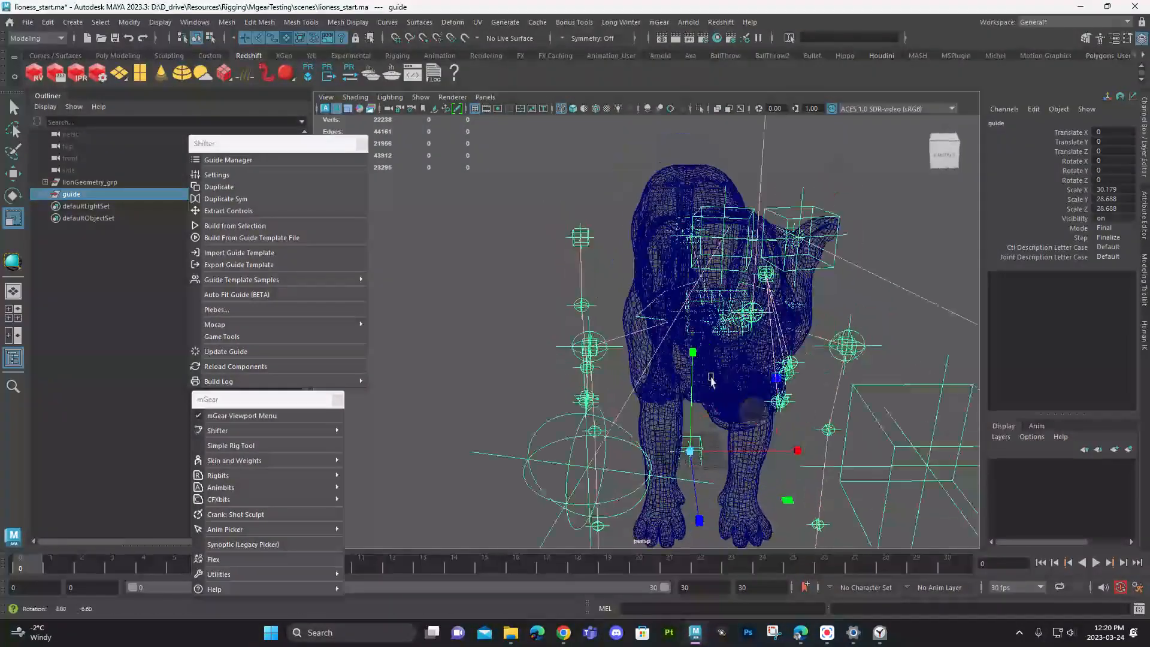
- Delete the right front-leg guide starting at shoulder_R0_root
{"action": "scroll", "coordinate": [711, 380], "scroll_direction": "up", "scroll_amount": 10}
{"action": "key", "text": "5"}
{"action": "key", "text": "4"}
{"action": "left_click", "coordinate": [646, 333]}
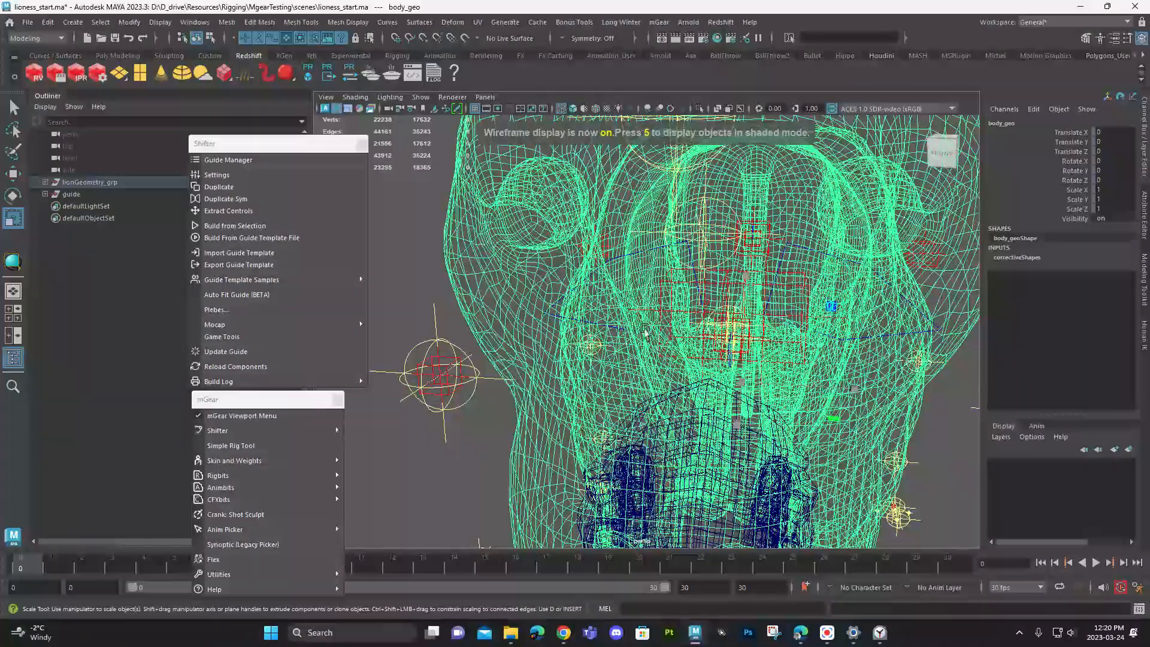
{"action": "left_click", "coordinate": [652, 340]}
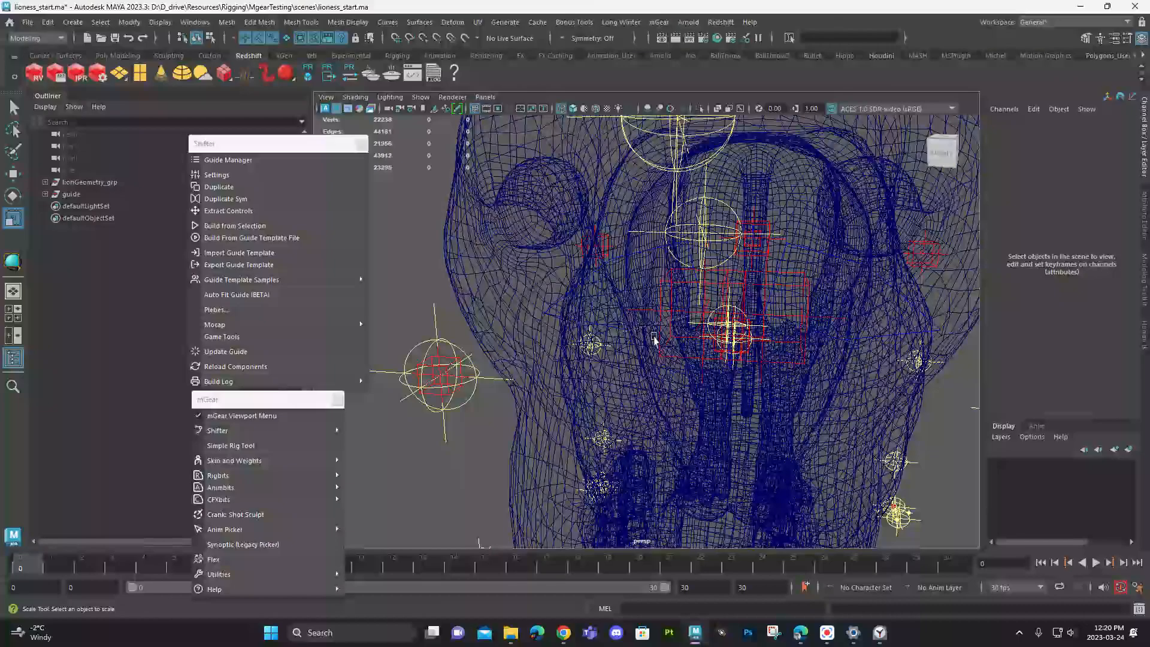
{"action": "left_click", "coordinate": [659, 333]}
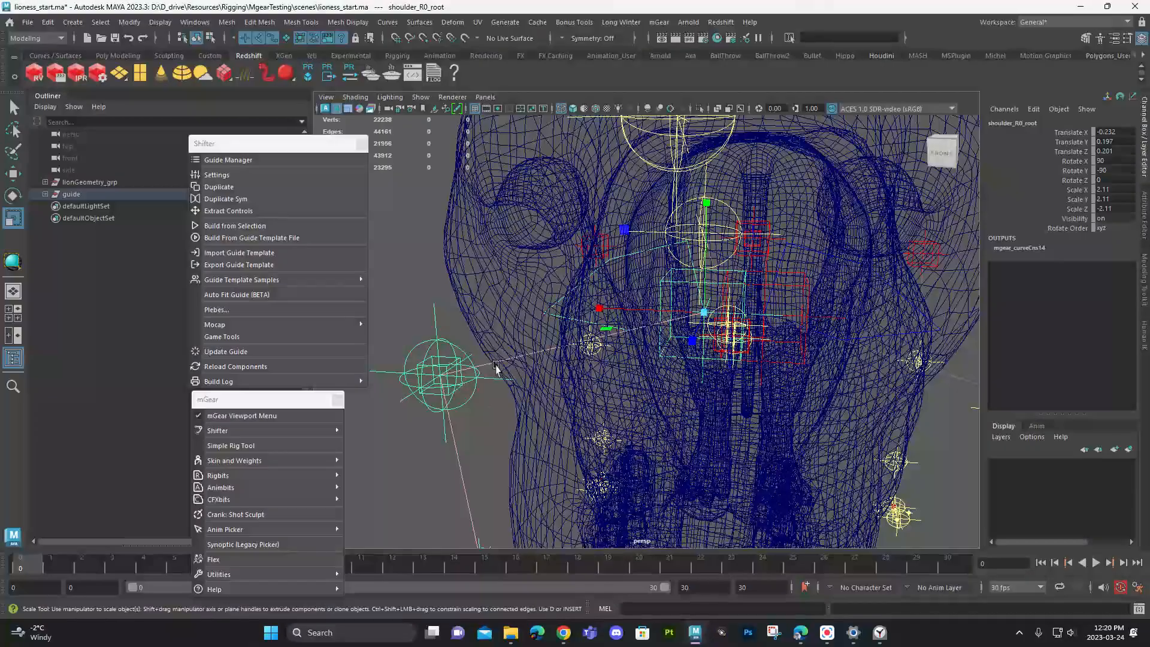
{"action": "scroll", "coordinate": [496, 364], "scroll_direction": "down", "scroll_amount": 3}
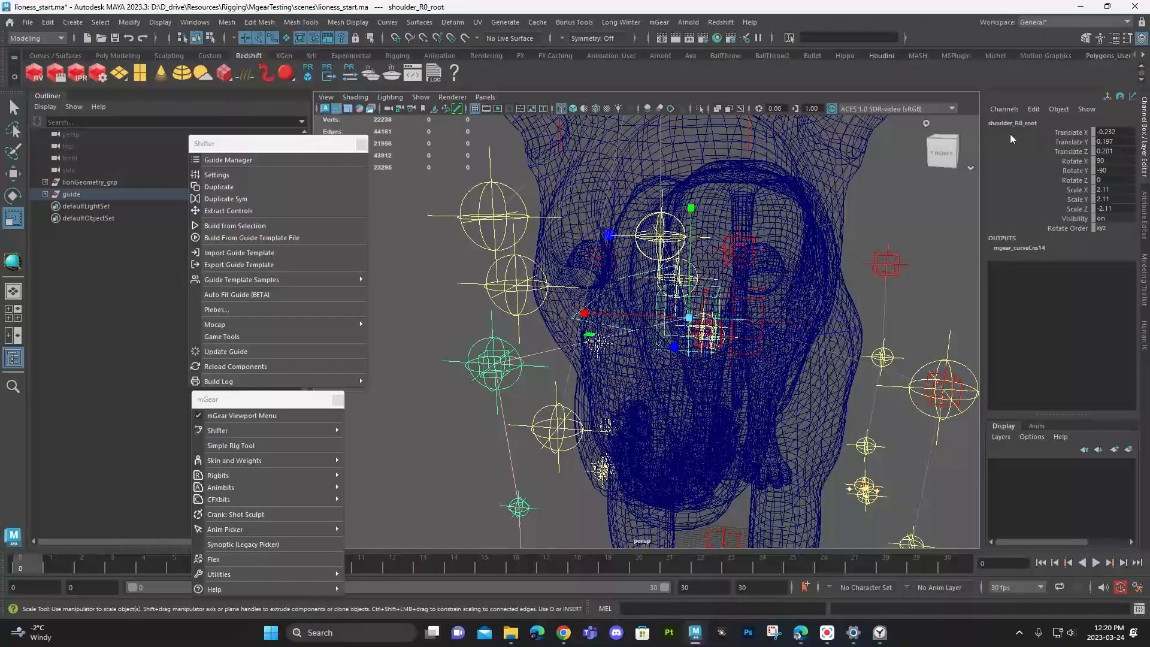
{"action": "scroll", "coordinate": [674, 363], "scroll_direction": "up", "scroll_amount": 5}
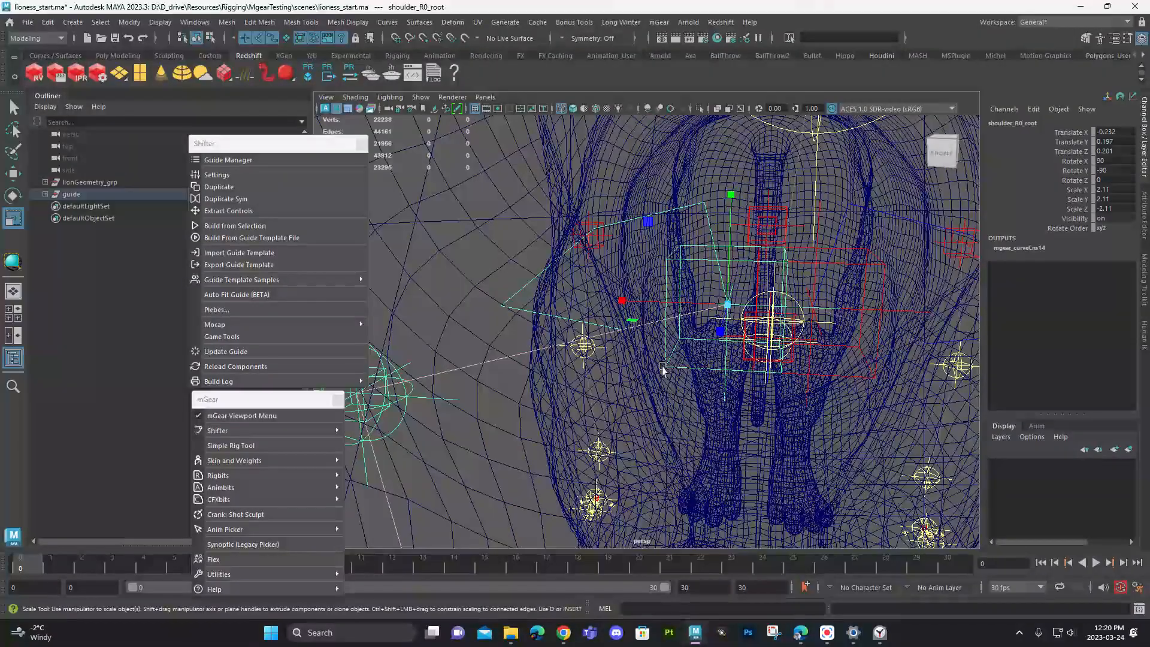
{"action": "left_click", "coordinate": [663, 371]}
- Delete the right hind-leg guide starting at legBack_R0_root
{"action": "middle_click_drag", "start_coordinate": [637, 317], "coordinate": [647, 345], "text": "alt"}
{"action": "left_click_drag", "start_coordinate": [646, 345], "coordinate": [611, 359], "text": "alt"}
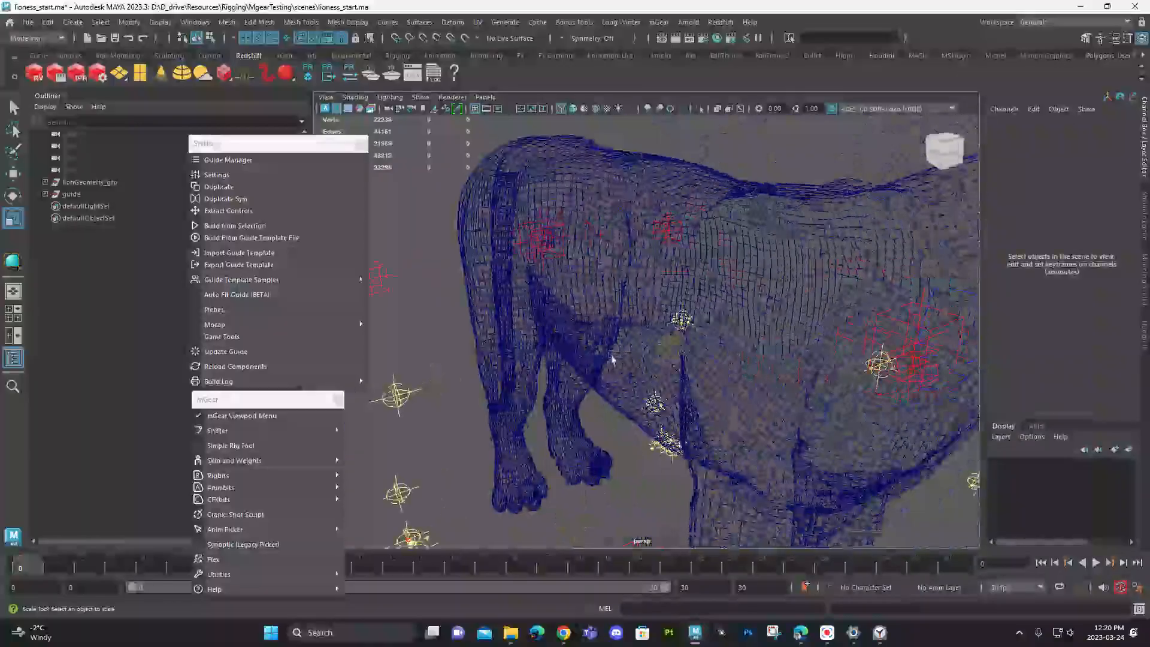
{"action": "scroll", "coordinate": [611, 359], "scroll_direction": "up", "scroll_amount": 3}
{"action": "left_click", "coordinate": [402, 294]}
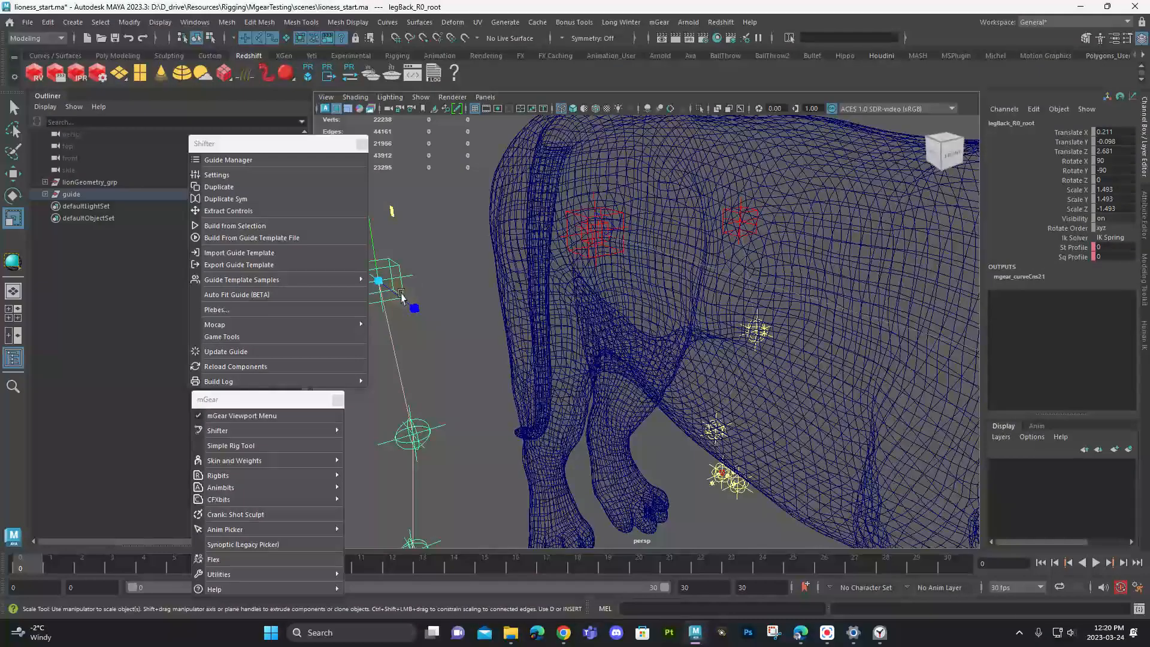
{"action": "key", "text": "Delete"}
- Examine the remaining guides around the lioness, including the left legs and the group of control guides in front of her
{"action": "scroll", "coordinate": [473, 312], "scroll_direction": "down", "scroll_amount": 4}
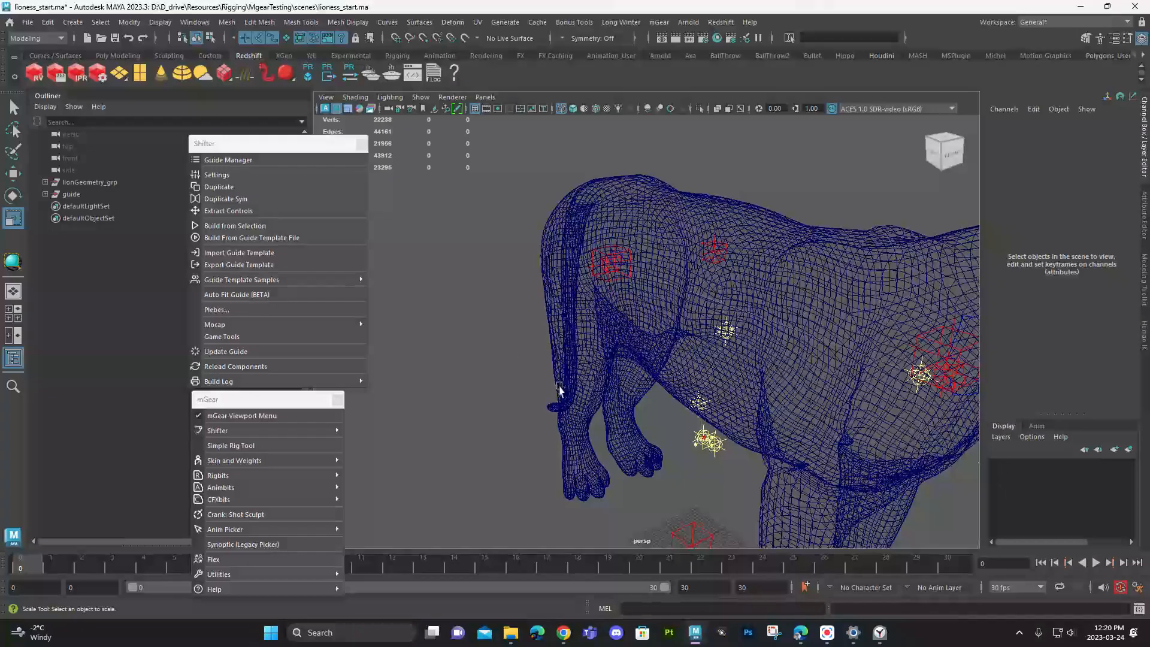
{"action": "middle_click_drag", "start_coordinate": [550, 399], "coordinate": [538, 247], "text": "alt"}
{"action": "middle_click_drag", "start_coordinate": [665, 510], "coordinate": [601, 362], "text": "alt"}
{"action": "mouse_move", "coordinate": [601, 362]}
{"action": "left_mouse_down", "text": "alt"}
{"action": "mouse_move", "coordinate": [668, 397]}
{"action": "mouse_move", "coordinate": [616, 357]}
{"action": "left_mouse_up", "text": "alt"}
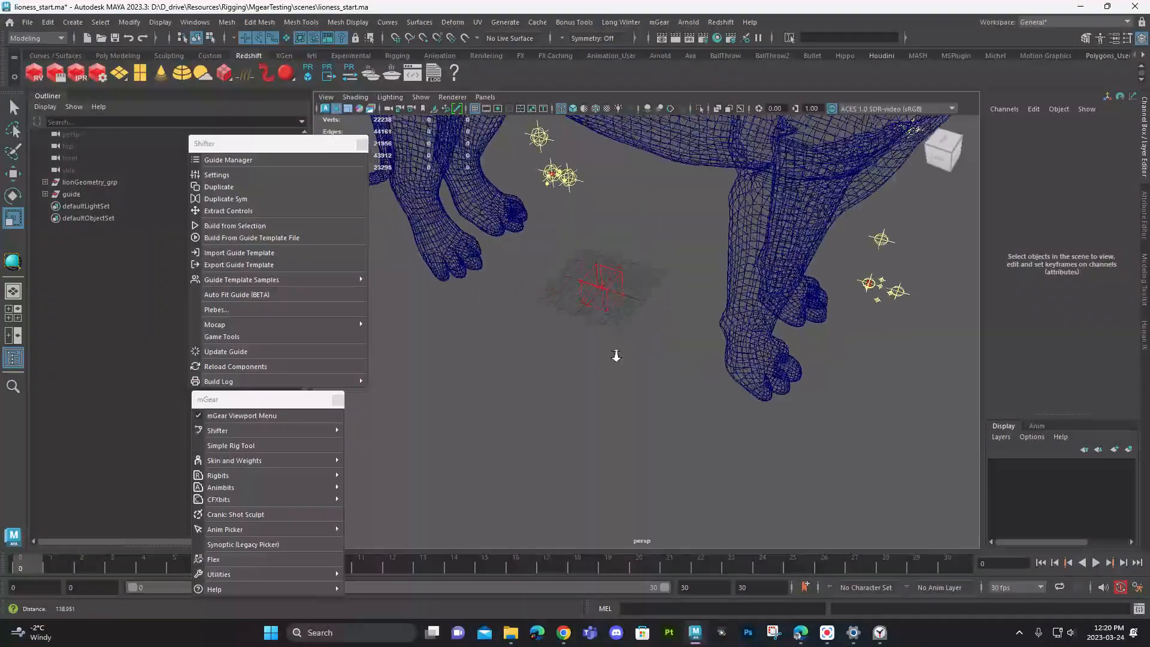
{"action": "middle_click_drag", "start_coordinate": [737, 376], "coordinate": [478, 304], "text": "alt"}
{"action": "left_click_drag", "start_coordinate": [756, 366], "coordinate": [765, 411], "text": "alt"}
{"action": "right_click_drag", "start_coordinate": [665, 360], "coordinate": [807, 440], "text": "alt"}
{"action": "left_click_drag", "start_coordinate": [674, 312], "coordinate": [692, 324]}
{"action": "left_click_drag", "start_coordinate": [810, 352], "coordinate": [755, 321]}
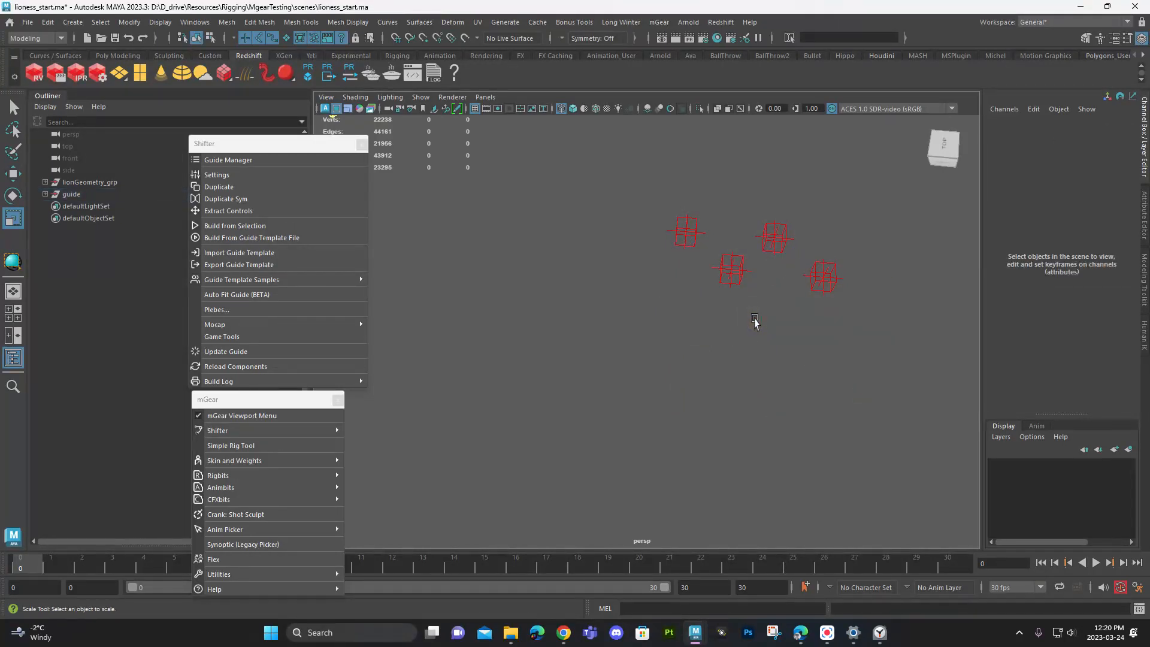
{"action": "middle_click_drag", "start_coordinate": [680, 337], "coordinate": [741, 437], "text": "alt"}
{"action": "right_click_drag", "start_coordinate": [741, 437], "coordinate": [644, 325], "text": "alt"}
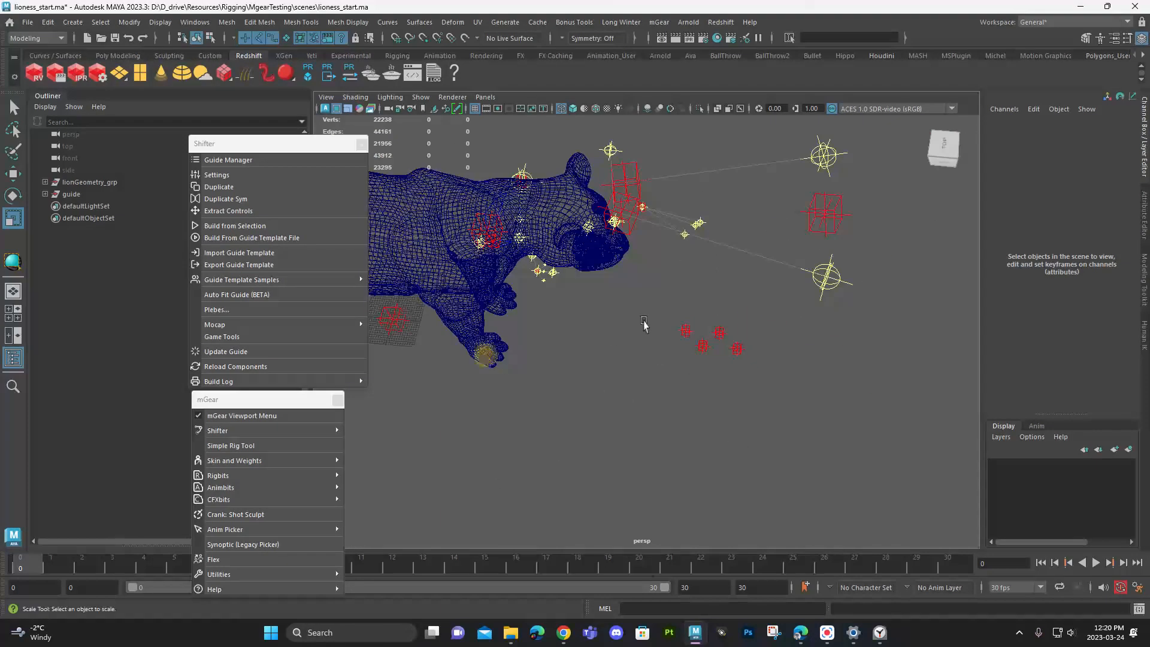
{"action": "left_click_drag", "start_coordinate": [644, 324], "coordinate": [599, 283], "text": "alt"}
{"action": "middle_click_drag", "start_coordinate": [650, 294], "coordinate": [632, 378], "text": "alt"}
{"action": "right_click_drag", "start_coordinate": [632, 377], "coordinate": [780, 430], "text": "alt"}
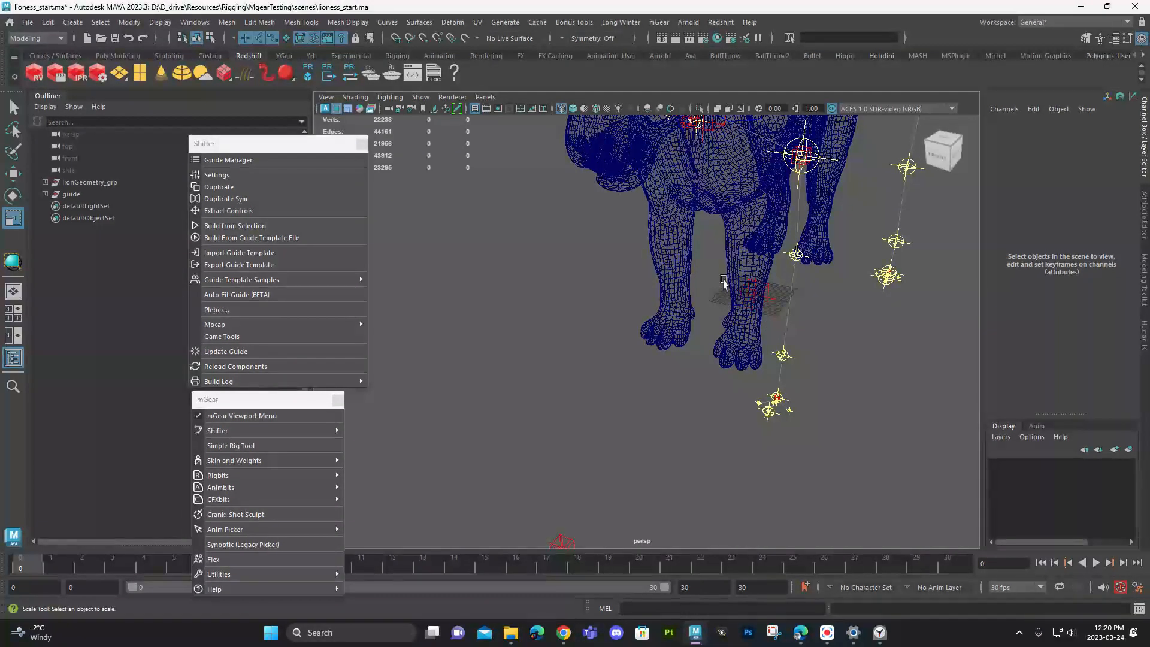
- Raise the body guide root, body_C0_root, inside the pelvis to a Translate Y of about 2.42
{"action": "middle_click_drag", "start_coordinate": [732, 241], "coordinate": [770, 306], "text": "alt"}
{"action": "left_click_drag", "start_coordinate": [770, 305], "coordinate": [598, 323], "text": "alt"}
{"action": "left_click", "coordinate": [597, 249]}
{"action": "left_click_drag", "start_coordinate": [598, 249], "coordinate": [688, 264], "text": "alt"}
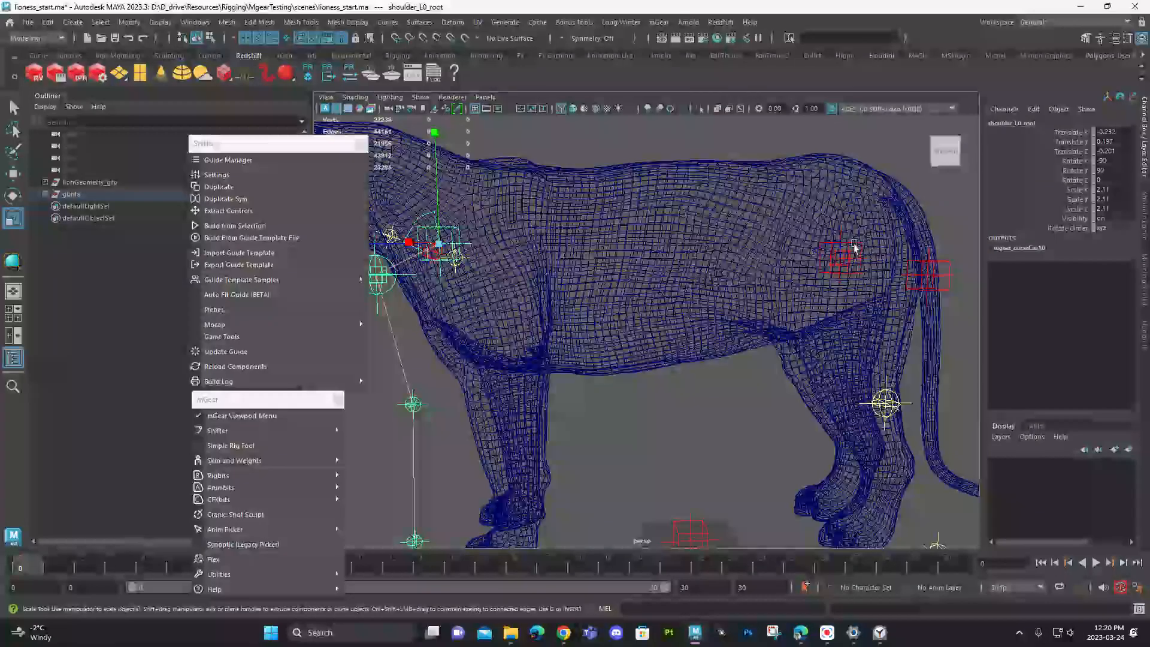
{"action": "left_click", "coordinate": [854, 225]}
{"action": "key", "text": "w"}
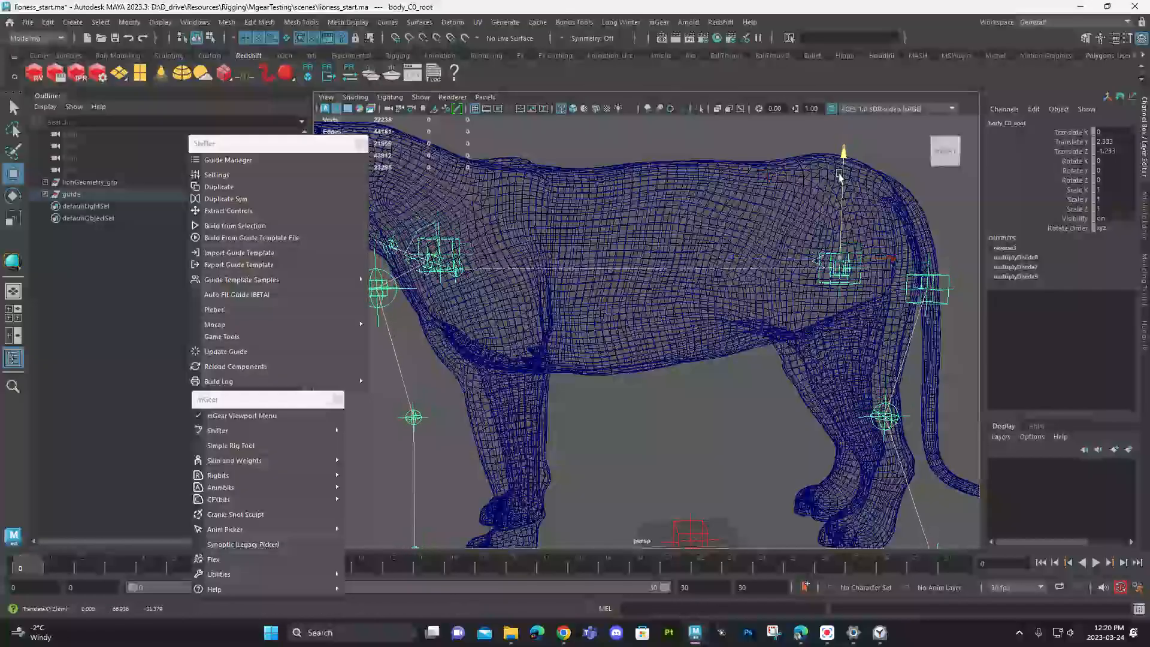
{"action": "left_click_drag", "start_coordinate": [840, 177], "coordinate": [838, 207]}
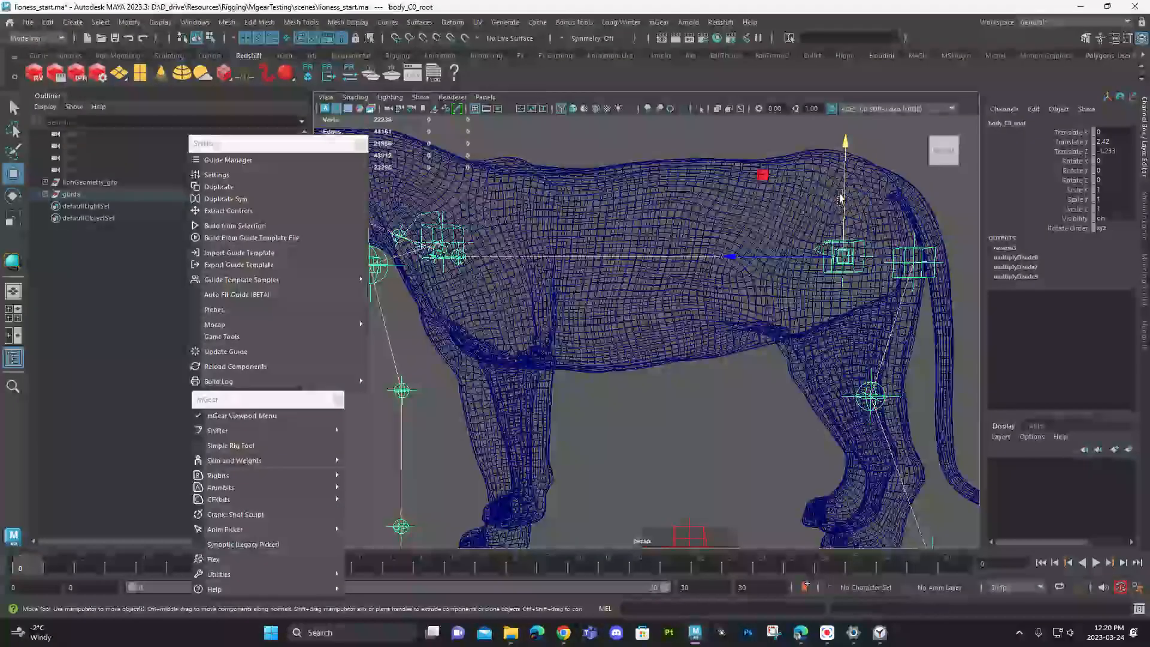
- Fine-tune the height of body_C0_root to a Translate Y of about 2.6, undoing any surplus moves
{"action": "left_click", "coordinate": [845, 205]}
{"action": "left_click", "coordinate": [857, 239]}
{"action": "left_click_drag", "start_coordinate": [844, 244], "coordinate": [842, 217]}
{"action": "right_click_drag", "start_coordinate": [842, 217], "coordinate": [823, 235], "text": "alt"}
{"action": "left_click_drag", "start_coordinate": [823, 235], "coordinate": [820, 237], "text": "alt"}
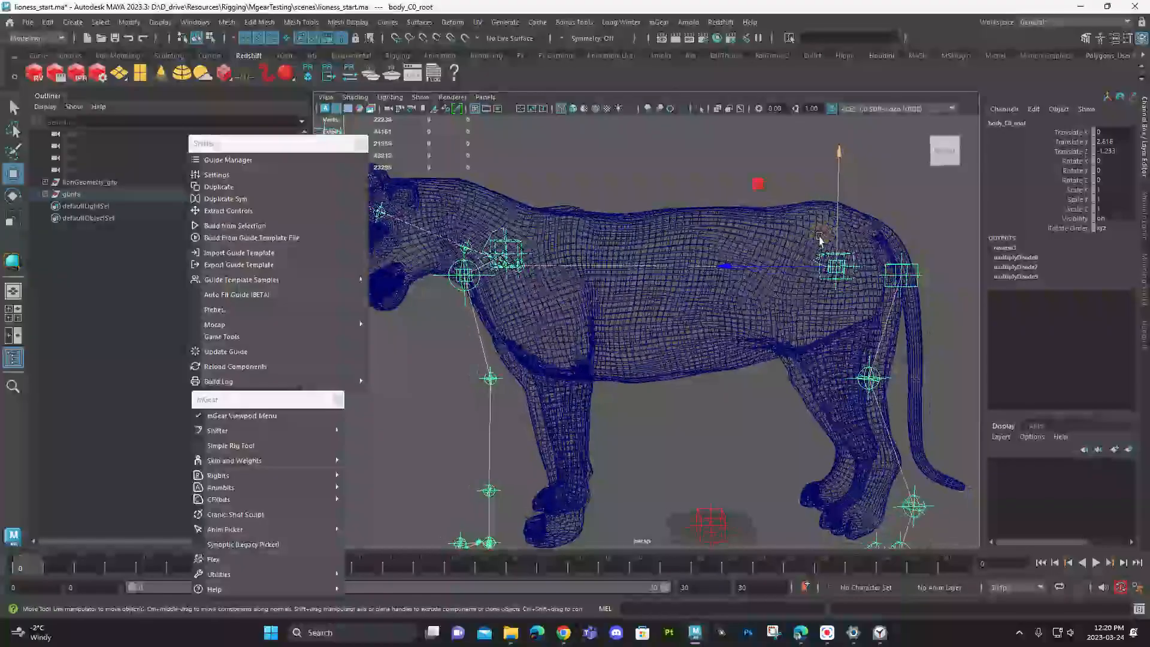
{"action": "left_click", "coordinate": [840, 232]}
{"action": "key", "text": "ctrl+z"}
{"action": "key", "text": "ctrl+z"}
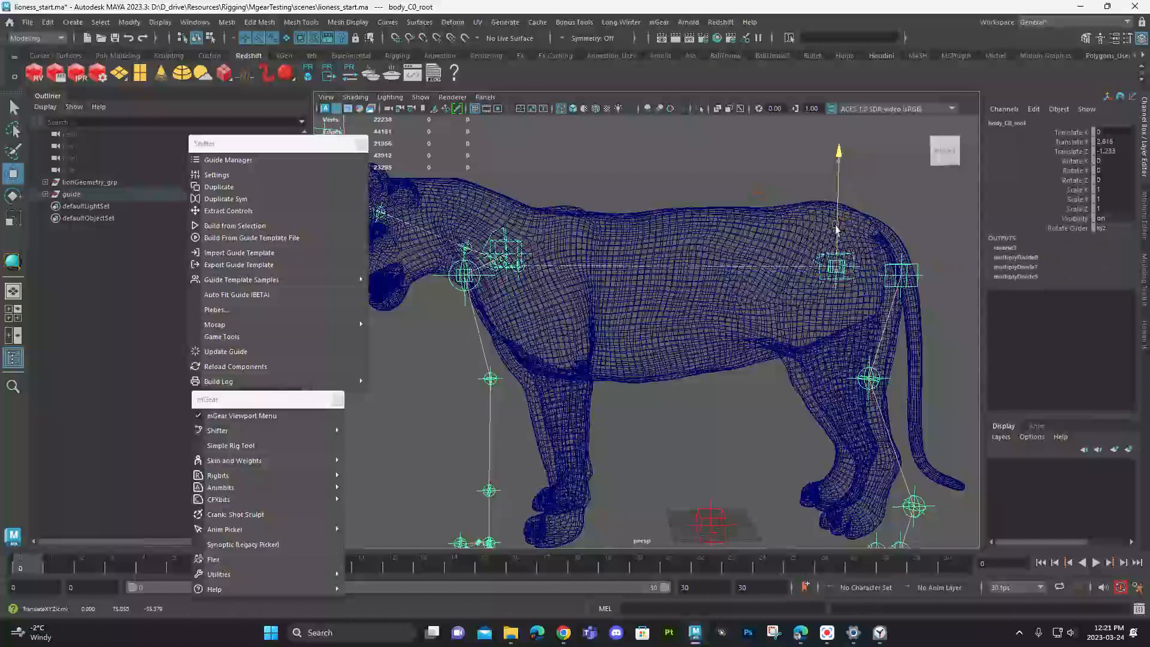
- Move the left shoulder guide, shoulder_L0_root, back toward the lioness's shoulder, undoing any surplus sideways move
{"action": "right_click_drag", "start_coordinate": [506, 274], "coordinate": [629, 316], "text": "alt"}
{"action": "left_click_drag", "start_coordinate": [629, 316], "coordinate": [759, 331], "text": "alt"}
{"action": "middle_click_drag", "start_coordinate": [759, 331], "coordinate": [641, 313], "text": "alt"}
{"action": "left_click_drag", "start_coordinate": [642, 312], "coordinate": [667, 334], "text": "alt"}
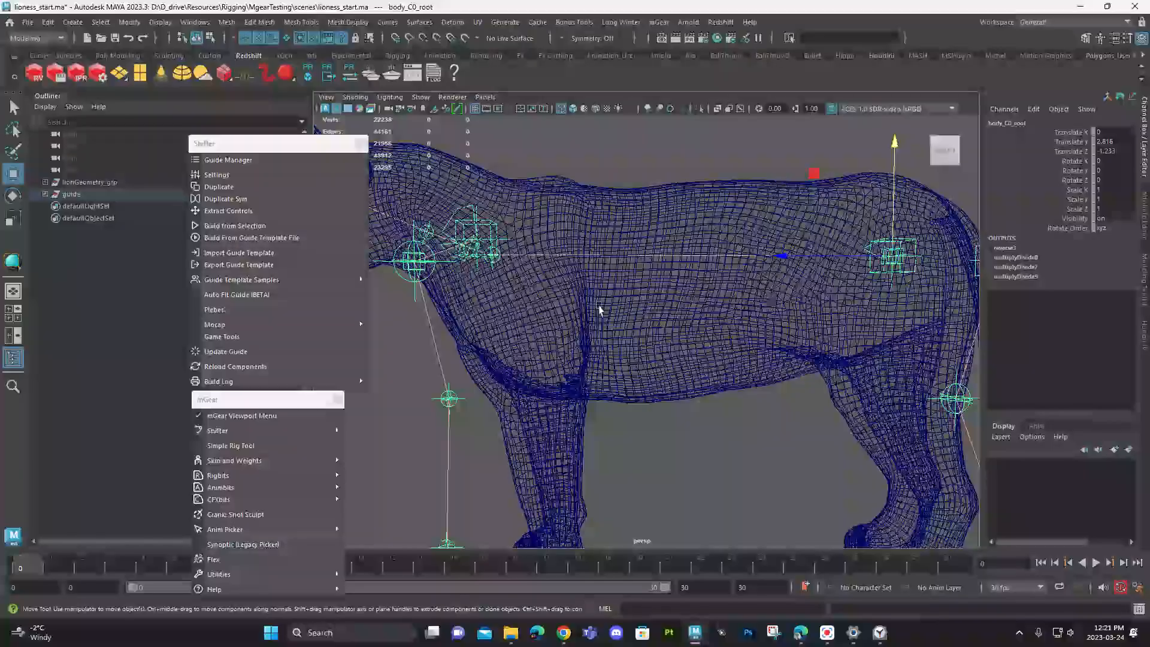
{"action": "left_click_drag", "start_coordinate": [598, 265], "coordinate": [577, 264], "text": "alt"}
{"action": "right_click_drag", "start_coordinate": [578, 264], "coordinate": [626, 245], "text": "alt"}
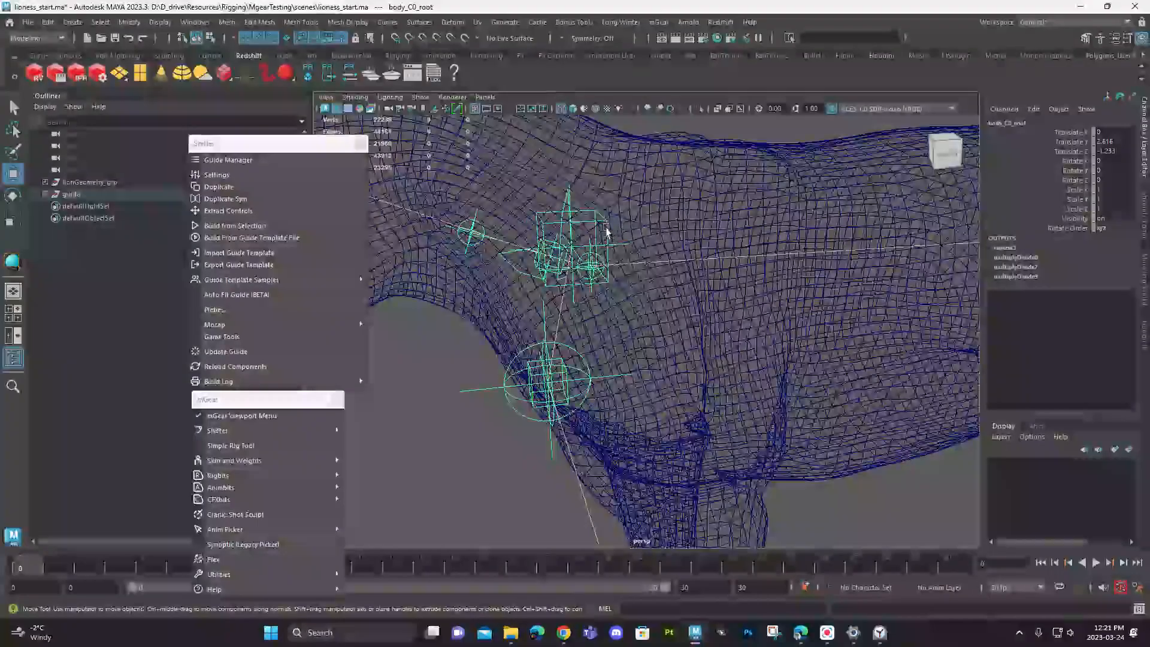
{"action": "left_click", "coordinate": [607, 232]}
{"action": "left_click_drag", "start_coordinate": [607, 232], "coordinate": [594, 228], "text": "alt"}
{"action": "right_click_drag", "start_coordinate": [595, 227], "coordinate": [572, 264], "text": "alt"}
{"action": "left_click_drag", "start_coordinate": [572, 264], "coordinate": [606, 311], "text": "alt"}
{"action": "right_click_drag", "start_coordinate": [605, 312], "coordinate": [637, 318], "text": "alt"}
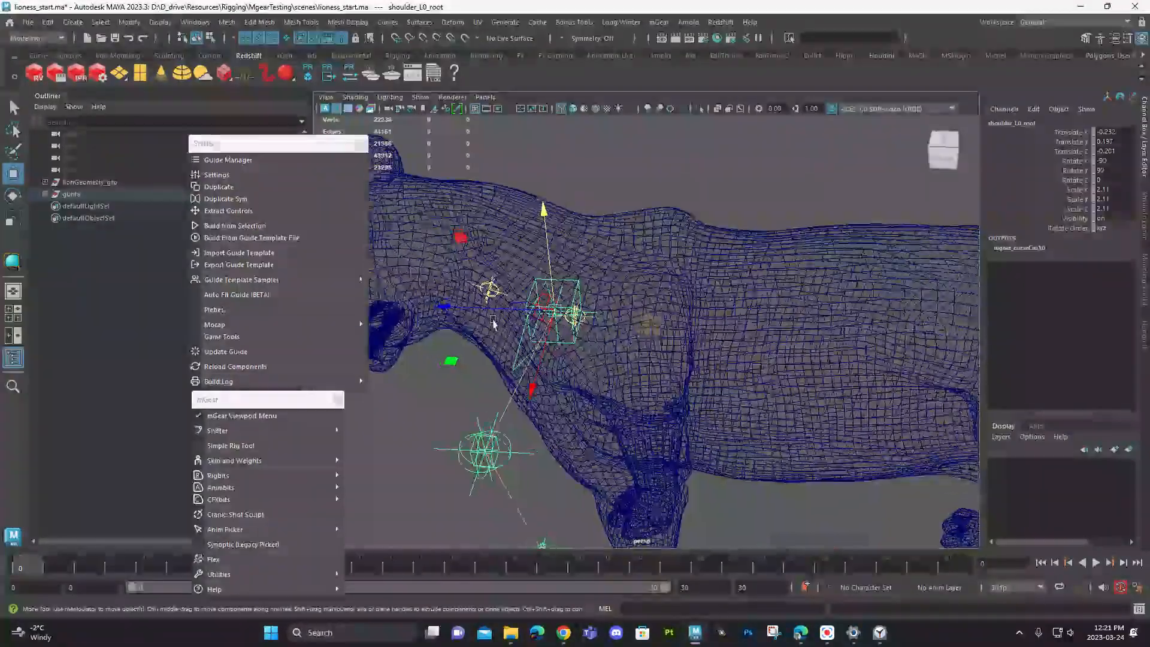
{"action": "key", "text": "f"}
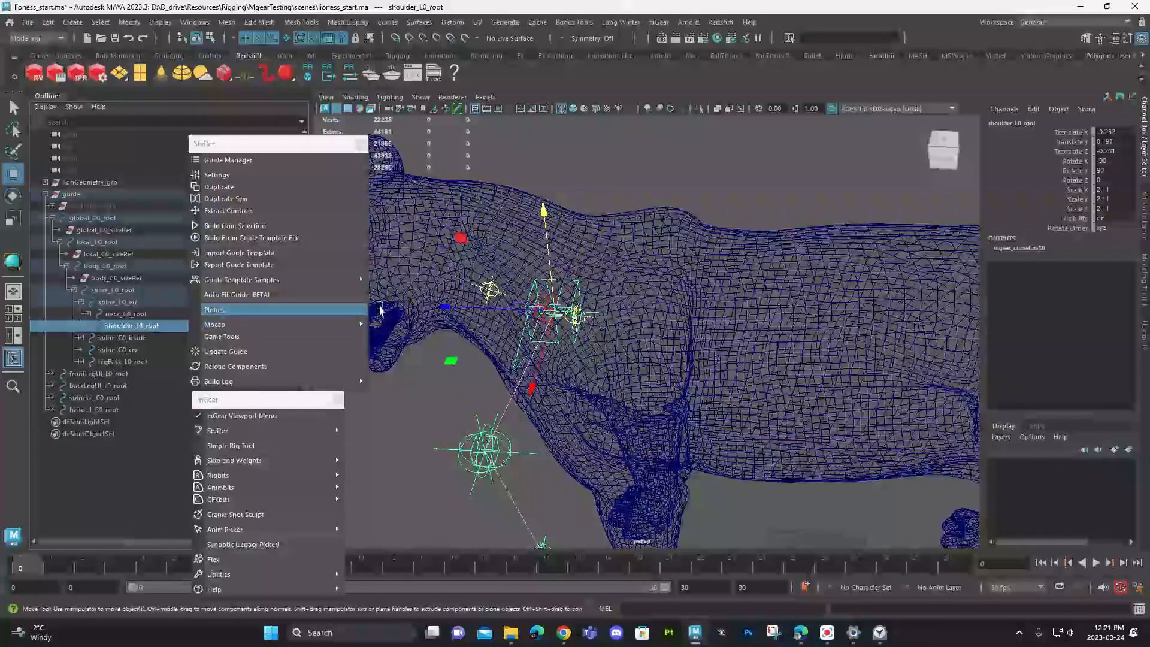
{"action": "left_click_drag", "start_coordinate": [474, 307], "coordinate": [528, 318]}
{"action": "left_click_drag", "start_coordinate": [627, 336], "coordinate": [804, 403], "text": "alt"}
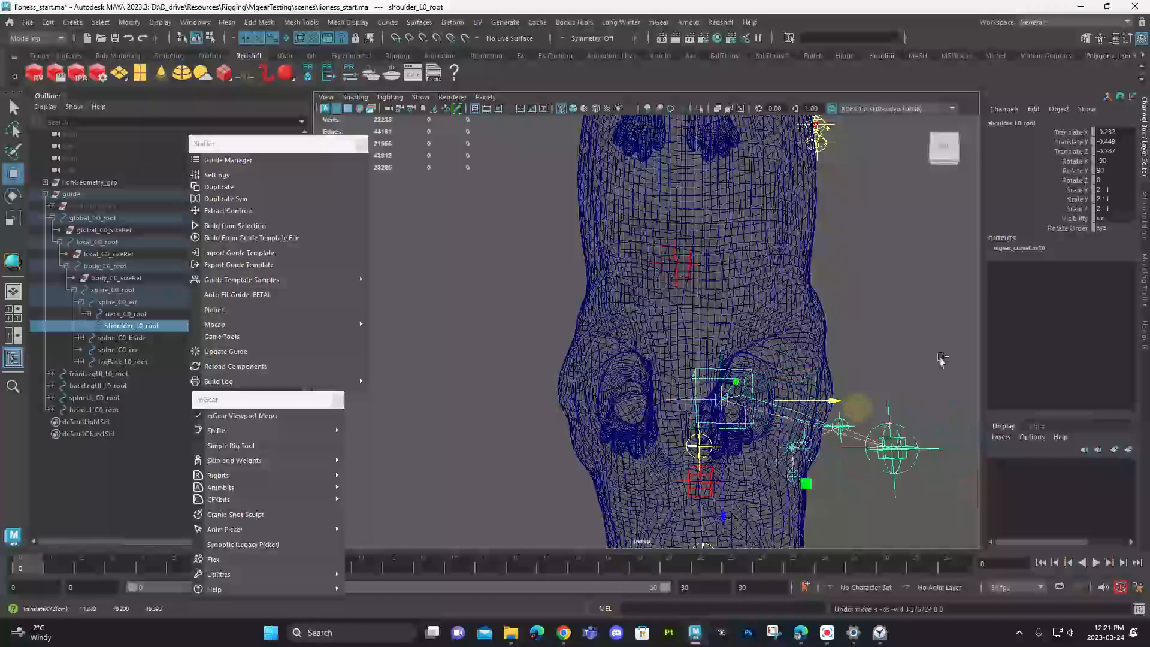
{"action": "left_click_drag", "start_coordinate": [806, 352], "coordinate": [695, 399], "text": "alt"}
- Try to shift the neck guide neck_C0_root and the neighbouring guide at the chest, undoing the moves
{"action": "left_click", "coordinate": [671, 450]}
{"action": "mouse_move", "coordinate": [648, 452]}
{"action": "left_mouse_down"}
{"action": "mouse_move", "coordinate": [629, 451]}
{"action": "mouse_move", "coordinate": [634, 461]}
{"action": "left_mouse_up"}
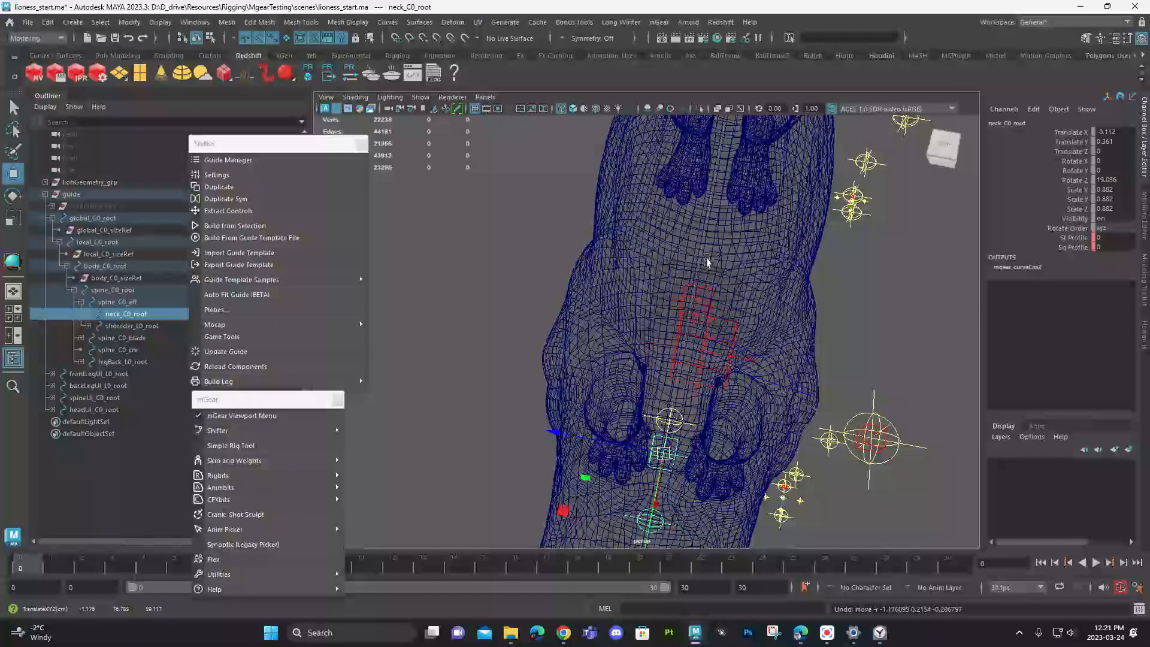
{"action": "left_click_drag", "start_coordinate": [700, 424], "coordinate": [753, 383], "text": "alt"}
{"action": "left_click", "coordinate": [705, 332]}
{"action": "mouse_move", "coordinate": [690, 325]}
{"action": "left_mouse_down"}
{"action": "mouse_move", "coordinate": [732, 328]}
{"action": "mouse_move", "coordinate": [683, 332]}
{"action": "left_mouse_up"}
{"action": "key", "text": "ctrl+z"}
- Reselect shoulder_L0_root and display the lioness as wireframe in a full-size side view
{"action": "left_click_drag", "start_coordinate": [813, 386], "coordinate": [623, 243], "text": "alt"}
{"action": "left_click", "coordinate": [656, 358]}
{"action": "scroll", "coordinate": [625, 223], "scroll_direction": "up", "scroll_amount": 3}
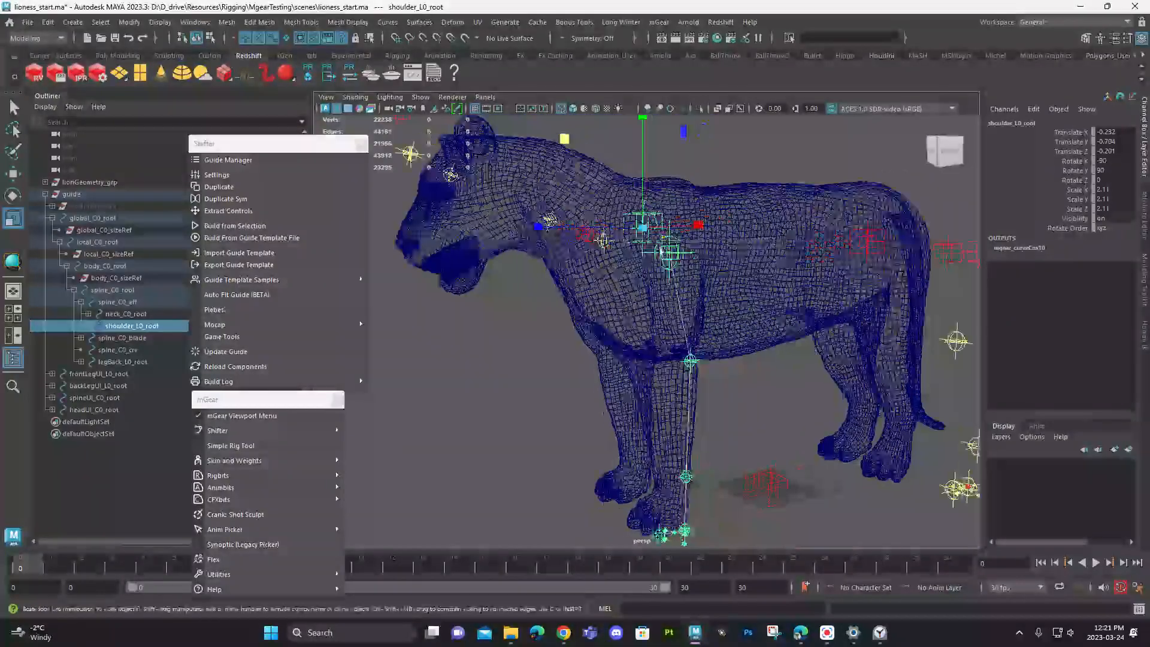
{"action": "key", "text": "space"}
{"action": "key", "text": "space"}
{"action": "key", "text": "space"}
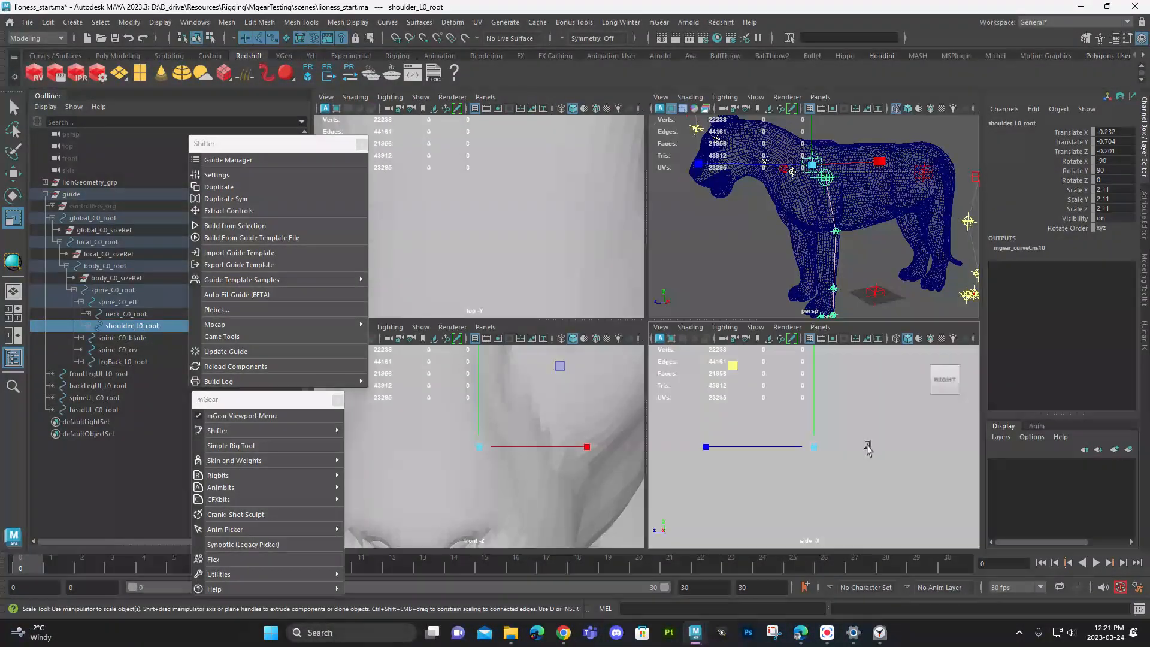
{"action": "key", "text": "space"}
{"action": "key", "text": "4"}
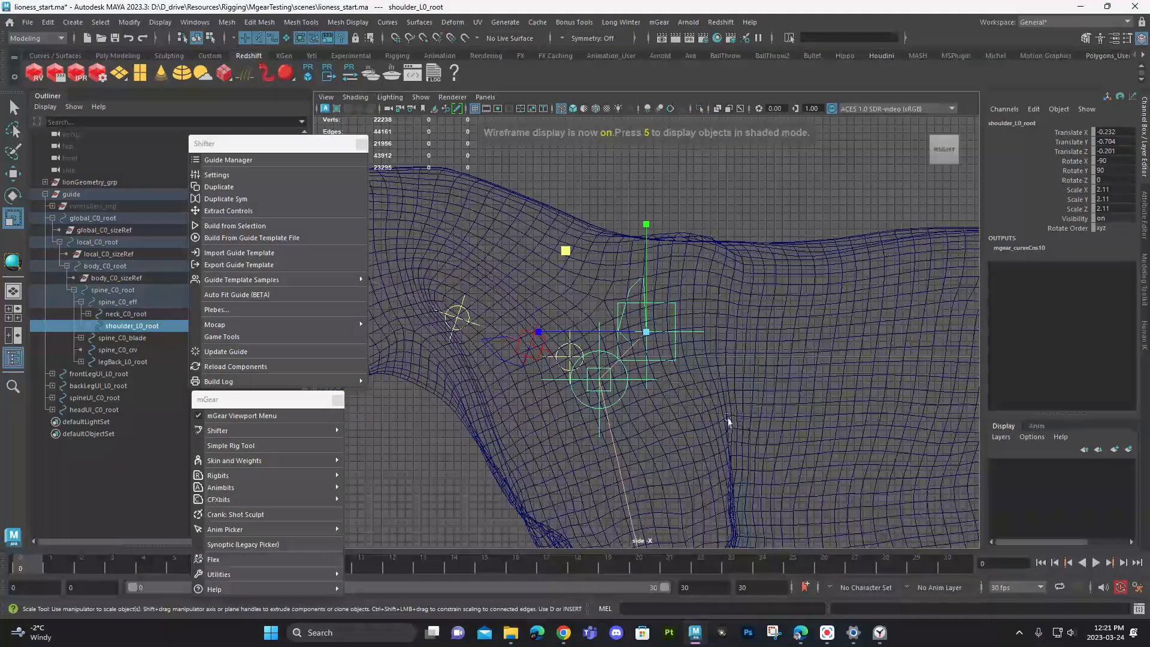
- Reposition shoulder_L0_root in the side view so the front-leg guide chain lines up with the lioness's front leg
{"action": "middle_click_drag", "start_coordinate": [698, 418], "coordinate": [699, 273], "text": "alt"}
{"action": "right_click_drag", "start_coordinate": [667, 254], "coordinate": [649, 214], "text": "alt"}
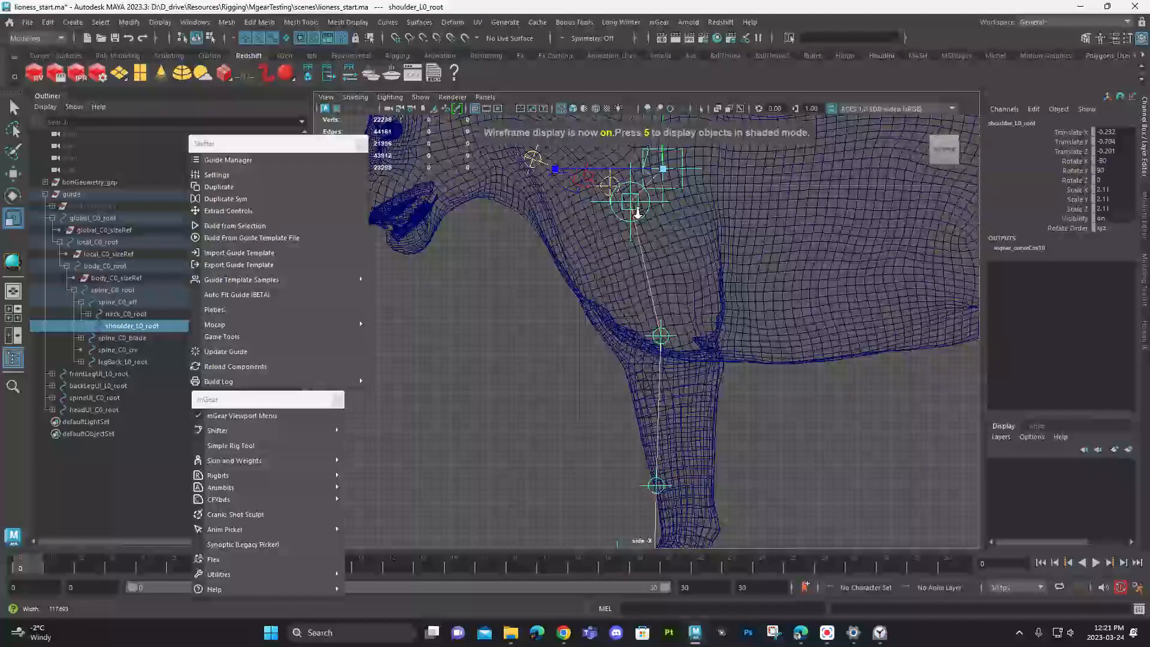
{"action": "middle_click_drag", "start_coordinate": [655, 295], "coordinate": [674, 322], "text": "alt"}
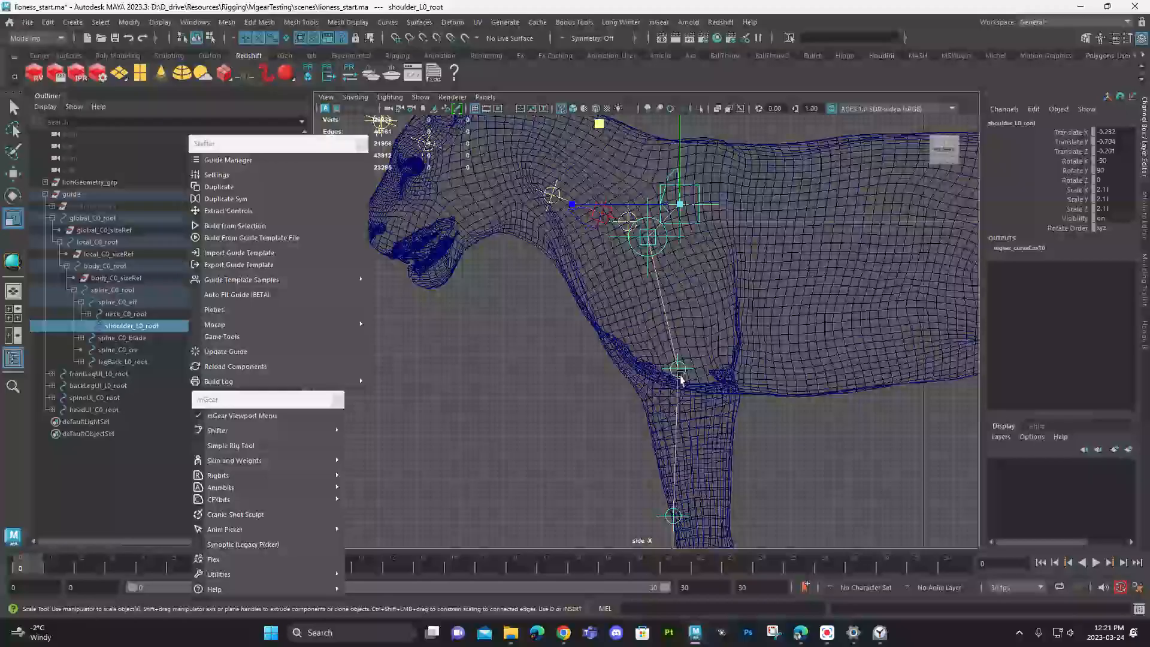
{"action": "key", "text": "w"}
{"action": "left_click_drag", "start_coordinate": [683, 212], "coordinate": [676, 271]}
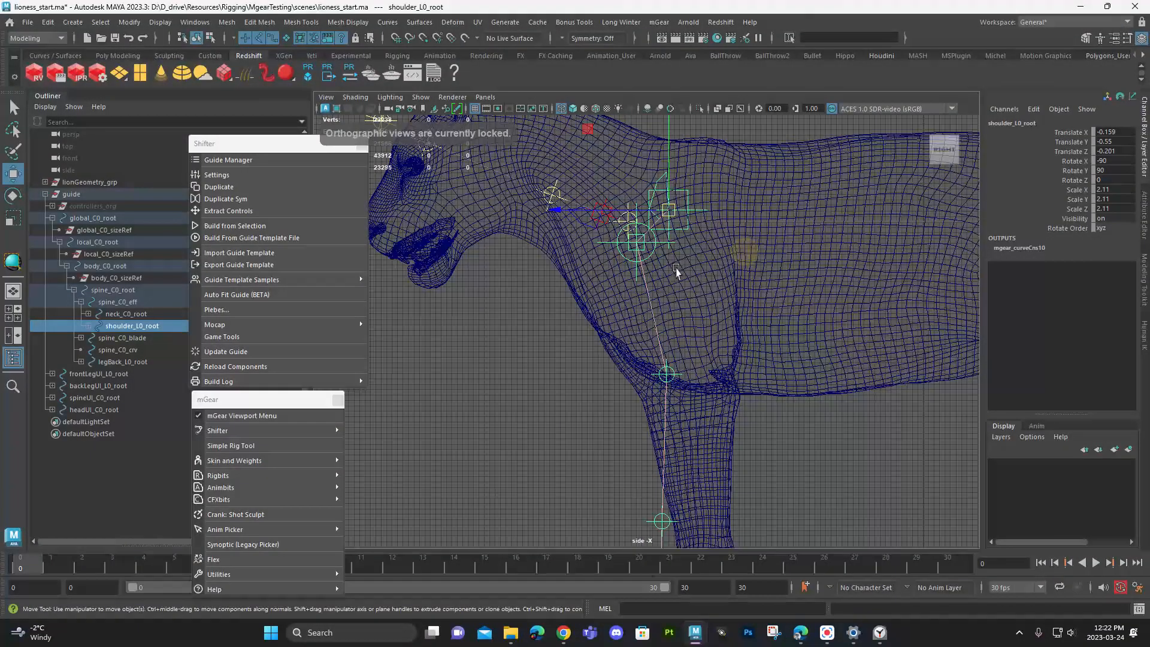
{"action": "left_click_drag", "start_coordinate": [672, 214], "coordinate": [675, 219]}
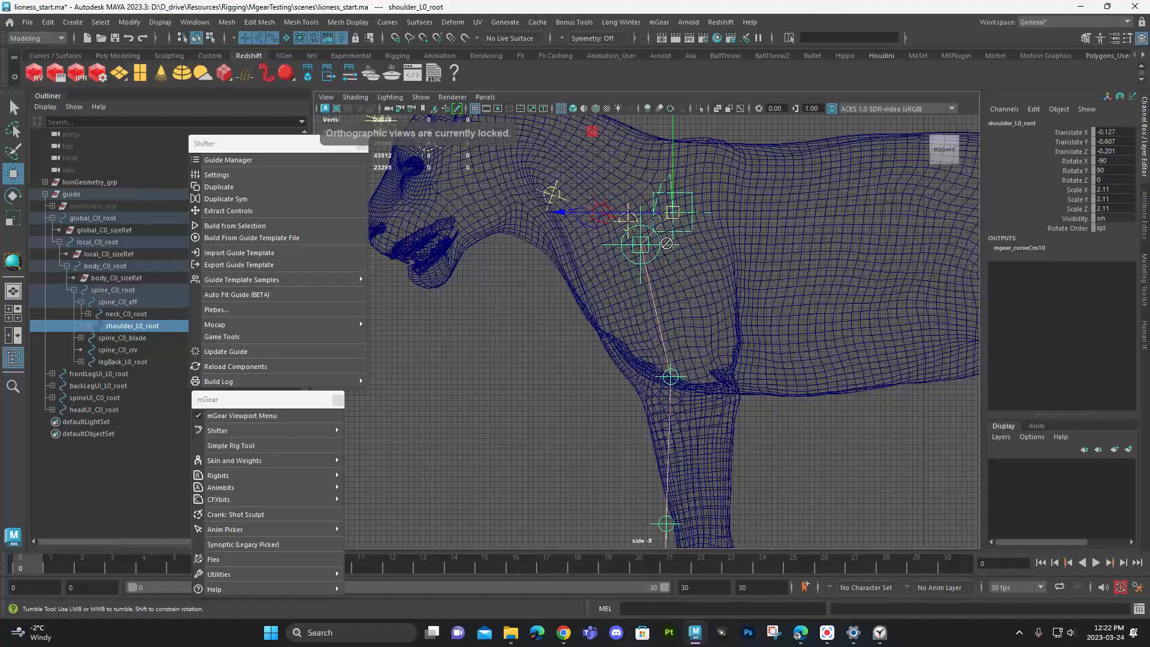
{"action": "middle_click_drag", "start_coordinate": [667, 243], "coordinate": [669, 240]}
- Move the shoulder locator shoulder_L0_0_loc within the upper front leg to about Translate Y -0.286 and Translate Z 0.141
{"action": "left_click", "coordinate": [643, 244]}
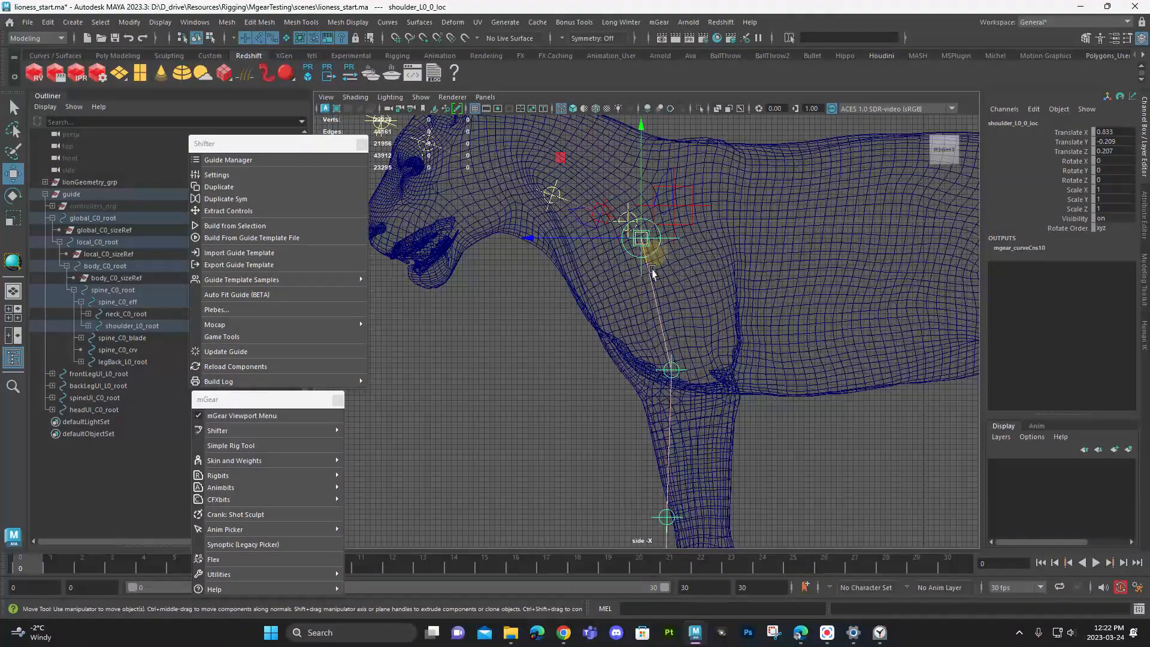
{"action": "mouse_move", "coordinate": [660, 251]}
{"action": "left_mouse_down"}
{"action": "mouse_move", "coordinate": [629, 254]}
{"action": "mouse_move", "coordinate": [652, 258]}
{"action": "left_mouse_up"}
{"action": "middle_click_drag", "start_coordinate": [701, 350], "coordinate": [677, 277], "text": "alt"}
{"action": "middle_click_drag", "start_coordinate": [739, 313], "coordinate": [737, 311]}
- Shift legFront_L0_ankle and the elbow guide above it slightly backward and down inside the front leg
{"action": "left_click", "coordinate": [670, 314]}
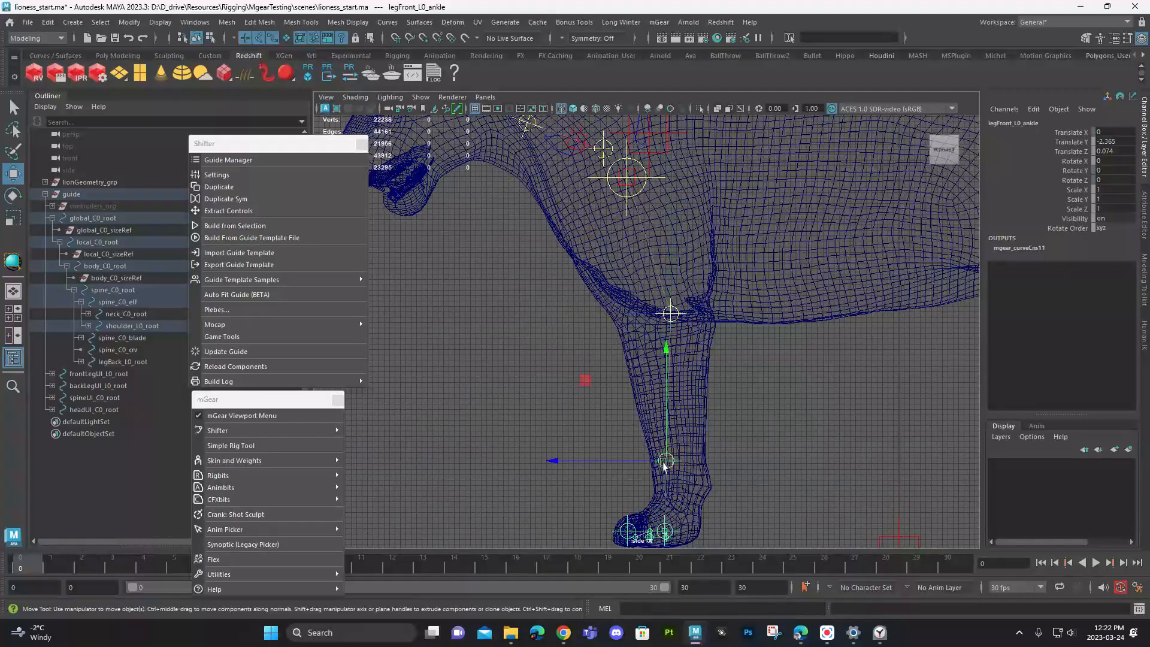
{"action": "middle_click_drag", "start_coordinate": [663, 466], "coordinate": [685, 475]}
{"action": "left_click", "coordinate": [672, 317]}
{"action": "left_click_drag", "start_coordinate": [671, 317], "coordinate": [675, 325]}
- Fine-tune legFront_L0_ankle at the front leg's wrist to about Translate Y -2.51 and Translate Z -0.104
{"action": "left_click", "coordinate": [688, 476]}
{"action": "middle_click_drag", "start_coordinate": [690, 479], "coordinate": [694, 365], "text": "alt"}
{"action": "right_click_drag", "start_coordinate": [693, 365], "coordinate": [860, 447], "text": "alt"}
{"action": "middle_click_drag", "start_coordinate": [714, 387], "coordinate": [704, 389]}
{"action": "left_click_drag", "start_coordinate": [703, 386], "coordinate": [704, 385]}
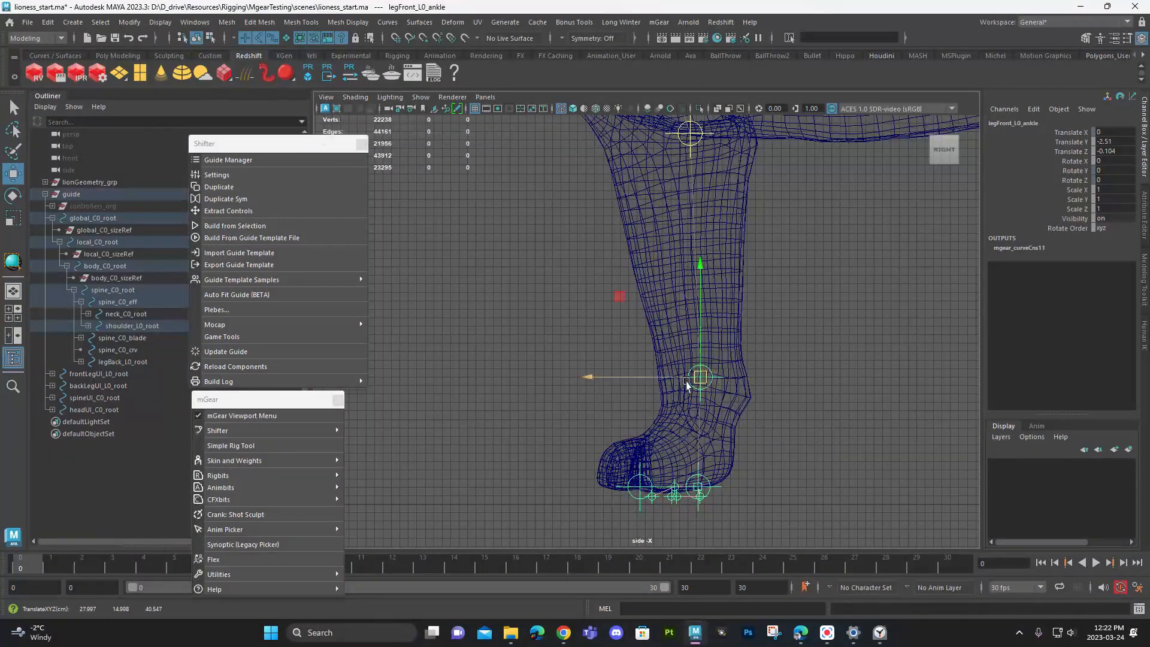
- Raise legFront_L0_foot into the upper part of the front paw, at about Translate Y -0.585 and Translate Z 0.033
{"action": "middle_click_drag", "start_coordinate": [675, 427], "coordinate": [685, 321], "text": "alt"}
{"action": "right_click_drag", "start_coordinate": [684, 321], "coordinate": [901, 416], "text": "alt"}
{"action": "left_click_drag", "start_coordinate": [789, 423], "coordinate": [763, 335]}
{"action": "middle_click_drag", "start_coordinate": [791, 332], "coordinate": [786, 346], "text": "alt"}
{"action": "right_click_drag", "start_coordinate": [785, 346], "coordinate": [855, 367], "text": "alt"}
{"action": "left_click_drag", "start_coordinate": [855, 367], "coordinate": [847, 389], "text": "alt"}
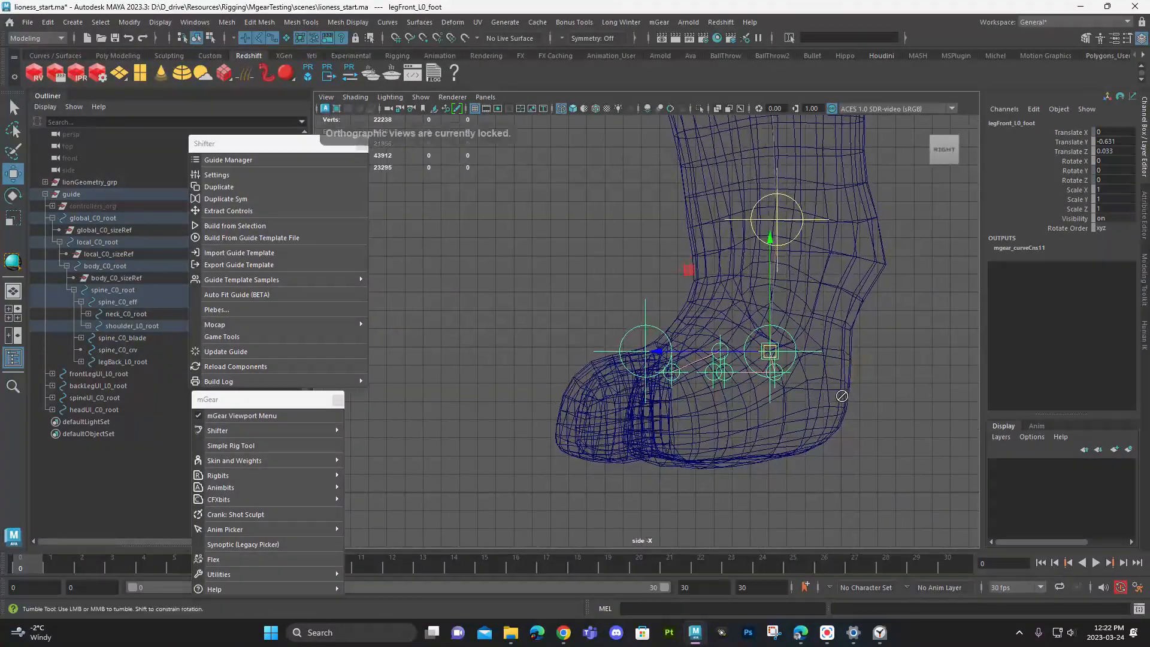
{"action": "left_click_drag", "start_coordinate": [771, 334], "coordinate": [767, 327]}
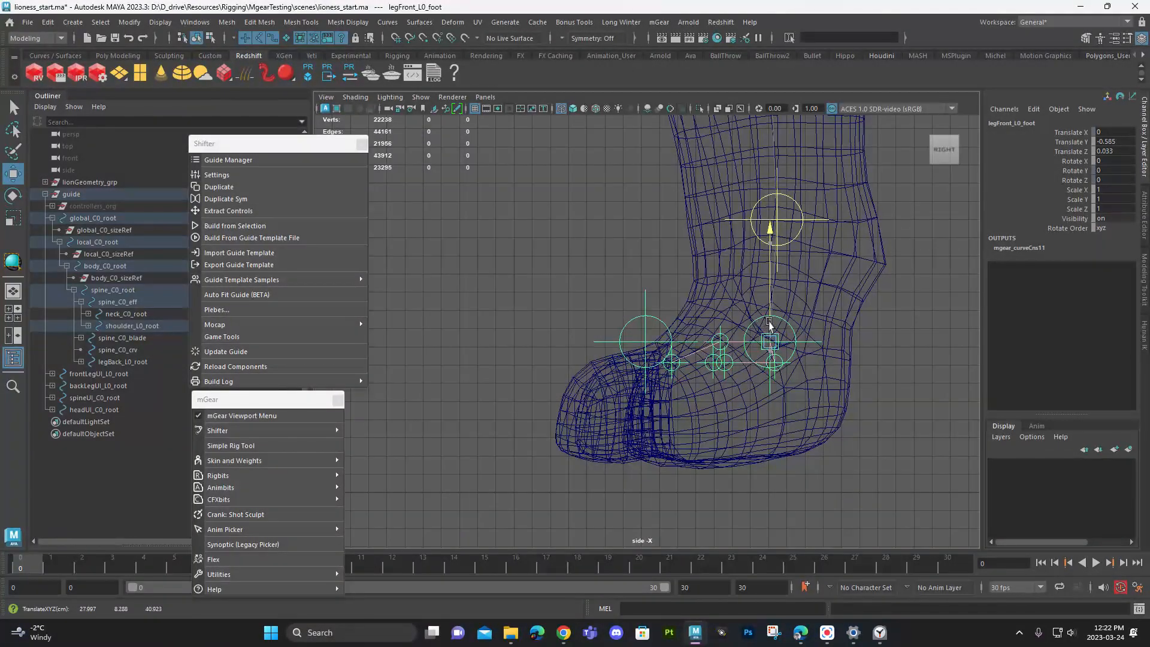
- Place legFront_L0_eff at the toe tip (Translate Y -0.563, Z 1.028) and footFront_L0_heel at the back of the sole (Translate Y -1.786, Z -0.971)
{"action": "left_click", "coordinate": [634, 365]}
{"action": "left_click_drag", "start_coordinate": [645, 330], "coordinate": [503, 463]}
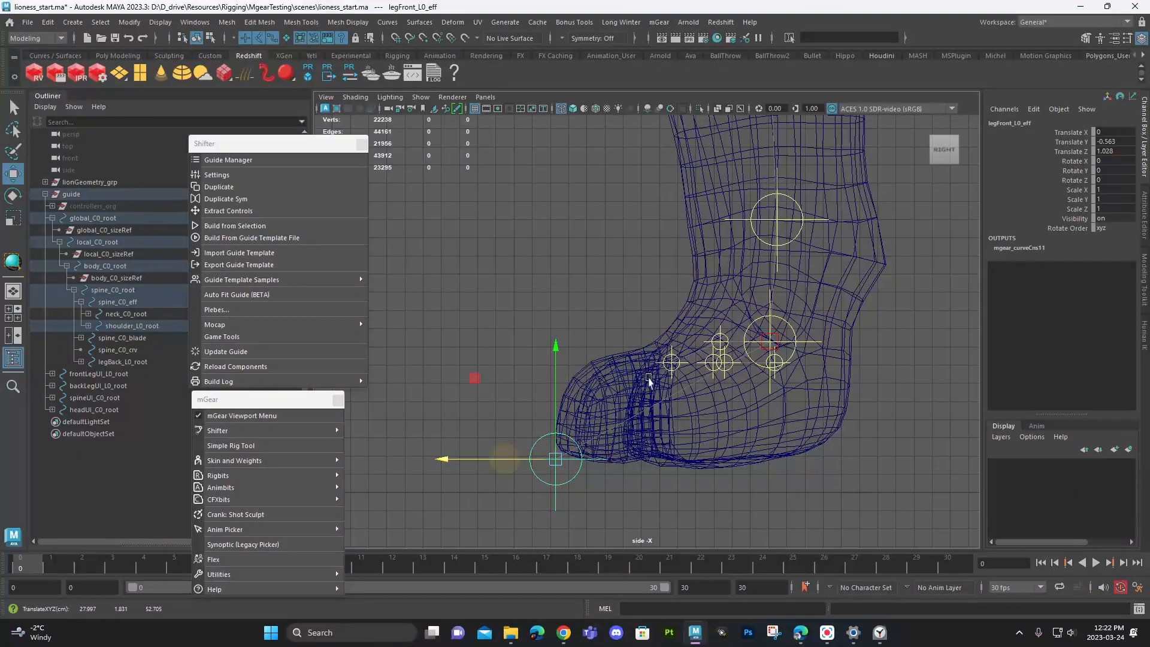
{"action": "left_click", "coordinate": [776, 362]}
{"action": "left_click_drag", "start_coordinate": [777, 361], "coordinate": [778, 413]}
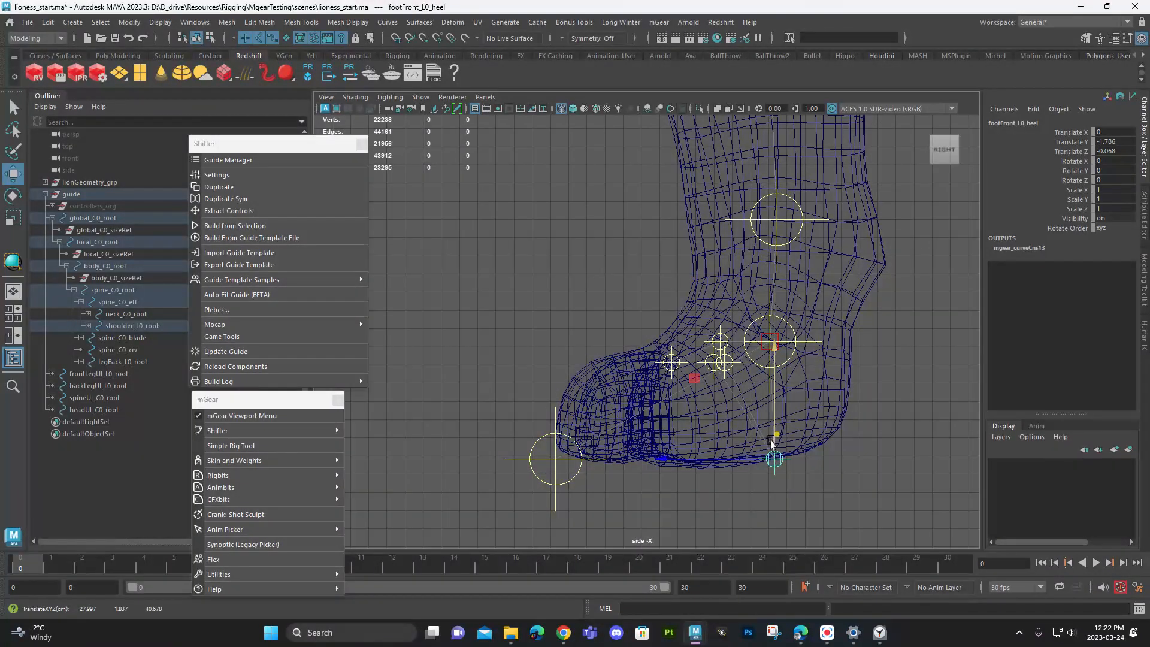
{"action": "left_click_drag", "start_coordinate": [737, 466], "coordinate": [789, 469]}
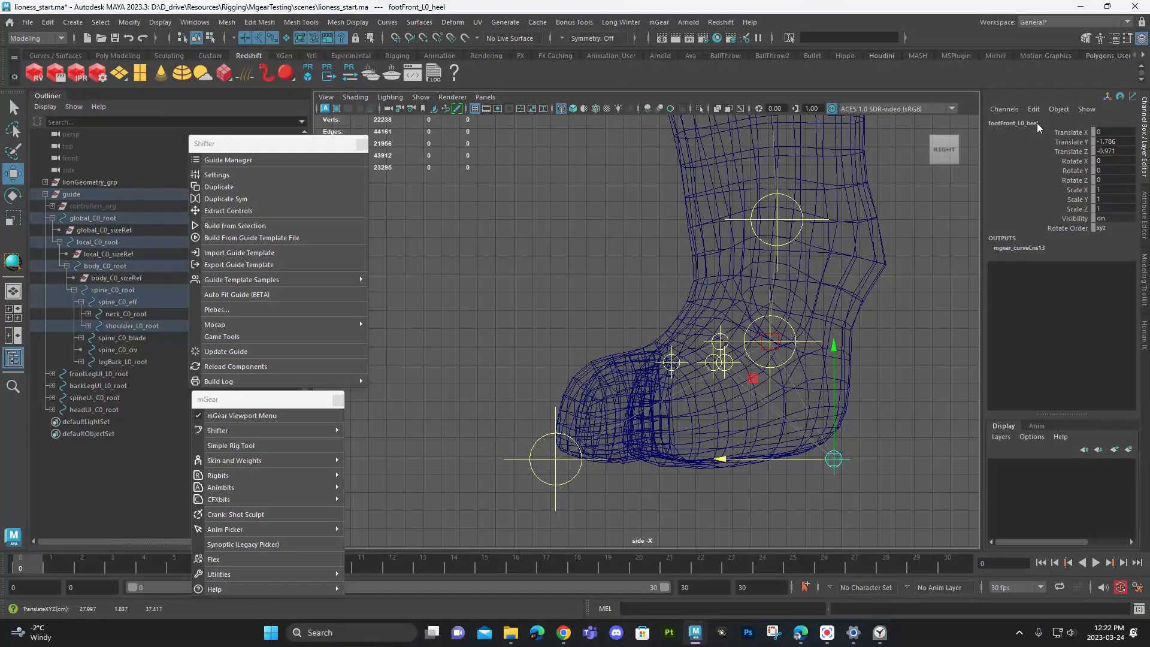
- Place footFront_L0_0_loc mid-paw (Translate Y -0.83, Z 1.134) and footFront_L0_1_loc at the toe tip (Translate Y -0.947, Z 2.144)
{"action": "left_click", "coordinate": [721, 343]}
{"action": "left_click_drag", "start_coordinate": [721, 343], "coordinate": [695, 396]}
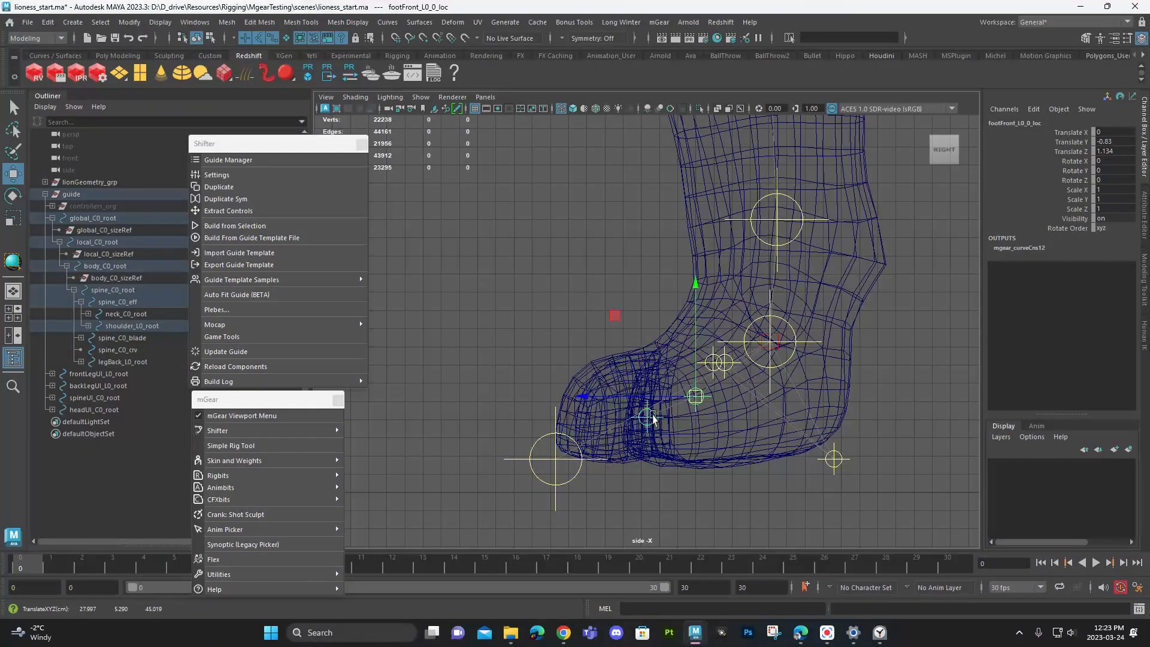
{"action": "left_click", "coordinate": [556, 459]}
{"action": "mouse_move", "coordinate": [556, 459]}
{"action": "left_mouse_down"}
{"action": "mouse_move", "coordinate": [562, 449]}
{"action": "mouse_move", "coordinate": [563, 461]}
{"action": "left_mouse_up"}
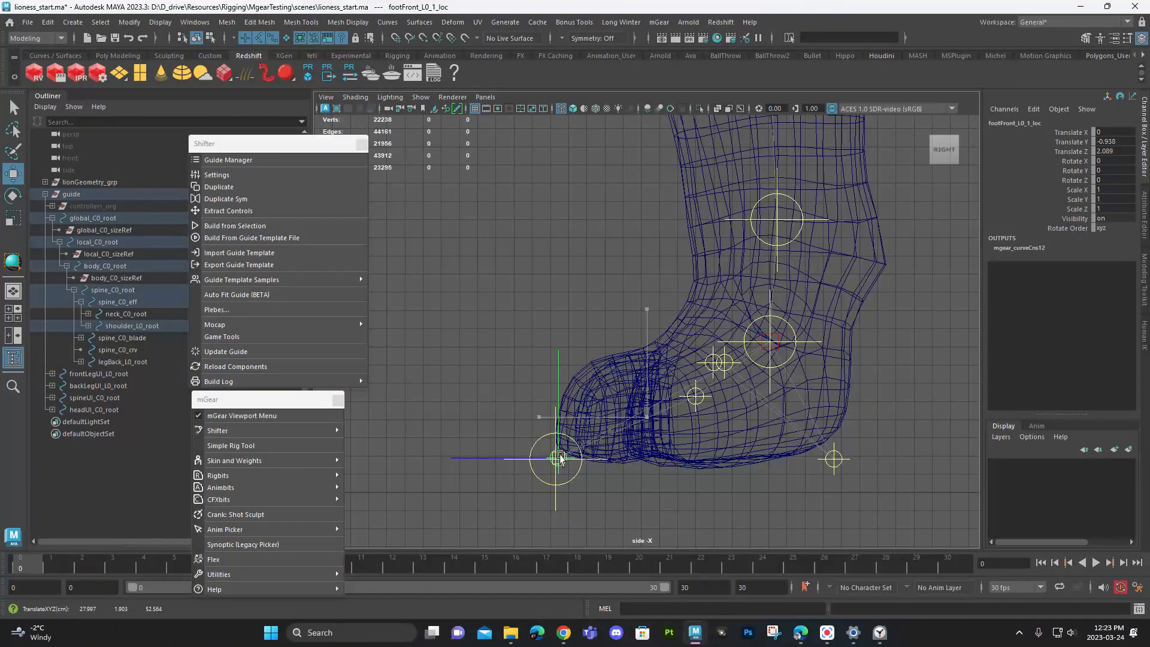
{"action": "left_click_drag", "start_coordinate": [561, 459], "coordinate": [558, 460]}
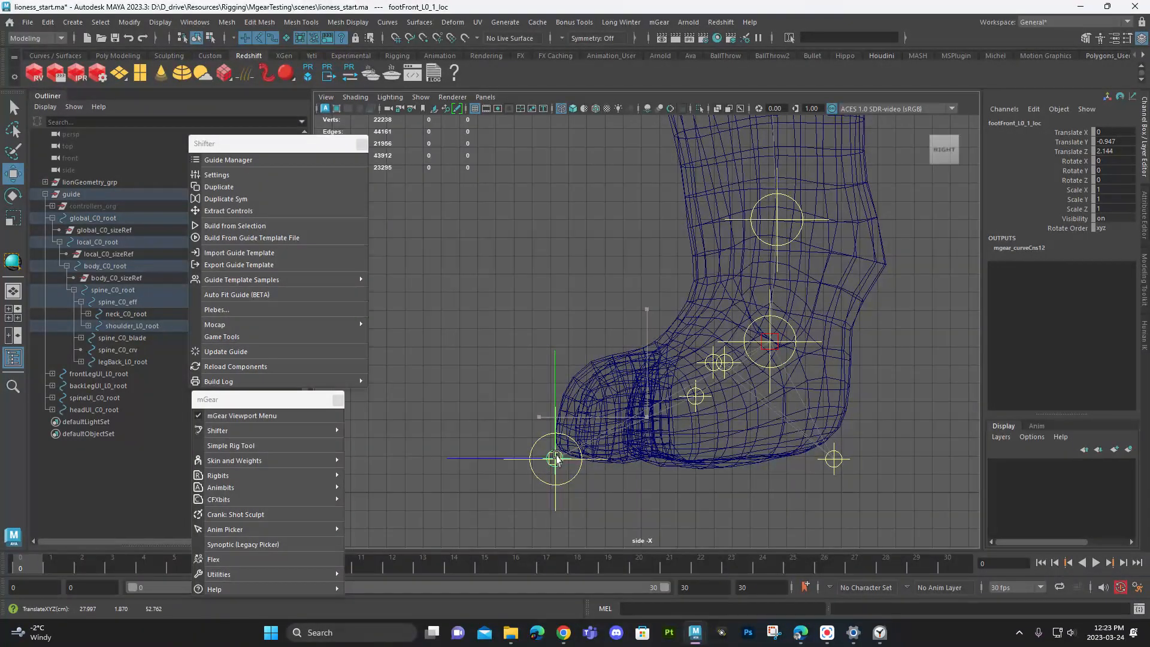
{"action": "scroll", "coordinate": [729, 398], "scroll_direction": "up", "scroll_amount": 5}
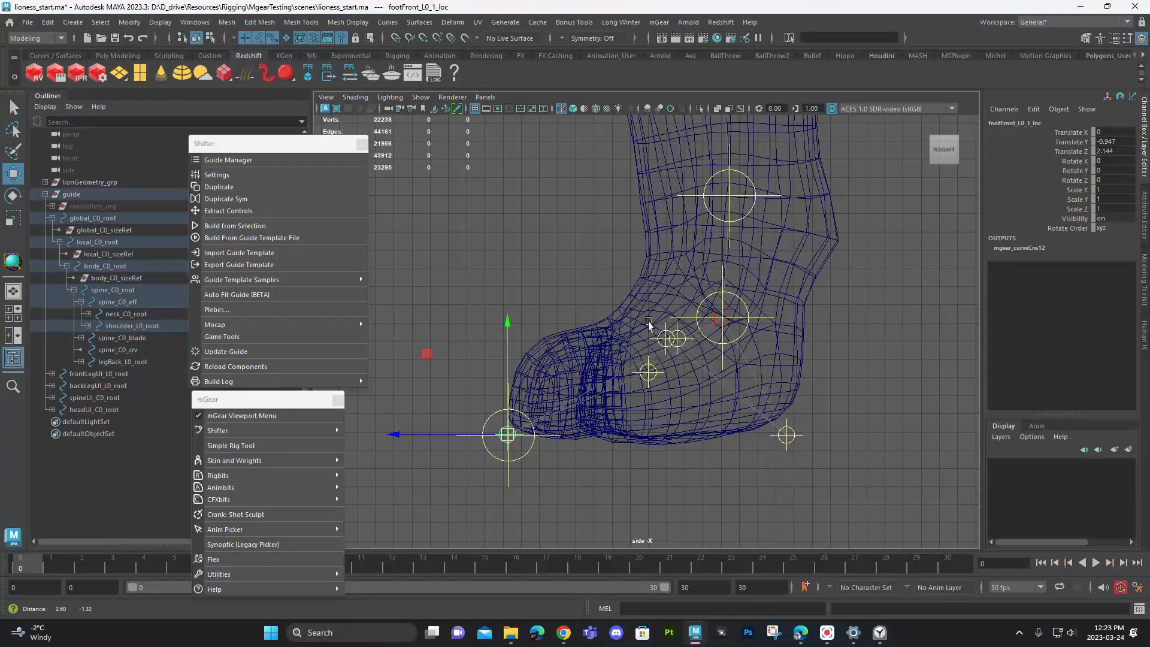
- In the perspective view, move shoulder_L0_0_loc inward over the left front leg to a Translate X of about 0.265
{"action": "left_click", "coordinate": [714, 339]}
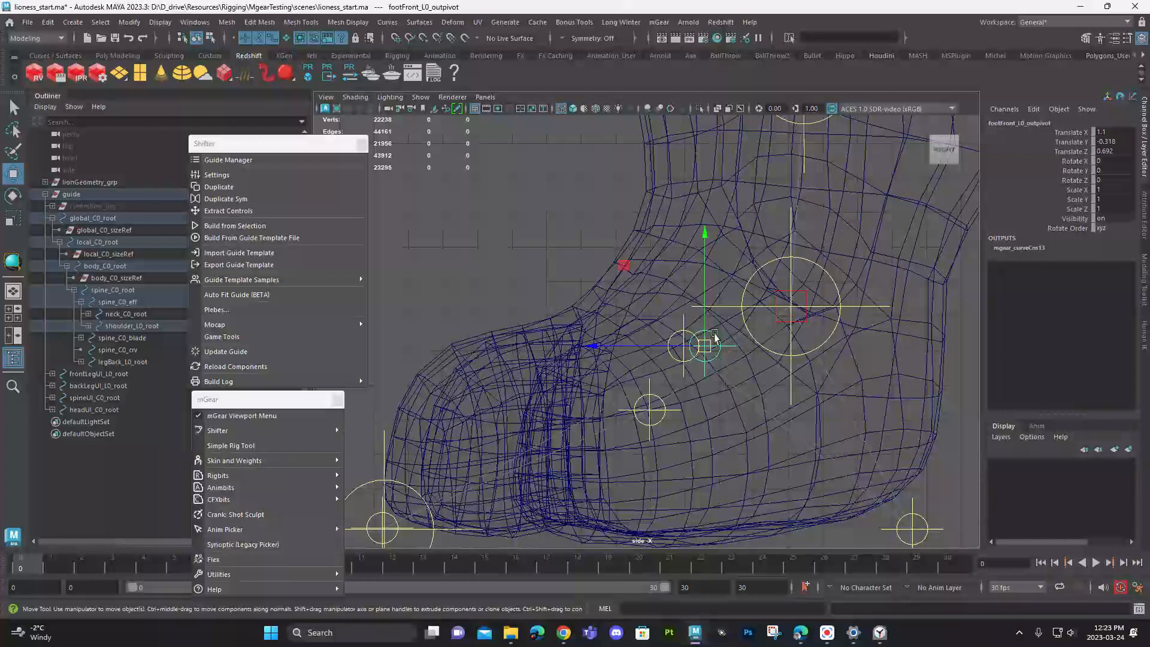
{"action": "key", "text": "space"}
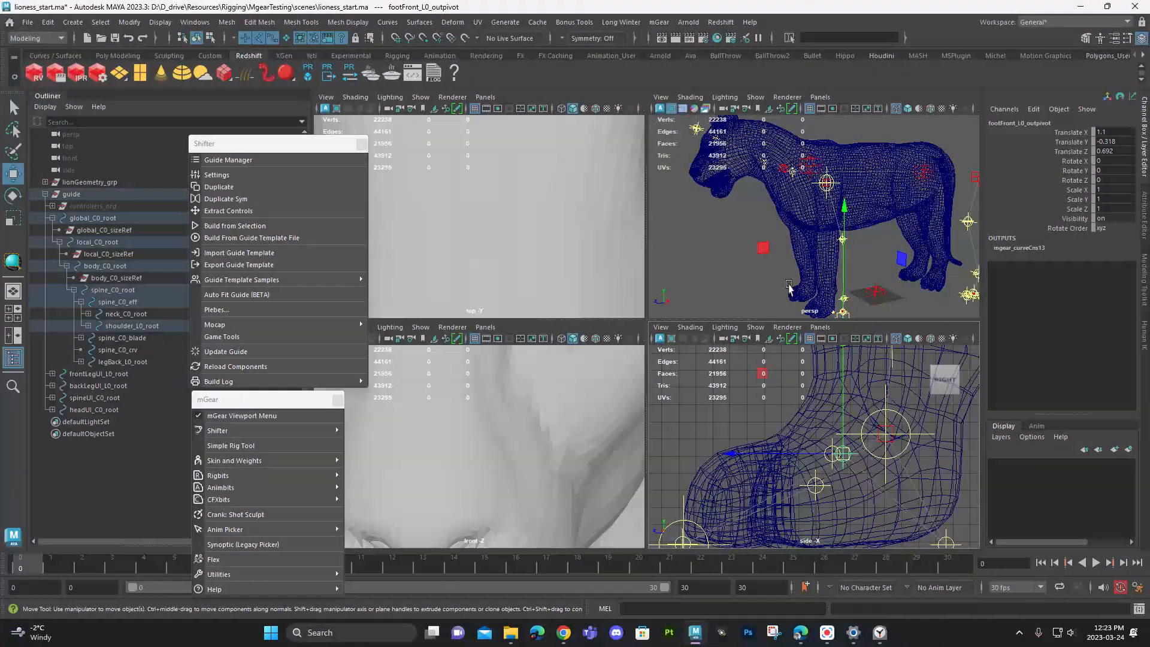
{"action": "key", "text": "space"}
{"action": "middle_click_drag", "start_coordinate": [729, 383], "coordinate": [764, 225], "text": "alt"}
{"action": "left_click_drag", "start_coordinate": [705, 341], "coordinate": [803, 358], "text": "alt"}
{"action": "left_click", "coordinate": [782, 243]}
{"action": "left_click_drag", "start_coordinate": [843, 233], "coordinate": [713, 230]}
{"action": "key", "text": "ctrl+z"}
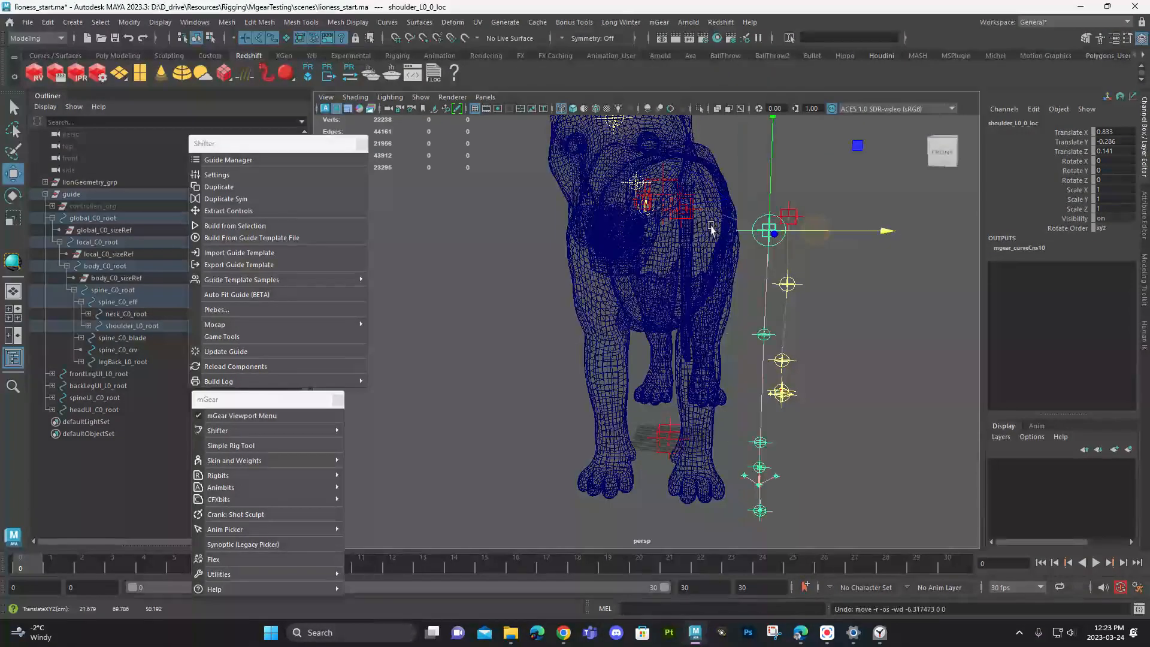
{"action": "mouse_move", "coordinate": [835, 233]}
{"action": "left_mouse_down"}
{"action": "mouse_move", "coordinate": [761, 233]}
{"action": "mouse_move", "coordinate": [706, 301]}
{"action": "mouse_move", "coordinate": [756, 313]}
{"action": "mouse_move", "coordinate": [709, 311]}
{"action": "left_mouse_up"}
- Display the lioness shaded with X-Ray and examine the front-leg guides inside the leg from the front
{"action": "key", "text": "5"}
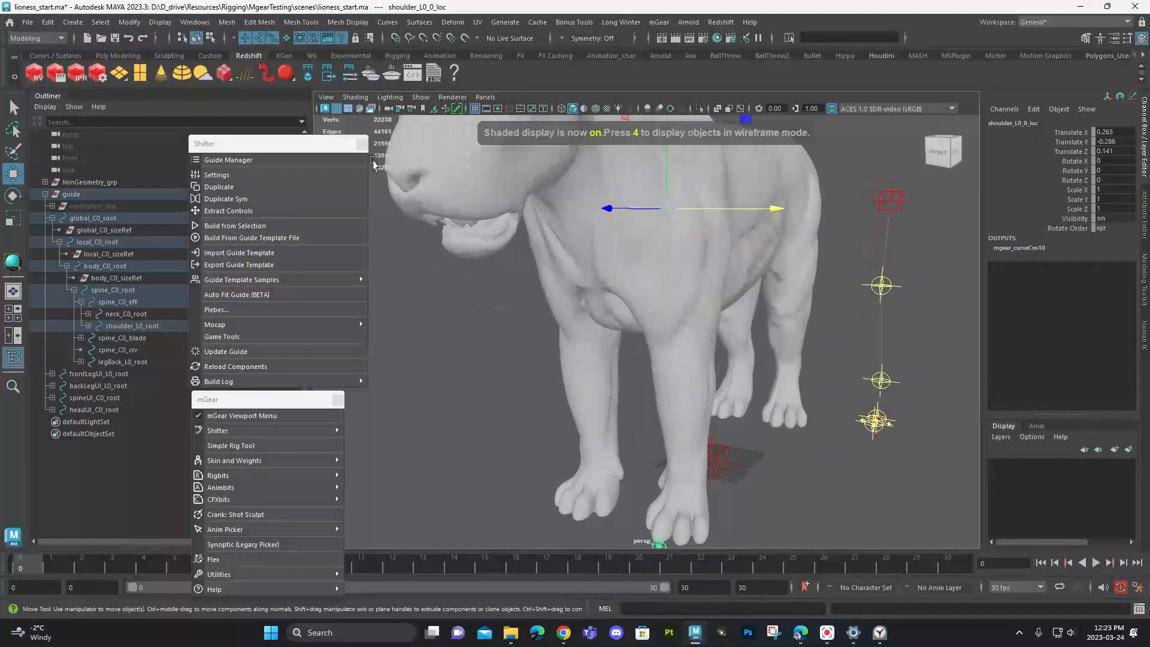
{"action": "left_click", "coordinate": [379, 96]}
{"action": "left_click", "coordinate": [413, 193]}
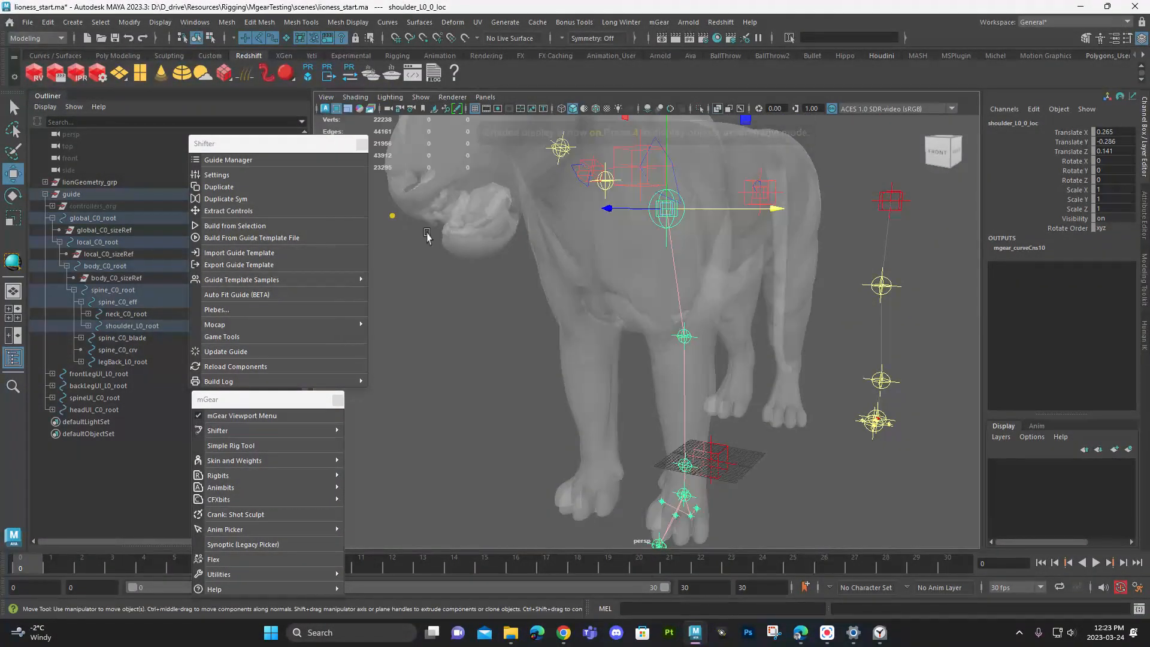
{"action": "left_click_drag", "start_coordinate": [691, 262], "coordinate": [775, 241], "text": "alt"}
{"action": "middle_click_drag", "start_coordinate": [775, 242], "coordinate": [781, 326], "text": "alt"}
{"action": "right_click_drag", "start_coordinate": [781, 326], "coordinate": [714, 321], "text": "alt"}
{"action": "left_click_drag", "start_coordinate": [714, 320], "coordinate": [709, 335], "text": "alt"}
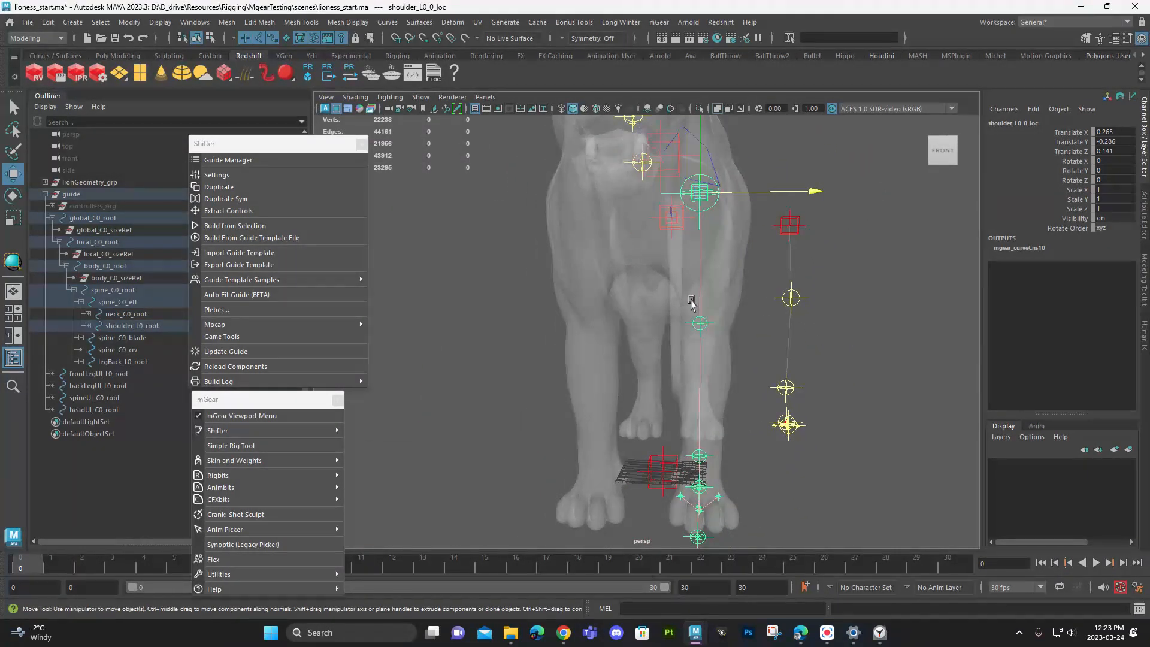
{"action": "left_click_drag", "start_coordinate": [678, 264], "coordinate": [742, 317], "text": "alt"}
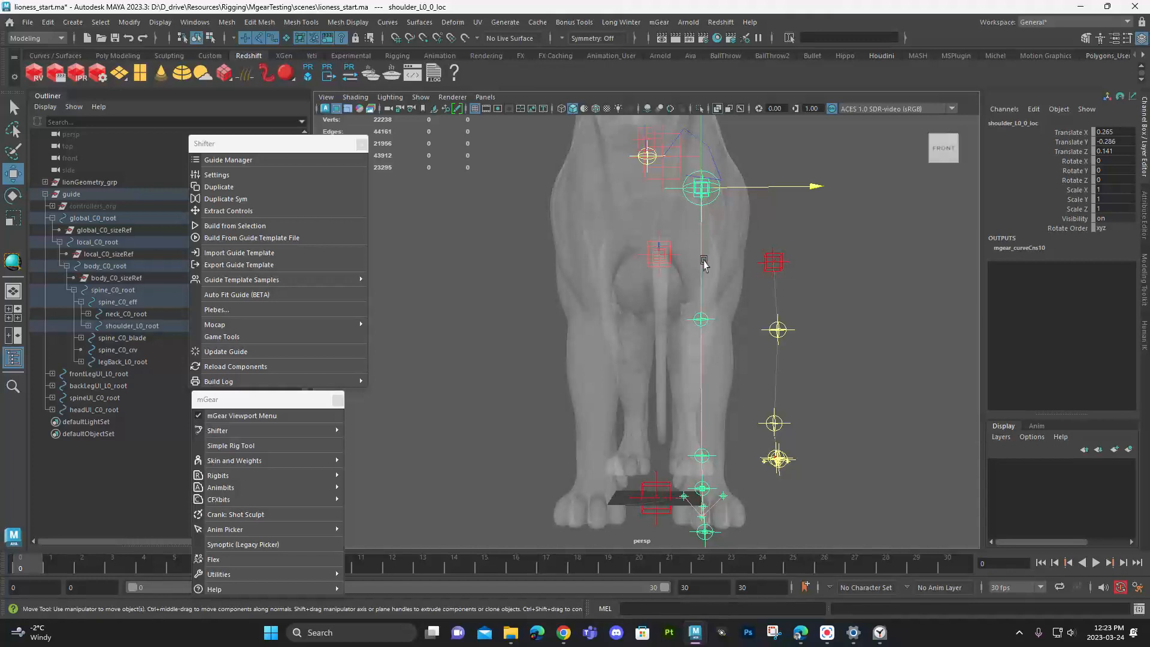
- Nudge shoulder_L0_0_loc outward to a Translate X of about 0.286 and rotate it around Y to about 3.737
{"action": "left_click_drag", "start_coordinate": [752, 187], "coordinate": [758, 159]}
{"action": "key", "text": "e"}
{"action": "key", "text": "ctrl+z"}
{"action": "left_click_drag", "start_coordinate": [772, 288], "coordinate": [744, 181], "text": "alt"}
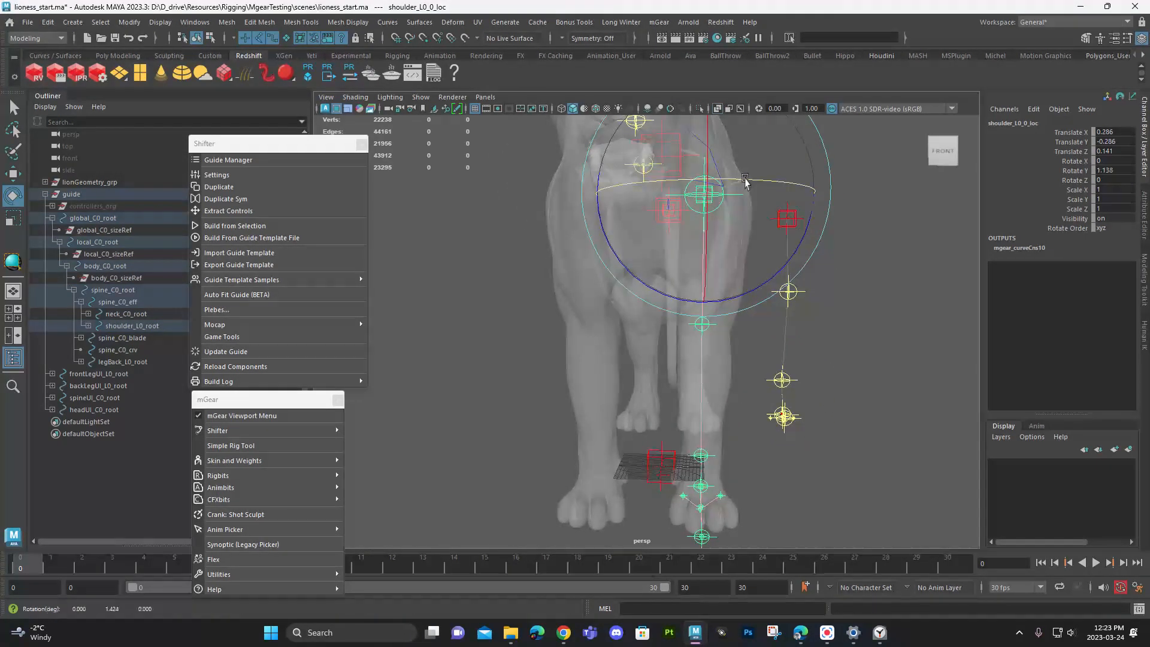
- Fine-tune shoulder_L0_0_loc to about Translate X 0.312 and Translate Z 0.139, checking the guides' alignment with the paw
{"action": "key", "text": "w"}
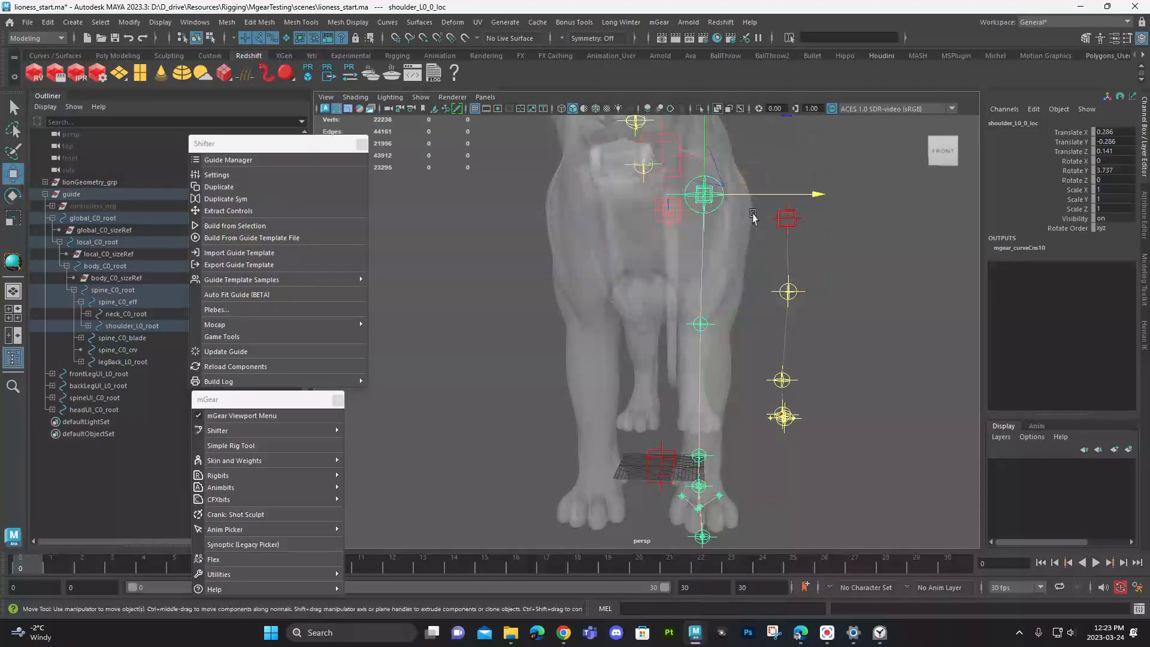
{"action": "left_click_drag", "start_coordinate": [759, 234], "coordinate": [757, 234], "text": "alt"}
{"action": "left_click_drag", "start_coordinate": [751, 192], "coordinate": [753, 195]}
{"action": "left_click_drag", "start_coordinate": [732, 326], "coordinate": [694, 231], "text": "alt"}
{"action": "right_click_drag", "start_coordinate": [693, 231], "coordinate": [796, 365], "text": "alt"}
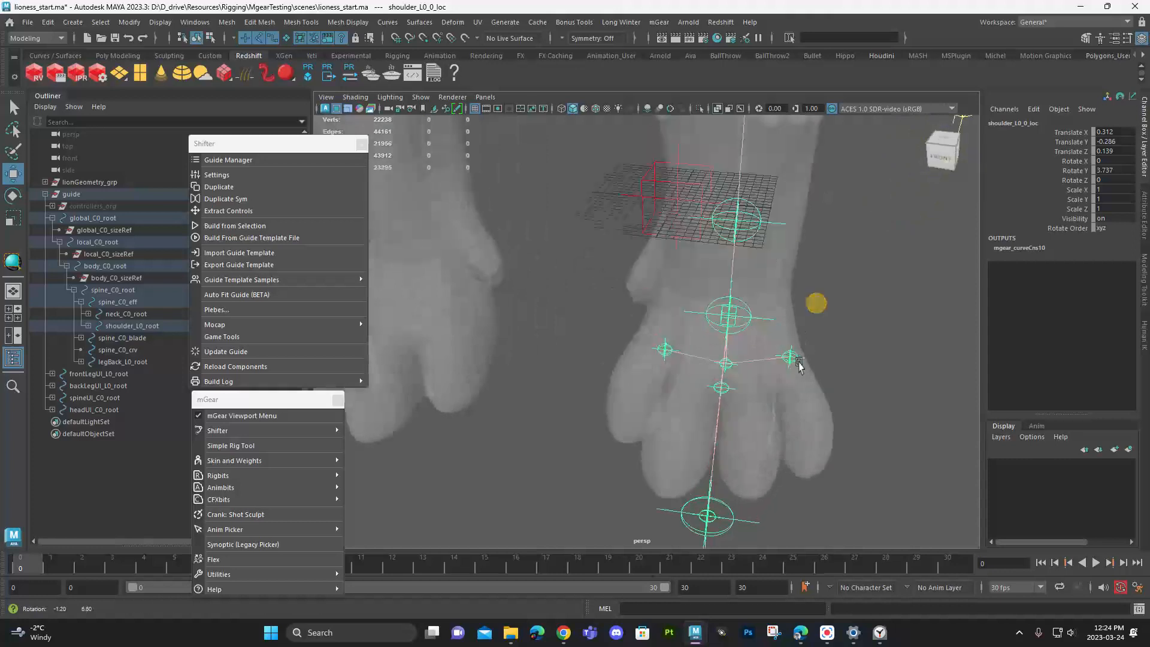
- Adjust legFront_L0_eff at the toes and place footFront_L0_inpivot at the paw's side, at about Translate X -1.691, Y -1.677, Z 0.717
{"action": "middle_click_drag", "start_coordinate": [796, 365], "coordinate": [755, 303], "text": "alt"}
{"action": "left_click", "coordinate": [708, 449]}
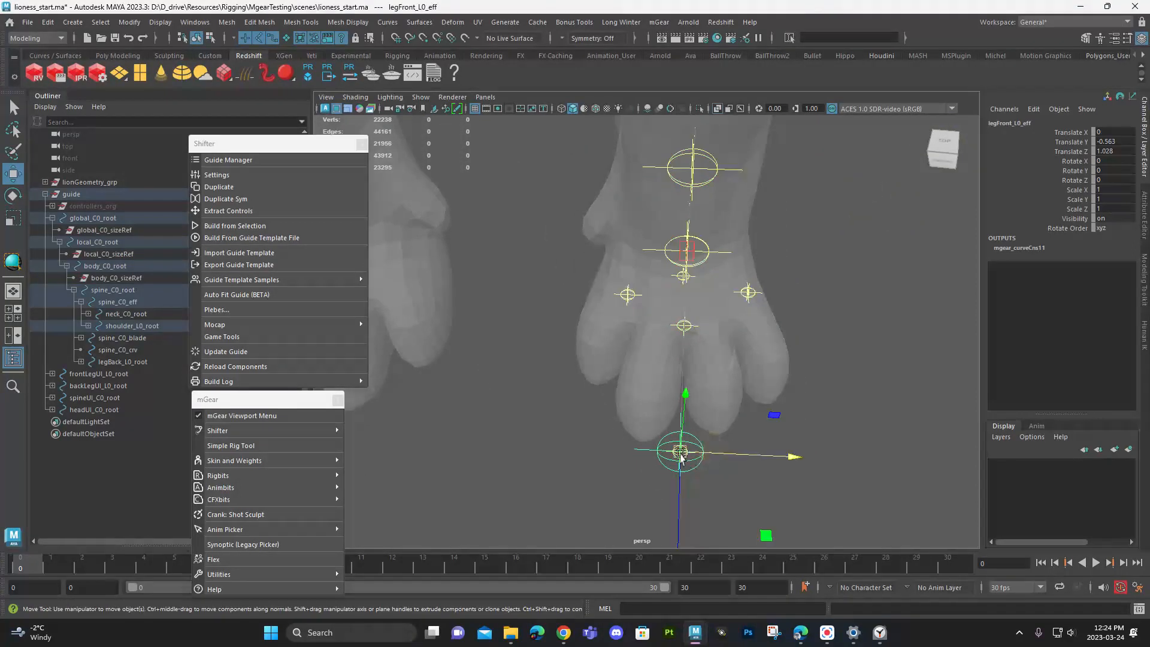
{"action": "left_click_drag", "start_coordinate": [707, 450], "coordinate": [692, 446]}
{"action": "left_click_drag", "start_coordinate": [671, 383], "coordinate": [647, 347], "text": "alt"}
{"action": "left_click", "coordinate": [622, 272]}
{"action": "left_click_drag", "start_coordinate": [629, 296], "coordinate": [648, 248], "text": "alt"}
{"action": "left_click_drag", "start_coordinate": [665, 328], "coordinate": [701, 291], "text": "alt"}
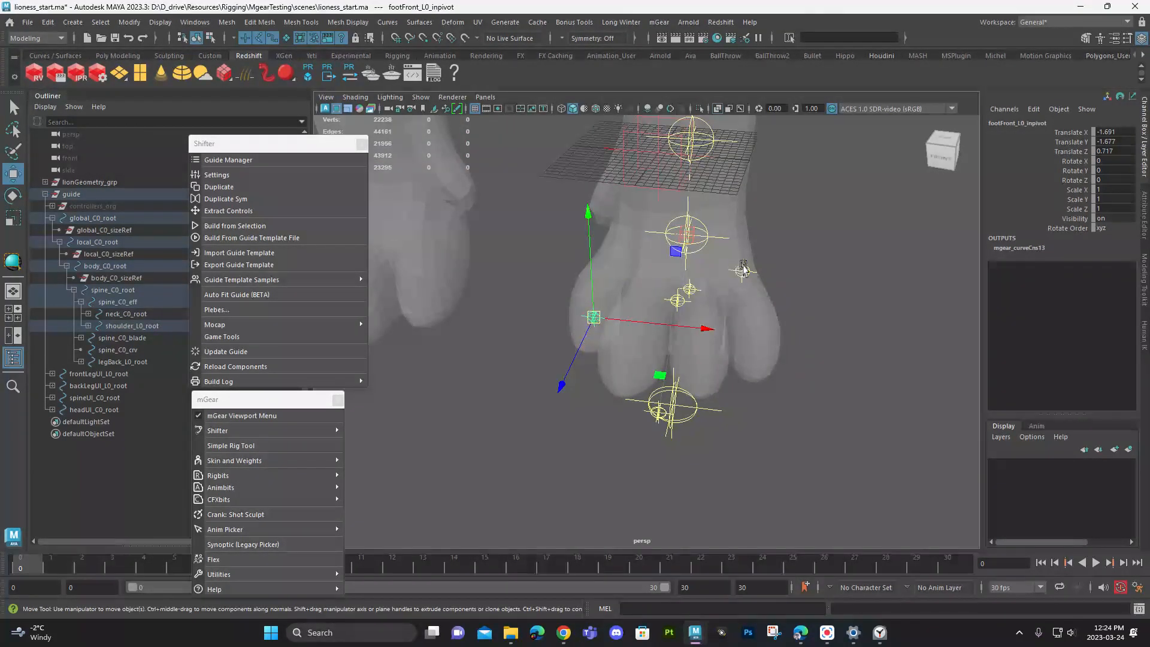
- Position footFront_L0_0_loc inside the front paw at about Translate Y -0.83 and Z 1.134, checking it against legFront_L0_foot
{"action": "left_click_drag", "start_coordinate": [757, 301], "coordinate": [713, 356], "text": "alt"}
{"action": "right_click_drag", "start_coordinate": [713, 357], "coordinate": [778, 385], "text": "alt"}
{"action": "left_click_drag", "start_coordinate": [764, 279], "coordinate": [747, 422]}
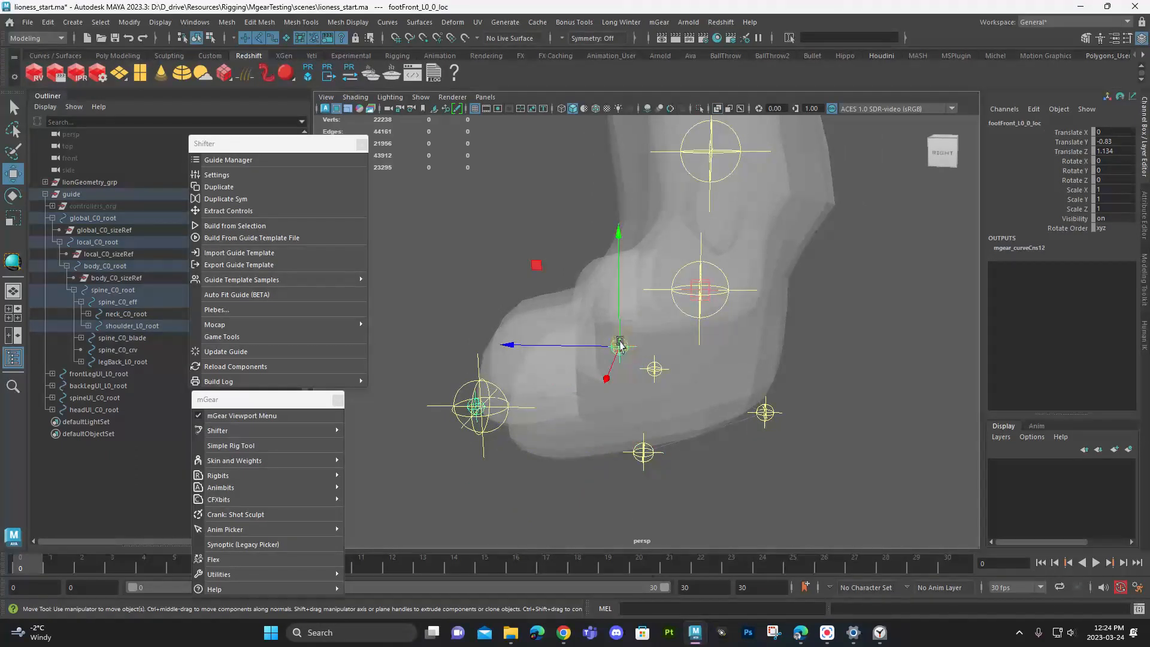
{"action": "scroll", "coordinate": [639, 327], "scroll_direction": "up", "scroll_amount": 3}
{"action": "left_click", "coordinate": [735, 288]}
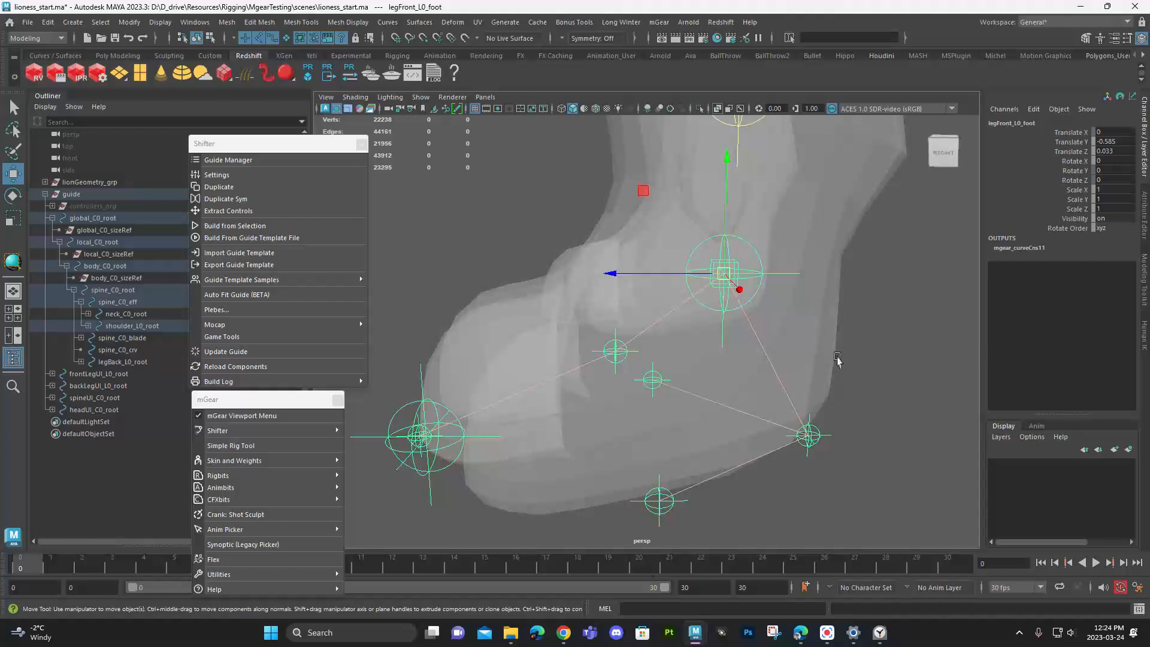
{"action": "left_click_drag", "start_coordinate": [804, 382], "coordinate": [464, 389], "text": "alt"}
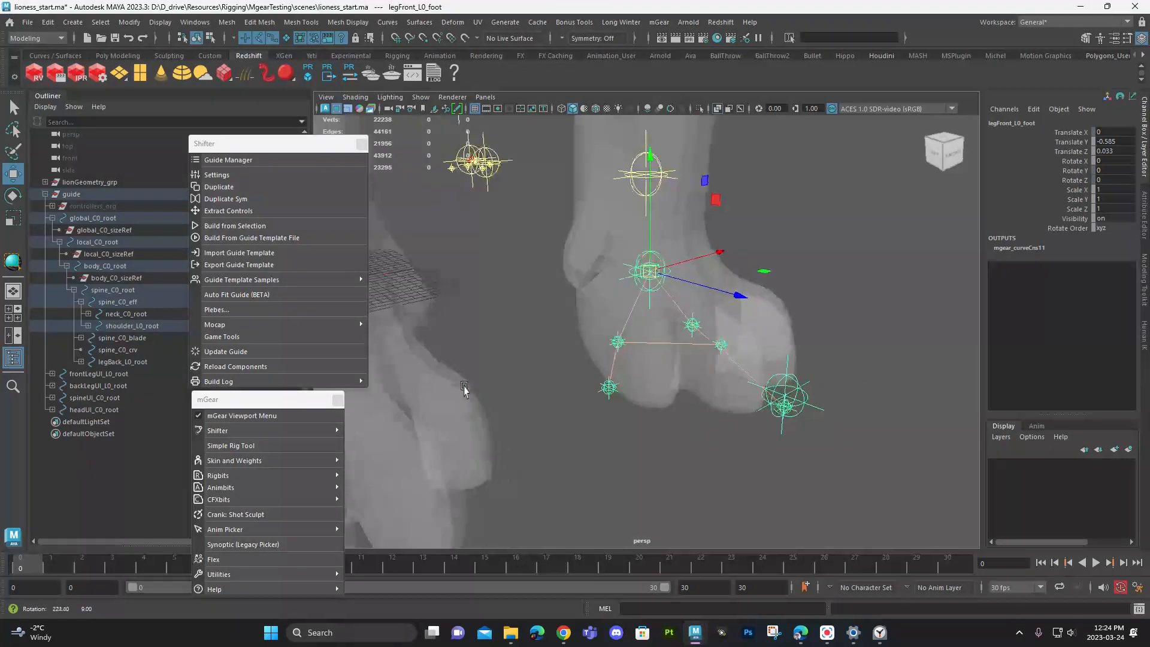
- Raise legBack_L0_root at the left hip to a Translate X of about -0.137
{"action": "left_click", "coordinate": [856, 454]}
{"action": "scroll", "coordinate": [869, 425], "scroll_direction": "down", "scroll_amount": 4}
{"action": "left_click_drag", "start_coordinate": [873, 416], "coordinate": [645, 386], "text": "alt"}
{"action": "right_click_drag", "start_coordinate": [774, 378], "coordinate": [732, 366], "text": "alt"}
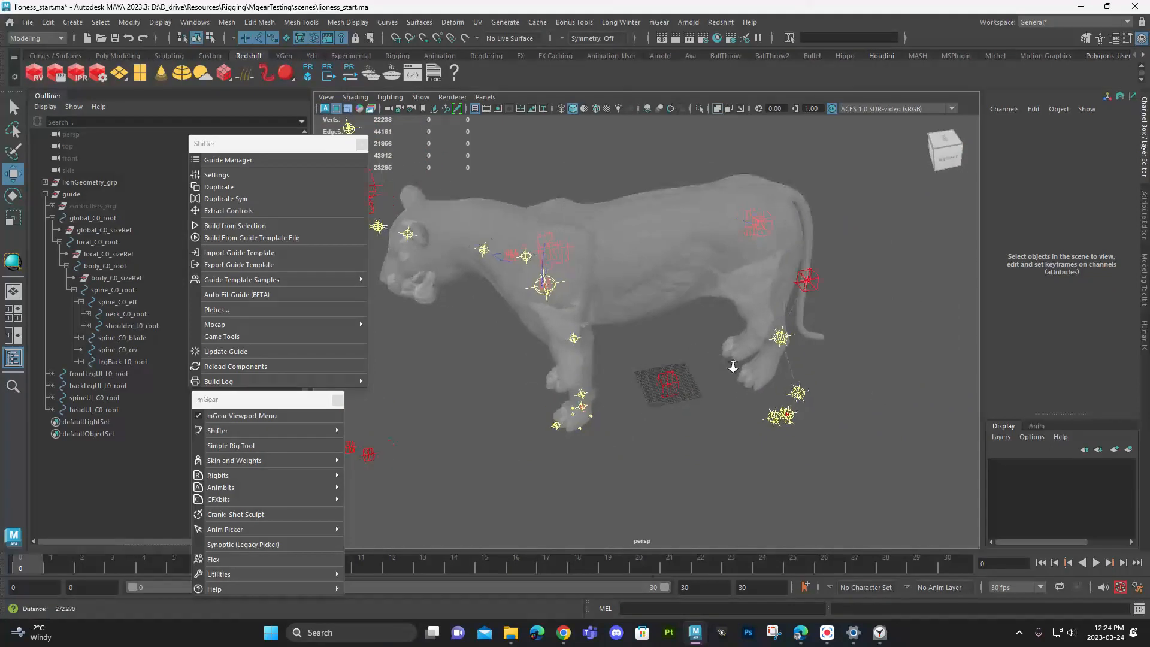
{"action": "left_click_drag", "start_coordinate": [733, 366], "coordinate": [832, 331], "text": "alt"}
{"action": "left_click", "coordinate": [878, 252]}
{"action": "left_click_drag", "start_coordinate": [891, 272], "coordinate": [741, 233], "text": "alt"}
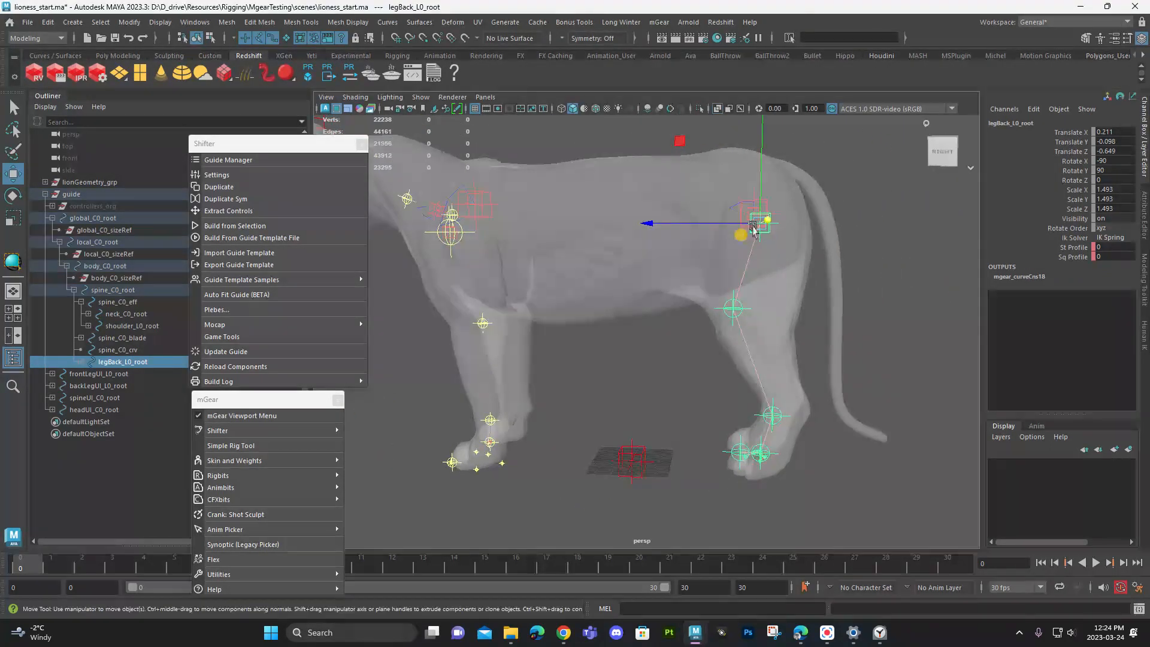
{"action": "middle_click_drag", "start_coordinate": [763, 196], "coordinate": [762, 179]}
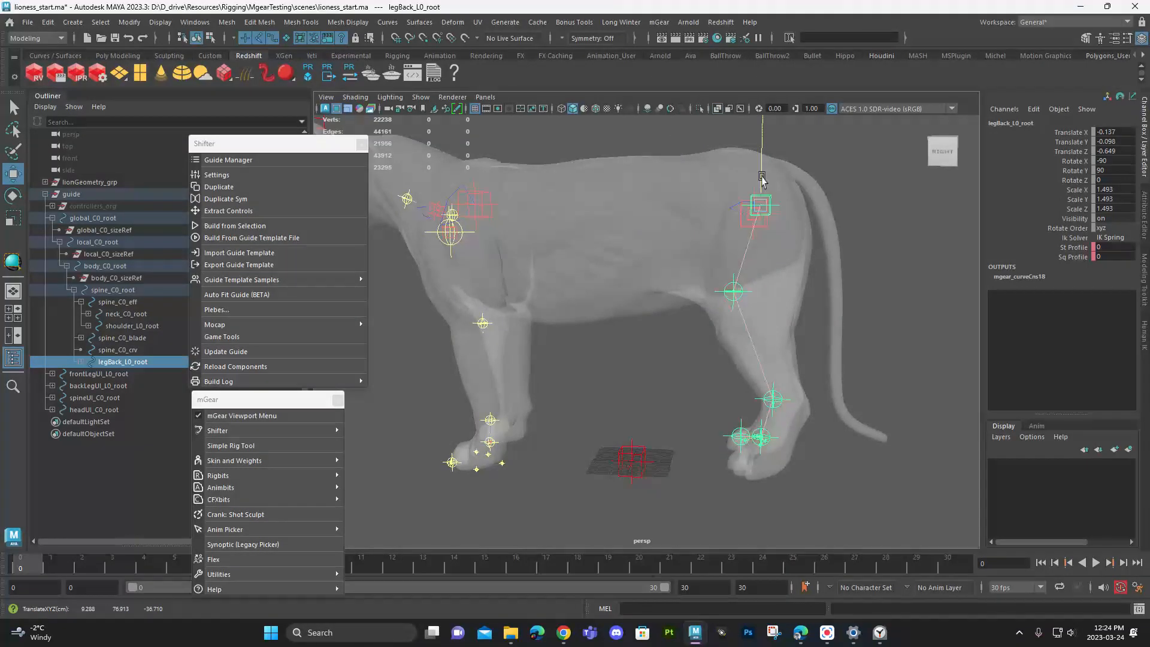
- Place legBack_L0_knee inside the left rear knee at about Translate Y -1.445 and Z 0.188
{"action": "left_click", "coordinate": [740, 293]}
{"action": "left_click_drag", "start_coordinate": [742, 299], "coordinate": [735, 279], "text": "alt"}
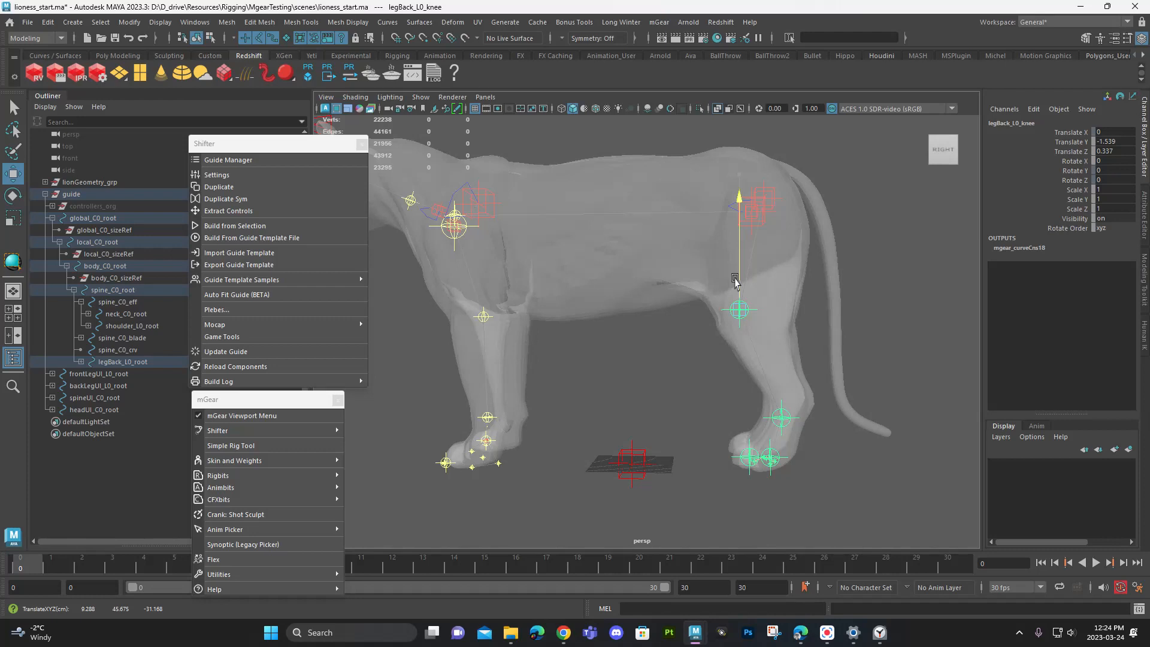
{"action": "key", "text": "ctrl+z"}
{"action": "key", "text": "ctrl+z"}
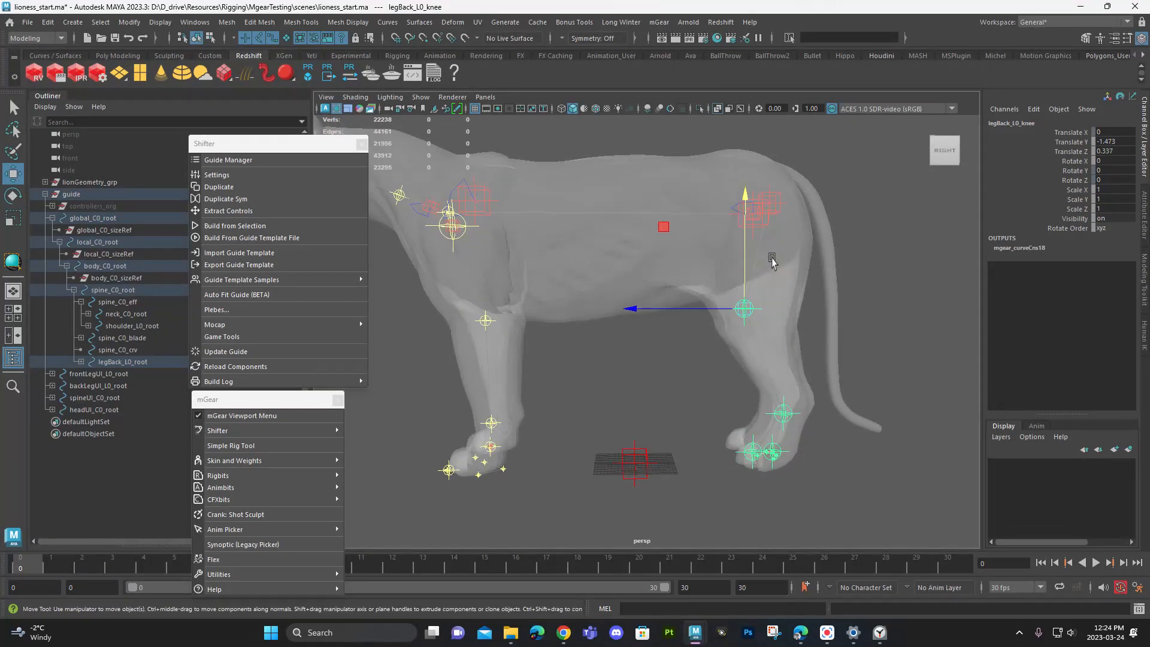
{"action": "middle_click_drag", "start_coordinate": [763, 195], "coordinate": [741, 213]}
{"action": "left_click", "coordinate": [738, 291]}
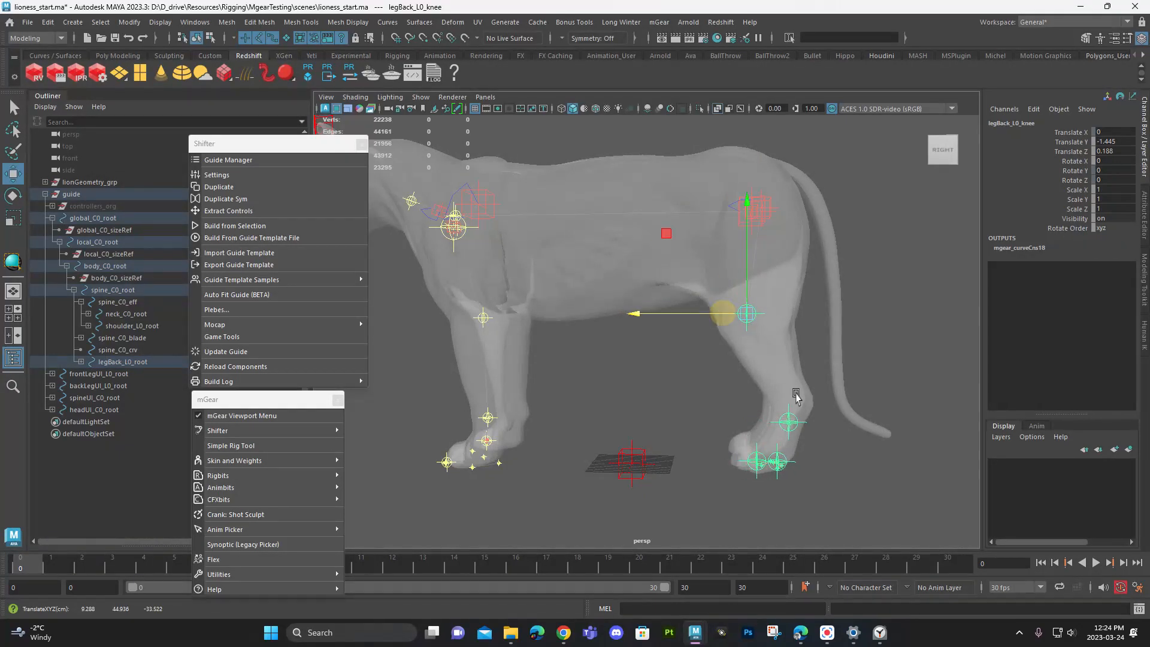
- Raise legBack_L0_ankle into the hock at a Translate Y of about -1.157 and fit legBack_L0_foot inside the rear foot
{"action": "left_click_drag", "start_coordinate": [793, 422], "coordinate": [786, 385]}
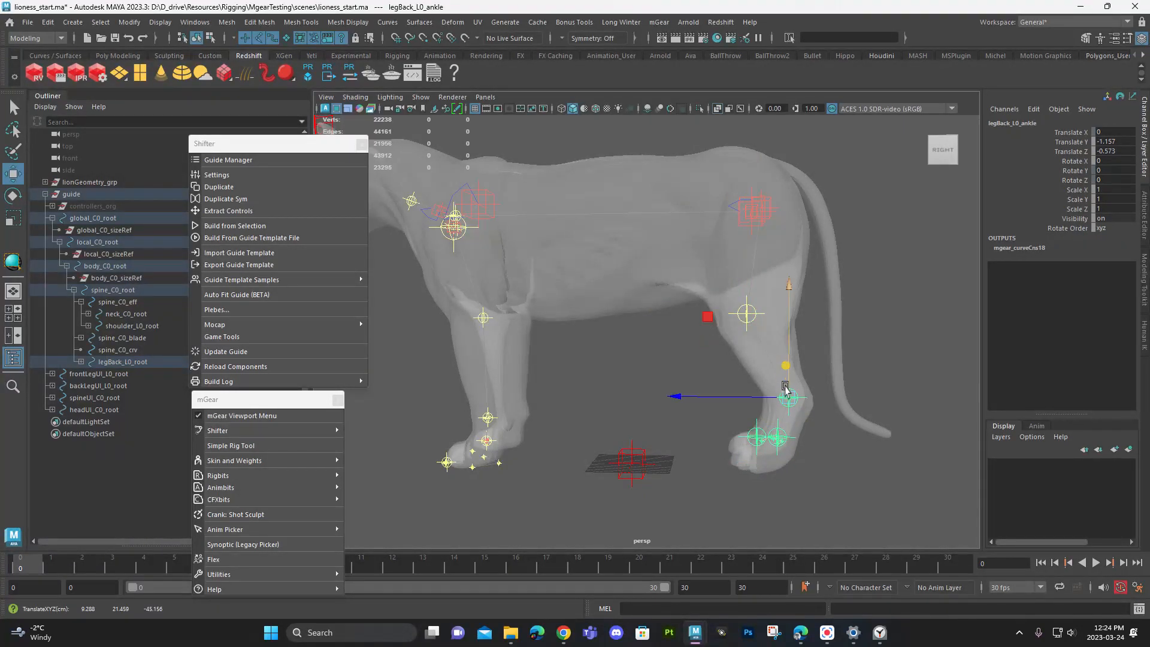
{"action": "scroll", "coordinate": [785, 388], "scroll_direction": "up", "scroll_amount": 2}
{"action": "mouse_move", "coordinate": [742, 328]}
{"action": "left_mouse_down", "text": "alt"}
{"action": "mouse_move", "coordinate": [785, 354]}
{"action": "mouse_move", "coordinate": [849, 353]}
{"action": "mouse_move", "coordinate": [737, 336]}
{"action": "left_mouse_up", "text": "alt"}
{"action": "left_click", "coordinate": [776, 355]}
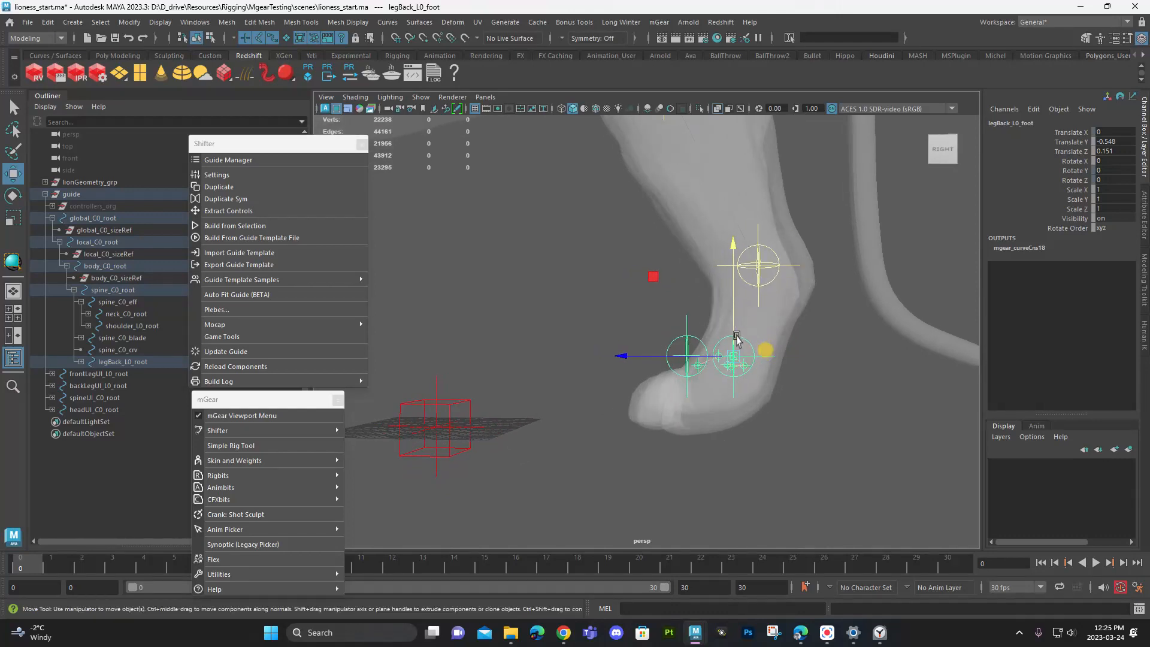
- Lower legBack_L0_eff toward the rear toes to a Translate Y of about -0.266
{"action": "left_click", "coordinate": [698, 365]}
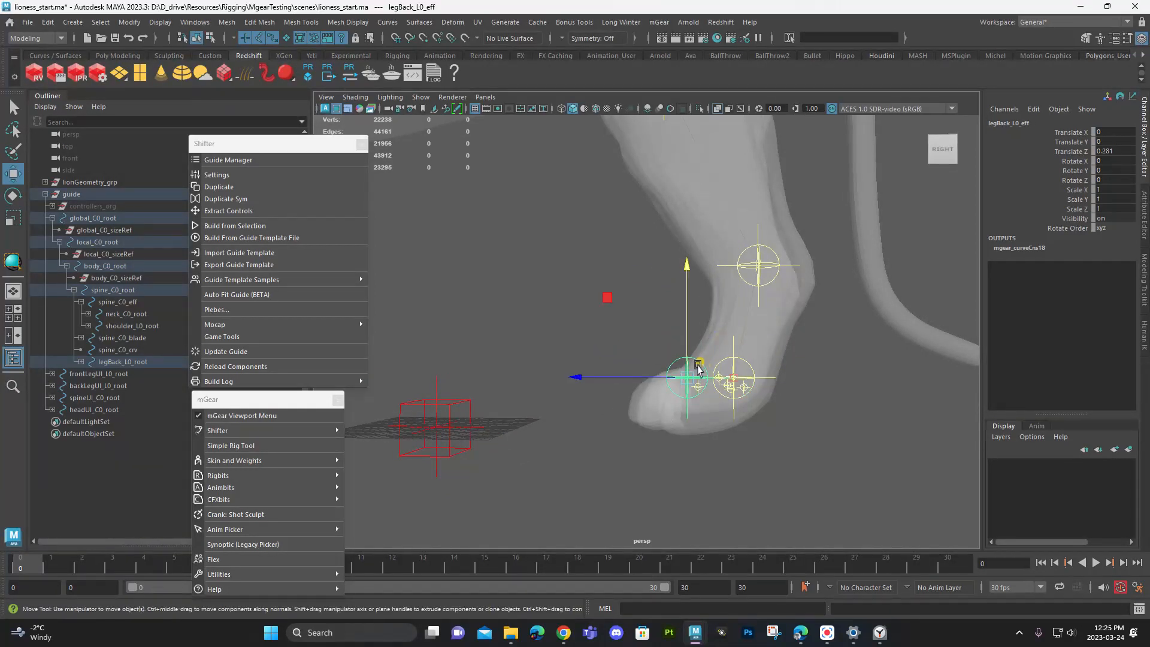
{"action": "left_click_drag", "start_coordinate": [681, 365], "coordinate": [685, 381]}
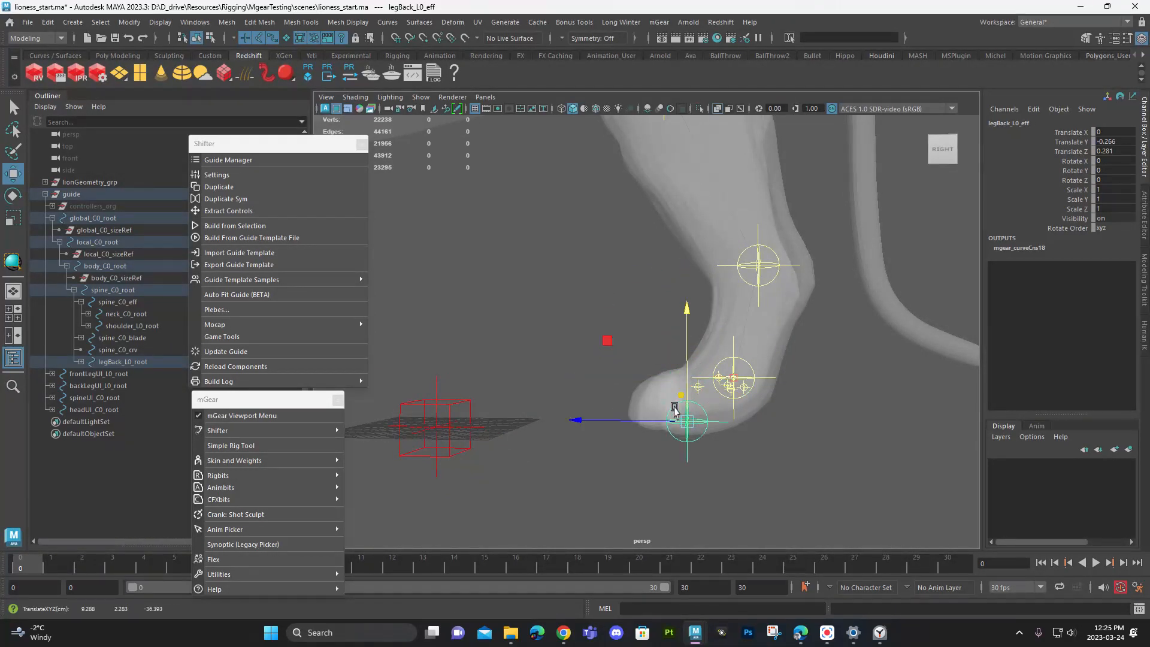
{"action": "left_click_drag", "start_coordinate": [590, 424], "coordinate": [727, 436], "text": "alt"}
- Shift legBack_L0_root to a Translate Y of about -0.145 and rotate it to about X -5.427, Y 97.078, Z 84.972 along the leg
{"action": "left_click_drag", "start_coordinate": [776, 377], "coordinate": [810, 301], "text": "alt"}
{"action": "left_click", "coordinate": [695, 258]}
{"action": "left_click", "coordinate": [706, 261]}
{"action": "key", "text": "e"}
{"action": "left_click_drag", "start_coordinate": [772, 203], "coordinate": [777, 204]}
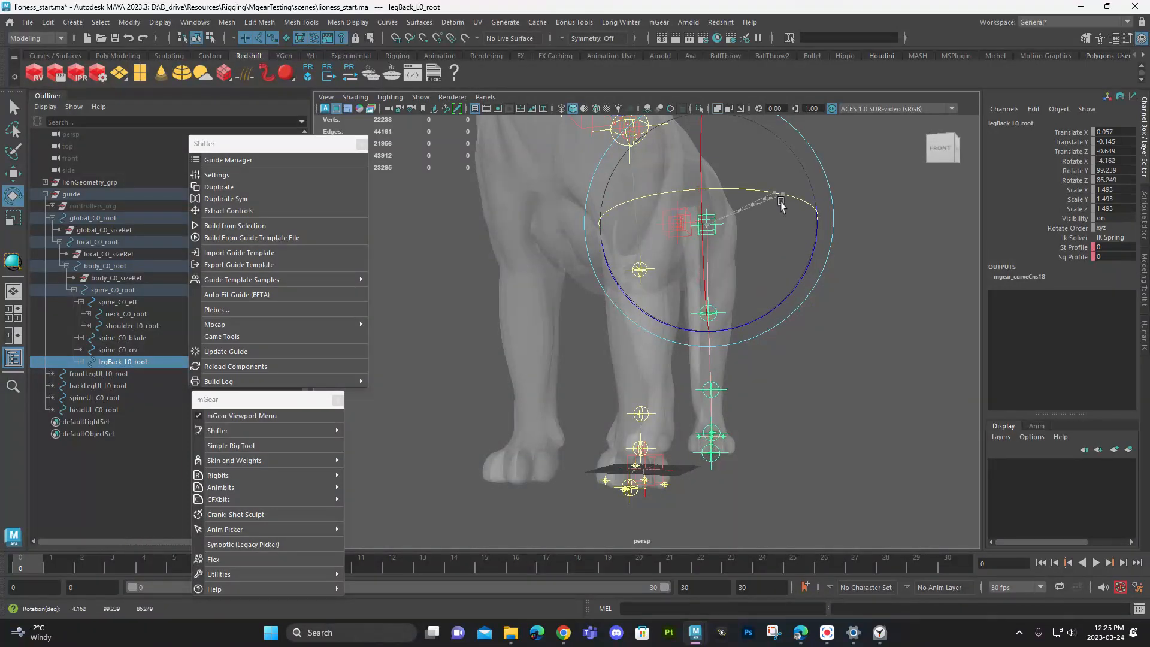
{"action": "left_click_drag", "start_coordinate": [887, 343], "coordinate": [760, 359], "text": "alt"}
{"action": "middle_click_drag", "start_coordinate": [824, 425], "coordinate": [817, 346], "text": "alt"}
{"action": "right_click_drag", "start_coordinate": [838, 360], "coordinate": [1034, 411], "text": "alt"}
{"action": "middle_click_drag", "start_coordinate": [824, 479], "coordinate": [812, 363], "text": "alt"}
{"action": "left_click_drag", "start_coordinate": [698, 384], "coordinate": [821, 379], "text": "alt"}
{"action": "key", "text": "w"}
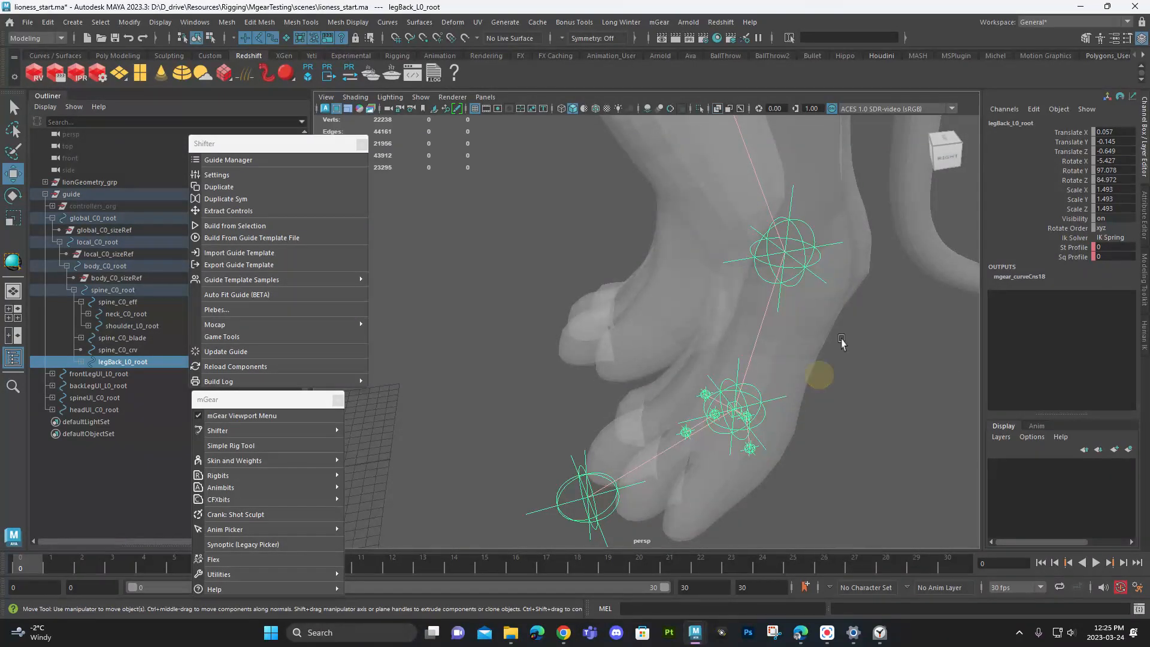
- Try to reposition legBack_L0_ankle vertically and horizontally inside the hock
{"action": "right_click_drag", "start_coordinate": [867, 327], "coordinate": [765, 335], "text": "alt"}
{"action": "middle_click_drag", "start_coordinate": [766, 336], "coordinate": [767, 395], "text": "alt"}
{"action": "left_click_drag", "start_coordinate": [767, 396], "coordinate": [759, 369], "text": "alt"}
{"action": "left_click", "coordinate": [723, 361]}
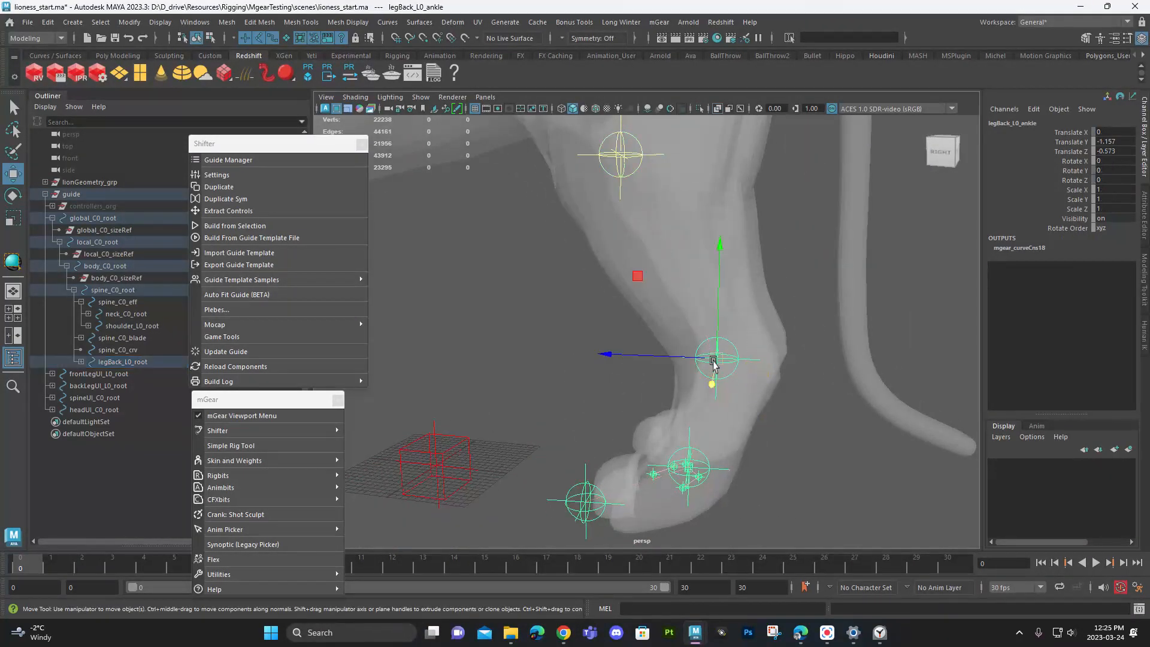
{"action": "left_click_drag", "start_coordinate": [713, 294], "coordinate": [706, 287]}
{"action": "key", "text": "ctrl+z"}
{"action": "left_click_drag", "start_coordinate": [668, 361], "coordinate": [655, 365]}
{"action": "key", "text": "ctrl+z"}
- Place footBack_L0_0_loc inside the left rear paw at about Translate X 0.075, Y -0.713, Z 1.366
{"action": "left_click_drag", "start_coordinate": [730, 421], "coordinate": [871, 410], "text": "alt"}
{"action": "left_click", "coordinate": [797, 164]}
{"action": "left_click_drag", "start_coordinate": [797, 165], "coordinate": [719, 310], "text": "alt"}
{"action": "right_click_drag", "start_coordinate": [719, 310], "coordinate": [867, 404], "text": "alt"}
{"action": "left_click_drag", "start_coordinate": [837, 434], "coordinate": [619, 385], "text": "alt"}
{"action": "right_click_drag", "start_coordinate": [705, 362], "coordinate": [821, 323], "text": "alt"}
{"action": "middle_click_drag", "start_coordinate": [821, 324], "coordinate": [737, 331], "text": "alt"}
{"action": "left_click_drag", "start_coordinate": [756, 334], "coordinate": [637, 345], "text": "alt"}
{"action": "left_click", "coordinate": [688, 304]}
{"action": "left_click_drag", "start_coordinate": [637, 346], "coordinate": [749, 422], "text": "alt"}
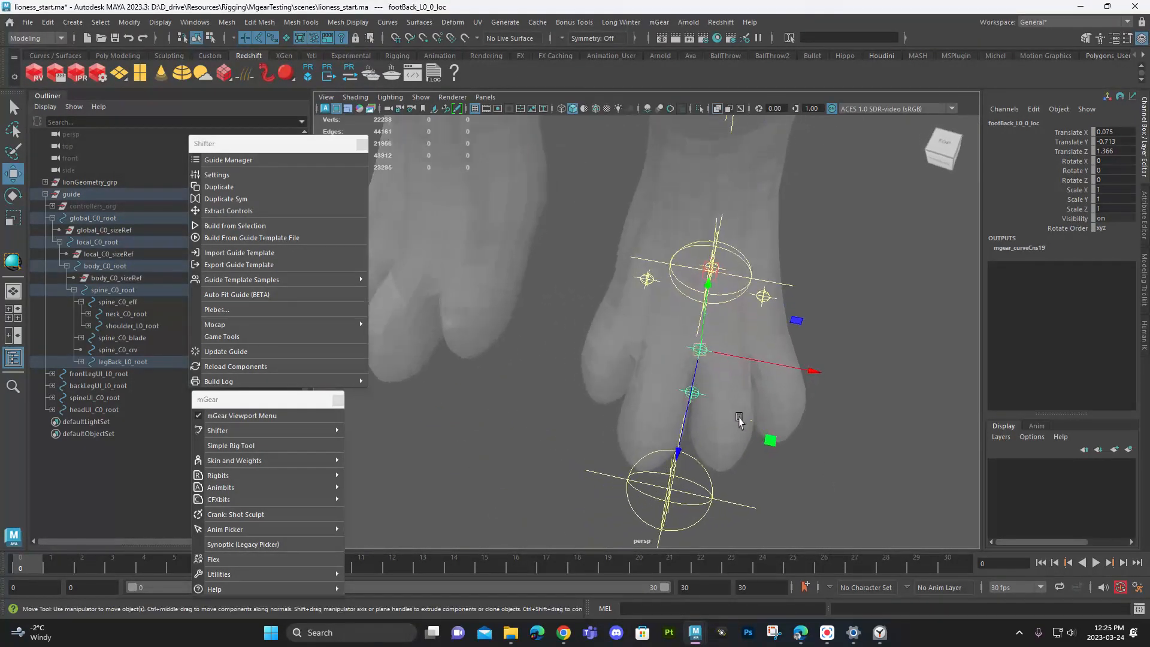
- Pull footBack_L0_0_loc back to a Translate Z of about 0.95
{"action": "left_click_drag", "start_coordinate": [688, 386], "coordinate": [698, 484]}
{"action": "key", "text": "q"}
{"action": "left_click", "coordinate": [652, 389]}
{"action": "key", "text": "w"}
{"action": "key", "text": "ctrl+z"}
{"action": "key", "text": "ctrl+z"}
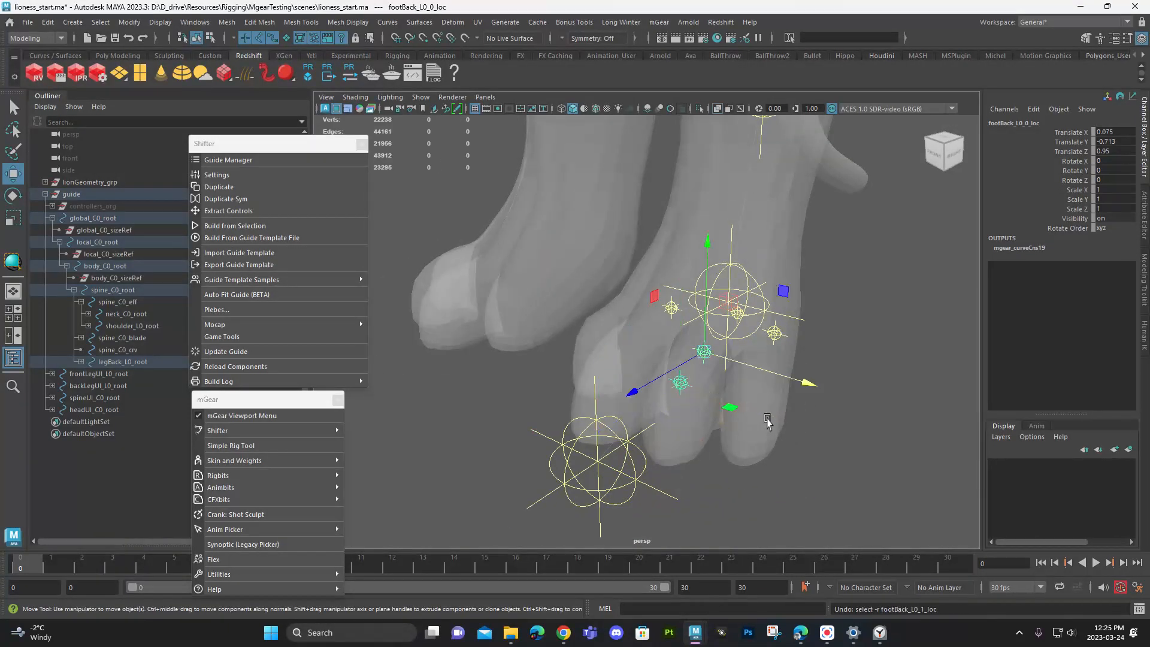
- Move footBack_L0_1_loc forward to the rear toe tips, at about Translate Y -0.345 and Z 2.634
{"action": "left_click_drag", "start_coordinate": [743, 423], "coordinate": [711, 359], "text": "alt"}
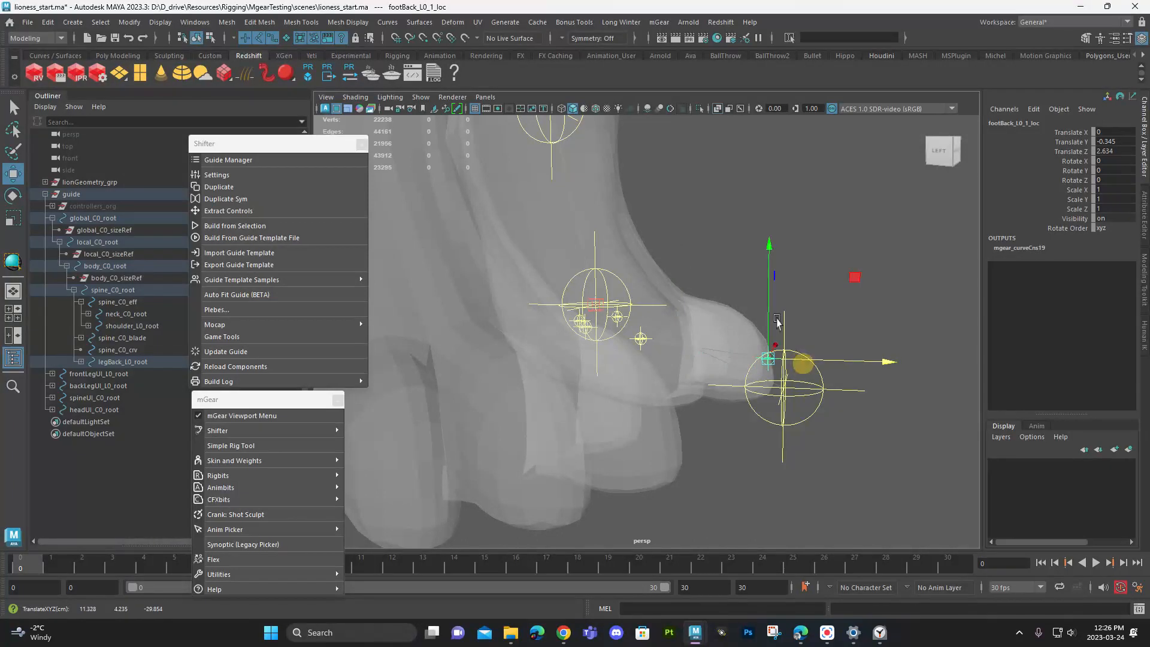
{"action": "left_click_drag", "start_coordinate": [763, 352], "coordinate": [658, 356], "text": "alt"}
{"action": "left_click", "coordinate": [655, 346]}
{"action": "left_click_drag", "start_coordinate": [621, 428], "coordinate": [635, 422]}
- Position footBack_L0_heel under the back of the rear paw at about Translate X 0, Y -1.899, Z -0.997
{"action": "left_click_drag", "start_coordinate": [700, 427], "coordinate": [917, 417], "text": "alt"}
{"action": "left_click_drag", "start_coordinate": [482, 368], "coordinate": [644, 354], "text": "alt"}
{"action": "left_click", "coordinate": [629, 343]}
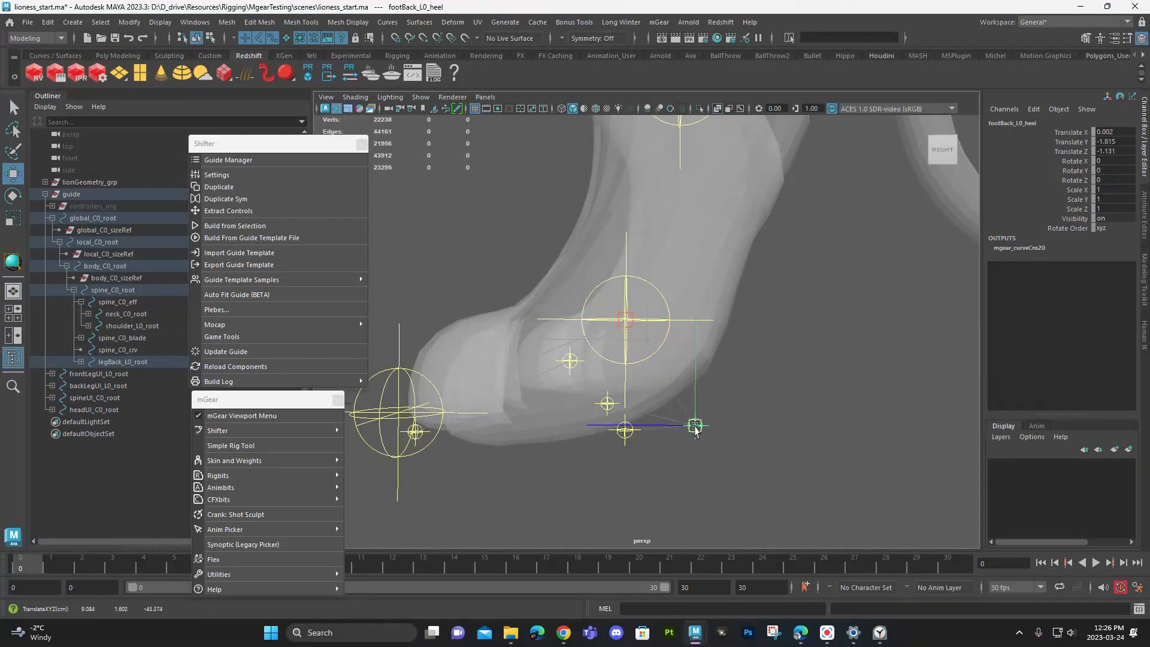
{"action": "left_click_drag", "start_coordinate": [711, 433], "coordinate": [691, 360], "text": "alt"}
{"action": "right_click_drag", "start_coordinate": [691, 359], "coordinate": [573, 339], "text": "alt"}
{"action": "middle_click_drag", "start_coordinate": [572, 339], "coordinate": [609, 398], "text": "alt"}
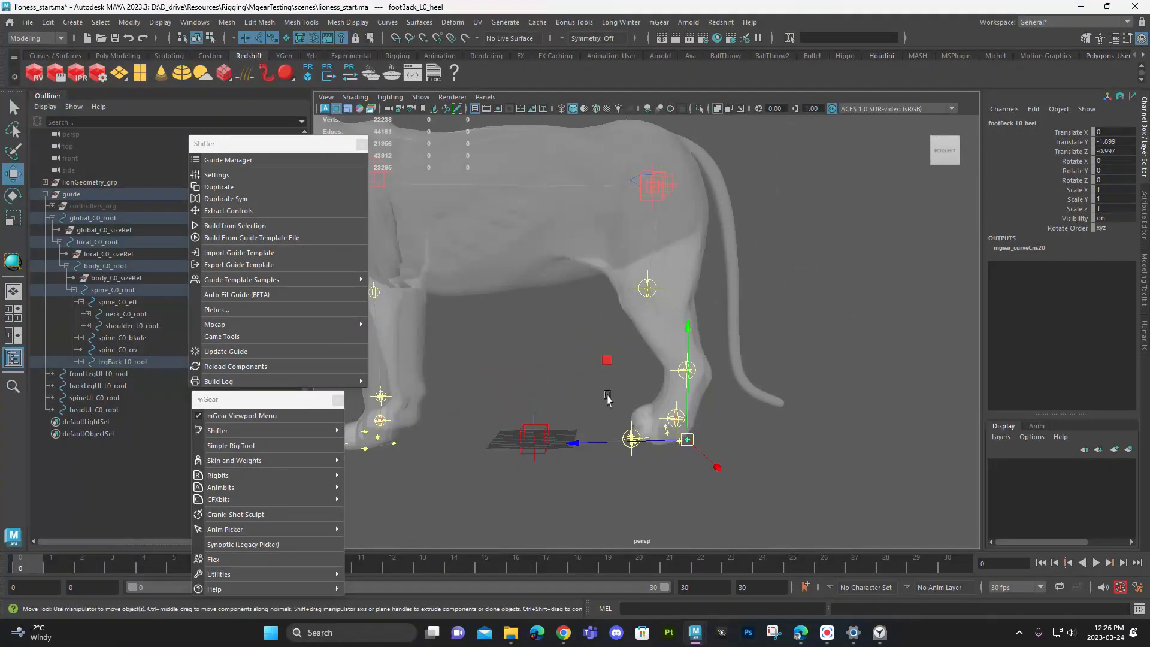
- Scale neck_C0_head uniformly down to about 0.653 so the head guides suit the lioness's head
{"action": "left_click_drag", "start_coordinate": [609, 398], "coordinate": [665, 334], "text": "alt"}
{"action": "middle_click_drag", "start_coordinate": [665, 333], "coordinate": [637, 340], "text": "alt"}
{"action": "left_click_drag", "start_coordinate": [637, 339], "coordinate": [554, 362], "text": "alt"}
{"action": "middle_click_drag", "start_coordinate": [554, 362], "coordinate": [685, 346], "text": "alt"}
{"action": "left_click_drag", "start_coordinate": [685, 345], "coordinate": [623, 357], "text": "alt"}
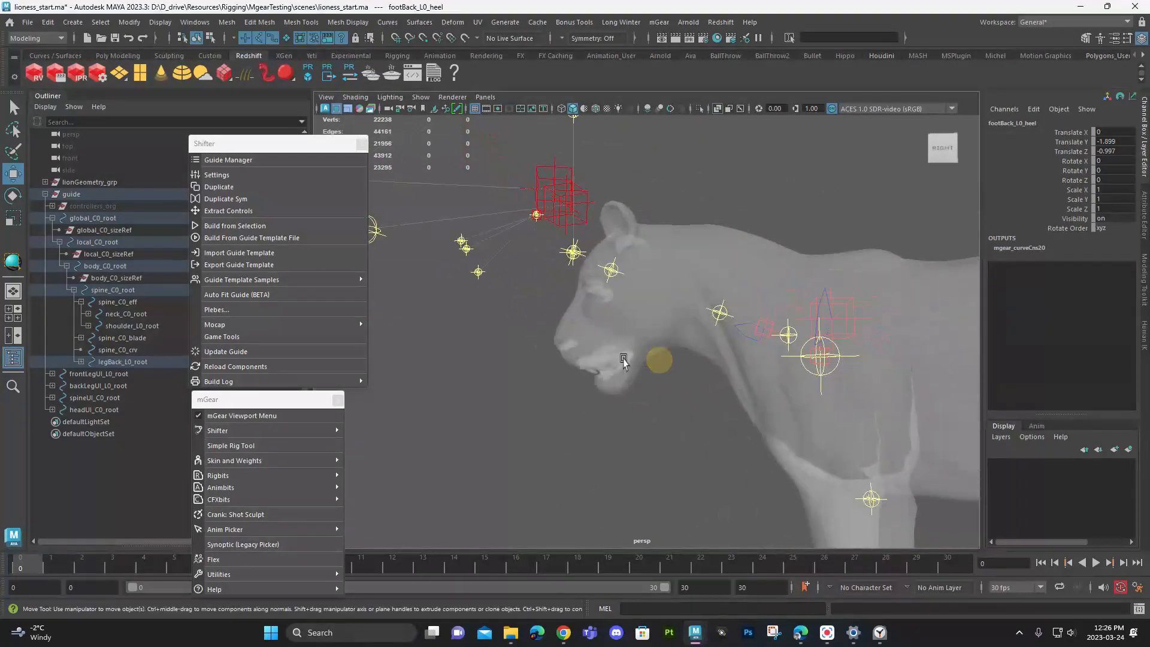
{"action": "right_click_drag", "start_coordinate": [624, 357], "coordinate": [613, 344], "text": "alt"}
{"action": "middle_click_drag", "start_coordinate": [613, 344], "coordinate": [663, 316], "text": "alt"}
{"action": "left_click_drag", "start_coordinate": [663, 316], "coordinate": [658, 330], "text": "alt"}
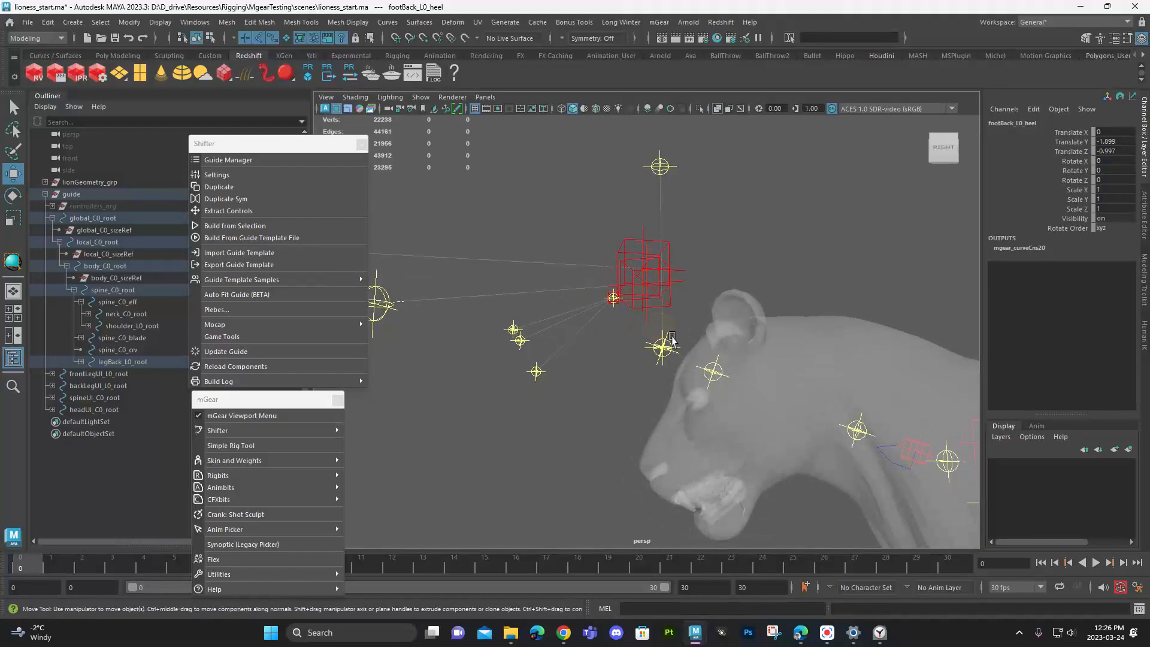
{"action": "left_click", "coordinate": [672, 341]}
{"action": "left_click", "coordinate": [663, 348]}
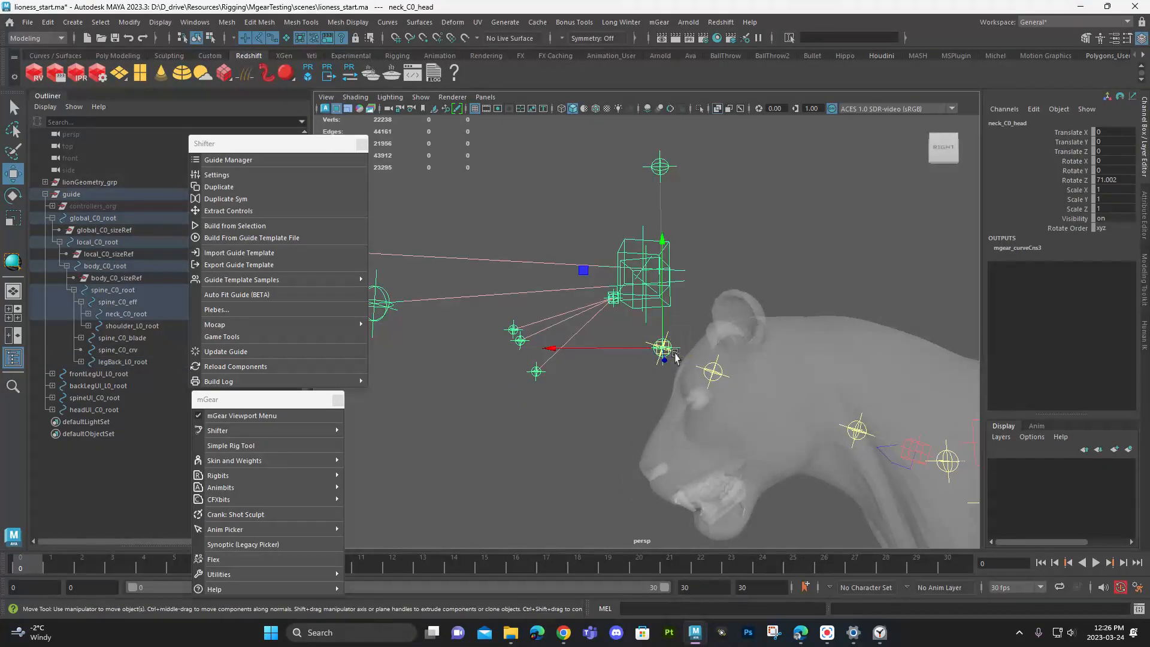
{"action": "key", "text": "r"}
{"action": "left_click_drag", "start_coordinate": [663, 348], "coordinate": [453, 331]}
{"action": "key", "text": "q"}
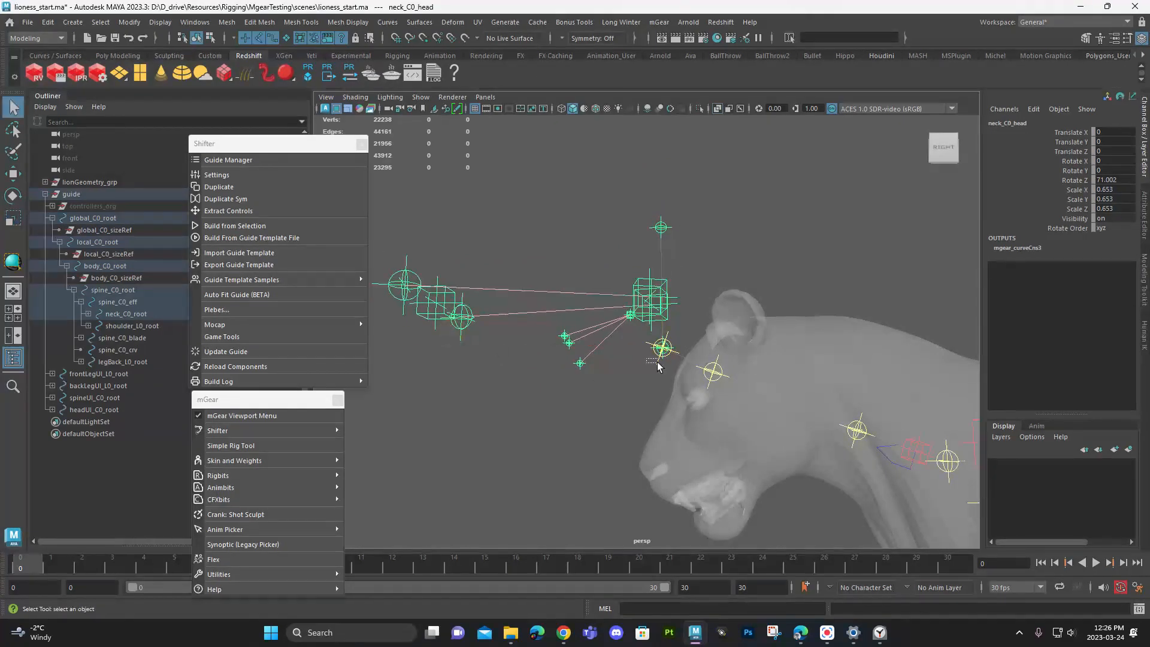
{"action": "left_click", "coordinate": [657, 363]}
{"action": "key", "text": "w"}
{"action": "left_click_drag", "start_coordinate": [658, 363], "coordinate": [701, 390]}
{"action": "key", "text": "ctrl+z"}
- Move neck_C0_neck back into the base of the skull, at a Translate Y of about 2.179
{"action": "right_click_drag", "start_coordinate": [623, 372], "coordinate": [724, 423], "text": "alt"}
{"action": "left_click", "coordinate": [746, 389]}
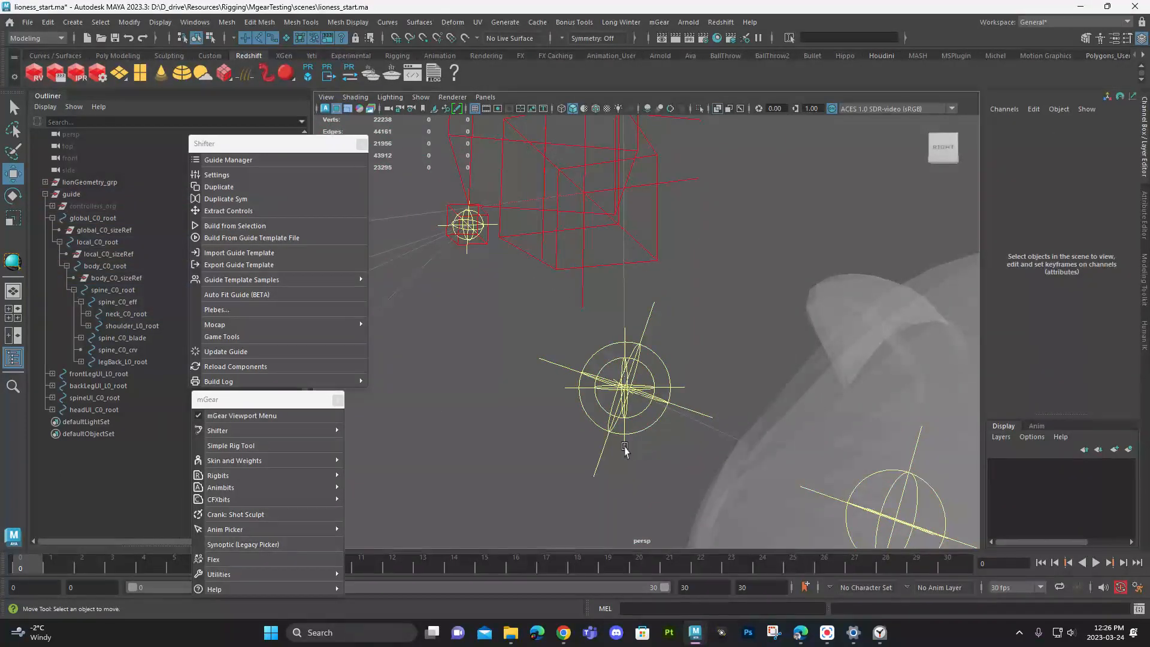
{"action": "left_click_drag", "start_coordinate": [585, 450], "coordinate": [610, 474]}
{"action": "right_click_drag", "start_coordinate": [759, 407], "coordinate": [633, 359], "text": "alt"}
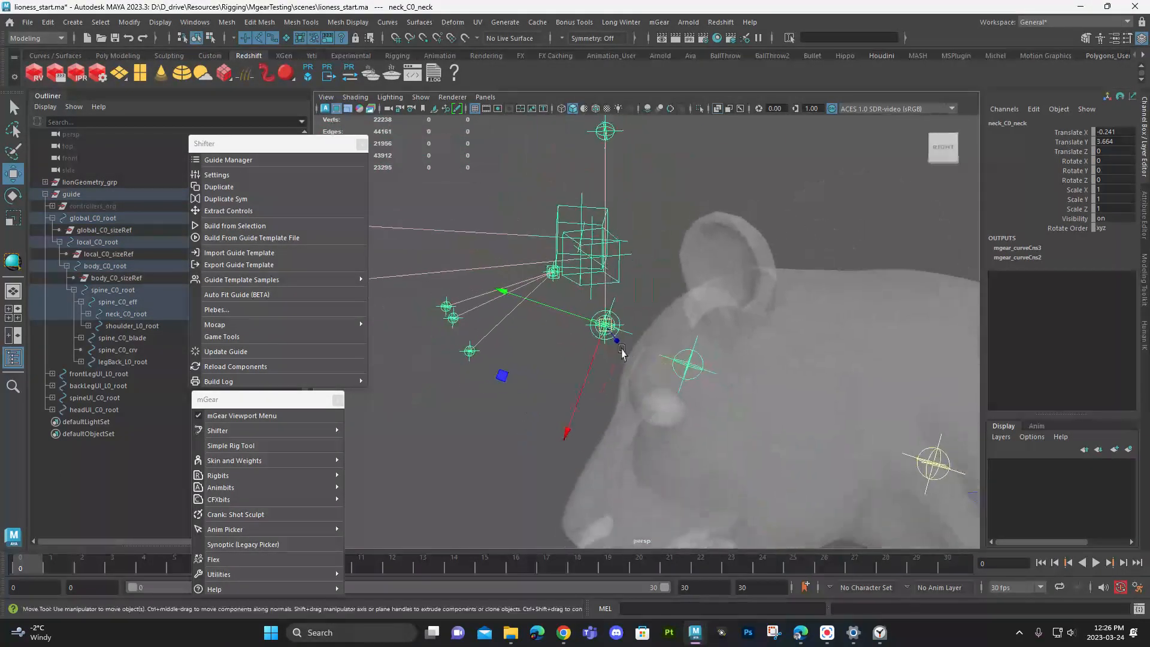
{"action": "left_click_drag", "start_coordinate": [605, 327], "coordinate": [797, 394]}
{"action": "key", "text": "ctrl+z"}
{"action": "left_click_drag", "start_coordinate": [533, 308], "coordinate": [832, 393], "text": "alt"}
{"action": "middle_click_drag", "start_coordinate": [832, 393], "coordinate": [802, 321], "text": "alt"}
{"action": "left_click_drag", "start_coordinate": [832, 297], "coordinate": [674, 349]}
{"action": "key", "text": "ctrl+z"}
{"action": "middle_click_drag", "start_coordinate": [674, 349], "coordinate": [642, 345], "text": "alt"}
{"action": "left_click_drag", "start_coordinate": [472, 267], "coordinate": [645, 298]}
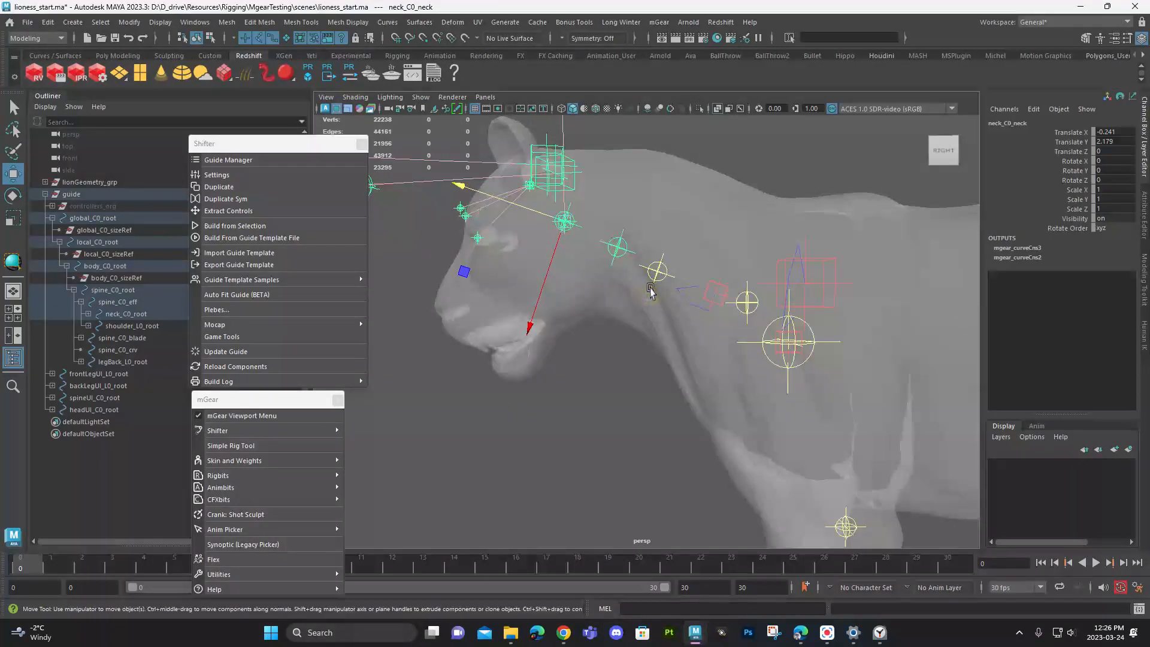
- Move neck_C0_tan1 along the neck to about Translate X 0.095 and Y -0.924
{"action": "left_click", "coordinate": [650, 290]}
{"action": "left_click_drag", "start_coordinate": [617, 268], "coordinate": [673, 280]}
{"action": "left_click_drag", "start_coordinate": [674, 279], "coordinate": [575, 207], "text": "alt"}
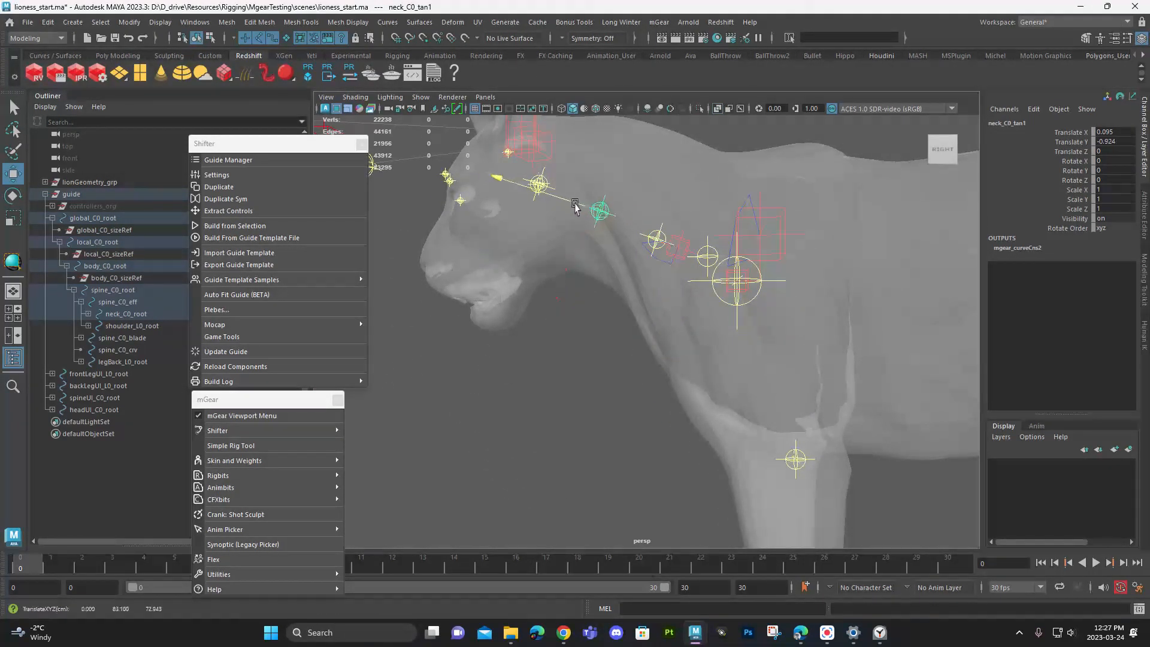
- Pull neck_C0_neck, together with the head guides, further back along the neck
{"action": "left_click", "coordinate": [544, 191]}
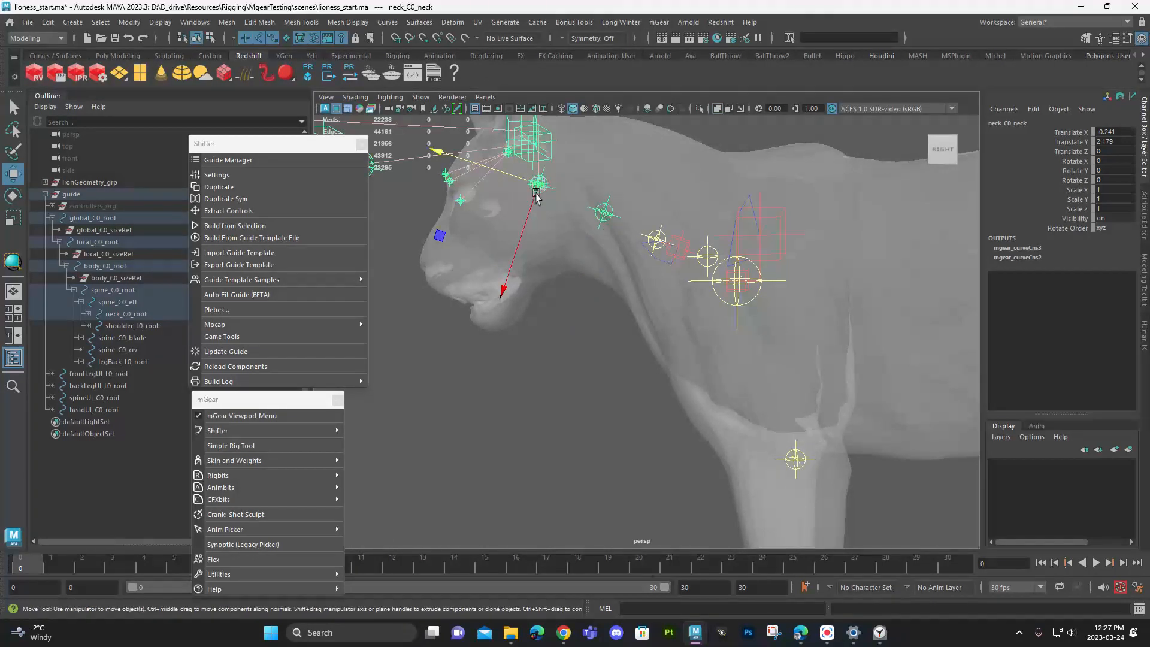
{"action": "left_click_drag", "start_coordinate": [536, 198], "coordinate": [595, 281], "text": "alt"}
{"action": "left_click_drag", "start_coordinate": [574, 244], "coordinate": [582, 246]}
- Shift neck_C0_tan1 to about Translate X -0.156, Y -0.69 and neck_C0_neck to about Translate X -0.196, Y 1.705
{"action": "left_click", "coordinate": [670, 294]}
{"action": "left_click_drag", "start_coordinate": [646, 272], "coordinate": [632, 267]}
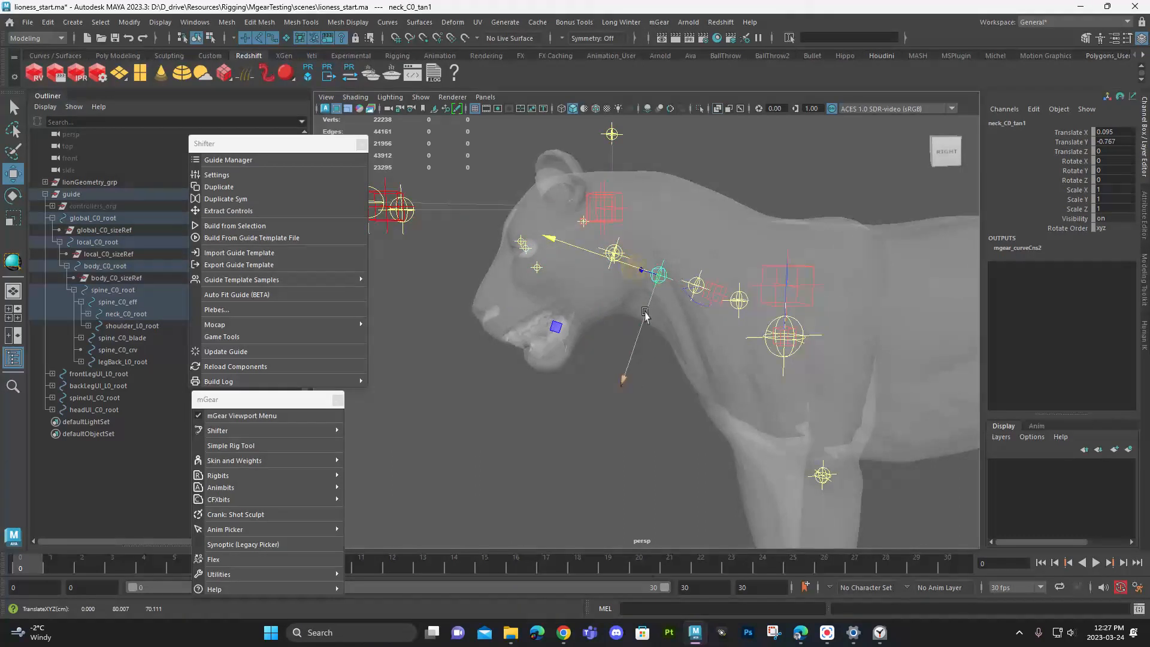
{"action": "left_click_drag", "start_coordinate": [645, 307], "coordinate": [626, 323], "text": "alt"}
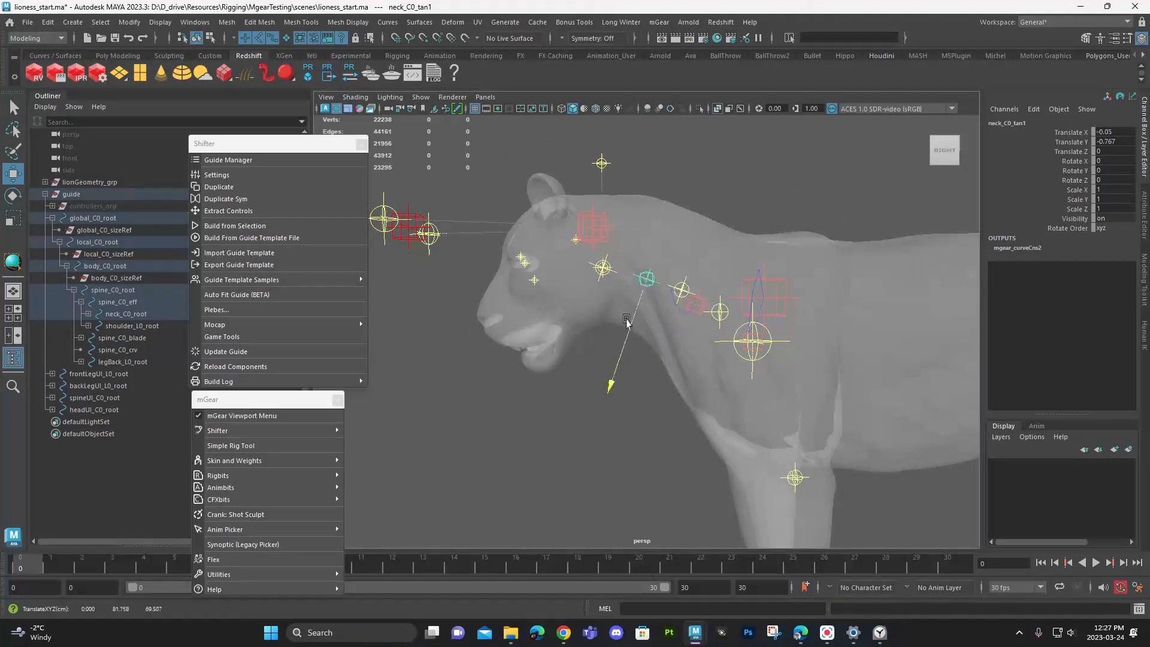
{"action": "left_click", "coordinate": [602, 269]}
{"action": "left_click_drag", "start_coordinate": [591, 290], "coordinate": [592, 284]}
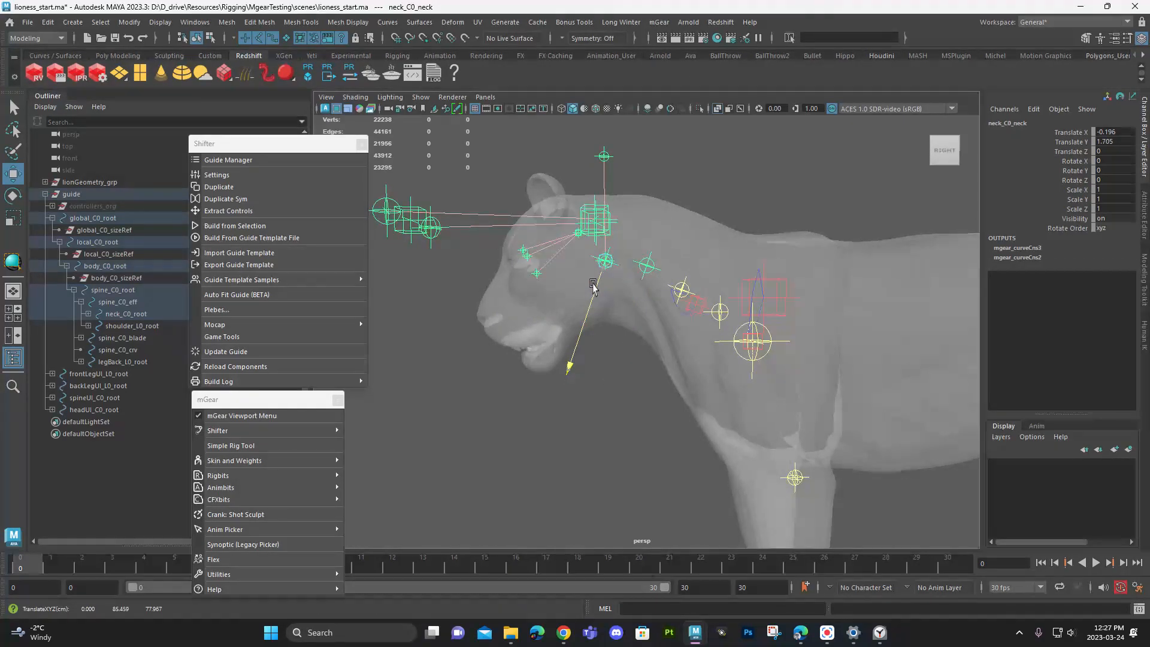
- Move neck_C0_tan1 back along the neck to a Translate X of about -0.062
{"action": "left_click", "coordinate": [645, 266]}
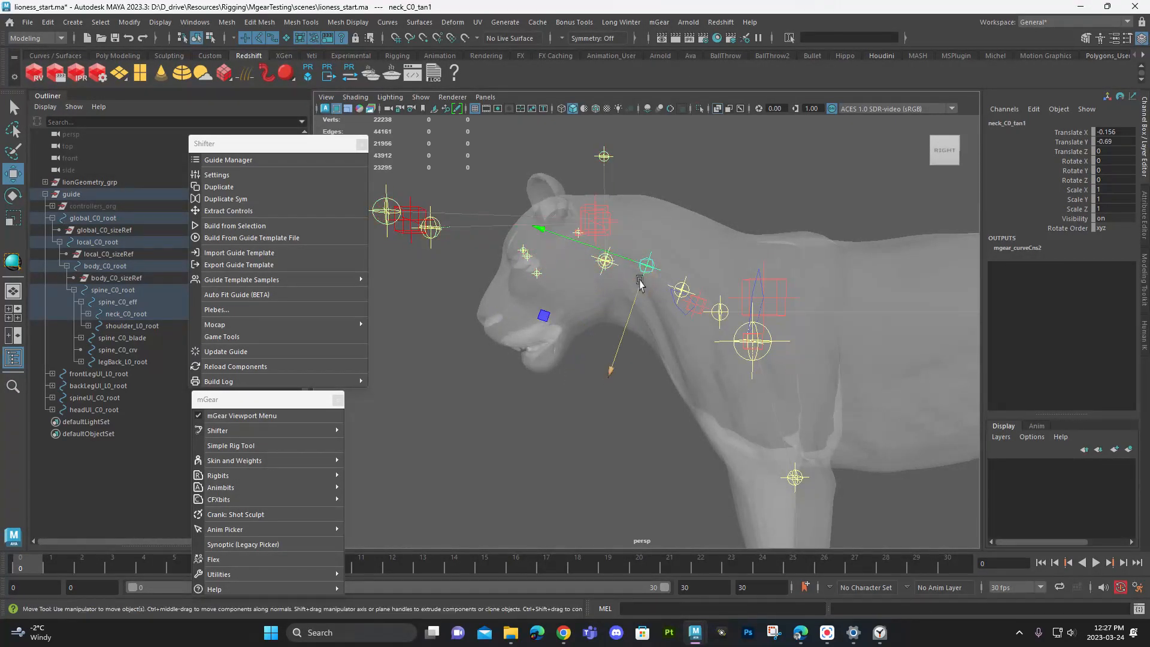
{"action": "right_click_drag", "start_coordinate": [654, 268], "coordinate": [667, 277], "text": "alt"}
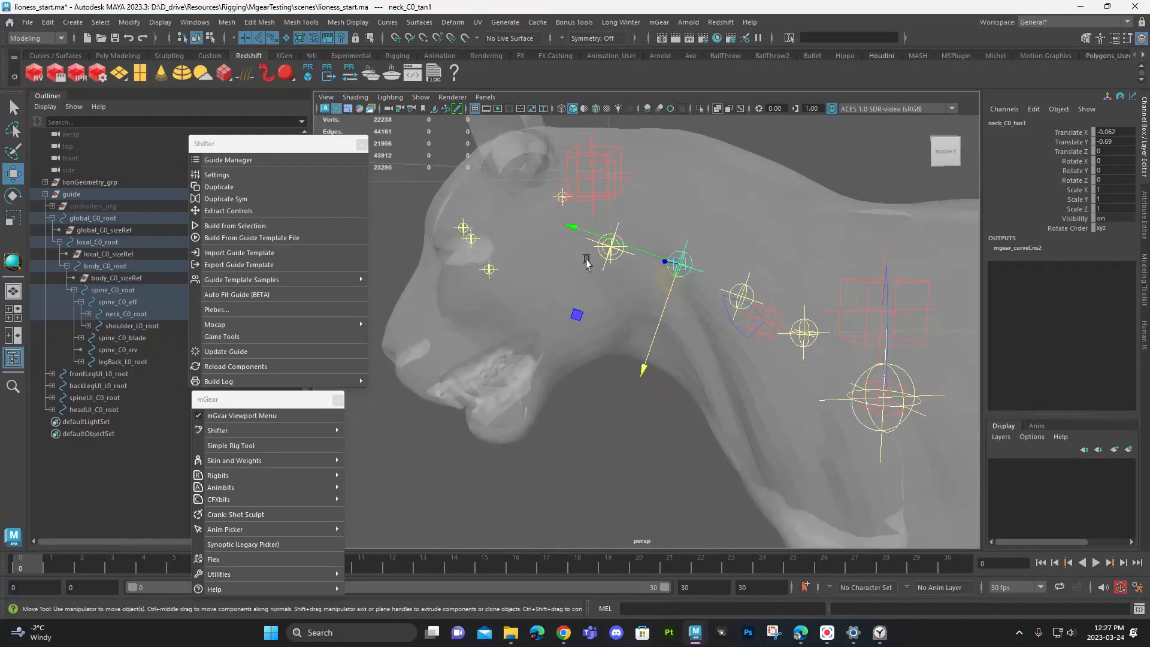
{"action": "middle_click_drag", "start_coordinate": [584, 257], "coordinate": [583, 277], "text": "alt"}
{"action": "left_click_drag", "start_coordinate": [582, 277], "coordinate": [586, 277], "text": "alt"}
- Scale the neck_C0_head guide down uniformly to about 0.603
{"action": "left_click", "coordinate": [611, 278]}
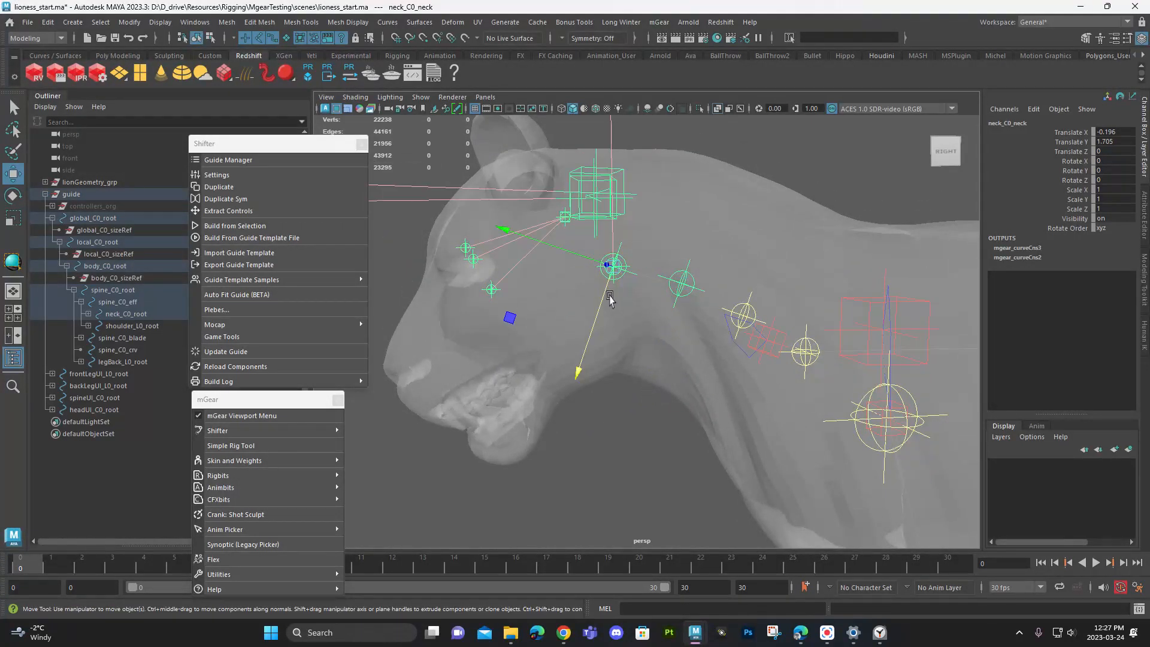
{"action": "key", "text": "q"}
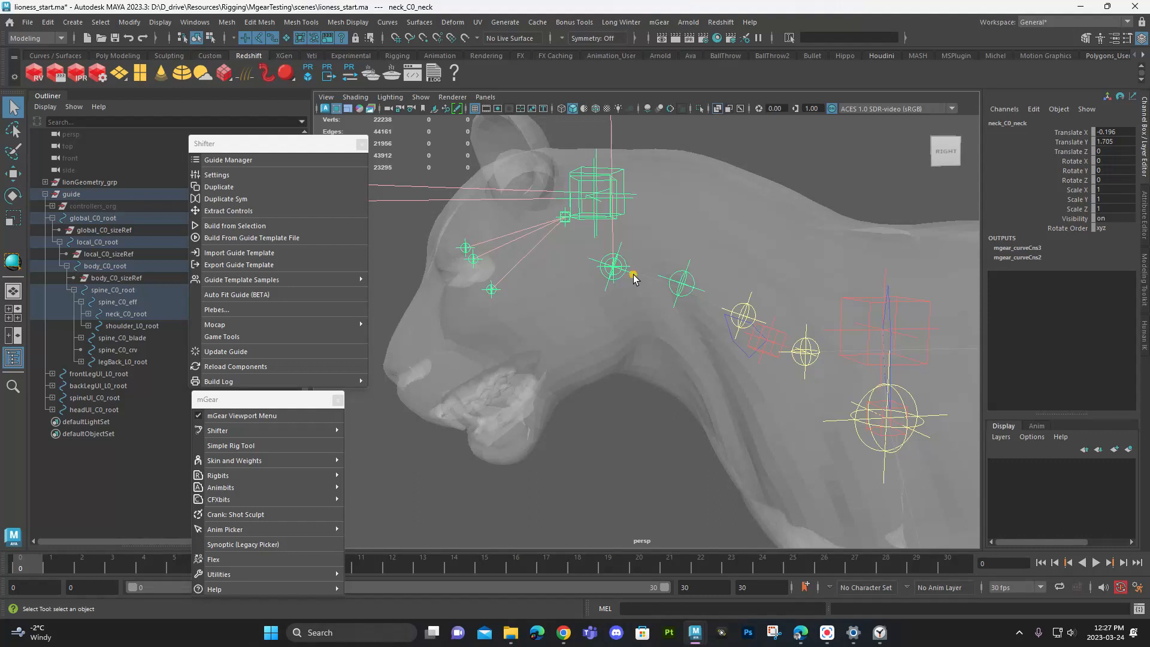
{"action": "left_click", "coordinate": [632, 264]}
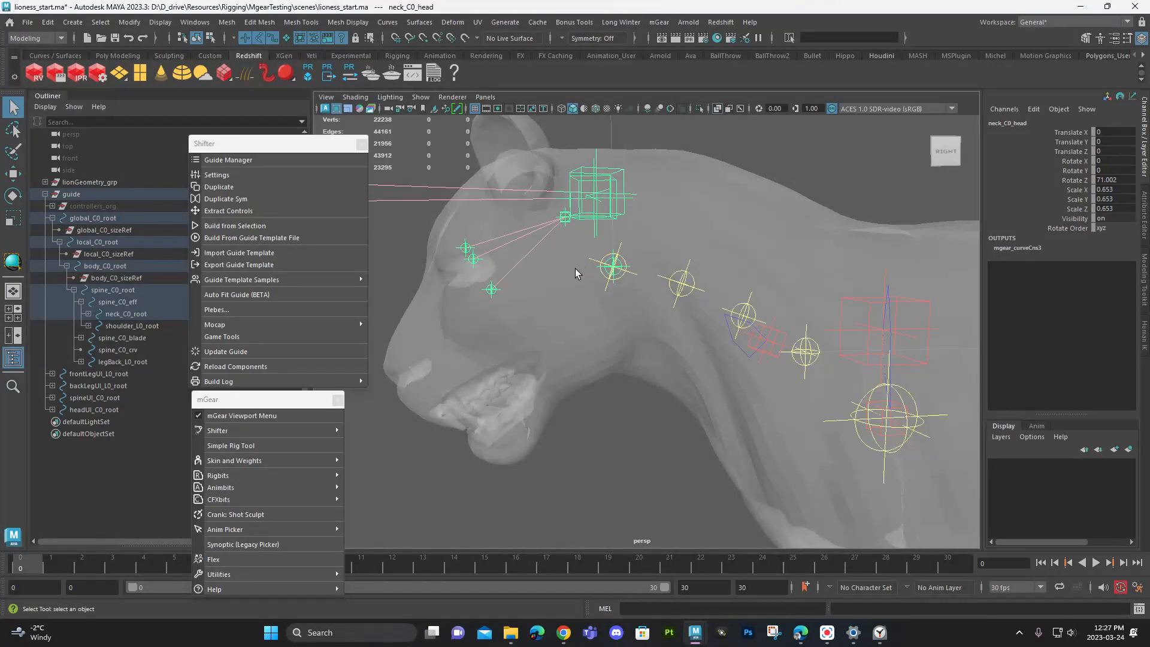
{"action": "key", "text": "r"}
{"action": "left_click_drag", "start_coordinate": [611, 266], "coordinate": [578, 268]}
{"action": "right_click_drag", "start_coordinate": [577, 268], "coordinate": [542, 276], "text": "alt"}
{"action": "left_click_drag", "start_coordinate": [542, 276], "coordinate": [606, 330], "text": "alt"}
{"action": "right_click_drag", "start_coordinate": [607, 330], "coordinate": [642, 335], "text": "alt"}
{"action": "left_click_drag", "start_coordinate": [642, 335], "coordinate": [591, 319], "text": "alt"}
{"action": "key", "text": "w"}
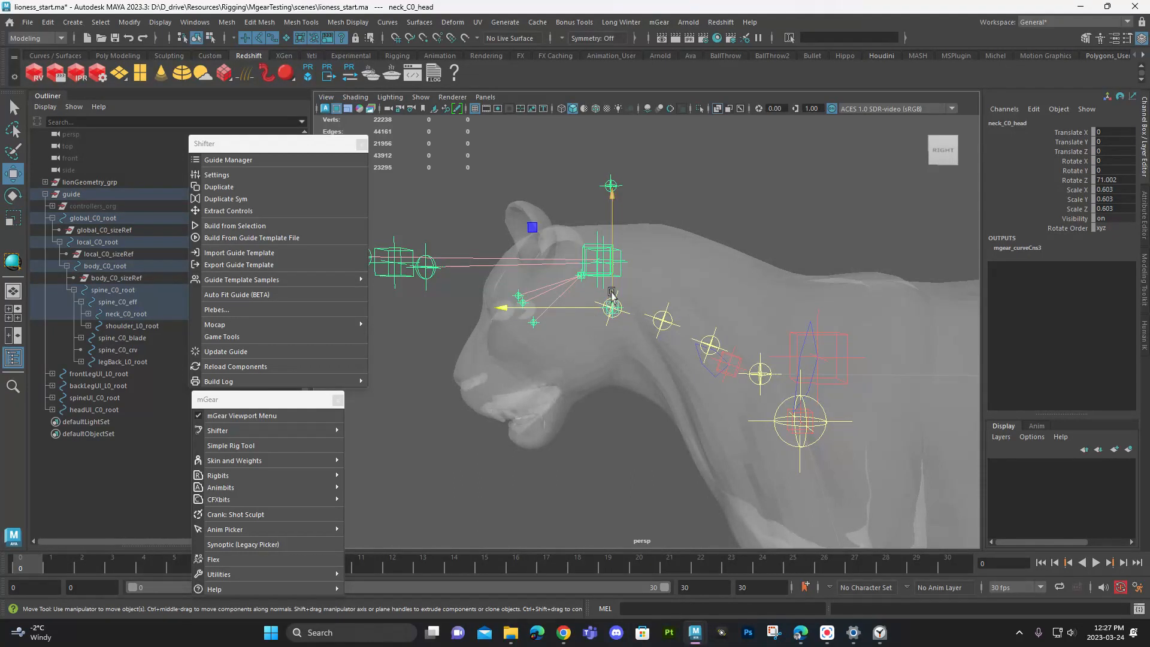
- Tilt the neck_C0_head guide to follow the face, at a Rotate Z of about 51.083
{"action": "left_click_drag", "start_coordinate": [595, 275], "coordinate": [631, 284], "text": "alt"}
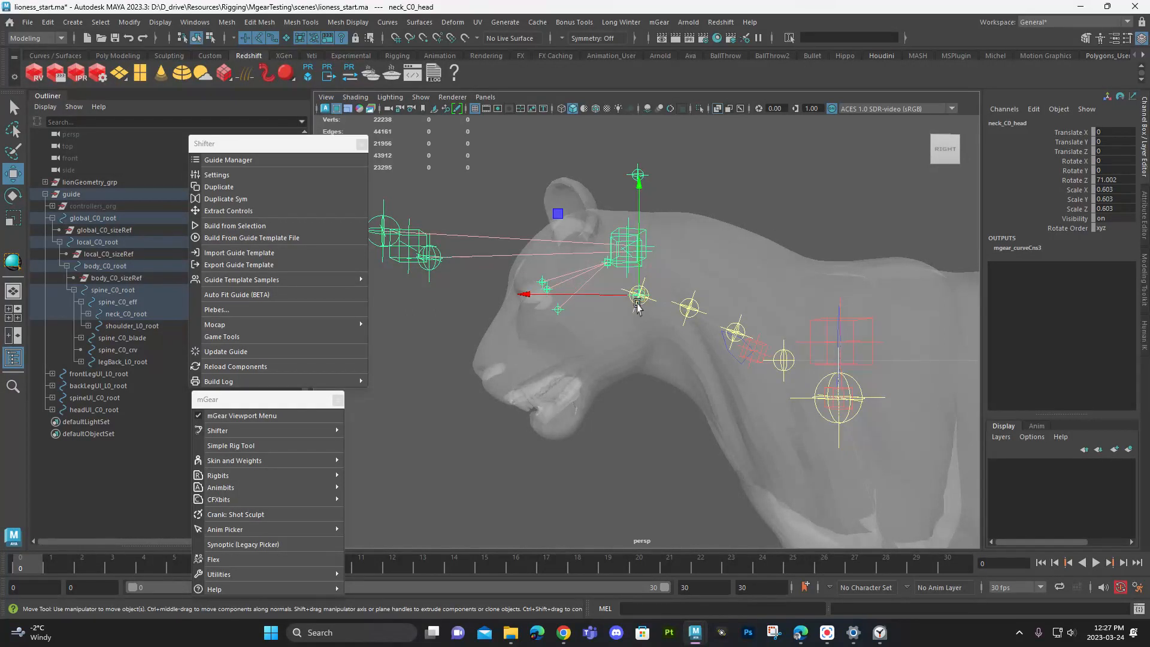
{"action": "key", "text": "e"}
{"action": "left_click_drag", "start_coordinate": [686, 395], "coordinate": [593, 324]}
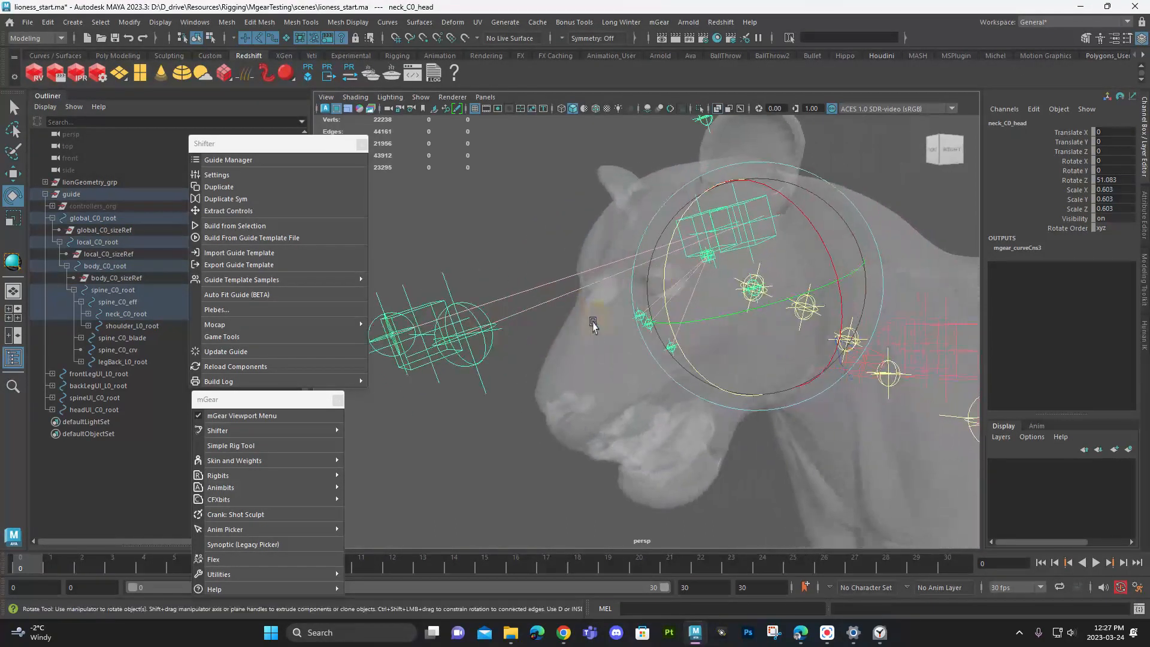
- Move the mouth_C0_jaw guide from the cheek down to the lioness's chin
{"action": "key", "text": "q"}
{"action": "left_click", "coordinate": [673, 347]}
{"action": "key", "text": "w"}
{"action": "left_click_drag", "start_coordinate": [609, 286], "coordinate": [584, 343], "text": "alt"}
- Place the lip guides at the front of the mouth, with mouth_C0_liplow at about Translate Y -4.623 and Z 4.553
{"action": "key", "text": "q"}
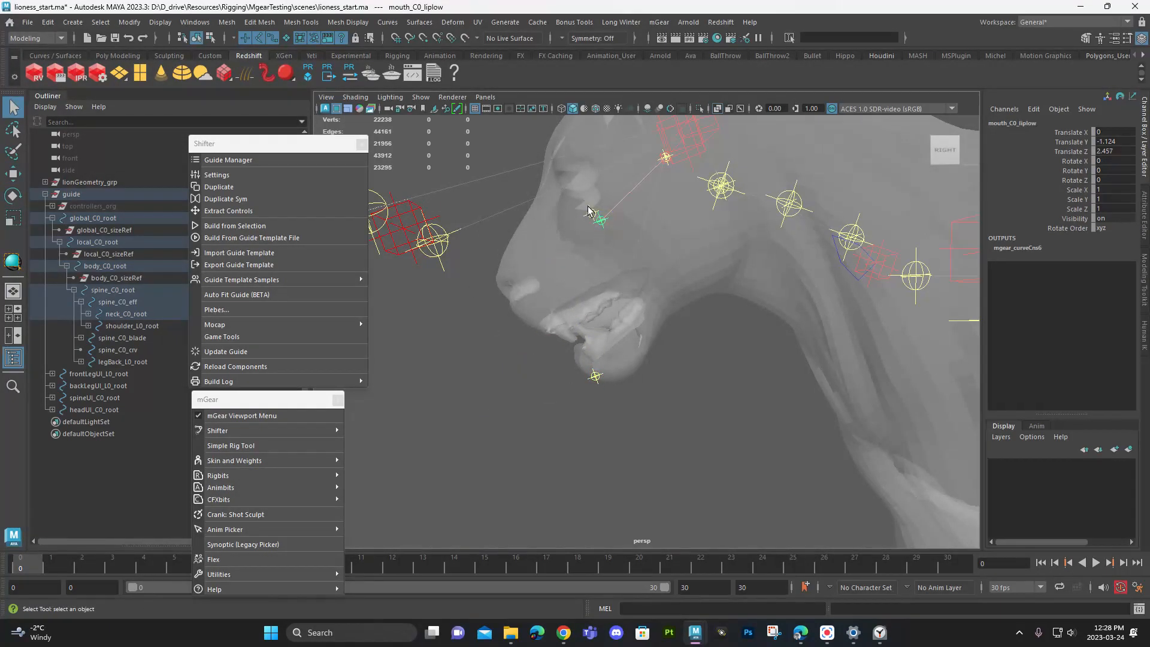
{"action": "key", "text": "w"}
{"action": "left_click_drag", "start_coordinate": [590, 223], "coordinate": [562, 363]}
{"action": "left_click", "coordinate": [575, 350]}
{"action": "left_click", "coordinate": [575, 347]}
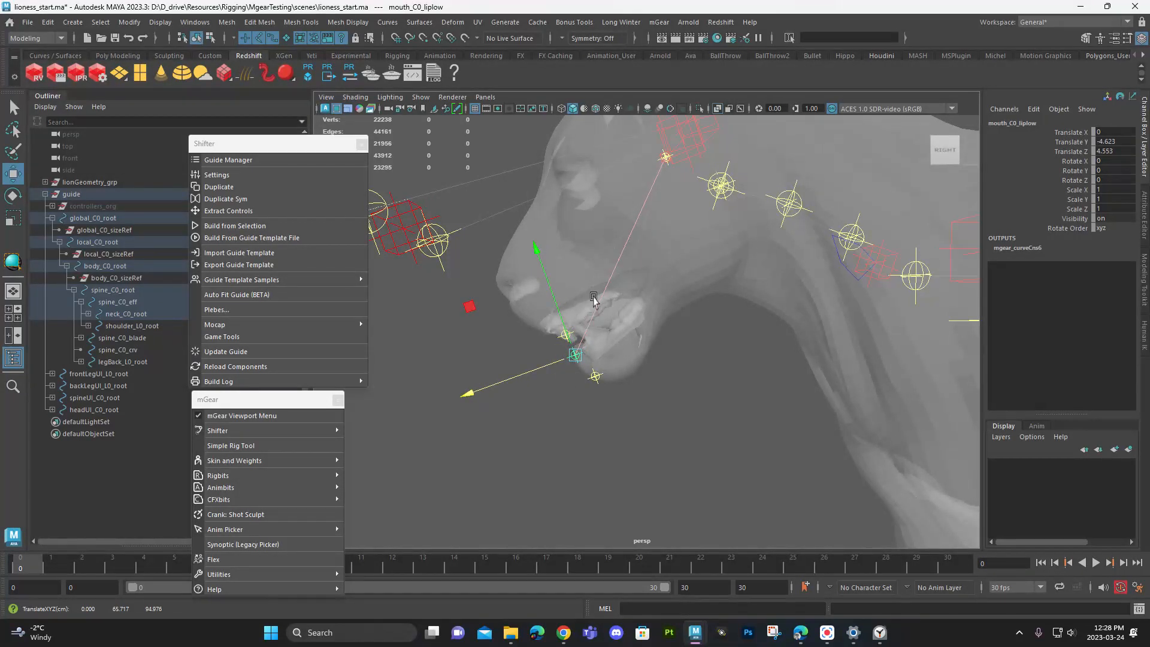
{"action": "left_click", "coordinate": [670, 171]}
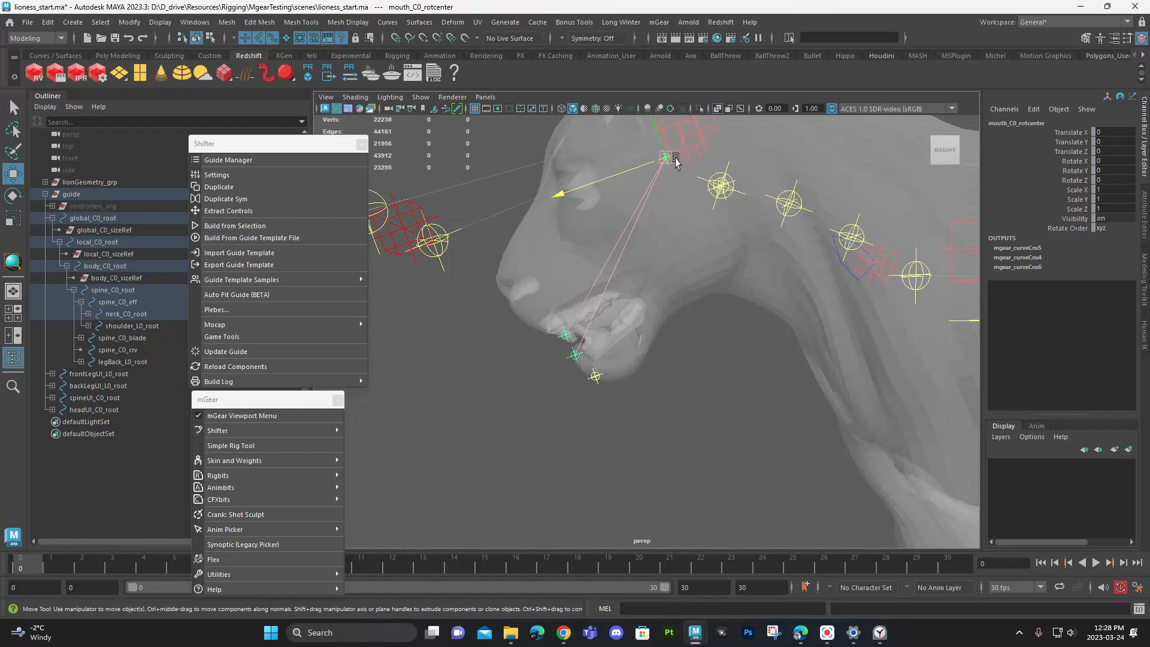
{"action": "left_click_drag", "start_coordinate": [661, 146], "coordinate": [692, 239]}
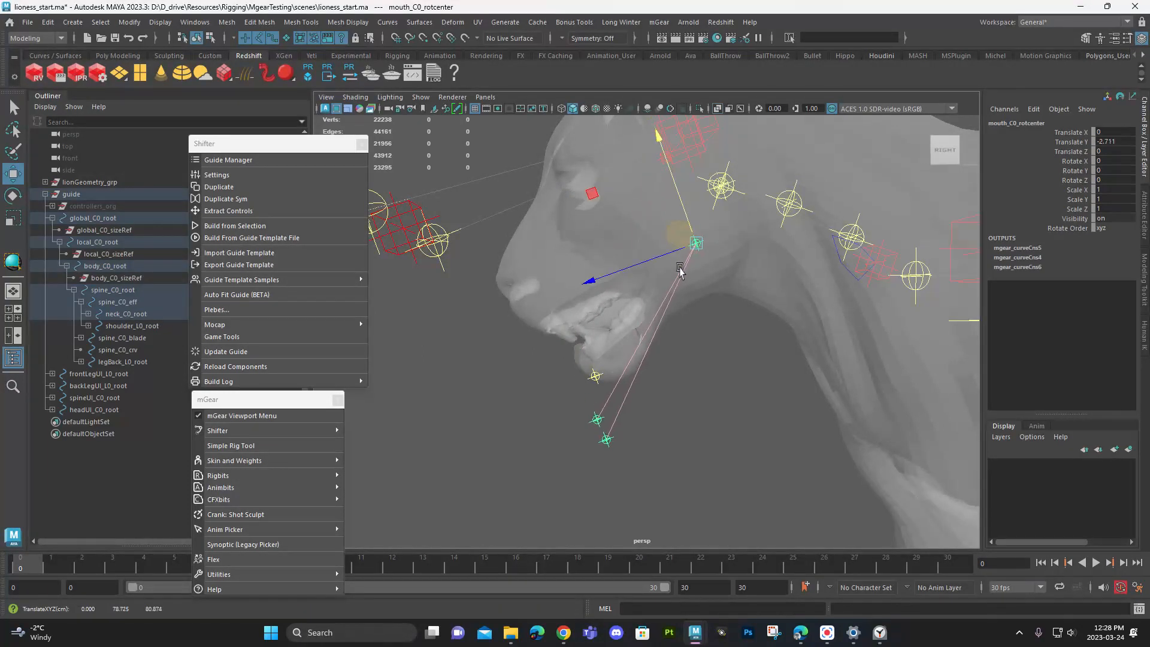
{"action": "key", "text": "ctrl+z"}
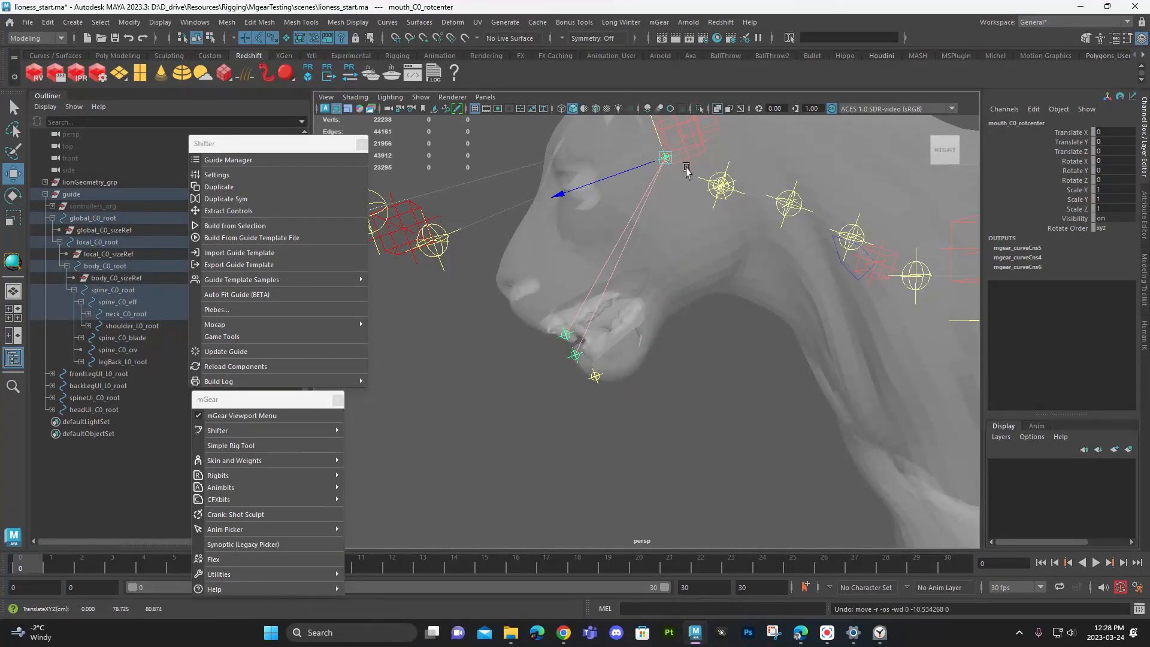
- Move mouth_C0_root down to the jaw hinge, at about Translate X 0.738 and Y -0.41
{"action": "key", "text": "f"}
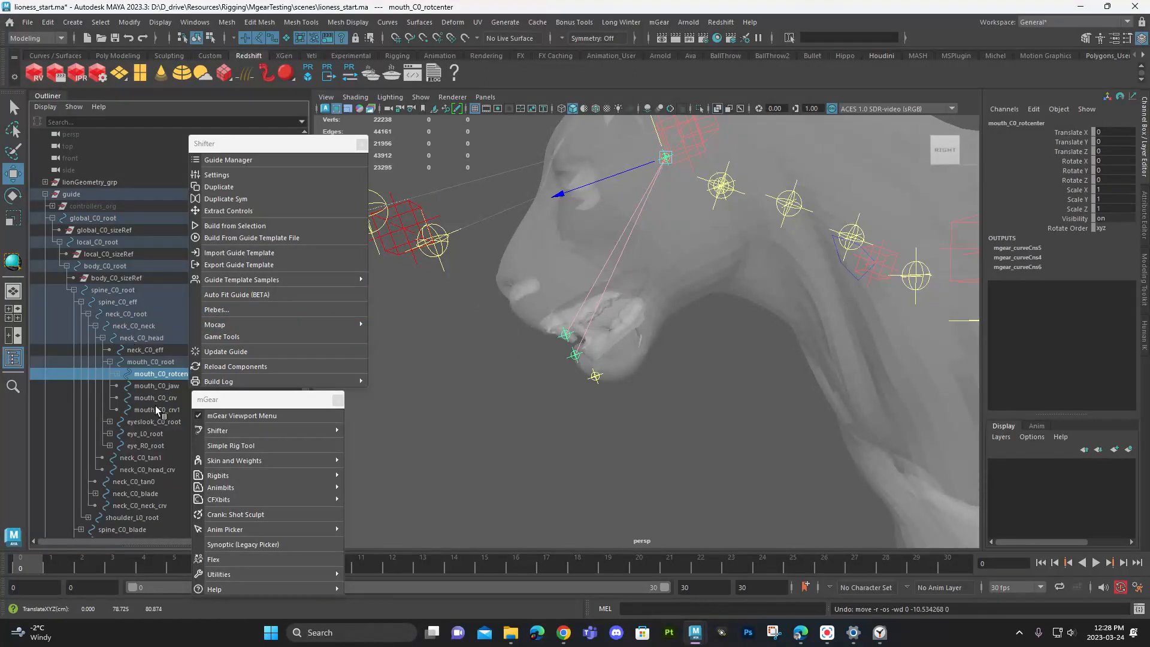
{"action": "left_click", "coordinate": [147, 363]}
{"action": "left_click_drag", "start_coordinate": [643, 158], "coordinate": [664, 212]}
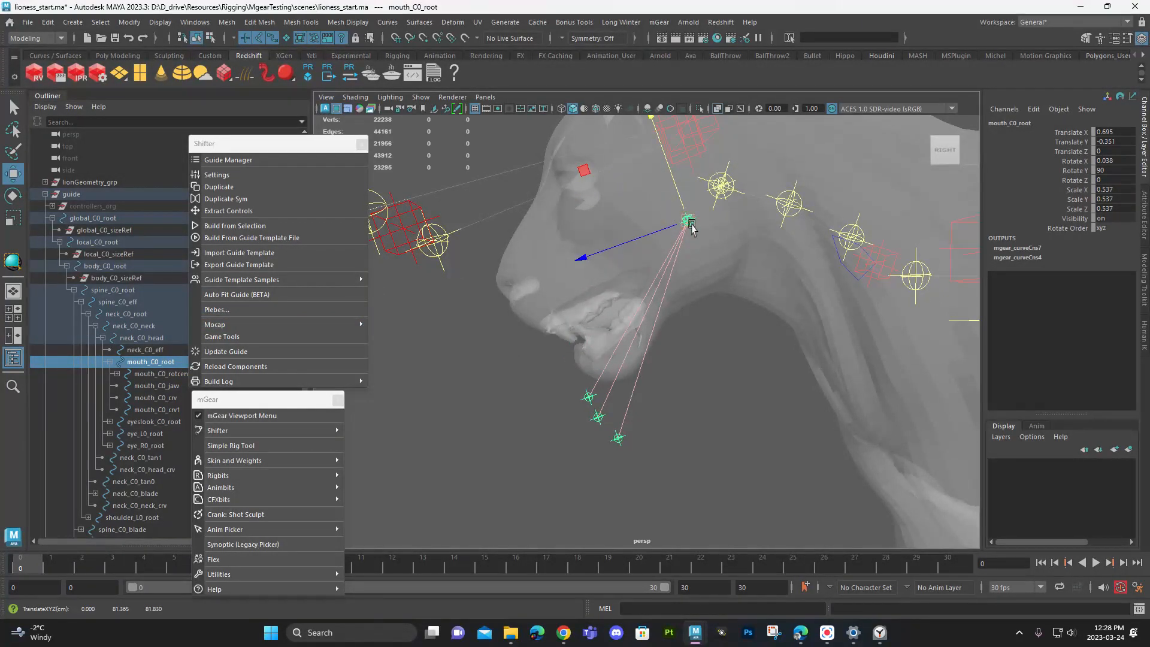
{"action": "mouse_move", "coordinate": [684, 204]}
{"action": "left_mouse_down"}
{"action": "mouse_move", "coordinate": [687, 219]}
{"action": "mouse_move", "coordinate": [705, 204]}
{"action": "left_mouse_up"}
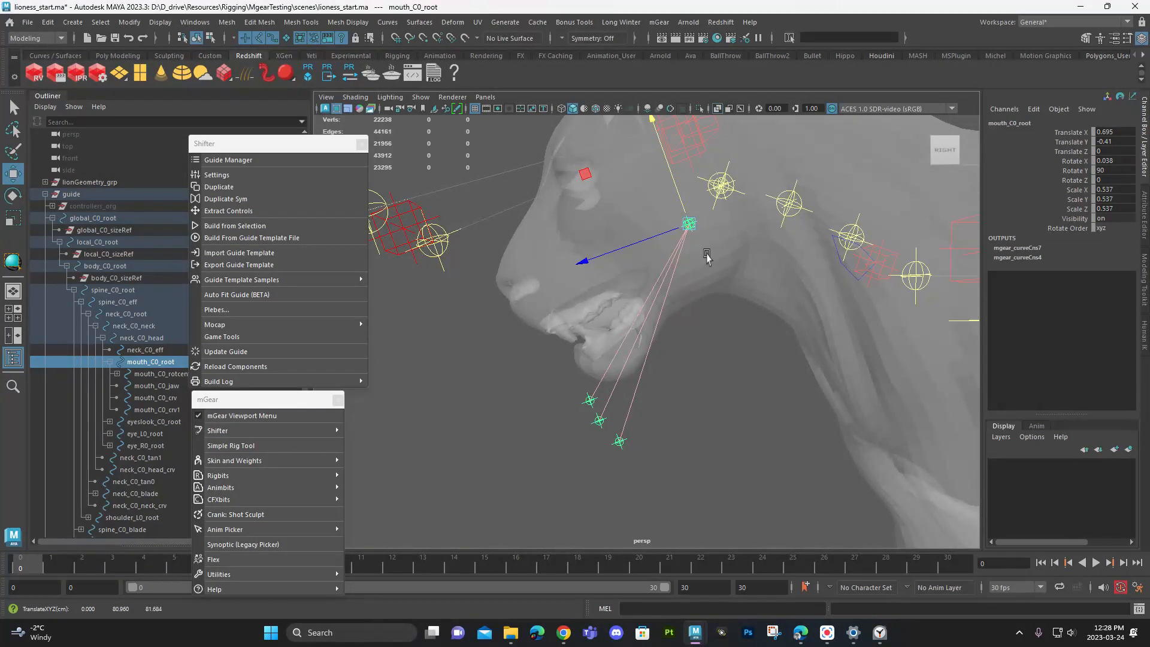
{"action": "left_click_drag", "start_coordinate": [657, 243], "coordinate": [621, 393]}
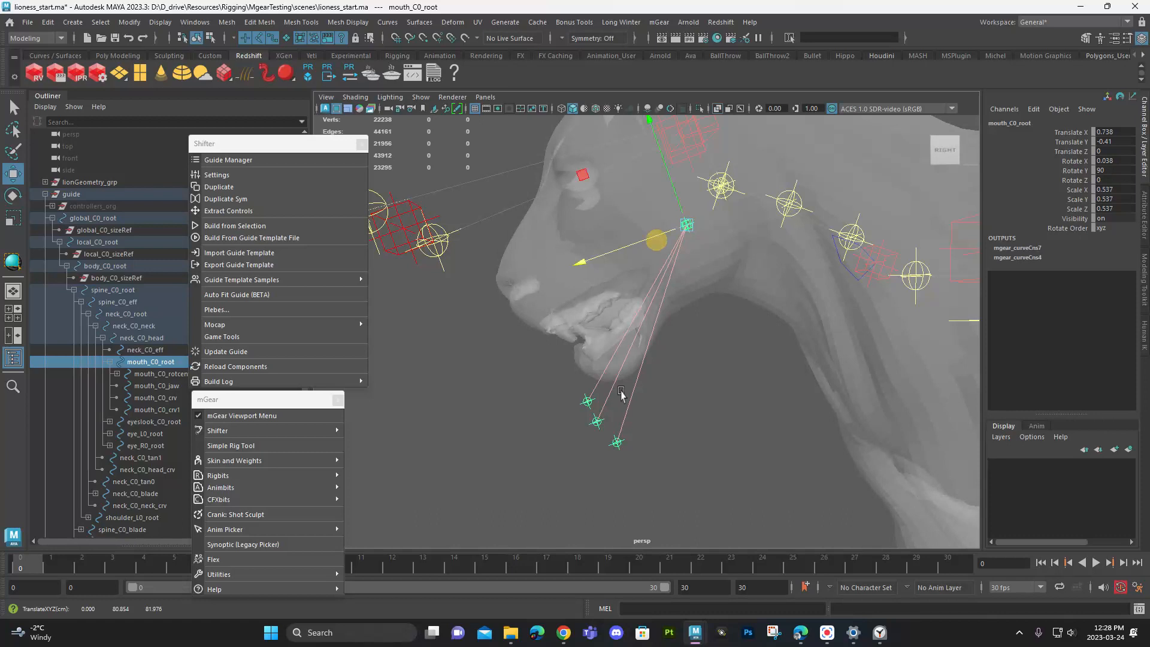
- Bring the lip and jaw guides back up onto the mouth, placing mouth_C0_jaw at about Translate Y -3.649 and Z 3.406
{"action": "left_click", "coordinate": [596, 422]}
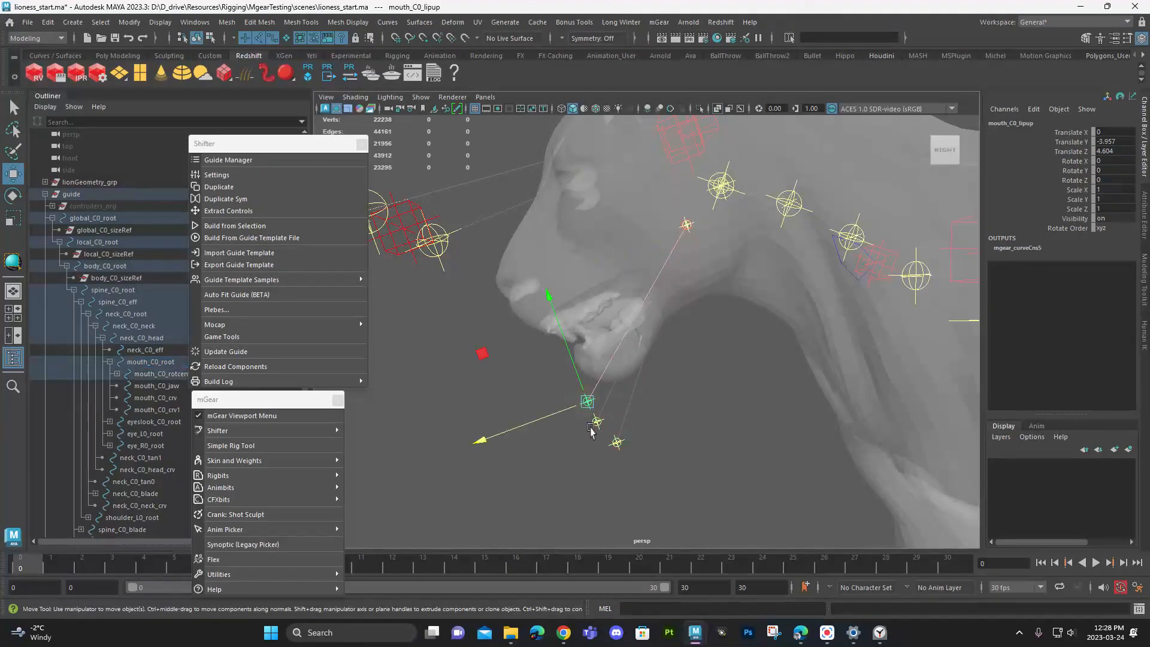
{"action": "left_click", "coordinate": [616, 444]}
{"action": "left_click_drag", "start_coordinate": [605, 416], "coordinate": [535, 389]}
{"action": "key", "text": "q"}
{"action": "left_click", "coordinate": [539, 359]}
{"action": "key", "text": "w"}
{"action": "left_click_drag", "start_coordinate": [531, 346], "coordinate": [579, 406]}
{"action": "left_click", "coordinate": [560, 388]}
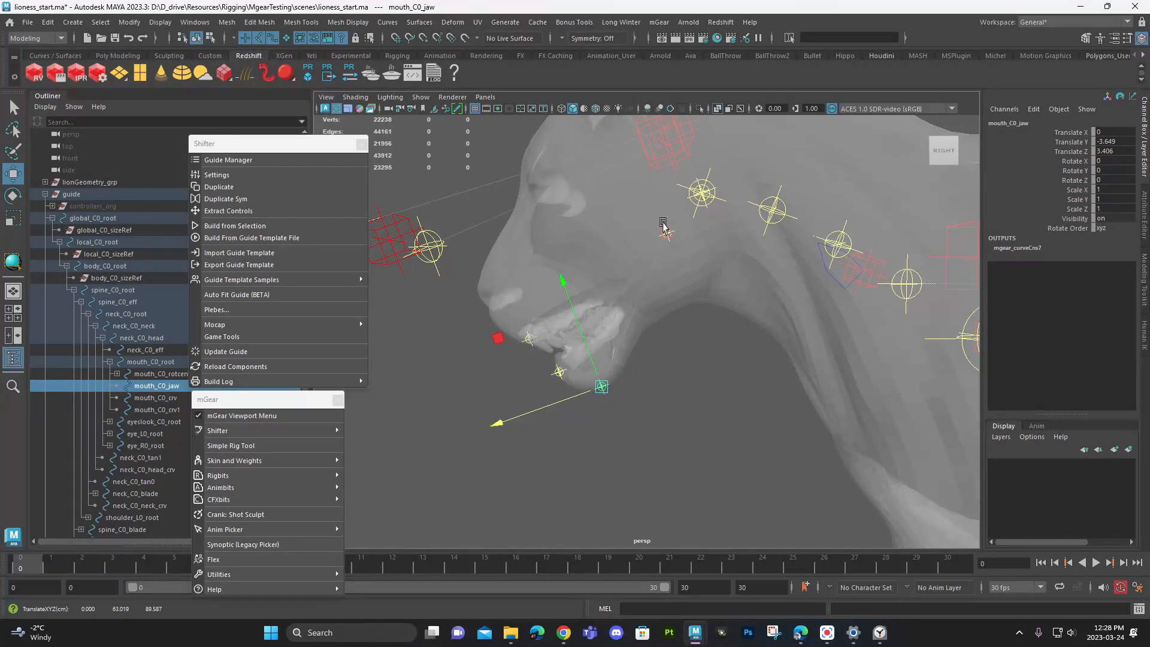
- Delete the eye_R0_root guide from the head
{"action": "left_click_drag", "start_coordinate": [649, 309], "coordinate": [732, 321], "text": "alt"}
{"action": "right_click_drag", "start_coordinate": [731, 321], "coordinate": [680, 316], "text": "alt"}
{"action": "left_click_drag", "start_coordinate": [680, 316], "coordinate": [711, 241], "text": "alt"}
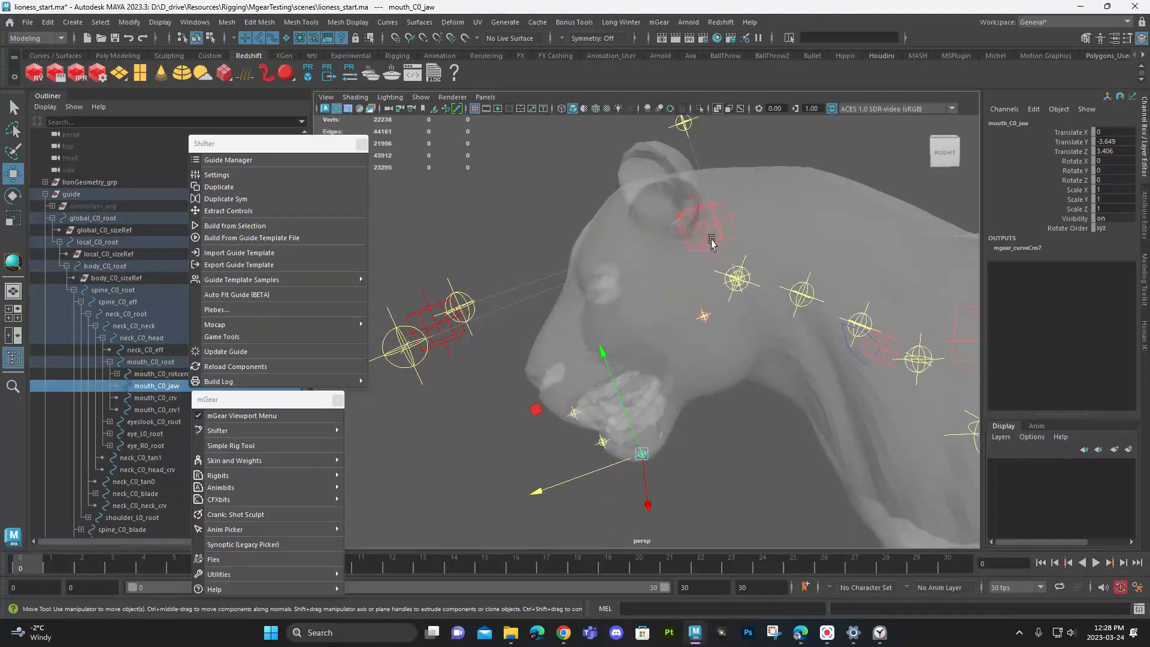
{"action": "left_click", "coordinate": [736, 237]}
{"action": "key", "text": "f"}
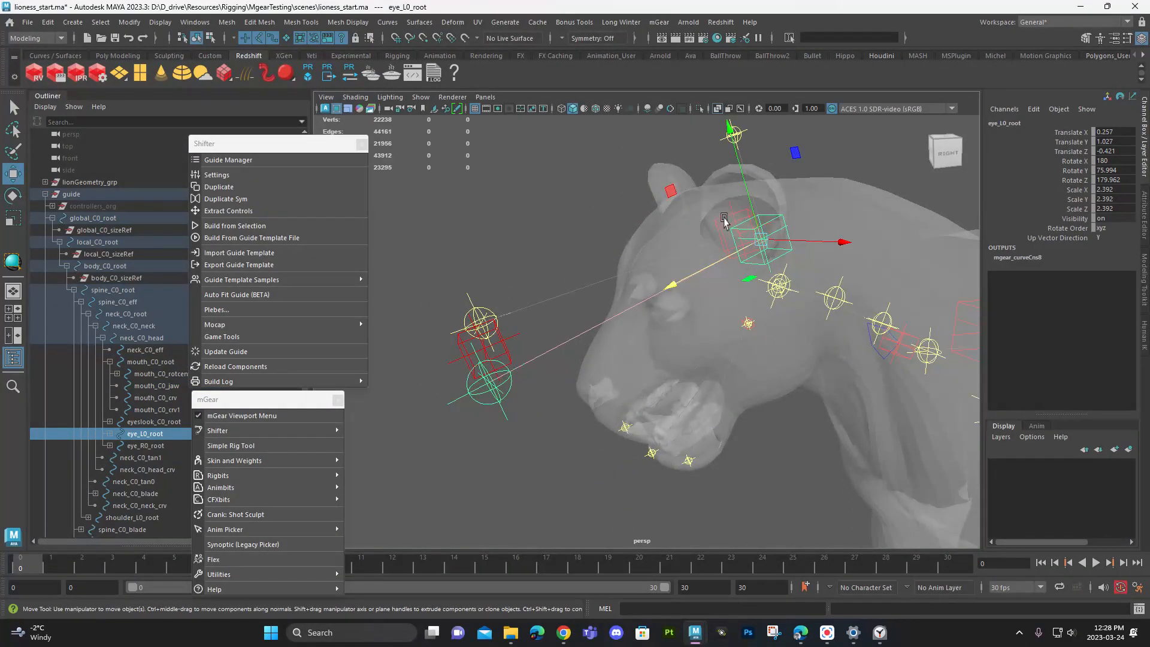
{"action": "left_click", "coordinate": [717, 222]}
{"action": "key", "text": "Delete"}
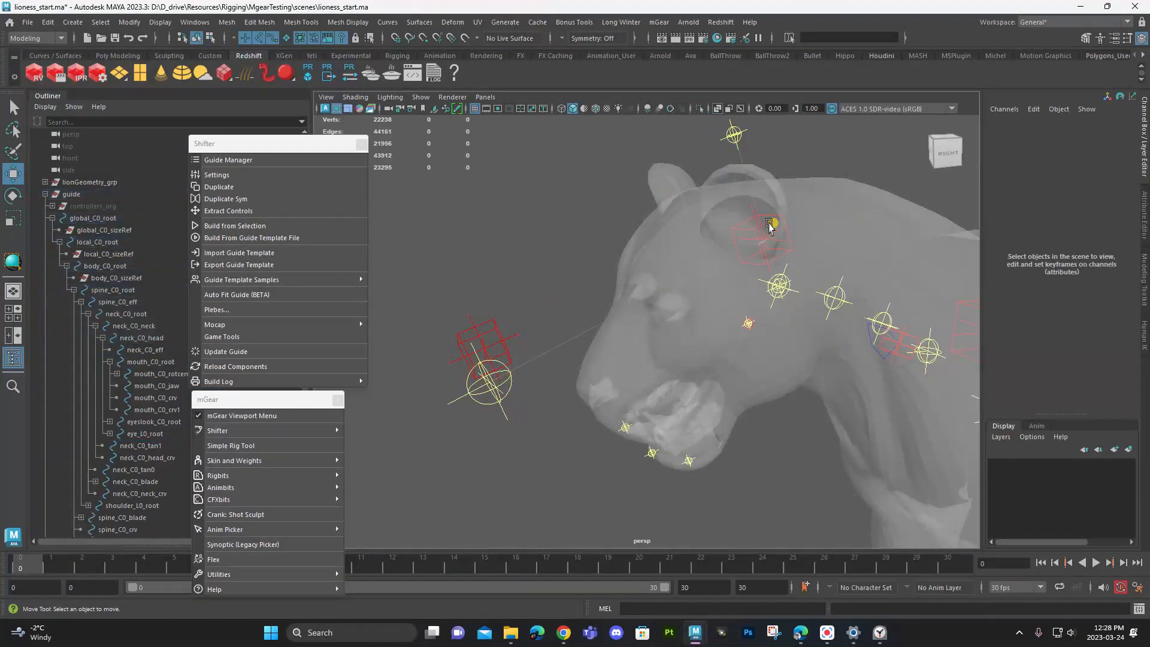
- Scale eye_L0_root to about 1.655 and move it near the eye, at about Translate X 2.355, Y 1.025, Z -0.944
{"action": "left_click", "coordinate": [770, 225]}
{"action": "key", "text": "r"}
{"action": "left_click_drag", "start_coordinate": [761, 239], "coordinate": [590, 324]}
{"action": "key", "text": "w"}
{"action": "left_click_drag", "start_coordinate": [623, 318], "coordinate": [688, 305], "text": "alt"}
{"action": "right_click_drag", "start_coordinate": [689, 305], "coordinate": [815, 390], "text": "alt"}
{"action": "middle_click_drag", "start_coordinate": [815, 389], "coordinate": [647, 329], "text": "alt"}
{"action": "left_click_drag", "start_coordinate": [641, 367], "coordinate": [665, 386], "text": "alt"}
{"action": "middle_click_drag", "start_coordinate": [665, 387], "coordinate": [714, 349], "text": "alt"}
{"action": "right_click_drag", "start_coordinate": [714, 350], "coordinate": [613, 318], "text": "alt"}
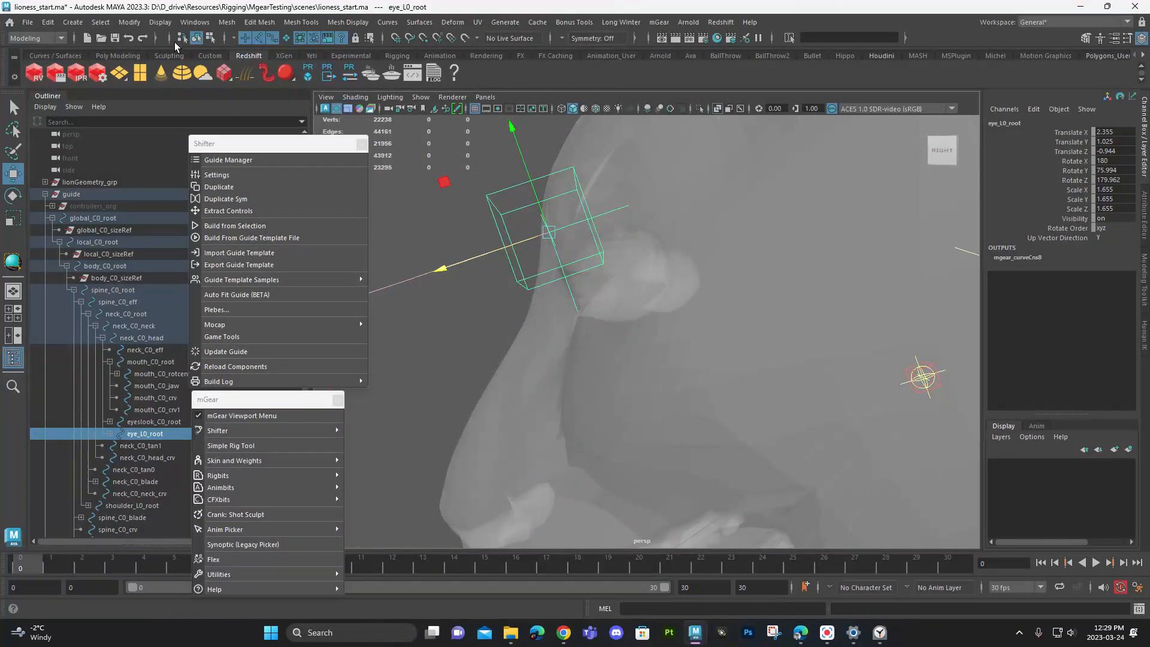
{"action": "left_click", "coordinate": [129, 24]}
{"action": "mouse_move", "coordinate": [177, 88]}
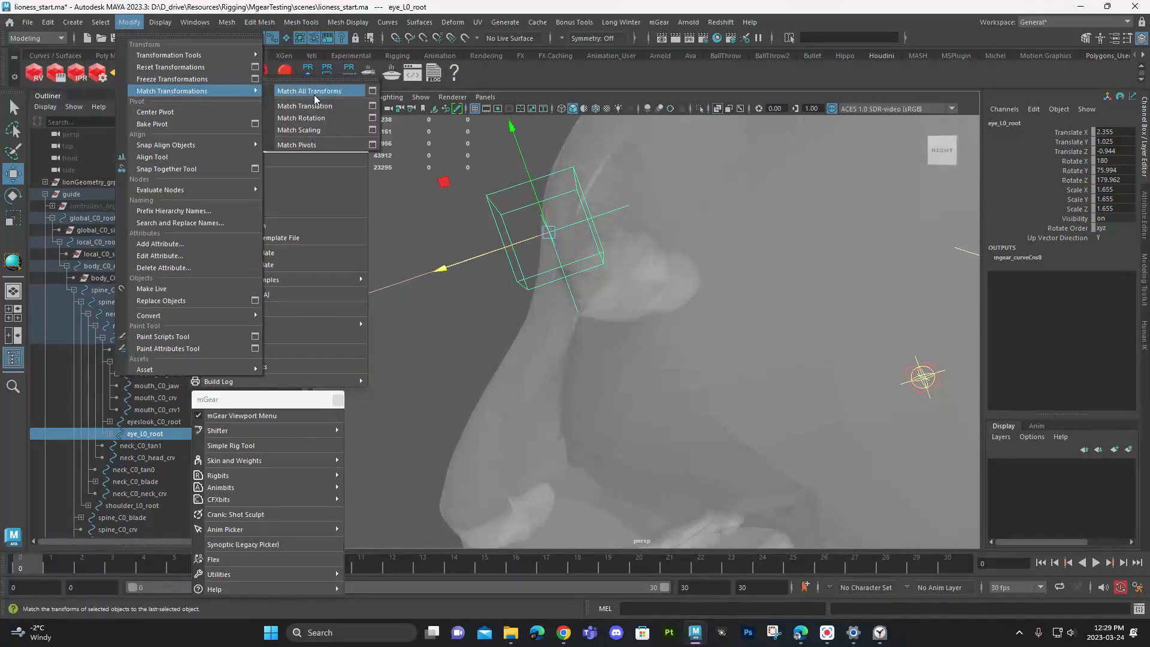
{"action": "left_click", "coordinate": [470, 221]}
- Fit eye_L0_root into the eyeball at about Translate X 2.158, Y 0.735, Z -0.831
{"action": "left_click_drag", "start_coordinate": [475, 224], "coordinate": [623, 289]}
{"action": "left_click_drag", "start_coordinate": [624, 290], "coordinate": [770, 302], "text": "alt"}
{"action": "left_click_drag", "start_coordinate": [819, 241], "coordinate": [671, 272]}
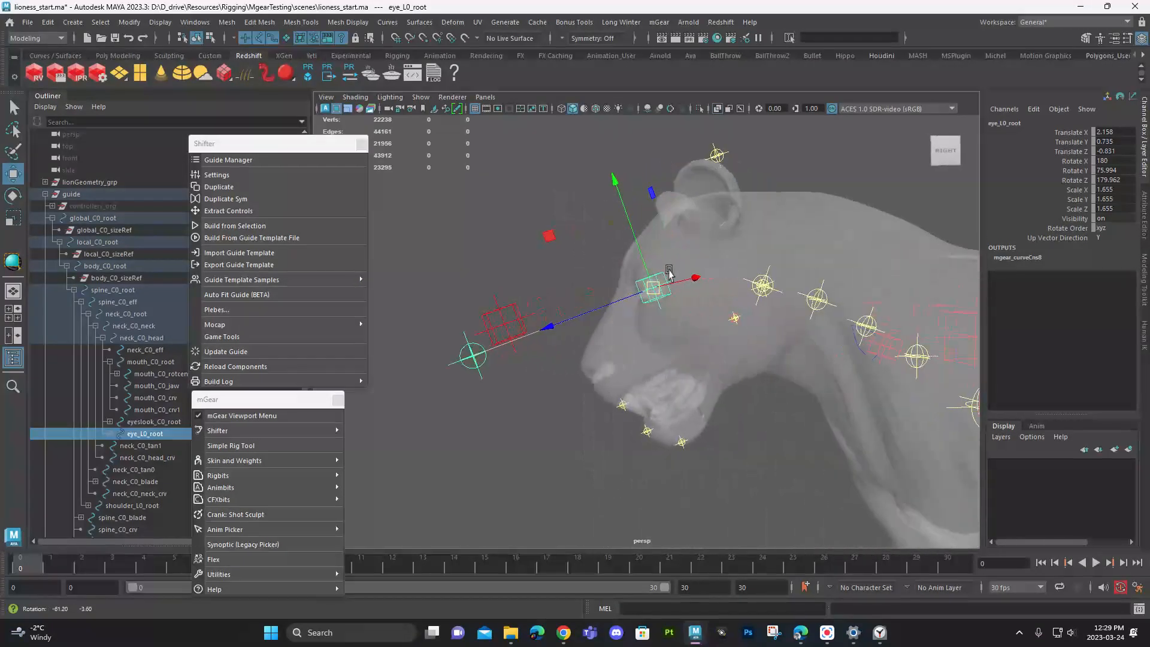
- Move the eye look-at guide farther out in front of the face
{"action": "left_click", "coordinate": [488, 324]}
{"action": "left_click_drag", "start_coordinate": [433, 349], "coordinate": [379, 367]}
{"action": "left_click", "coordinate": [573, 453]}
- Reposition the neck root guide at the base of the neck, closer to the shoulders
{"action": "middle_click_drag", "start_coordinate": [728, 413], "coordinate": [577, 318], "text": "alt"}
{"action": "scroll", "coordinate": [693, 341], "scroll_direction": "down", "scroll_amount": 2}
{"action": "left_click_drag", "start_coordinate": [577, 319], "coordinate": [680, 352], "text": "alt"}
{"action": "left_click", "coordinate": [610, 294]}
{"action": "left_click_drag", "start_coordinate": [589, 293], "coordinate": [631, 317]}
{"action": "left_click_drag", "start_coordinate": [661, 359], "coordinate": [657, 368]}
{"action": "key", "text": "q"}
{"action": "left_click", "coordinate": [537, 240]}
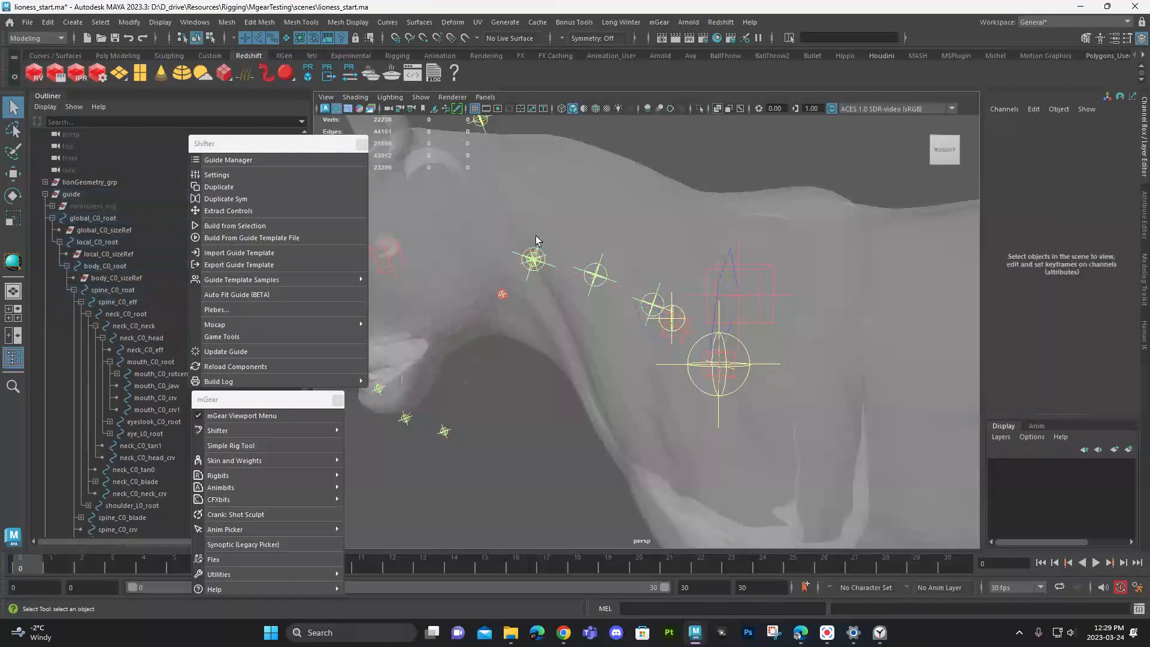
- Move neck_C0_neck forward so that it and the head guides sit at the skull again
{"action": "left_click", "coordinate": [516, 252]}
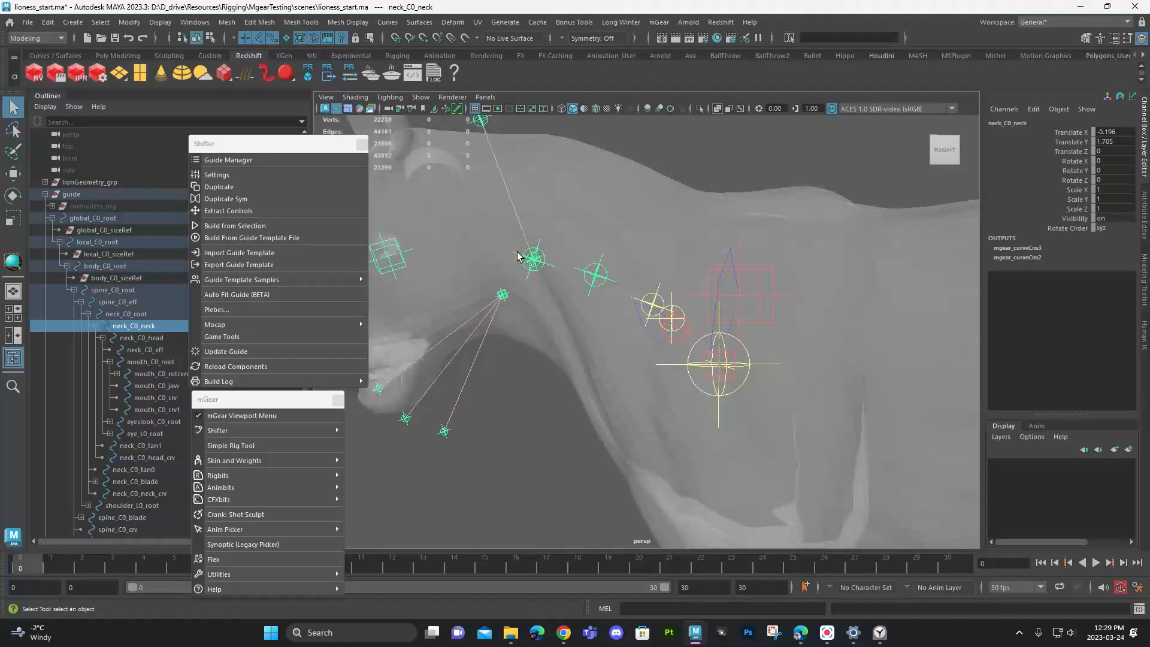
{"action": "key", "text": "w"}
{"action": "left_click_drag", "start_coordinate": [518, 256], "coordinate": [461, 237]}
{"action": "right_click_drag", "start_coordinate": [462, 237], "coordinate": [504, 252], "text": "alt"}
{"action": "left_click_drag", "start_coordinate": [504, 252], "coordinate": [497, 246], "text": "alt"}
{"action": "left_click_drag", "start_coordinate": [541, 301], "coordinate": [544, 312]}
{"action": "left_click_drag", "start_coordinate": [522, 258], "coordinate": [534, 262]}
- Lower the guide above the head so that it sits just behind the ears at the top of the skull
{"action": "left_click", "coordinate": [538, 154]}
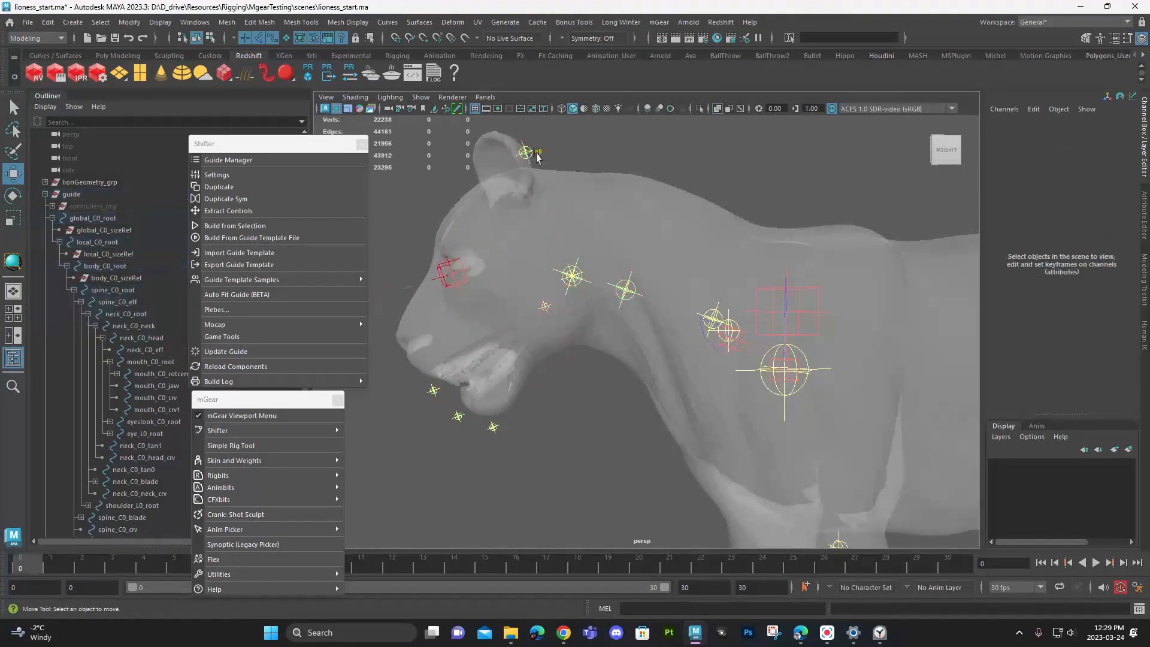
{"action": "left_click", "coordinate": [527, 153]}
{"action": "left_click_drag", "start_coordinate": [528, 152], "coordinate": [560, 169]}
{"action": "key", "text": "e"}
{"action": "key", "text": "ctrl+z"}
{"action": "key", "text": "w"}
- Slide neck_C0_tan1 back along the neck to a Translate Y of about -0.812
{"action": "middle_click_drag", "start_coordinate": [579, 288], "coordinate": [582, 303]}
{"action": "left_click", "coordinate": [644, 307]}
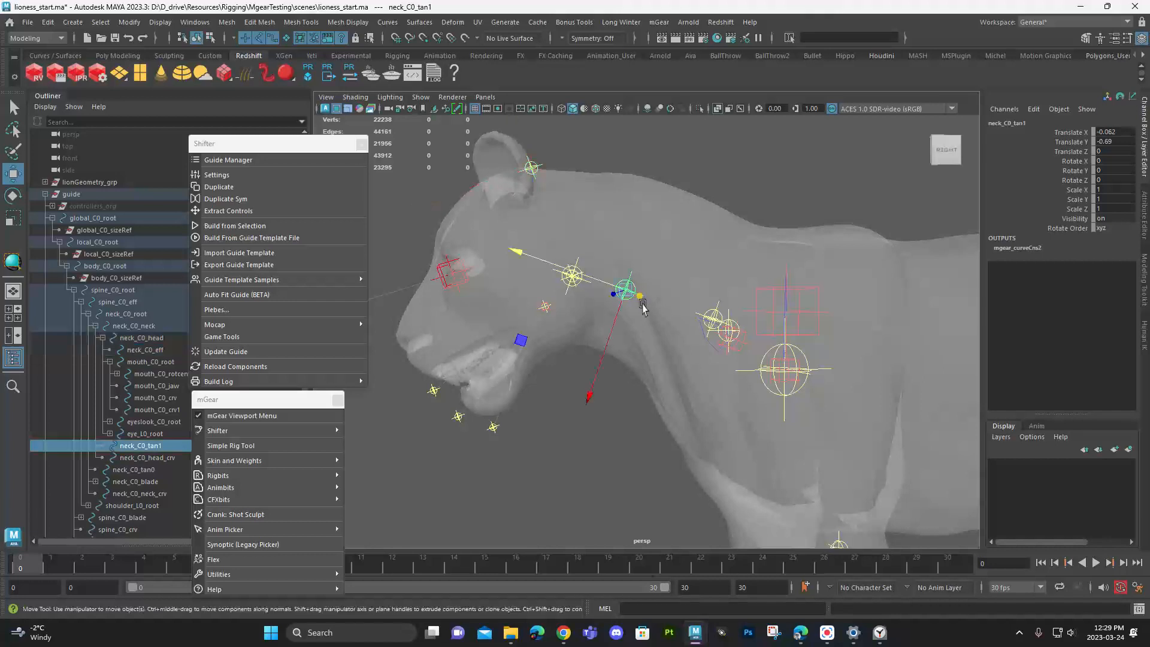
{"action": "left_click_drag", "start_coordinate": [602, 278], "coordinate": [614, 281]}
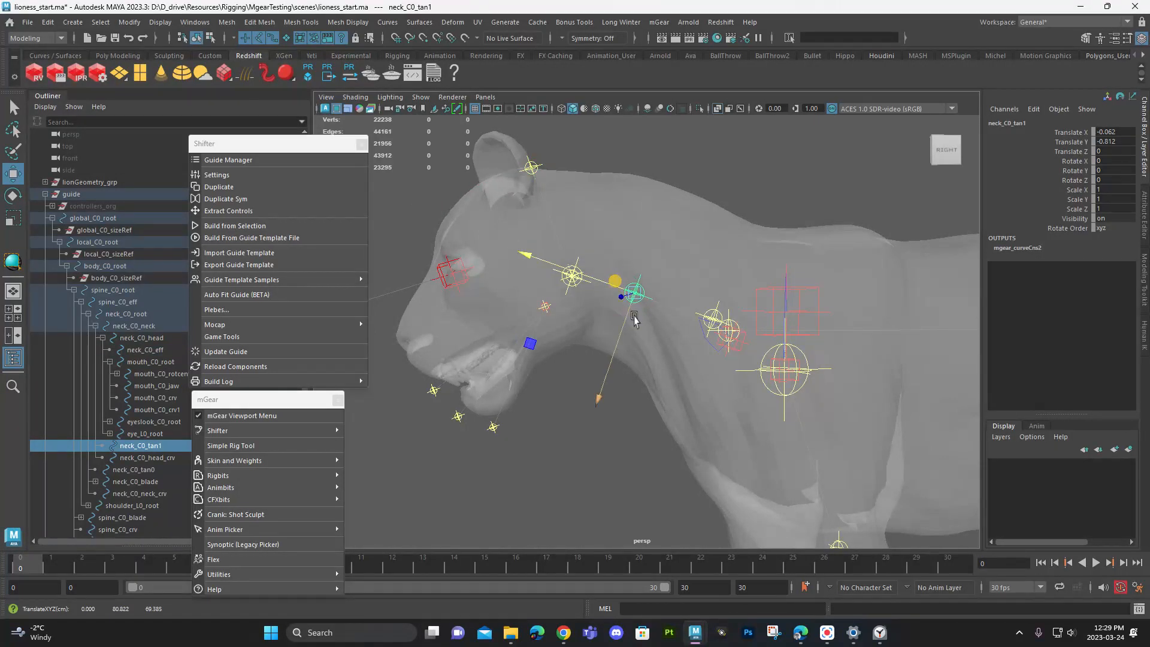
- Move neck_C0_tan0 forward along the lower neck to about Translate X -0.112 and Y 0.596
{"action": "left_click", "coordinate": [700, 311]}
{"action": "left_click", "coordinate": [702, 315]}
{"action": "left_click_drag", "start_coordinate": [685, 308], "coordinate": [663, 302]}
{"action": "left_click_drag", "start_coordinate": [664, 306], "coordinate": [709, 317], "text": "alt"}
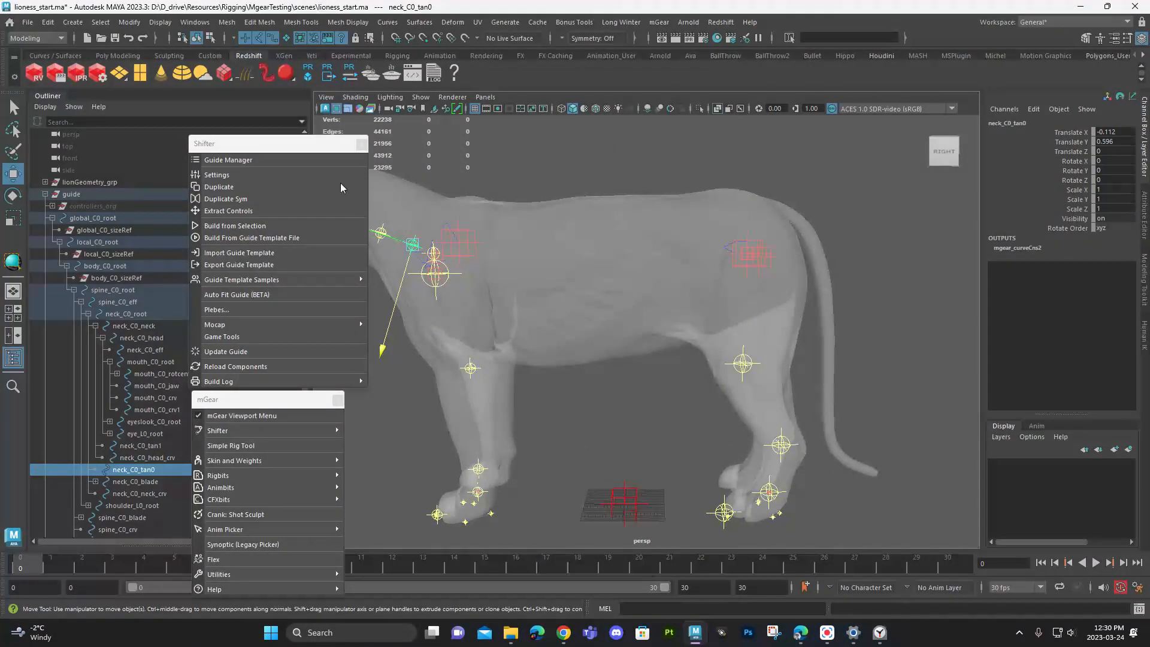
- Save the scene under the new name lioness-guides_start.ma and move the floating Shifter window away from the lioness
{"action": "left_click", "coordinate": [28, 22]}
{"action": "mouse_move", "coordinate": [29, 25]}
{"action": "left_click", "coordinate": [63, 85]}
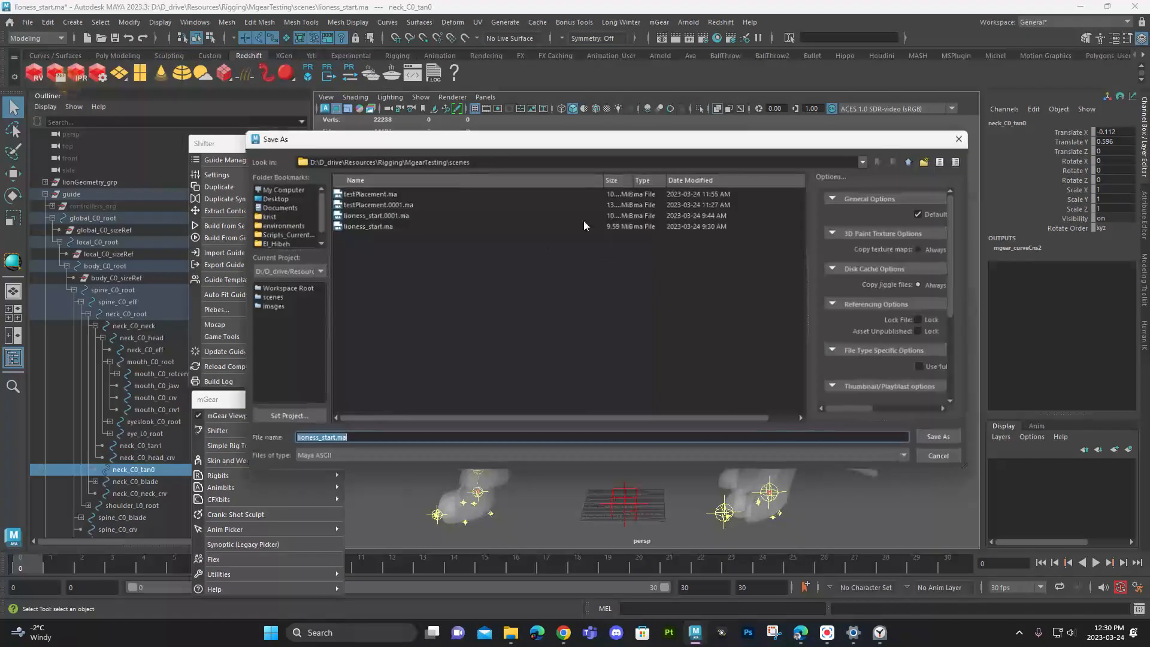
{"action": "key", "text": "Escape"}
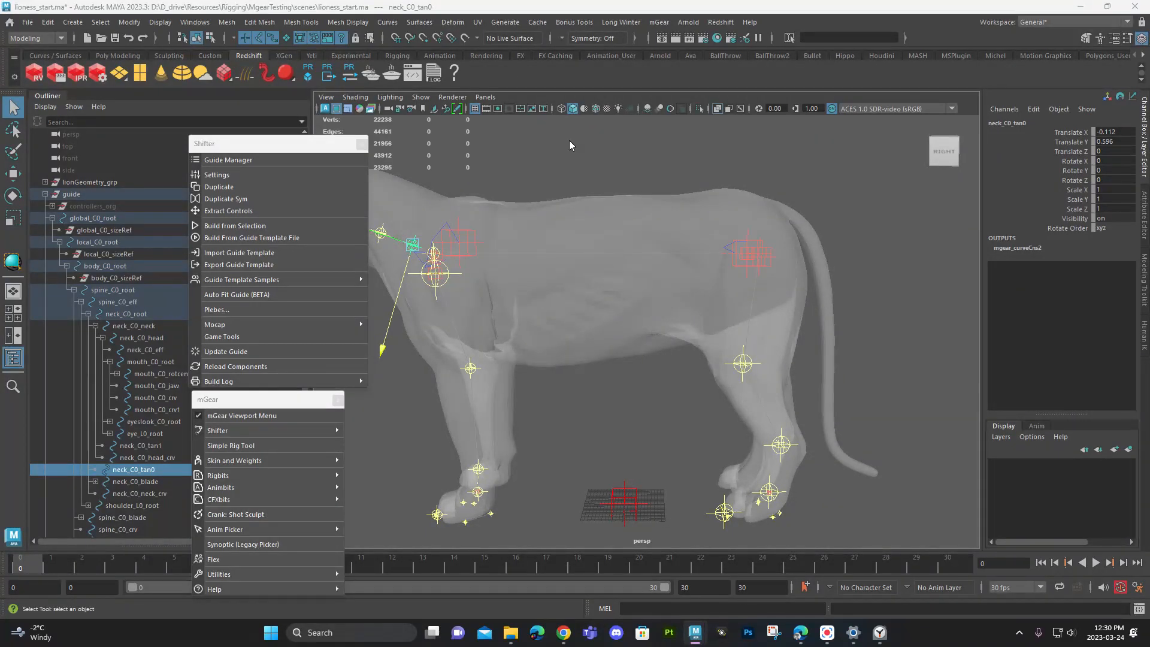
{"action": "key", "text": "Return"}
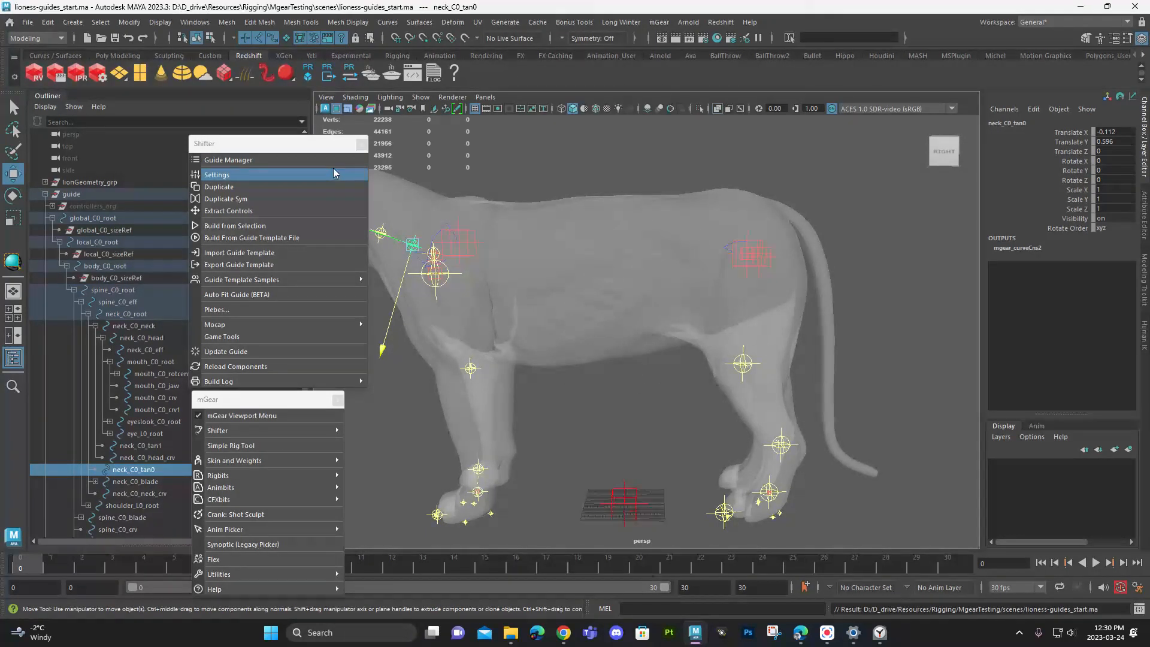
{"action": "left_click_drag", "start_coordinate": [289, 145], "coordinate": [224, 85]}
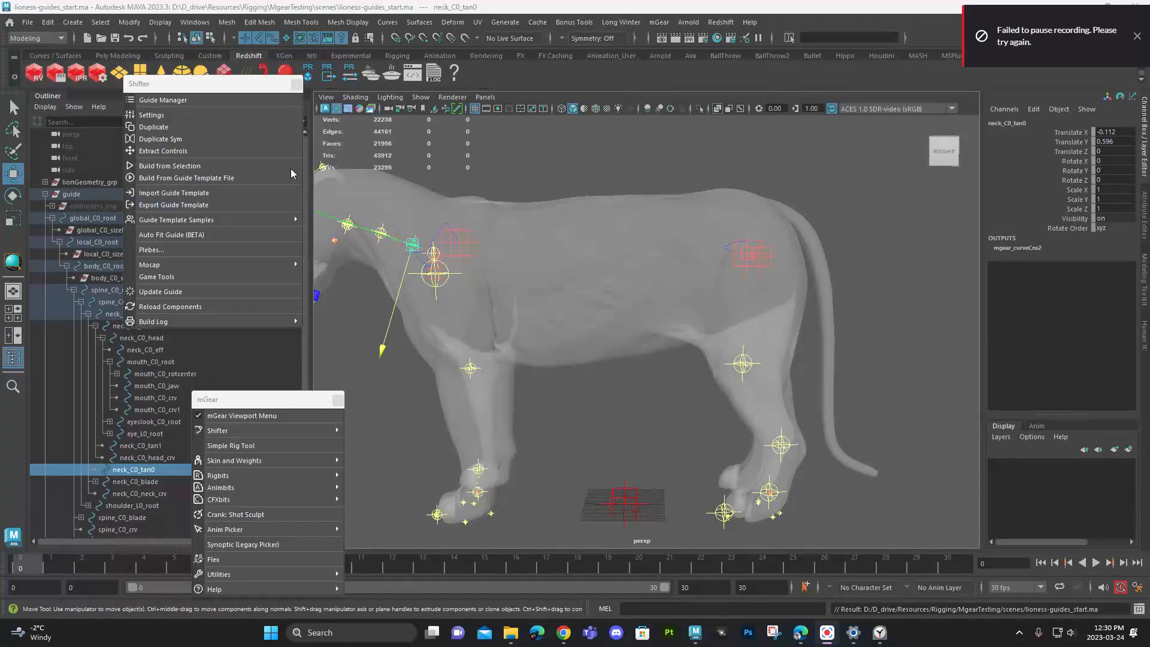
- Open the Shifter Guide Manager beside the viewport and choose the chain_FK_spline_01 component
{"action": "left_click", "coordinate": [167, 101]}
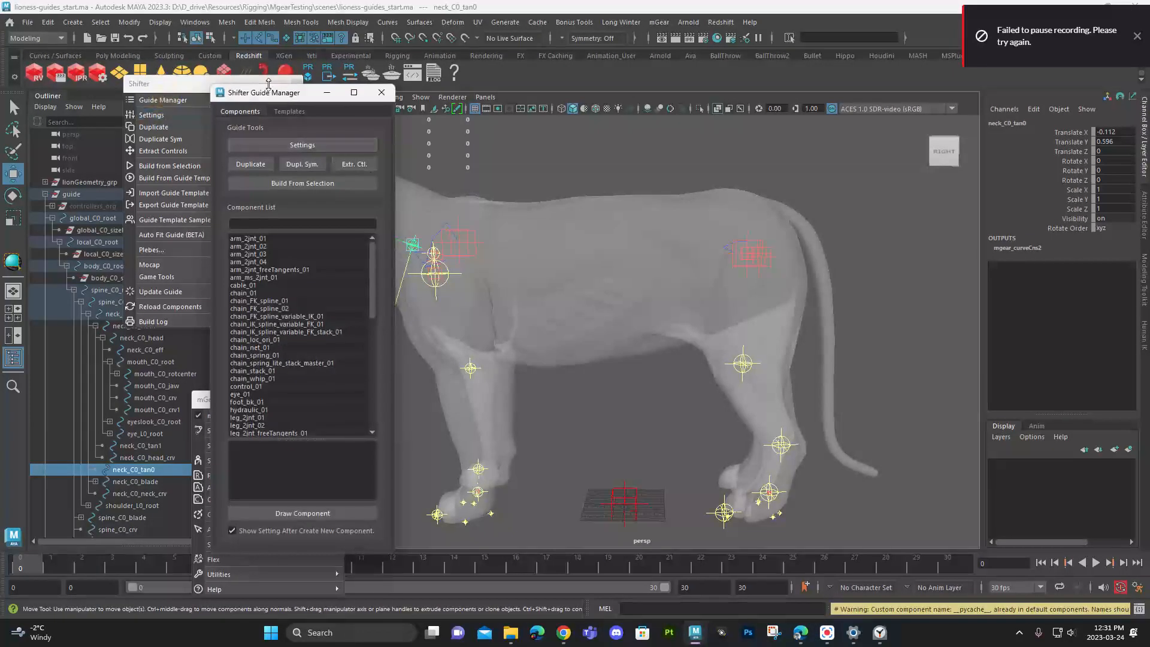
{"action": "left_click_drag", "start_coordinate": [284, 98], "coordinate": [219, 68]}
{"action": "middle_click_drag", "start_coordinate": [471, 210], "coordinate": [561, 211], "text": "alt"}
{"action": "left_click_drag", "start_coordinate": [560, 211], "coordinate": [674, 247], "text": "alt"}
{"action": "middle_click_drag", "start_coordinate": [509, 248], "coordinate": [690, 272], "text": "alt"}
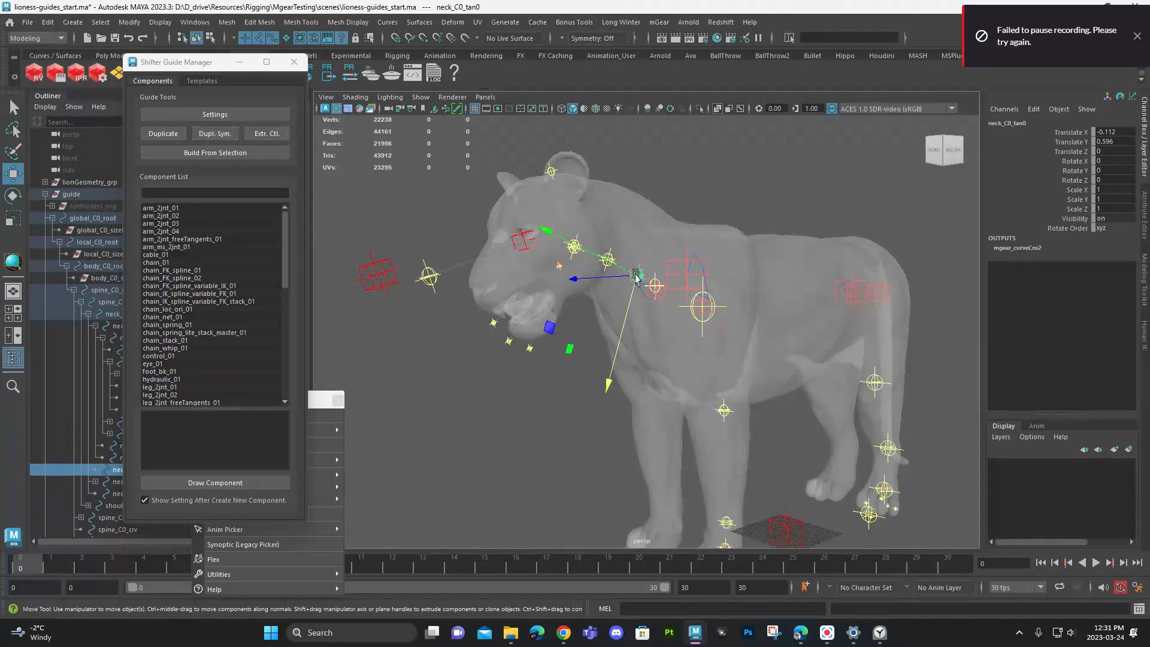
{"action": "left_click_drag", "start_coordinate": [834, 293], "coordinate": [747, 300], "text": "alt"}
{"action": "middle_click_drag", "start_coordinate": [899, 312], "coordinate": [642, 273], "text": "alt"}
{"action": "left_click_drag", "start_coordinate": [642, 273], "coordinate": [651, 271], "text": "alt"}
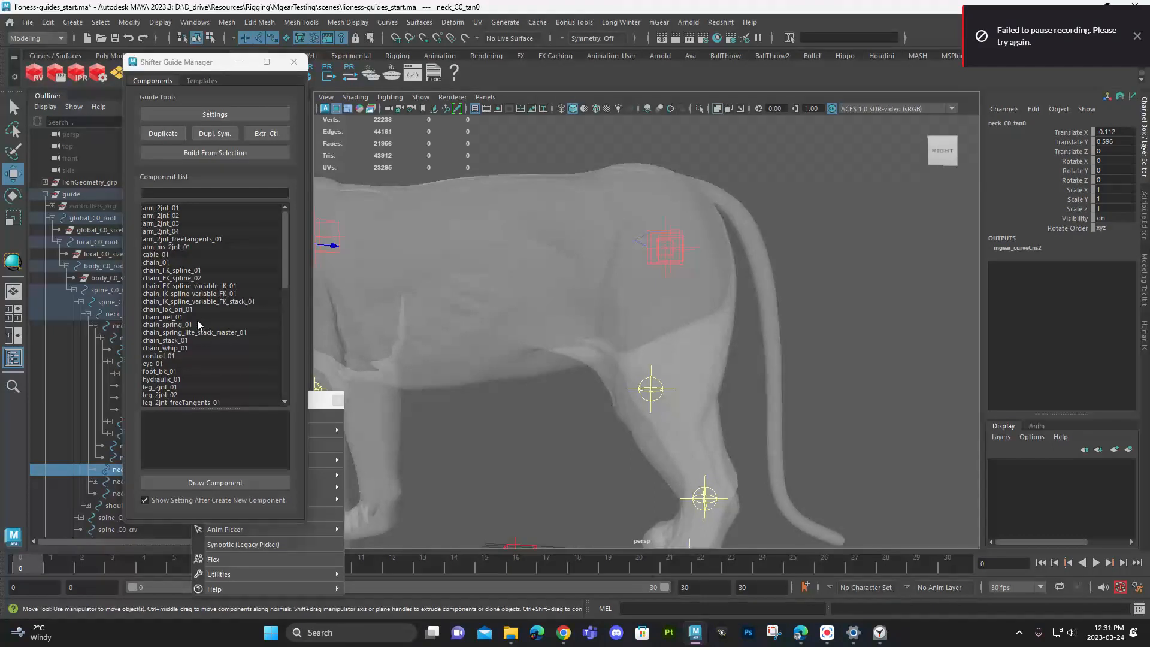
{"action": "left_click", "coordinate": [205, 271]}
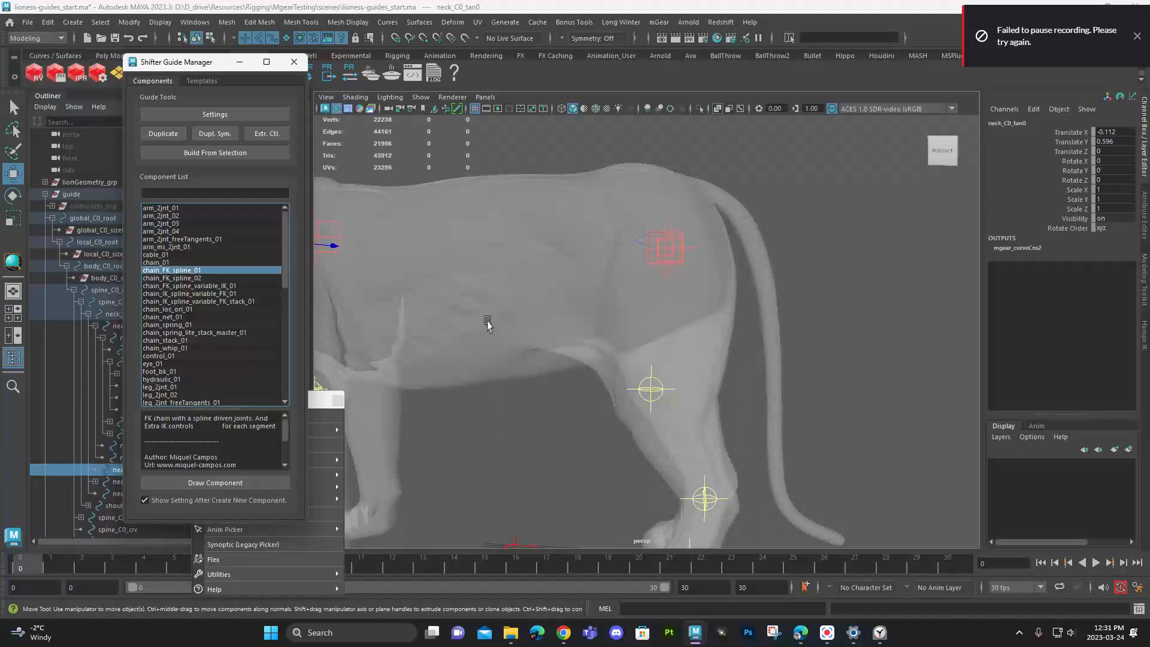
{"action": "left_click", "coordinate": [1137, 37]}
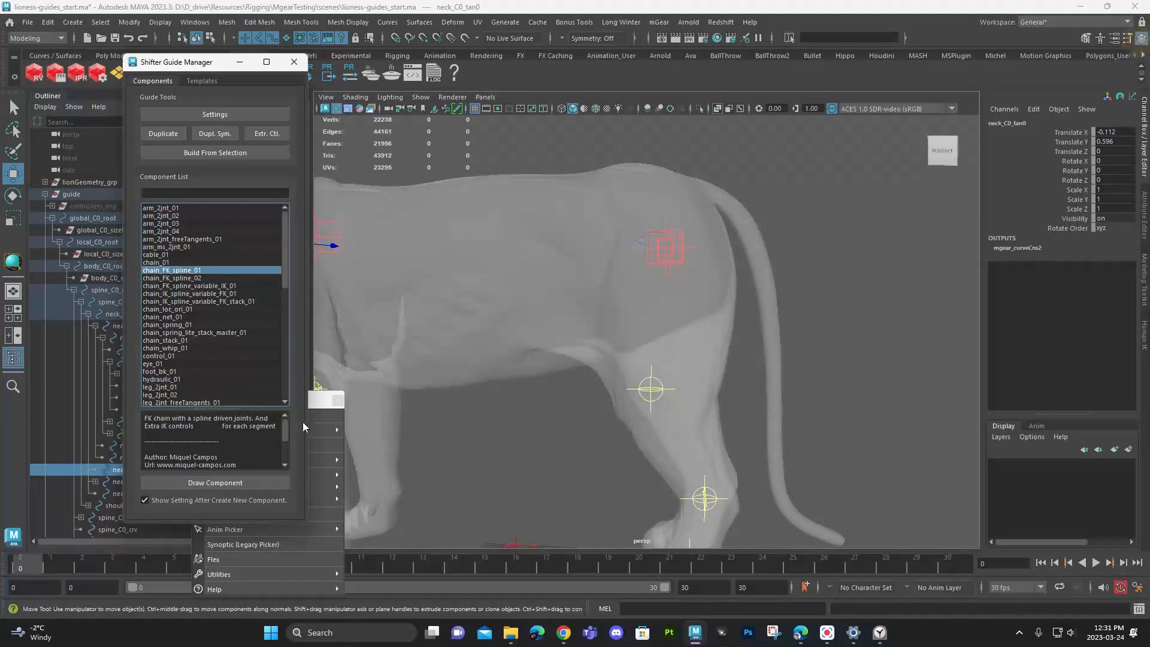
- Try drawing the FK spline chain under neck_C0_tan0 with 6 sections in the -Z direction, and close its settings
{"action": "left_click", "coordinate": [225, 483]}
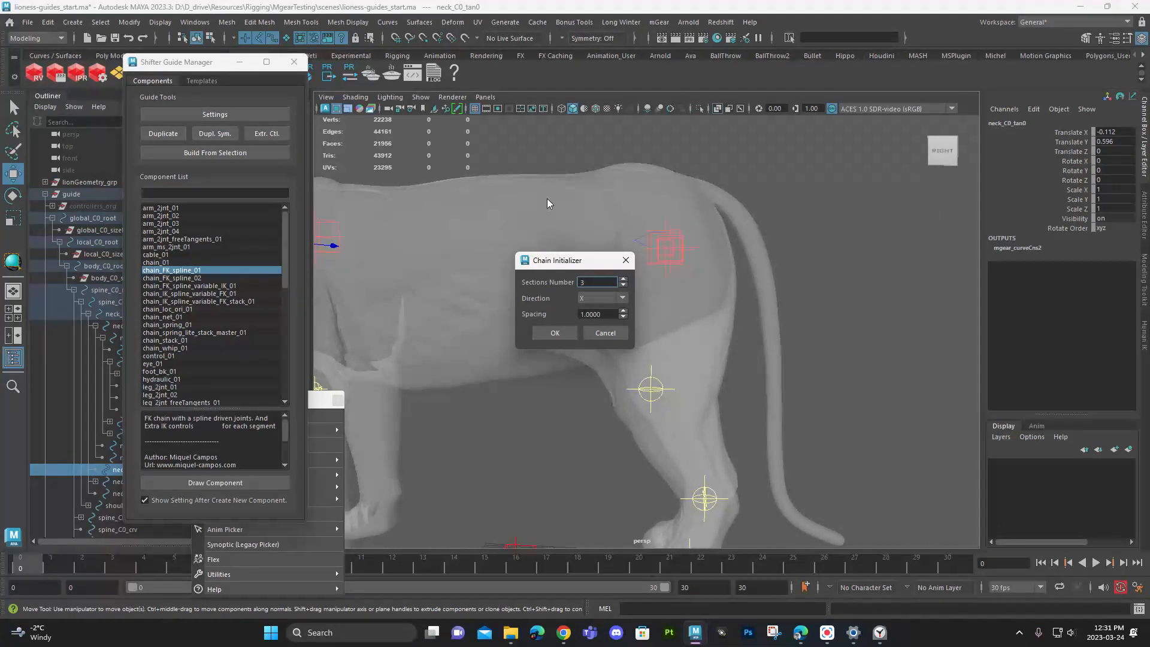
{"action": "left_click", "coordinate": [599, 298]}
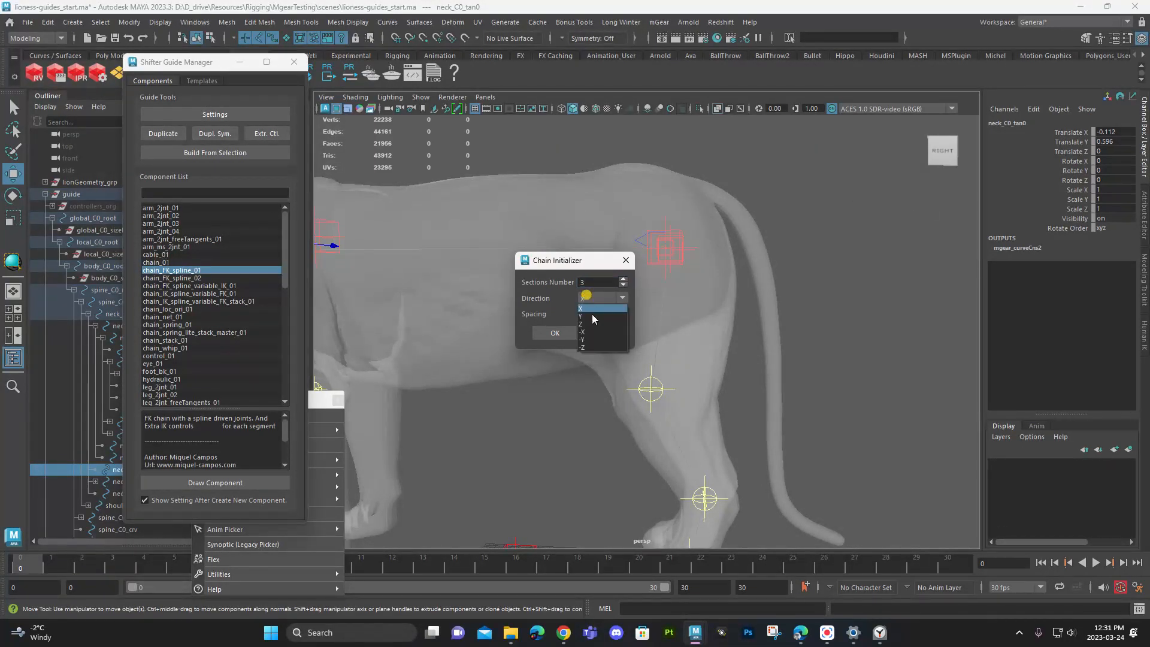
{"action": "left_click", "coordinate": [592, 346]}
{"action": "double_click", "coordinate": [596, 283]}
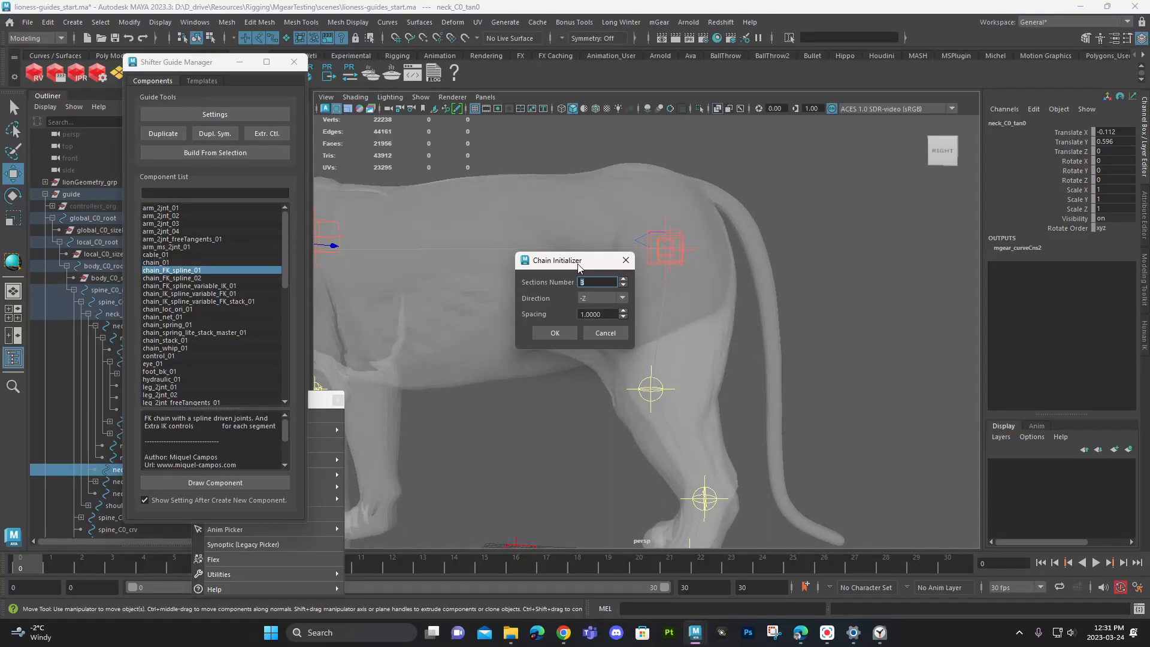
{"action": "type", "text": "5"}
{"action": "left_click_drag", "start_coordinate": [591, 279], "coordinate": [558, 279]}
{"action": "type", "text": "6"}
{"action": "left_click", "coordinate": [553, 333]}
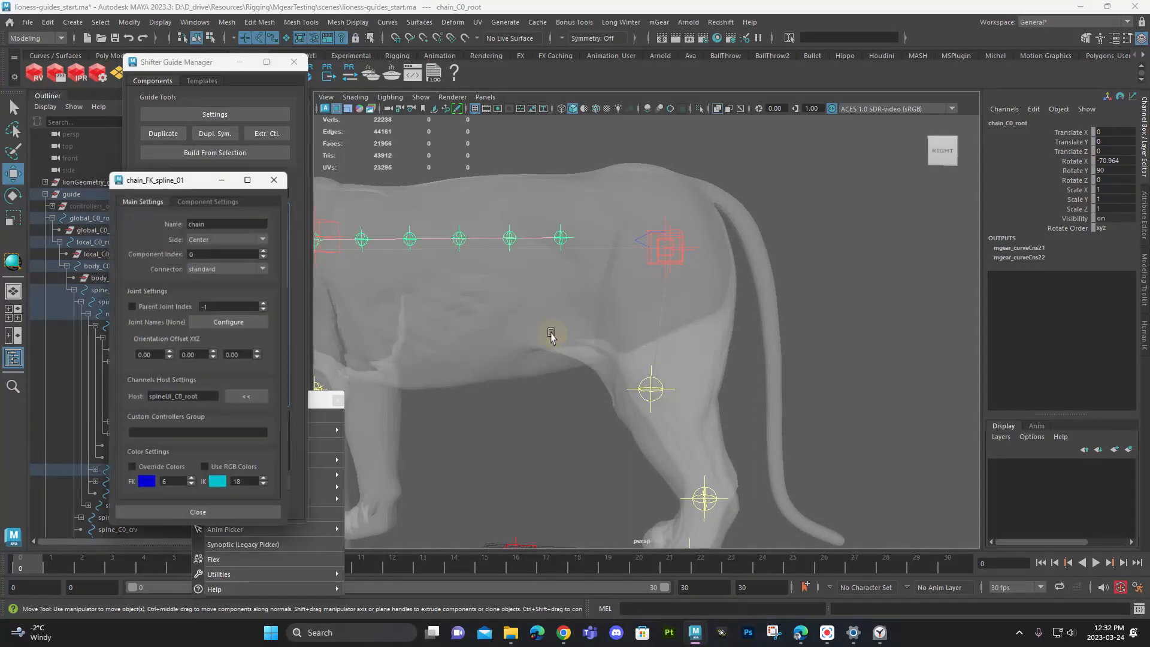
{"action": "left_click", "coordinate": [278, 174]}
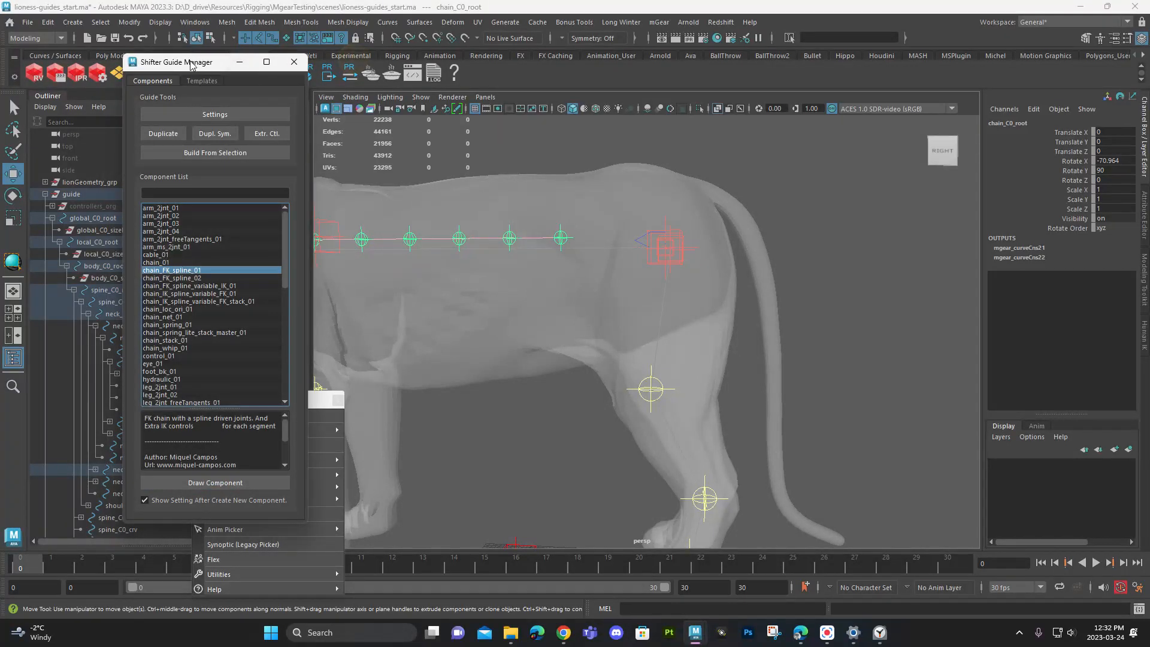
- Delete the chain that was drawn under neck_C0_tan0
{"action": "left_click_drag", "start_coordinate": [192, 66], "coordinate": [333, 66]}
{"action": "key", "text": "w"}
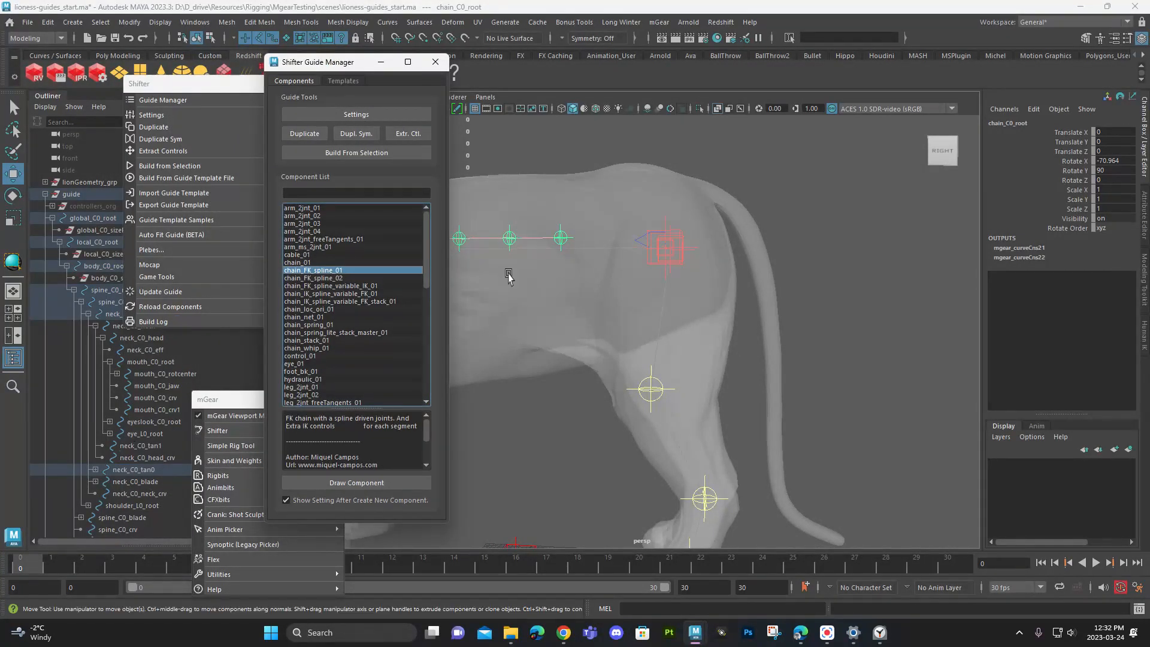
{"action": "key", "text": "f"}
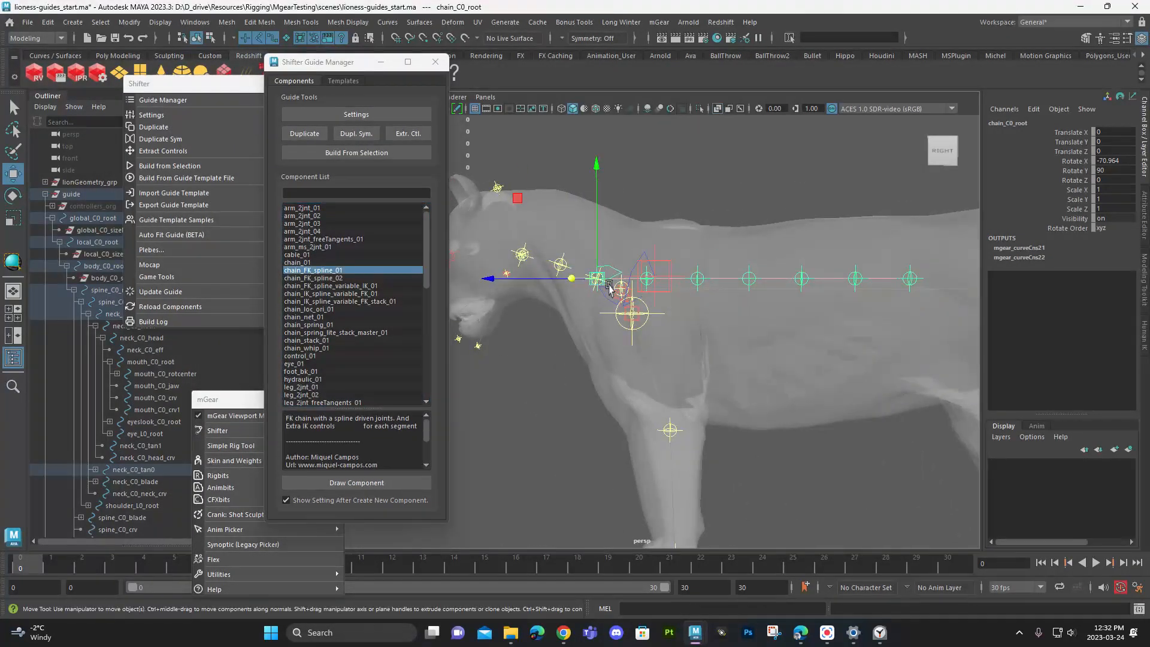
{"action": "left_click", "coordinate": [96, 469]}
{"action": "key", "text": "Delete"}
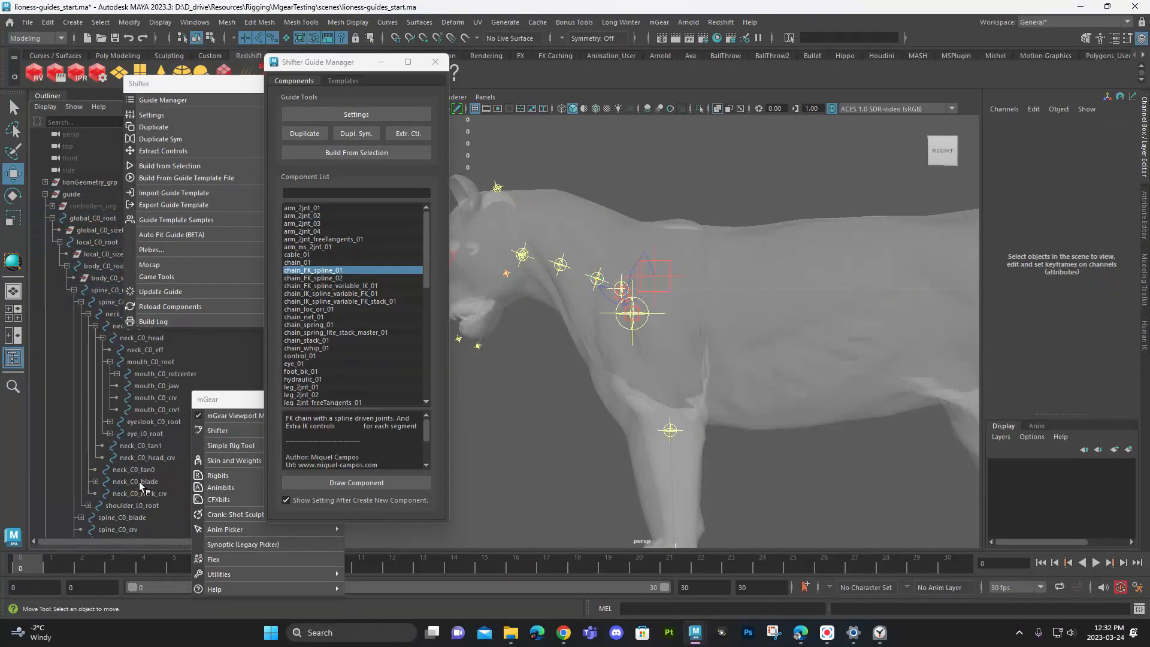
- Draw a chain_FK_spline_01 component under spine_C0_root with 6 sections in the -Z direction and name it tail
{"action": "middle_click_drag", "start_coordinate": [738, 341], "coordinate": [664, 307], "text": "alt"}
{"action": "left_click_drag", "start_coordinate": [755, 266], "coordinate": [736, 329], "text": "alt"}
{"action": "middle_click_drag", "start_coordinate": [736, 329], "coordinate": [711, 315], "text": "alt"}
{"action": "right_click_drag", "start_coordinate": [711, 317], "coordinate": [747, 370], "text": "alt"}
{"action": "left_click", "coordinate": [753, 361]}
{"action": "left_click_drag", "start_coordinate": [752, 362], "coordinate": [770, 308], "text": "alt"}
{"action": "left_click", "coordinate": [601, 275]}
{"action": "middle_click_drag", "start_coordinate": [770, 309], "coordinate": [721, 340], "text": "alt"}
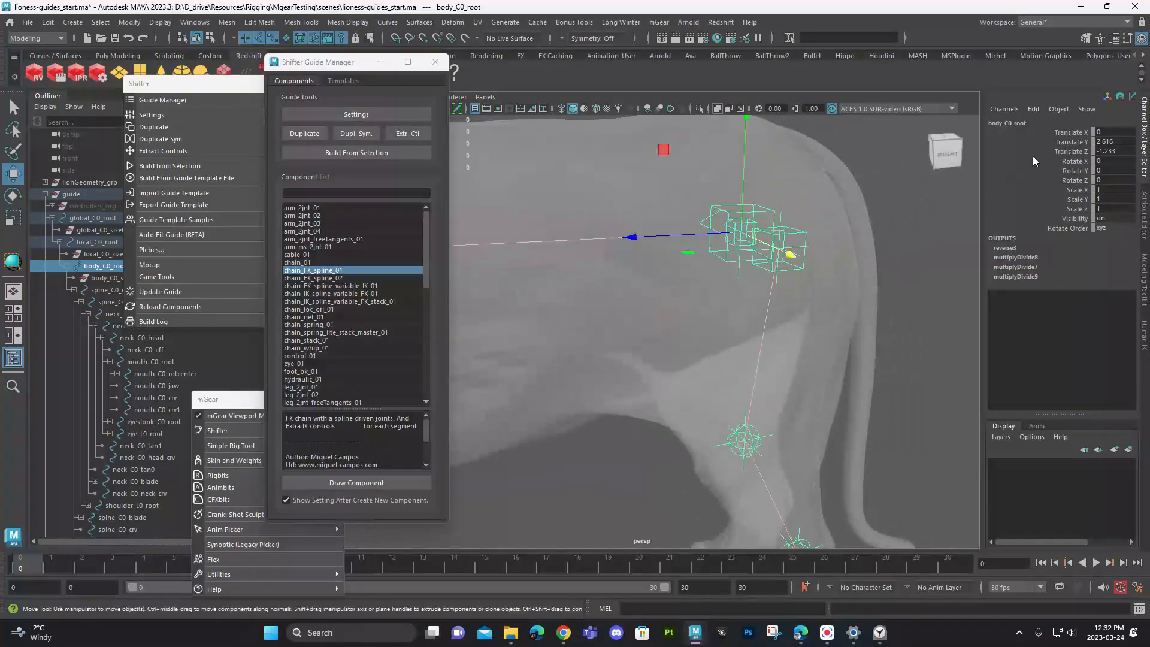
{"action": "left_click", "coordinate": [96, 291]}
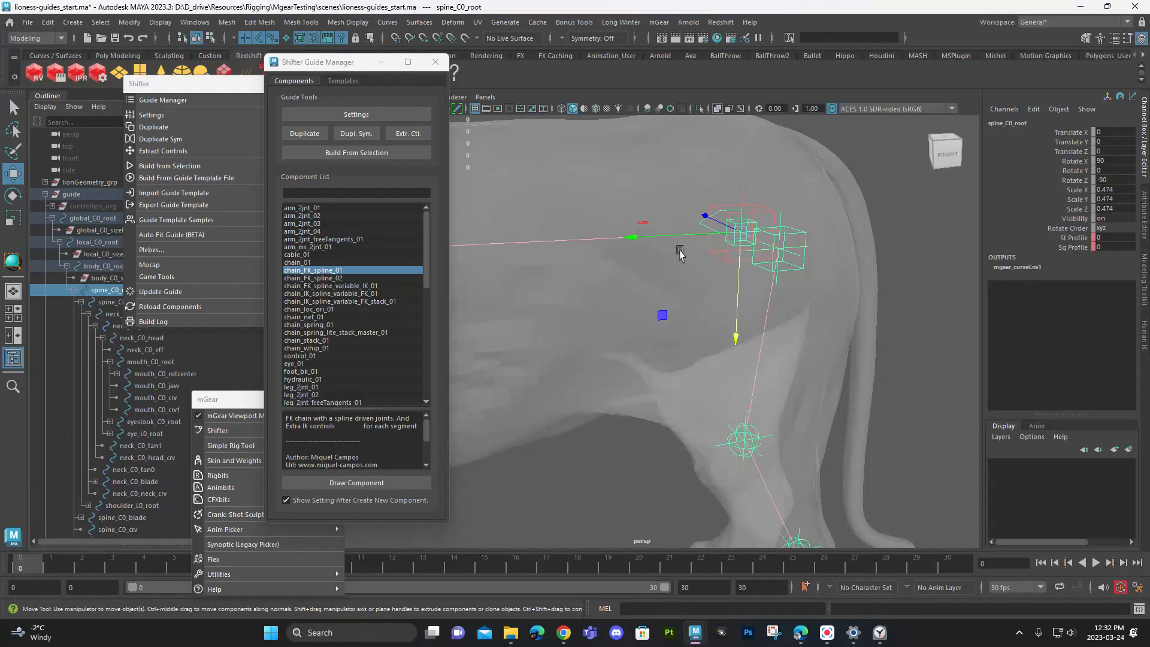
{"action": "key", "text": "f"}
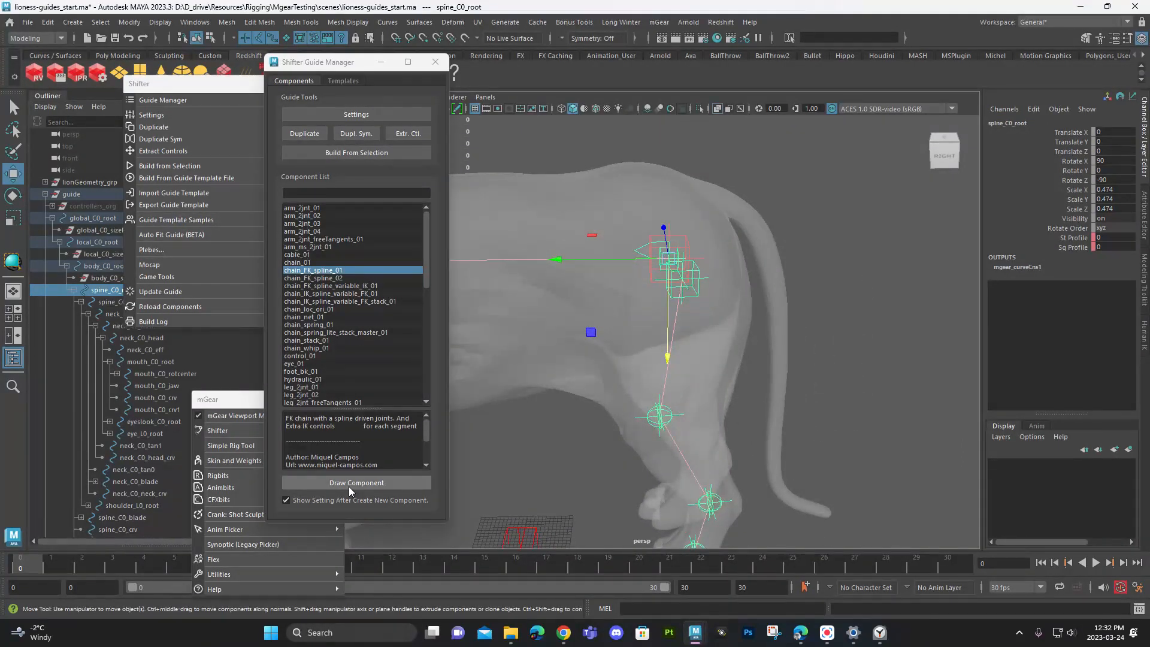
{"action": "left_click", "coordinate": [347, 484]}
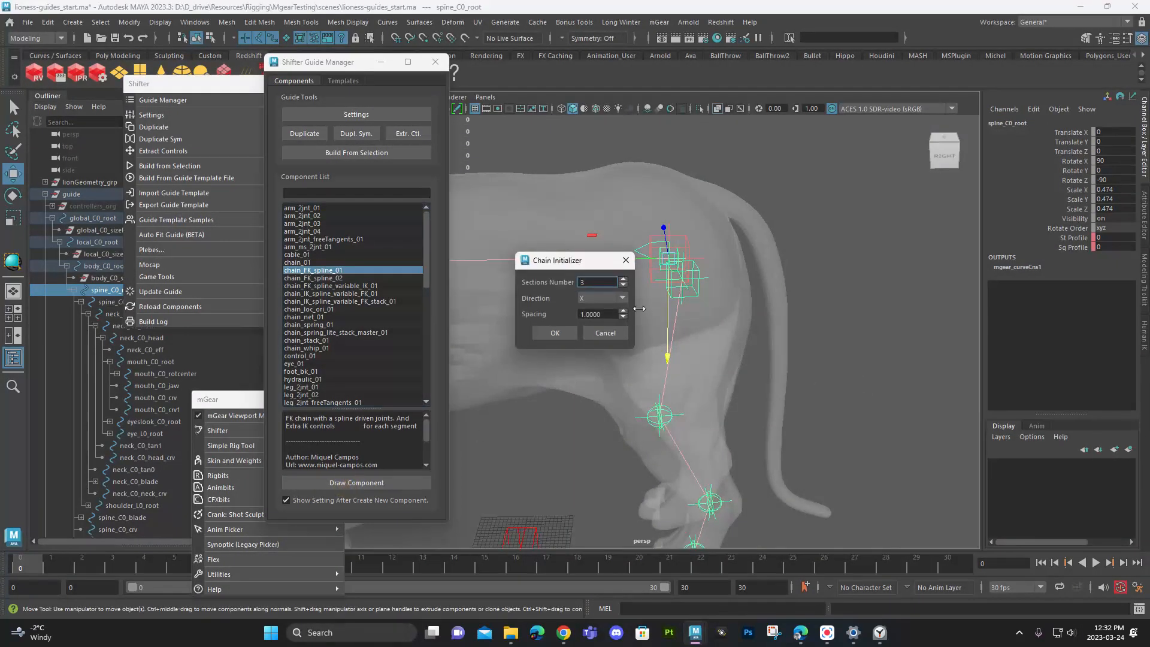
{"action": "left_click", "coordinate": [601, 300]}
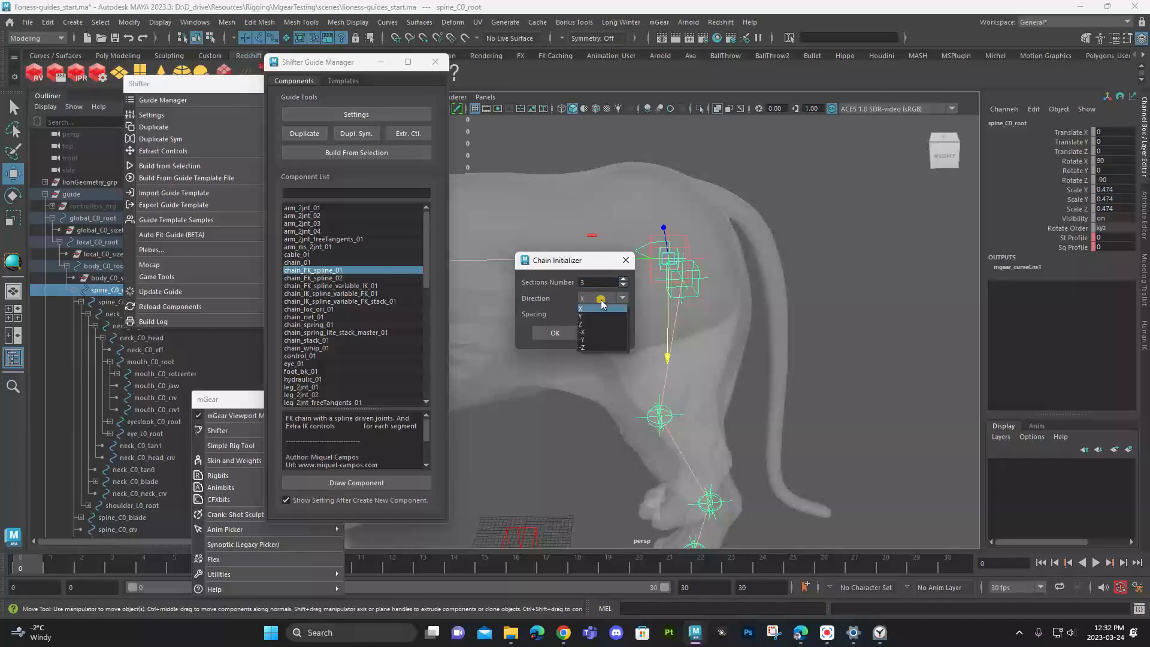
{"action": "left_click", "coordinate": [596, 346]}
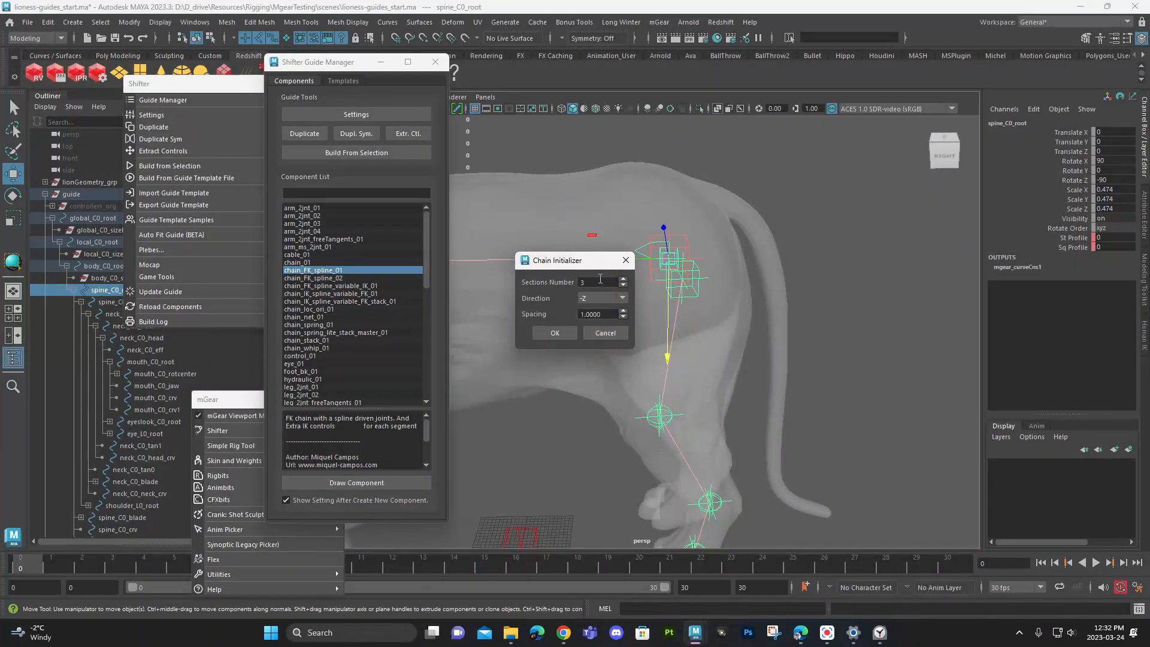
{"action": "left_click_drag", "start_coordinate": [600, 279], "coordinate": [557, 285]}
{"action": "left_click", "coordinate": [558, 333]}
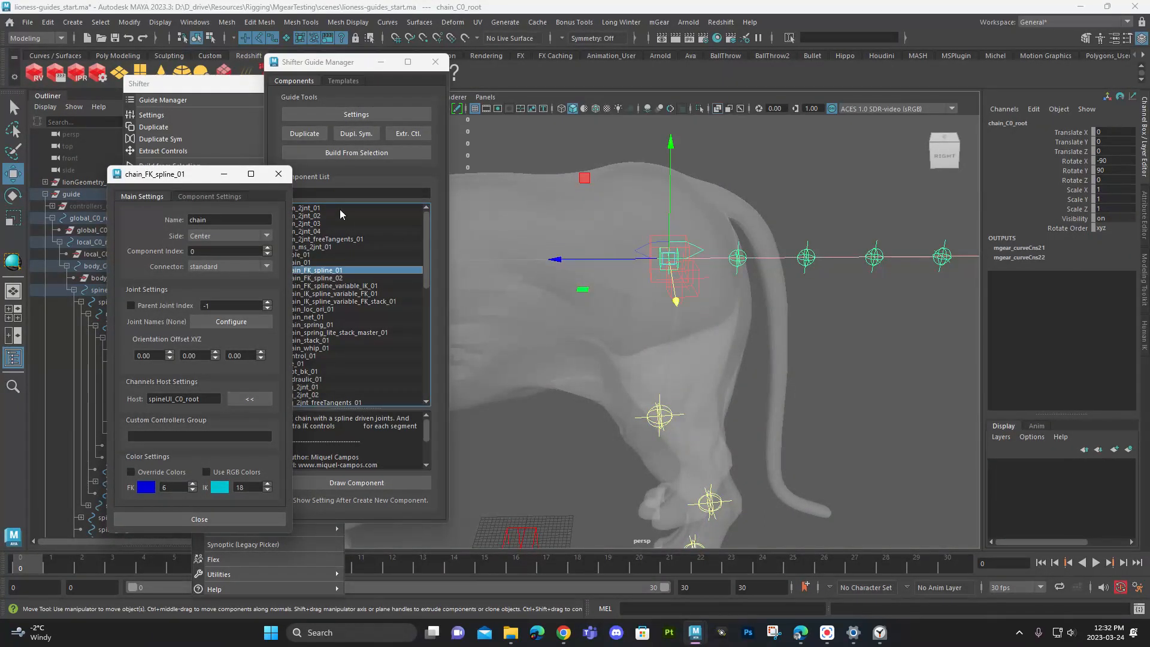
{"action": "double_click", "coordinate": [218, 219]}
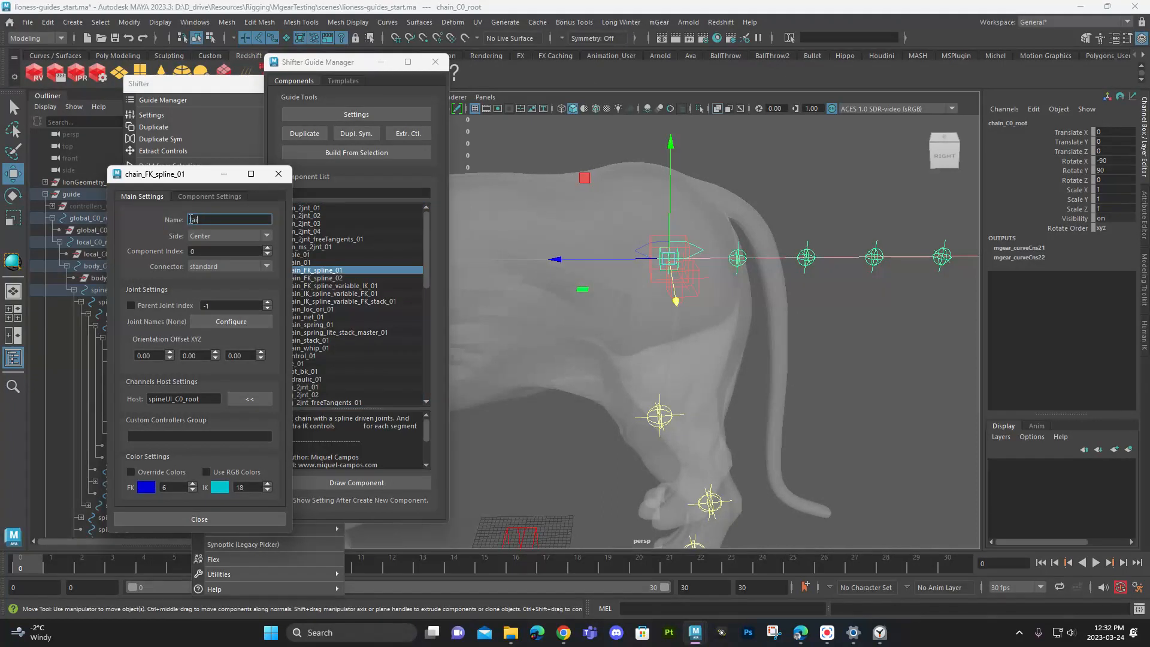
{"action": "key", "text": "Return"}
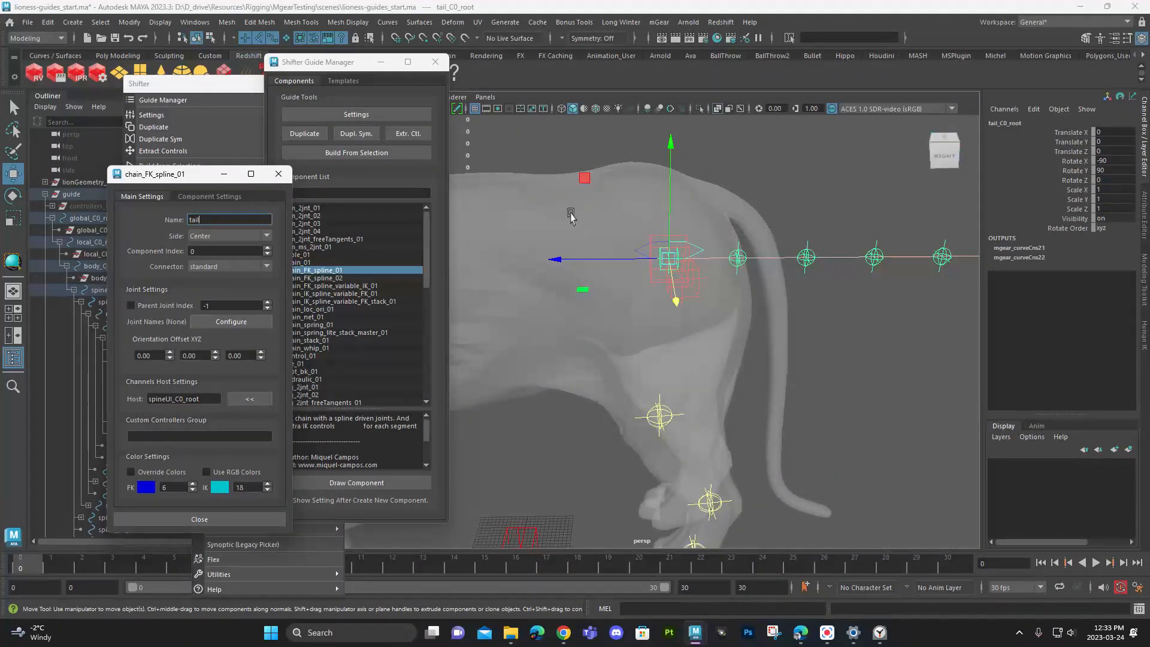
- Move tail_C0_root to the tail's base, about Translate X -0.994 and Y -0.374, and rotate it to about Rotate X -117.508
{"action": "right_click_drag", "start_coordinate": [695, 249], "coordinate": [578, 249], "text": "alt"}
{"action": "left_click_drag", "start_coordinate": [578, 250], "coordinate": [599, 270], "text": "alt"}
{"action": "right_click_drag", "start_coordinate": [599, 269], "coordinate": [687, 299], "text": "alt"}
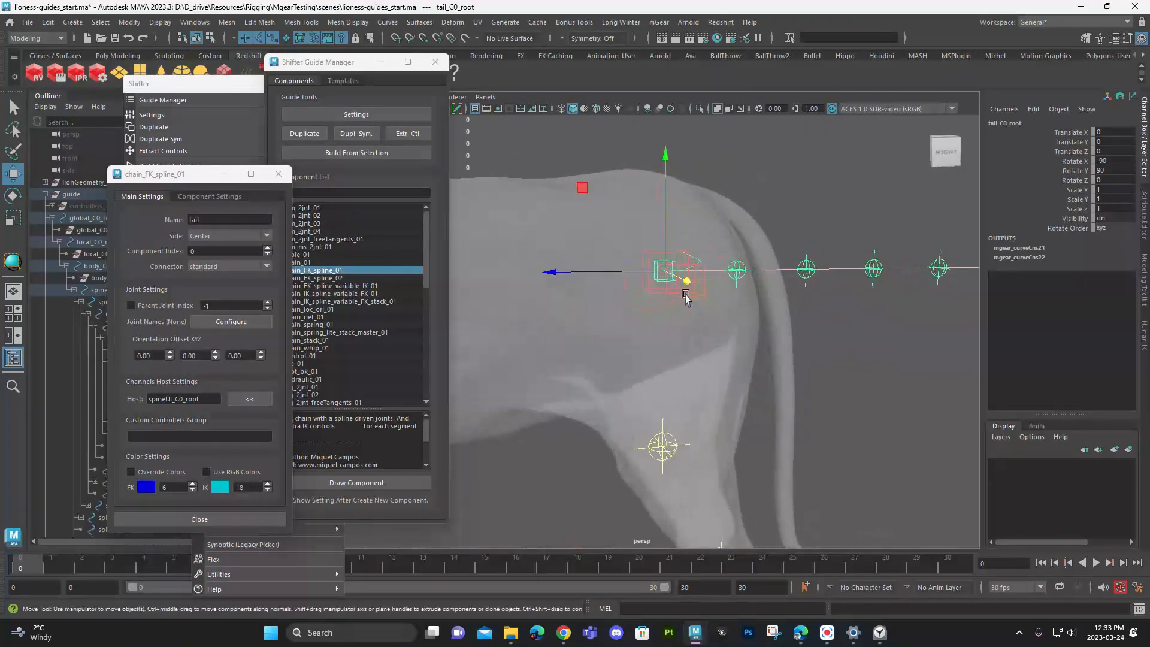
{"action": "left_click_drag", "start_coordinate": [686, 299], "coordinate": [672, 295], "text": "alt"}
{"action": "middle_click_drag", "start_coordinate": [672, 295], "coordinate": [652, 326], "text": "alt"}
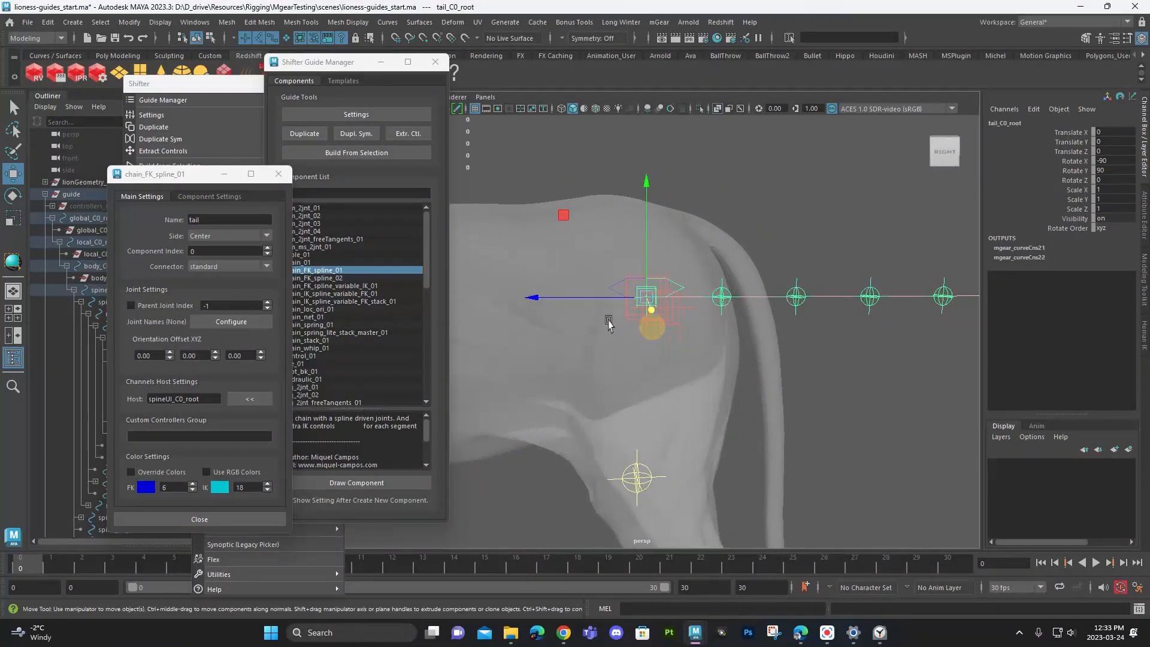
{"action": "left_click_drag", "start_coordinate": [646, 267], "coordinate": [677, 199]}
{"action": "key", "text": "e"}
{"action": "mouse_move", "coordinate": [758, 187]}
{"action": "left_mouse_down"}
{"action": "mouse_move", "coordinate": [776, 211]}
{"action": "mouse_move", "coordinate": [762, 191]}
{"action": "mouse_move", "coordinate": [773, 199]}
{"action": "left_mouse_up"}
{"action": "middle_click_drag", "start_coordinate": [838, 345], "coordinate": [827, 370]}
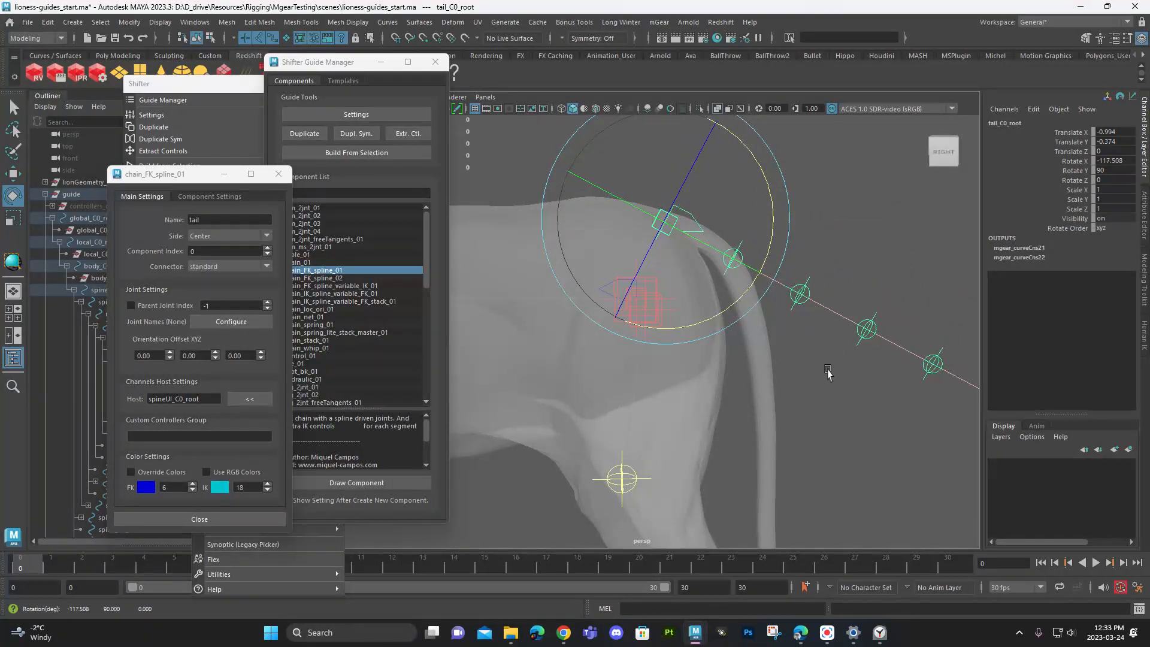
- Rotate the first tail locator downward and fine-tune the tail root's rotation so the chain follows the upper curve of the tail
{"action": "key", "text": "q"}
{"action": "left_click_drag", "start_coordinate": [734, 234], "coordinate": [758, 251]}
{"action": "key", "text": "e"}
{"action": "middle_click_drag", "start_coordinate": [846, 393], "coordinate": [726, 303]}
{"action": "key", "text": "q"}
{"action": "left_click", "coordinate": [663, 235]}
{"action": "key", "text": "e"}
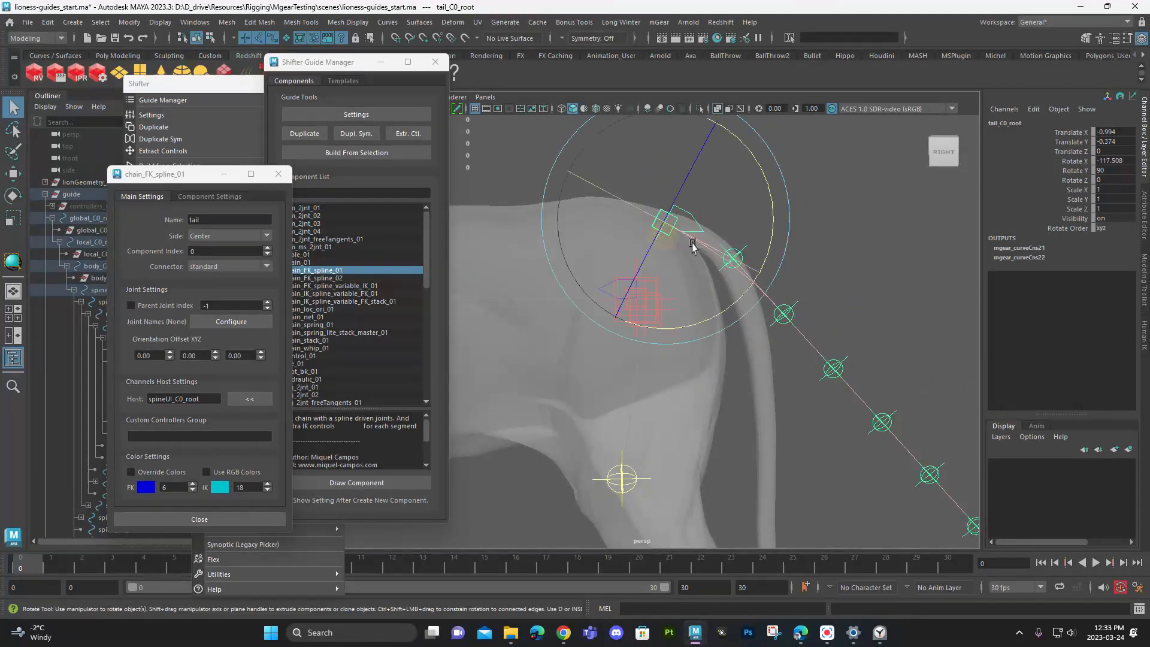
{"action": "left_click_drag", "start_coordinate": [732, 314], "coordinate": [727, 312]}
{"action": "key", "text": "q"}
{"action": "left_click", "coordinate": [722, 268]}
{"action": "key", "text": "e"}
{"action": "left_click_drag", "start_coordinate": [853, 290], "coordinate": [863, 353]}
- Rotate tail_C0_1_loc to about -11.736 in X so the lower chain runs down inside the tail
{"action": "key", "text": "q"}
{"action": "left_click_drag", "start_coordinate": [763, 414], "coordinate": [792, 396]}
{"action": "left_click", "coordinate": [754, 333]}
{"action": "key", "text": "e"}
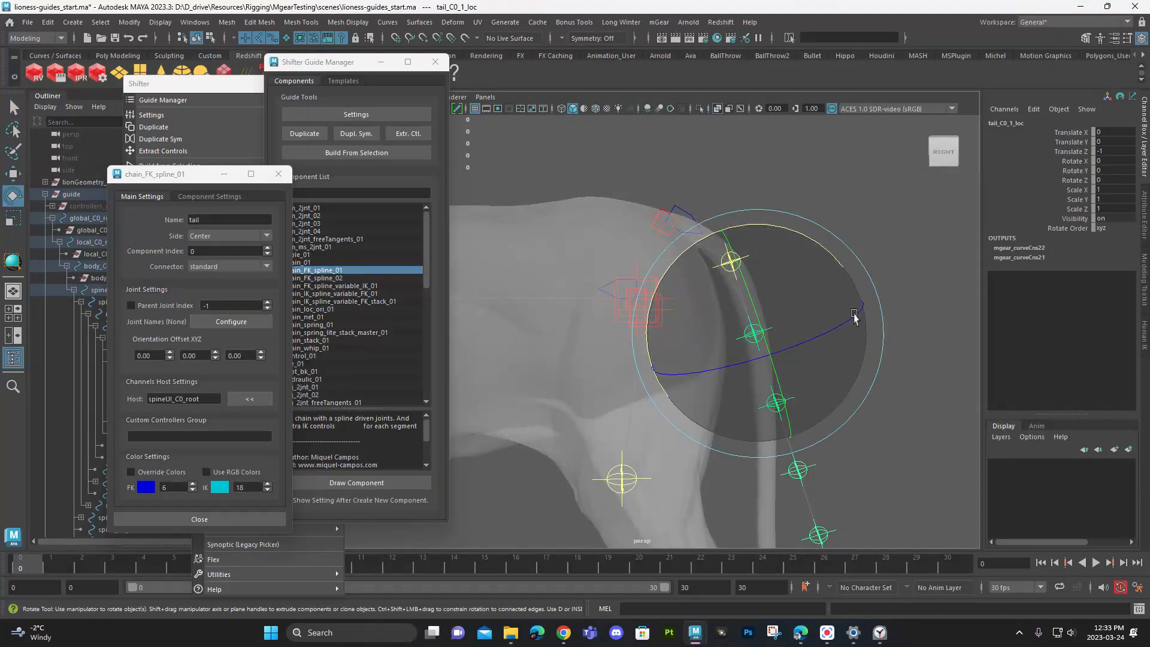
{"action": "mouse_move", "coordinate": [906, 286]}
{"action": "left_mouse_down"}
{"action": "mouse_move", "coordinate": [906, 318]}
{"action": "mouse_move", "coordinate": [901, 308]}
{"action": "left_mouse_up"}
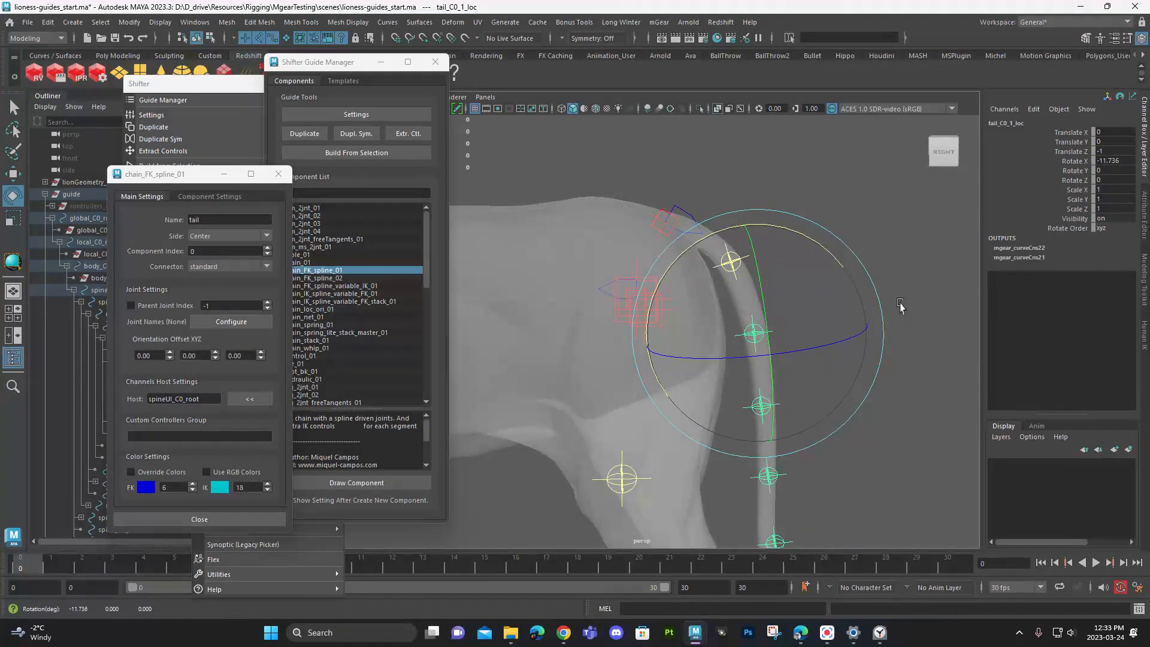
- Rotate the middle tail locators slightly, down to tail_C0_3_loc, so the chain stays centred in the hanging part of the tail
{"action": "middle_click_drag", "start_coordinate": [863, 427], "coordinate": [839, 342], "text": "alt"}
{"action": "left_click_drag", "start_coordinate": [839, 342], "coordinate": [796, 336], "text": "alt"}
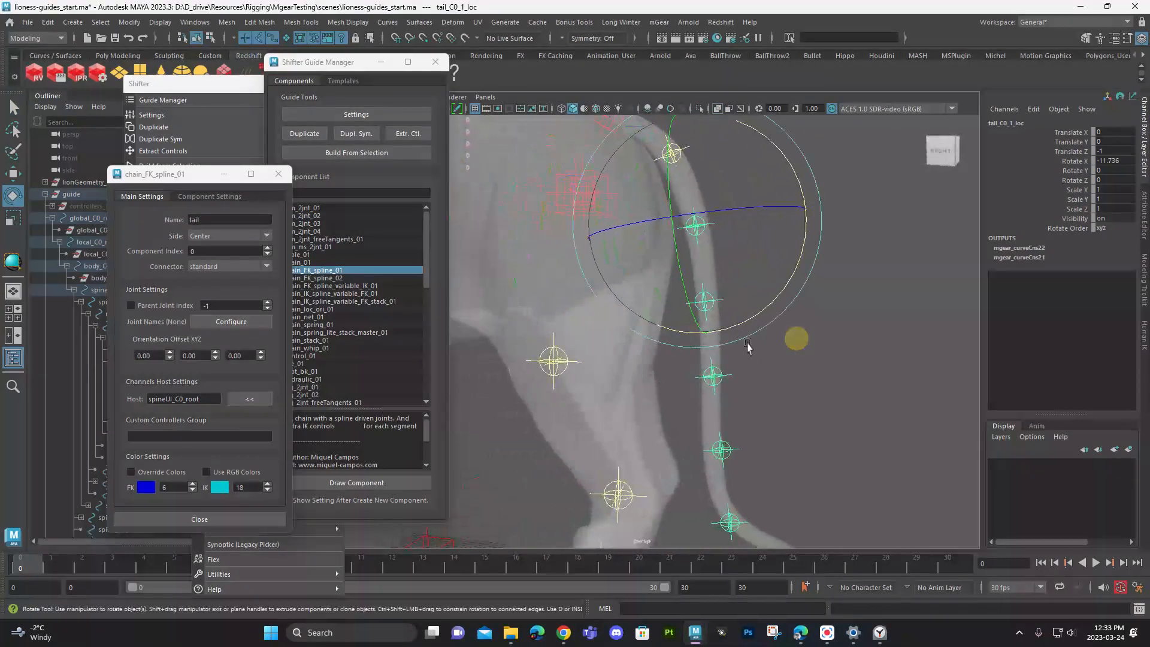
{"action": "key", "text": "e"}
{"action": "middle_click_drag", "start_coordinate": [857, 388], "coordinate": [852, 389]}
{"action": "key", "text": "q"}
{"action": "left_click_drag", "start_coordinate": [733, 389], "coordinate": [735, 392]}
{"action": "key", "text": "e"}
{"action": "middle_click_drag", "start_coordinate": [859, 409], "coordinate": [859, 412]}
{"action": "key", "text": "q"}
{"action": "left_click_drag", "start_coordinate": [735, 437], "coordinate": [730, 469]}
{"action": "key", "text": "e"}
{"action": "middle_click_drag", "start_coordinate": [838, 465], "coordinate": [835, 467]}
{"action": "key", "text": "q"}
{"action": "left_click_drag", "start_coordinate": [733, 362], "coordinate": [729, 394]}
{"action": "key", "text": "e"}
{"action": "middle_click_drag", "start_coordinate": [820, 395], "coordinate": [815, 399]}
- Rotate tail_C0_4_loc so the end of the chain bends backward into the curve near the tail's tip
{"action": "key", "text": "q"}
{"action": "left_click_drag", "start_coordinate": [741, 431], "coordinate": [723, 467]}
{"action": "key", "text": "e"}
{"action": "middle_click_drag", "start_coordinate": [872, 448], "coordinate": [868, 426]}
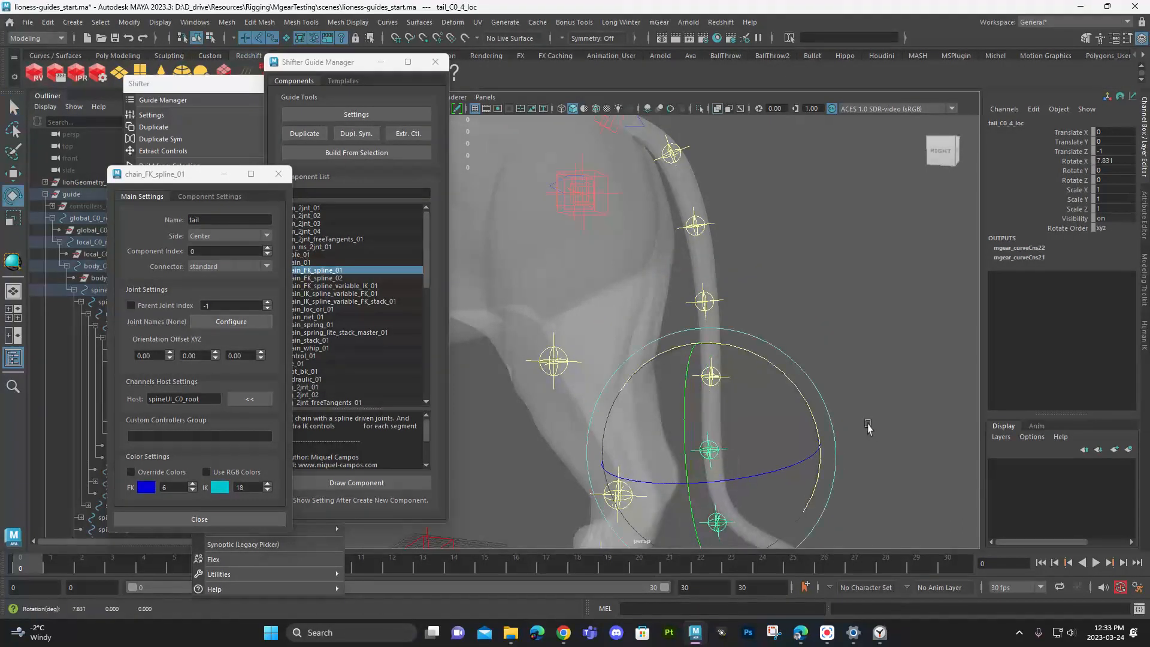
{"action": "key", "text": "q"}
{"action": "left_click_drag", "start_coordinate": [729, 513], "coordinate": [739, 535]}
{"action": "left_click_drag", "start_coordinate": [719, 442], "coordinate": [740, 466]}
{"action": "key", "text": "e"}
{"action": "middle_click_drag", "start_coordinate": [800, 416], "coordinate": [796, 396]}
- Adjust the last tail locator to fit the end of the tail mesh, and clear the selection
{"action": "left_click", "coordinate": [878, 317]}
{"action": "middle_click_drag", "start_coordinate": [881, 316], "coordinate": [831, 229], "text": "alt"}
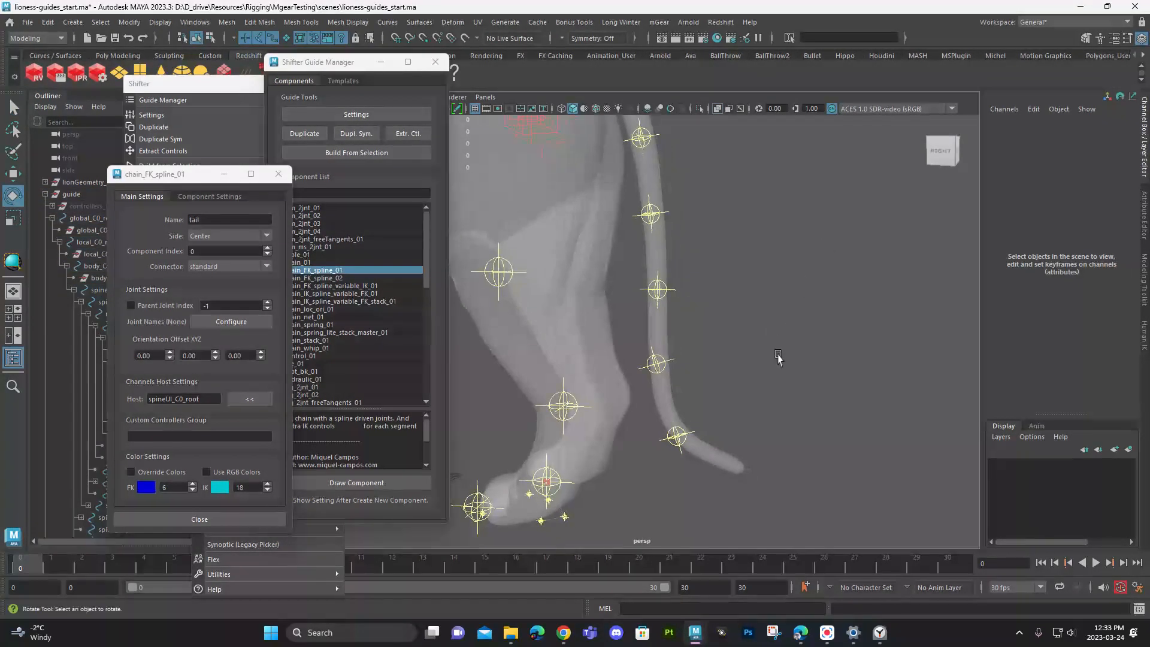
{"action": "middle_click_drag", "start_coordinate": [778, 354], "coordinate": [872, 402], "text": "alt"}
{"action": "left_click_drag", "start_coordinate": [819, 427], "coordinate": [822, 412], "text": "alt"}
{"action": "left_click_drag", "start_coordinate": [780, 451], "coordinate": [803, 475]}
{"action": "left_click_drag", "start_coordinate": [884, 470], "coordinate": [872, 433]}
{"action": "left_click", "coordinate": [873, 309]}
- Choose the chain_01 component in the Guide Manager as the next guide type to draw
{"action": "left_click_drag", "start_coordinate": [873, 311], "coordinate": [777, 374], "text": "alt"}
{"action": "scroll", "coordinate": [776, 374], "scroll_direction": "up", "scroll_amount": 3}
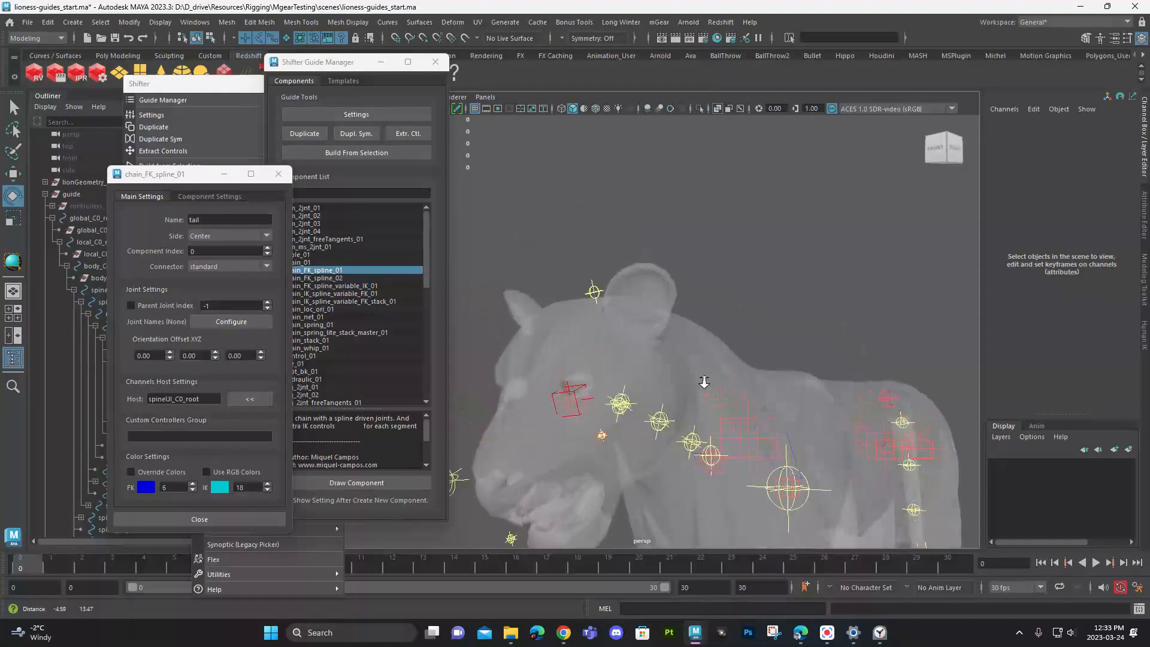
{"action": "scroll", "coordinate": [710, 347], "scroll_direction": "up", "scroll_amount": 3}
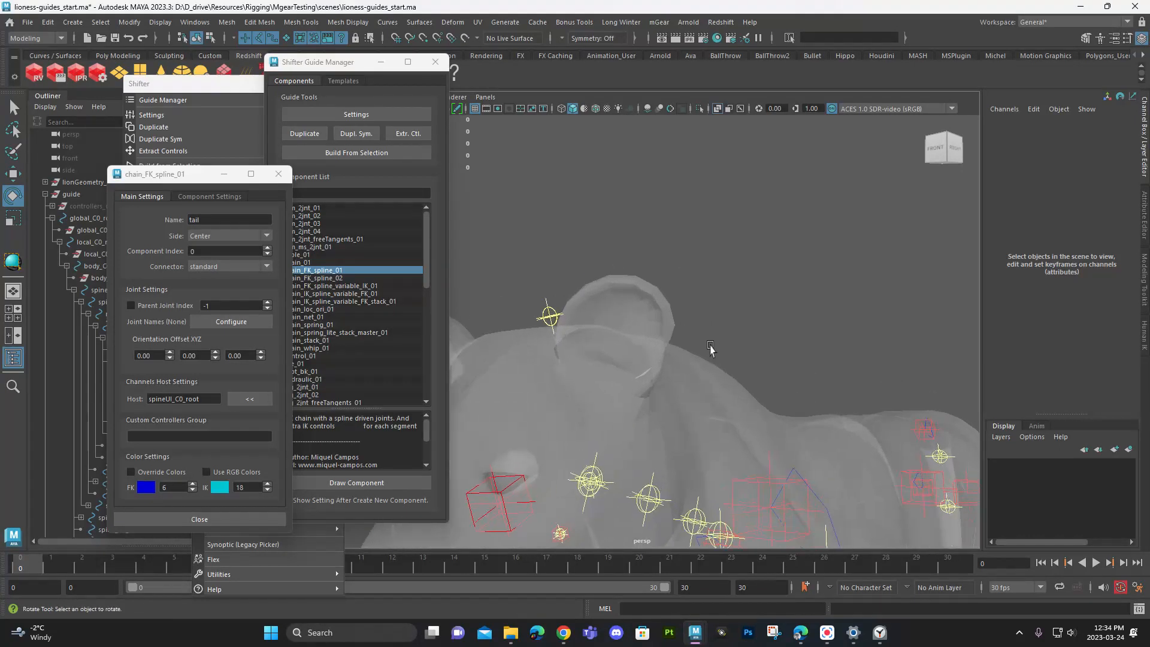
{"action": "left_click_drag", "start_coordinate": [710, 348], "coordinate": [742, 250], "text": "alt"}
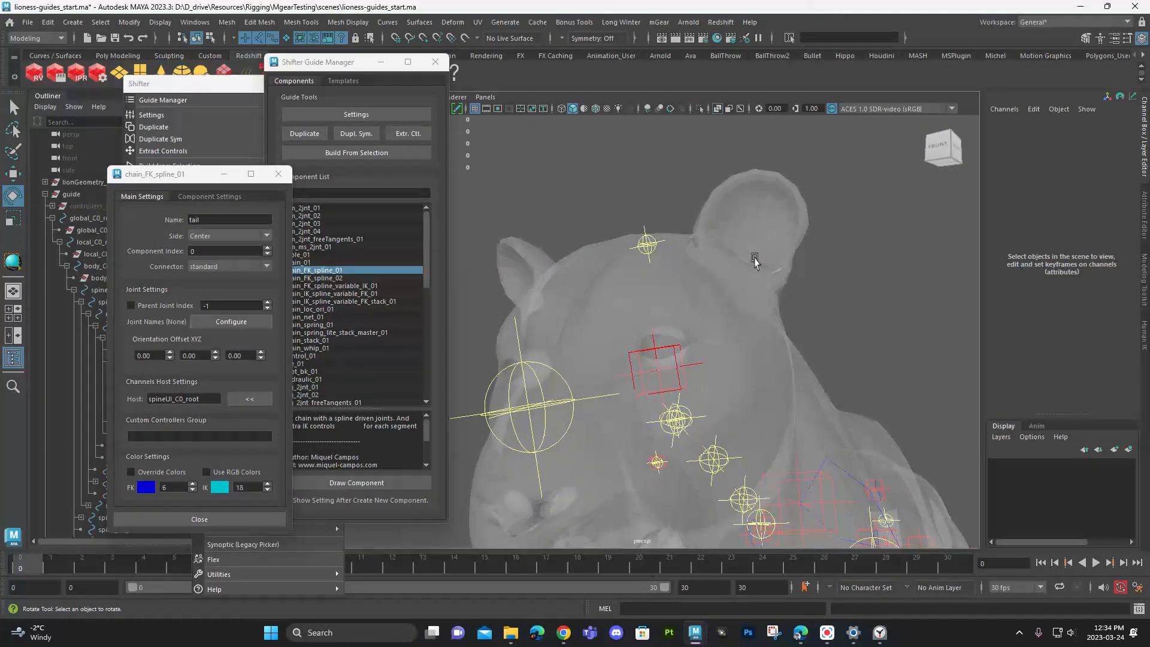
{"action": "left_click", "coordinate": [296, 192]}
{"action": "left_click", "coordinate": [322, 262]}
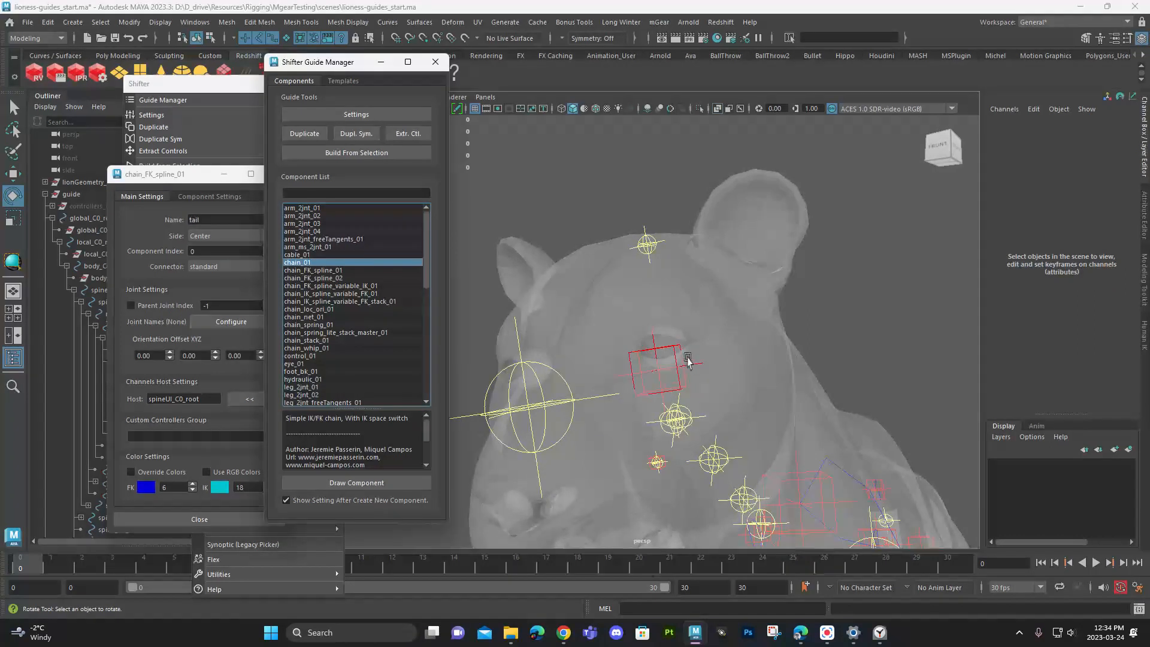
- Draw a chain_01 component with two sections under the neck_C0_head guide for the ear
{"action": "left_click", "coordinate": [668, 348]}
{"action": "left_click_drag", "start_coordinate": [905, 253], "coordinate": [710, 306], "text": "alt"}
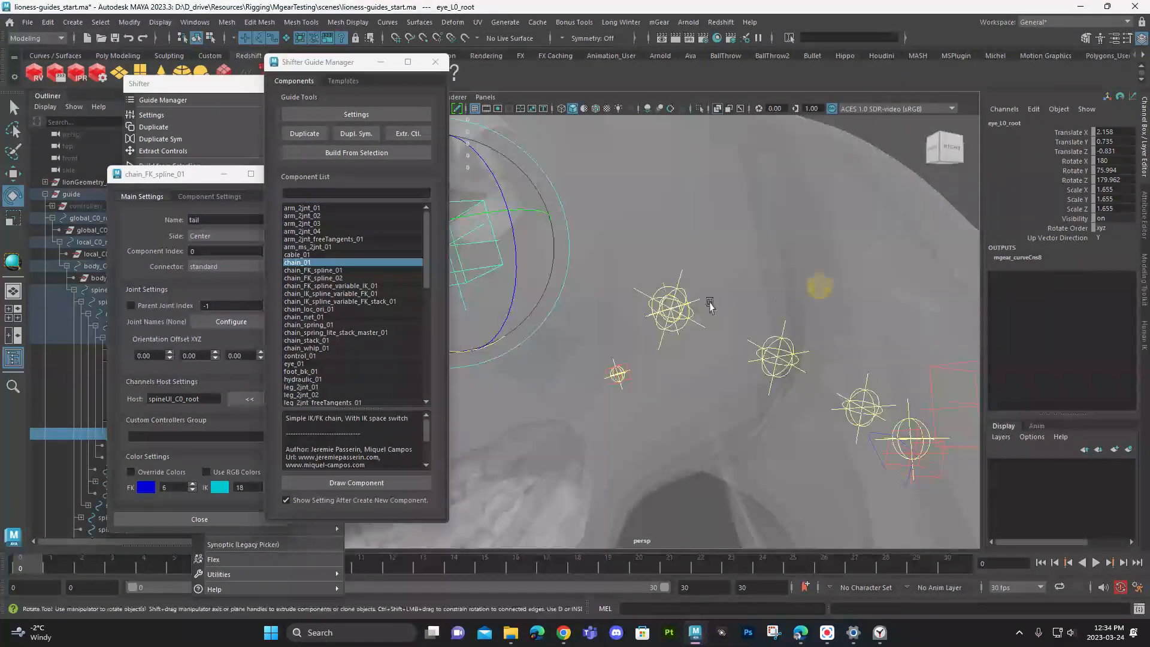
{"action": "left_click", "coordinate": [695, 301]}
{"action": "key", "text": "q"}
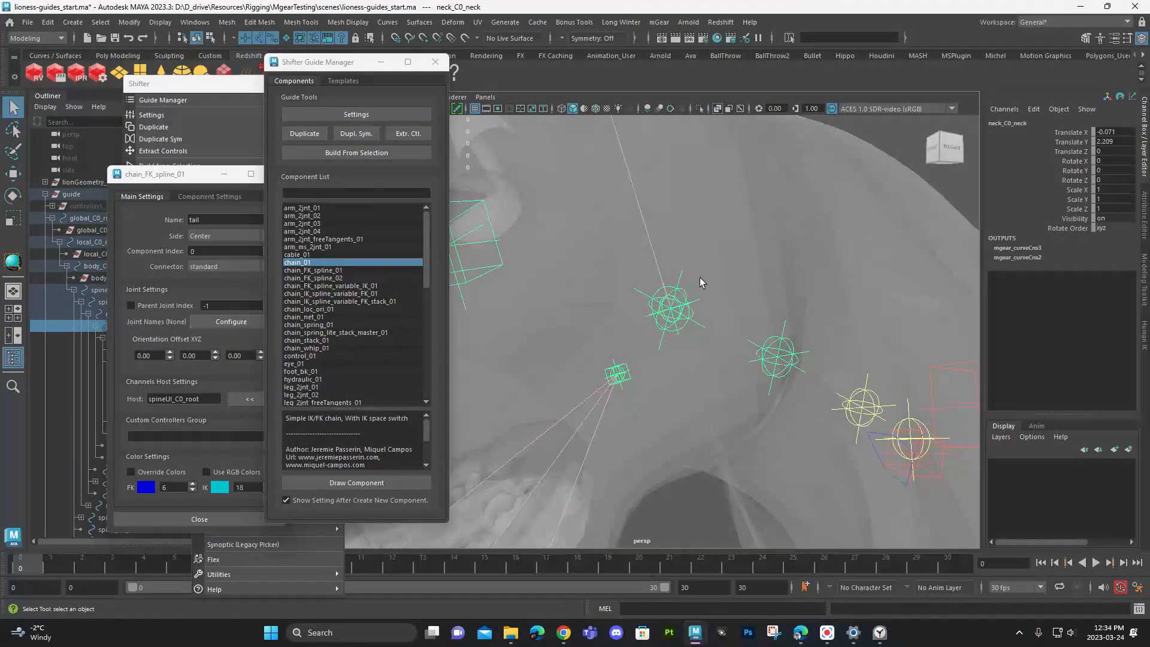
{"action": "left_click_drag", "start_coordinate": [680, 310], "coordinate": [671, 374], "text": "alt"}
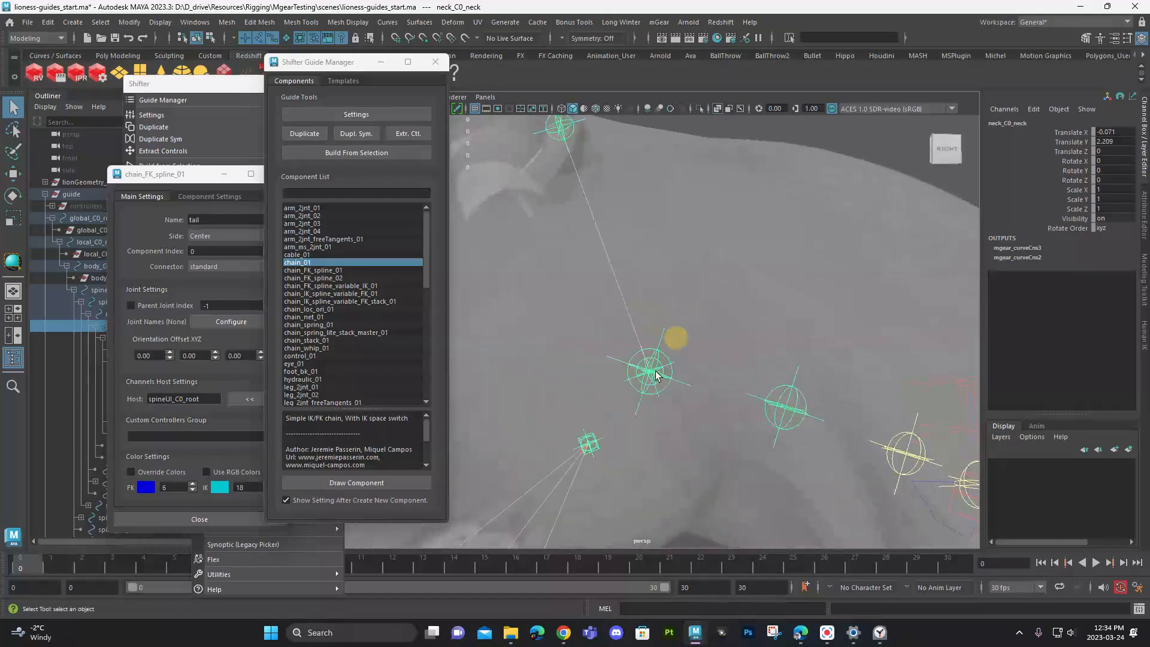
{"action": "left_click", "coordinate": [623, 381]}
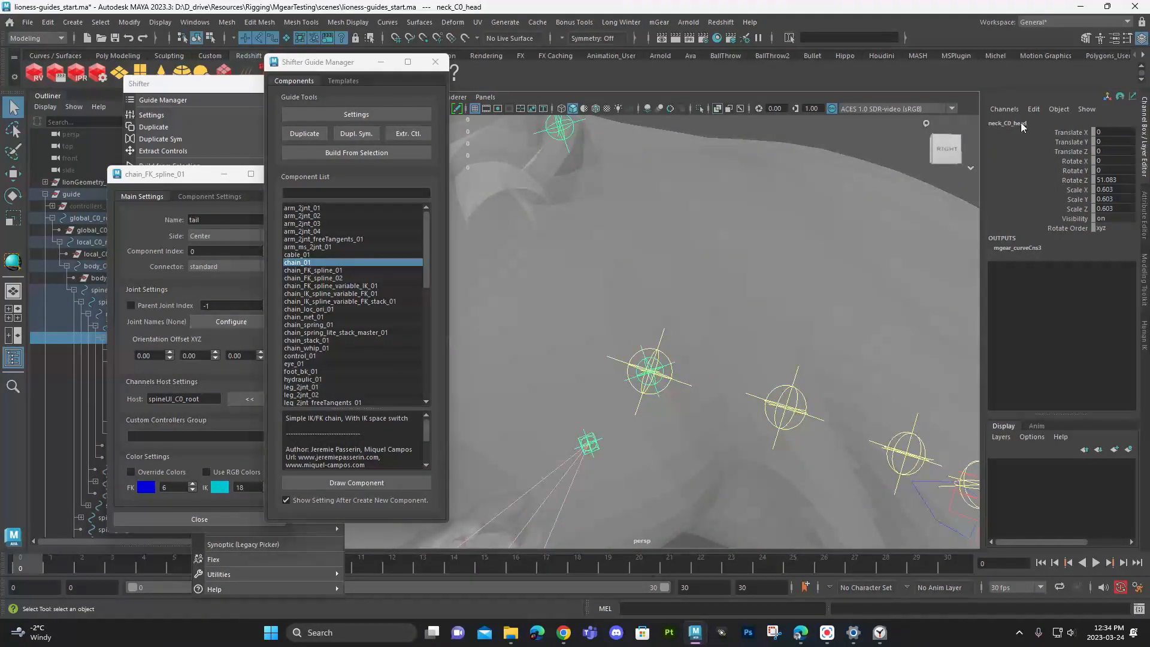
{"action": "mouse_move", "coordinate": [692, 298]}
{"action": "right_mouse_down", "text": "alt"}
{"action": "mouse_move", "coordinate": [599, 315]}
{"action": "mouse_move", "coordinate": [688, 319]}
{"action": "right_mouse_up", "text": "alt"}
{"action": "left_click_drag", "start_coordinate": [688, 320], "coordinate": [516, 365], "text": "alt"}
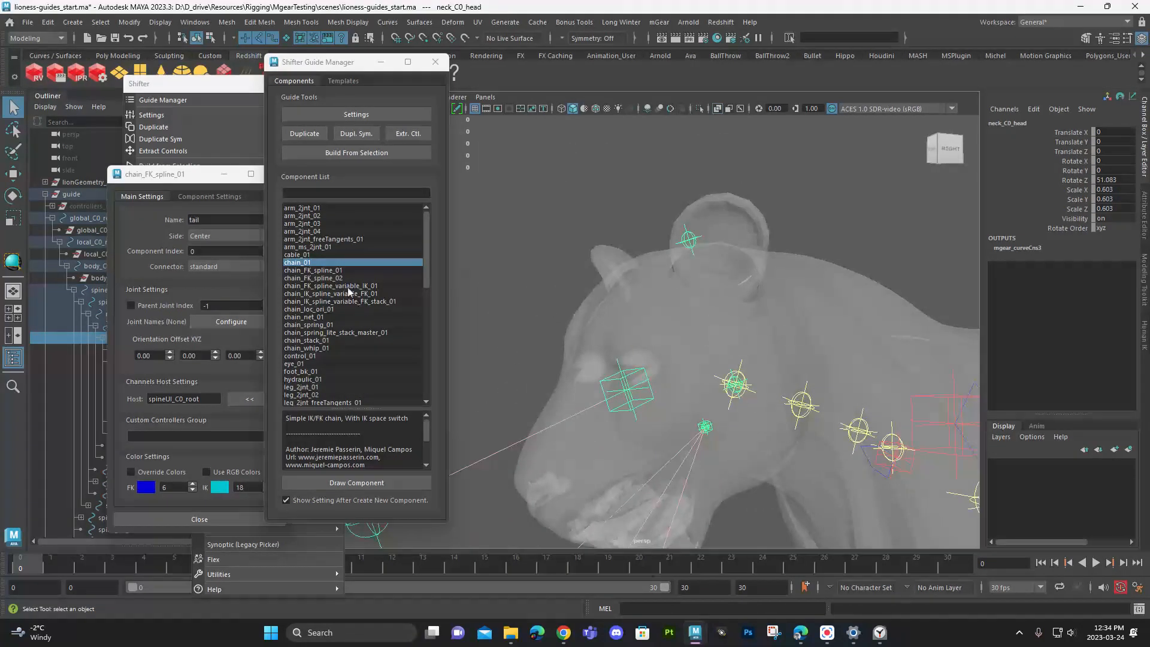
{"action": "left_click", "coordinate": [357, 484]}
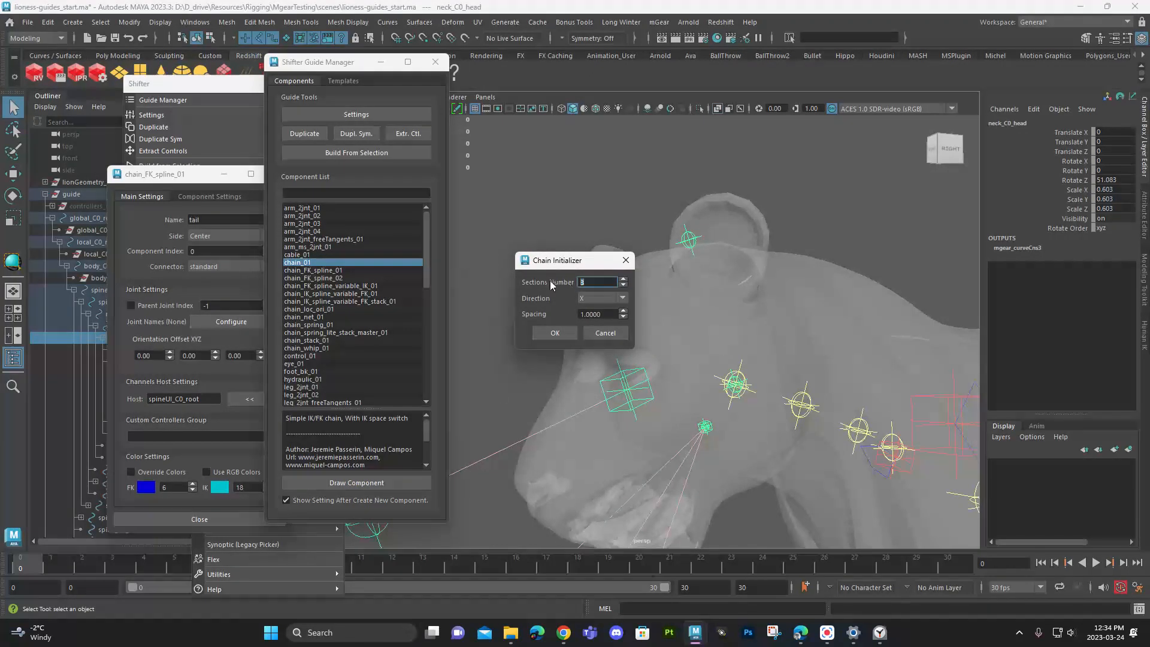
{"action": "left_click", "coordinate": [601, 297]}
{"action": "left_click", "coordinate": [605, 316]}
{"action": "left_click", "coordinate": [559, 334]}
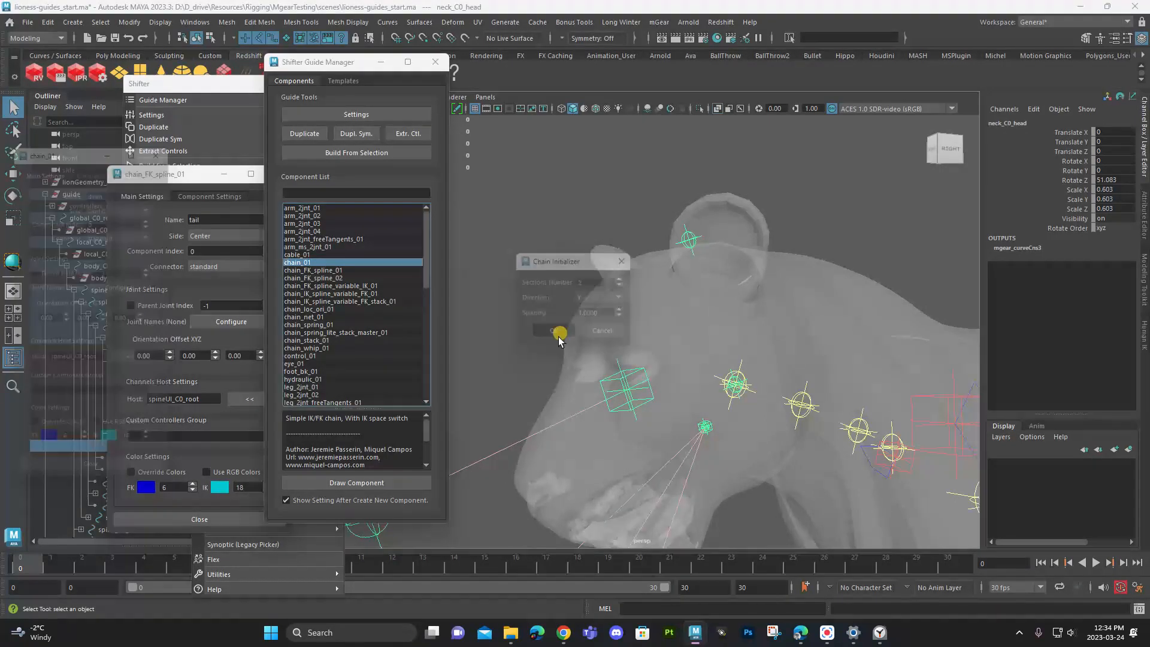
- Name the new head chain component ear and set its side to Left
{"action": "left_click_drag", "start_coordinate": [707, 358], "coordinate": [849, 343], "text": "alt"}
{"action": "middle_click_drag", "start_coordinate": [848, 343], "coordinate": [794, 337], "text": "alt"}
{"action": "left_click_drag", "start_coordinate": [794, 337], "coordinate": [671, 343], "text": "alt"}
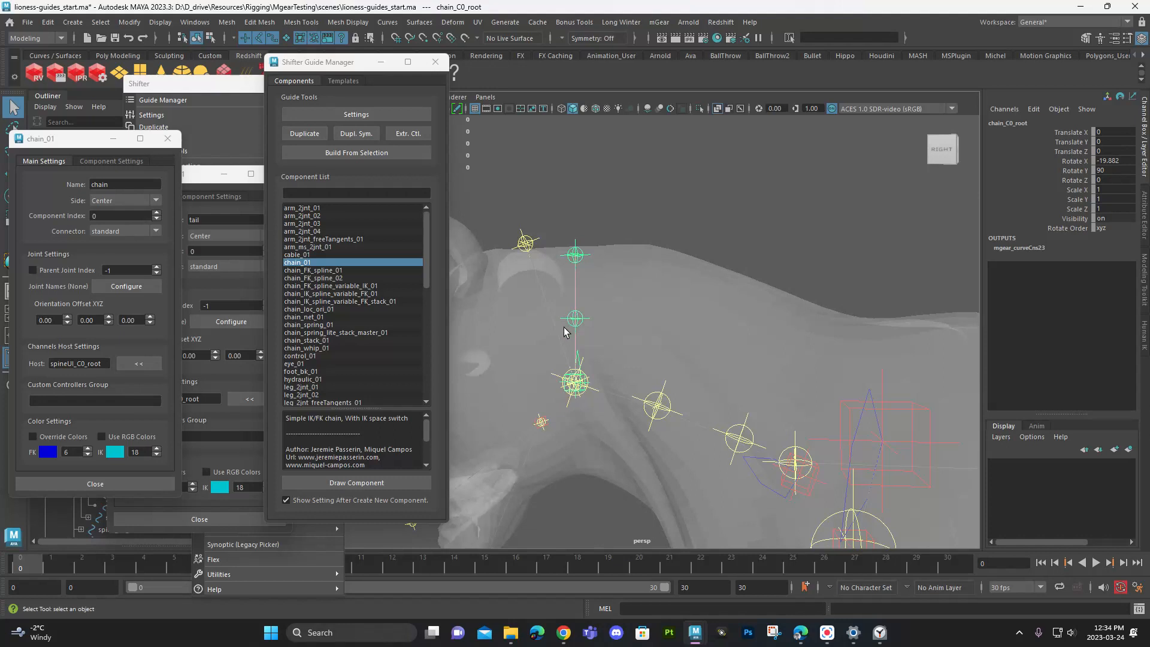
{"action": "left_click_drag", "start_coordinate": [86, 139], "coordinate": [115, 116]}
{"action": "left_click_drag", "start_coordinate": [149, 157], "coordinate": [108, 157]}
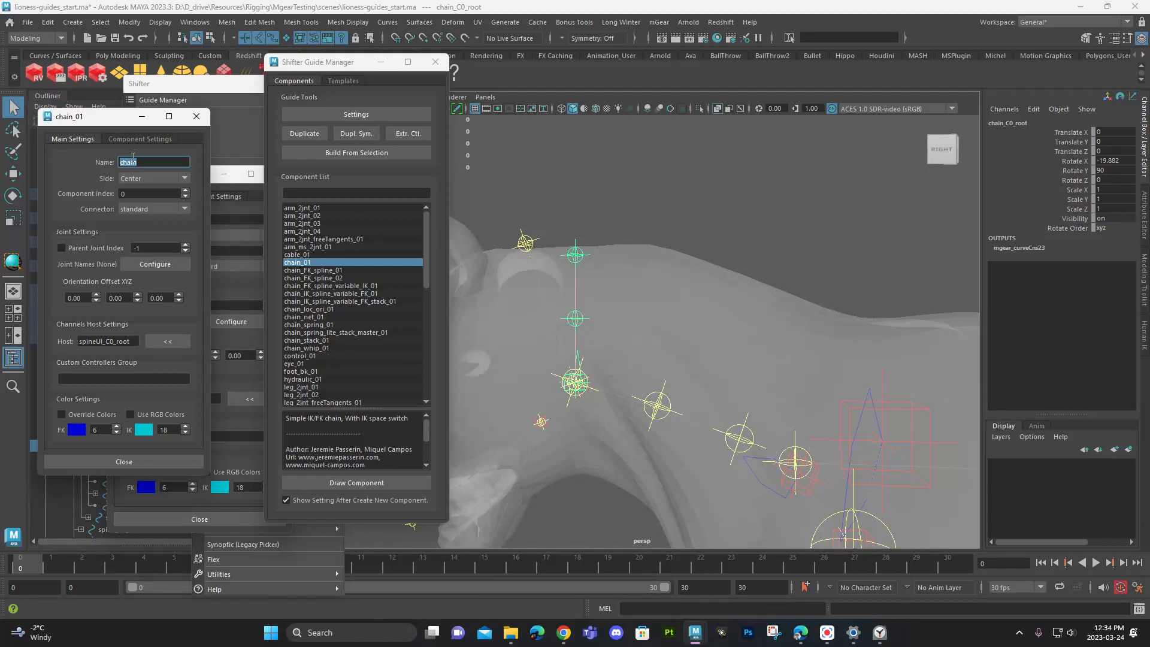
{"action": "left_click", "coordinate": [128, 180]}
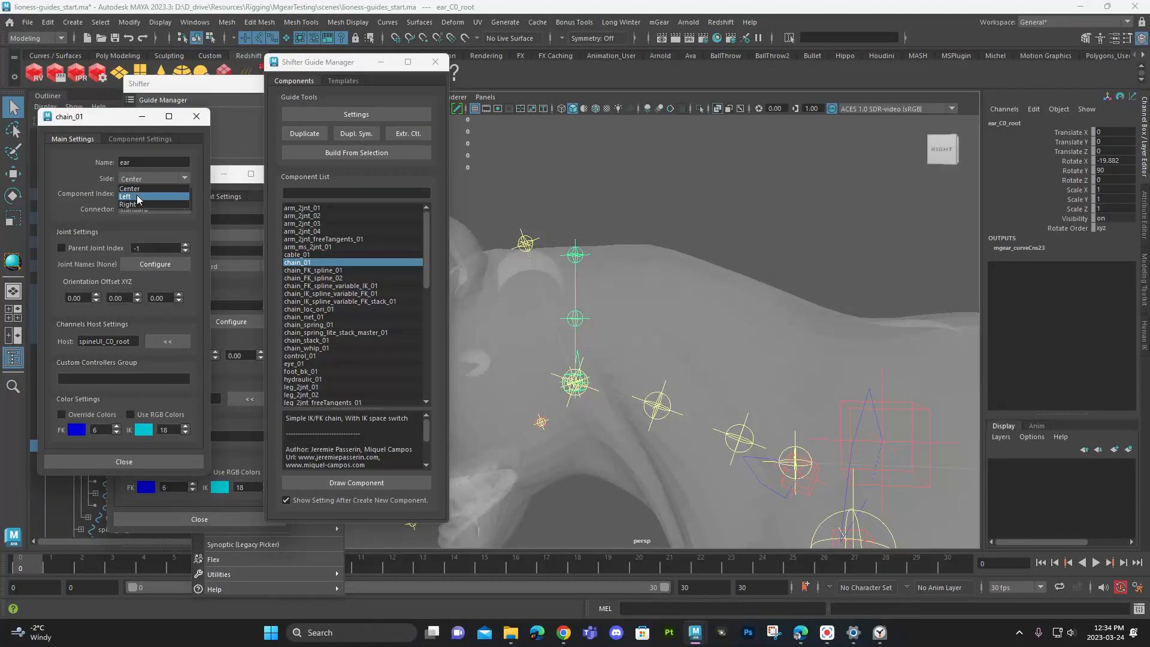
{"action": "left_click", "coordinate": [138, 197]}
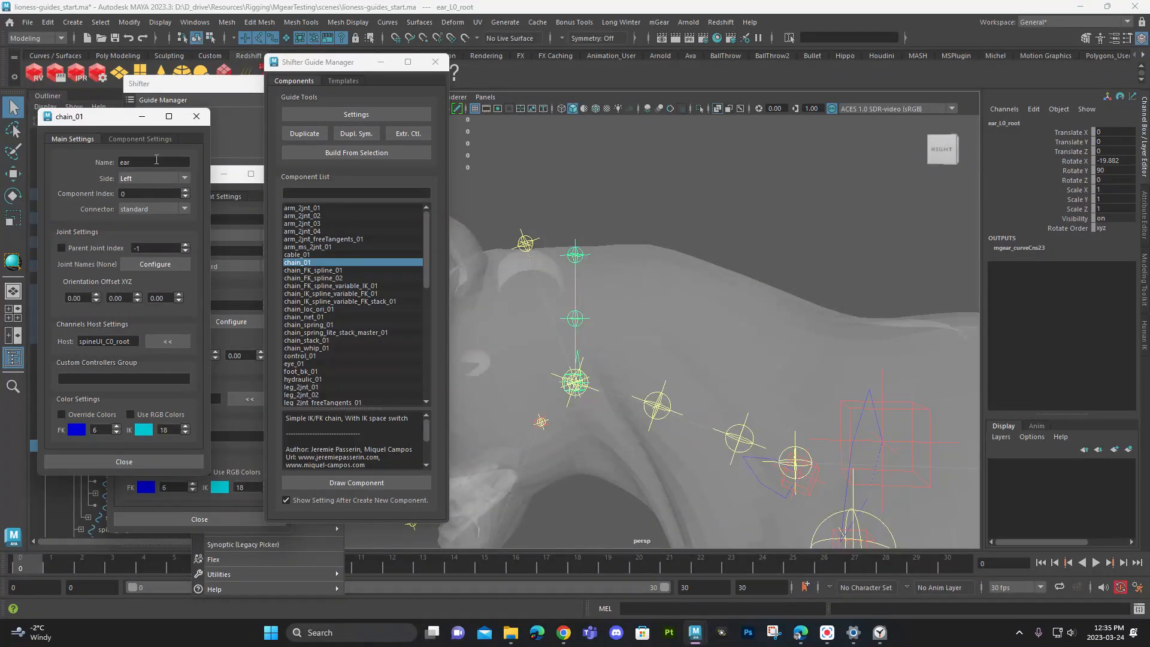
- Move the ear_L0_root guide from the head up to the base of the lioness's left ear
{"action": "left_click_drag", "start_coordinate": [534, 246], "coordinate": [700, 263], "text": "alt"}
{"action": "key", "text": "w"}
{"action": "left_click_drag", "start_coordinate": [699, 264], "coordinate": [617, 288], "text": "alt"}
{"action": "left_click_drag", "start_coordinate": [607, 289], "coordinate": [523, 292]}
{"action": "left_click_drag", "start_coordinate": [523, 293], "coordinate": [651, 290], "text": "alt"}
{"action": "right_click_drag", "start_coordinate": [651, 290], "coordinate": [771, 293], "text": "alt"}
{"action": "middle_click_drag", "start_coordinate": [772, 293], "coordinate": [772, 375], "text": "alt"}
{"action": "left_click_drag", "start_coordinate": [772, 375], "coordinate": [744, 343], "text": "alt"}
- Scale the ear chain down to about 0.596 and rotate it to follow the direction of the left ear
{"action": "key", "text": "r"}
{"action": "key", "text": "e"}
{"action": "left_click_drag", "start_coordinate": [868, 389], "coordinate": [698, 381]}
{"action": "left_click_drag", "start_coordinate": [628, 460], "coordinate": [499, 423]}
{"action": "left_click_drag", "start_coordinate": [598, 432], "coordinate": [639, 306], "text": "alt"}
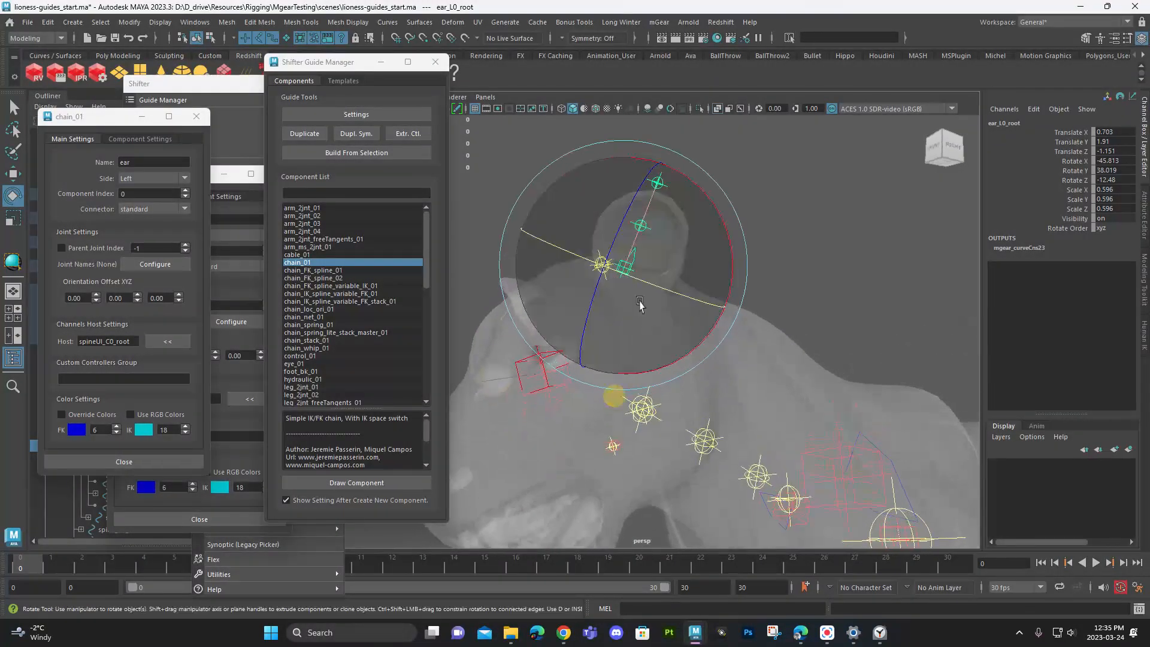
- Refine the ear chain's position and rotation inside the ear, reducing its scale to about 0.531
{"action": "key", "text": "w"}
{"action": "left_click_drag", "start_coordinate": [624, 266], "coordinate": [865, 296]}
{"action": "key", "text": "r"}
{"action": "key", "text": "e"}
{"action": "left_click_drag", "start_coordinate": [915, 367], "coordinate": [695, 314]}
{"action": "left_click_drag", "start_coordinate": [695, 313], "coordinate": [720, 372], "text": "alt"}
{"action": "left_click_drag", "start_coordinate": [731, 468], "coordinate": [721, 404]}
{"action": "right_click_drag", "start_coordinate": [721, 404], "coordinate": [590, 318], "text": "alt"}
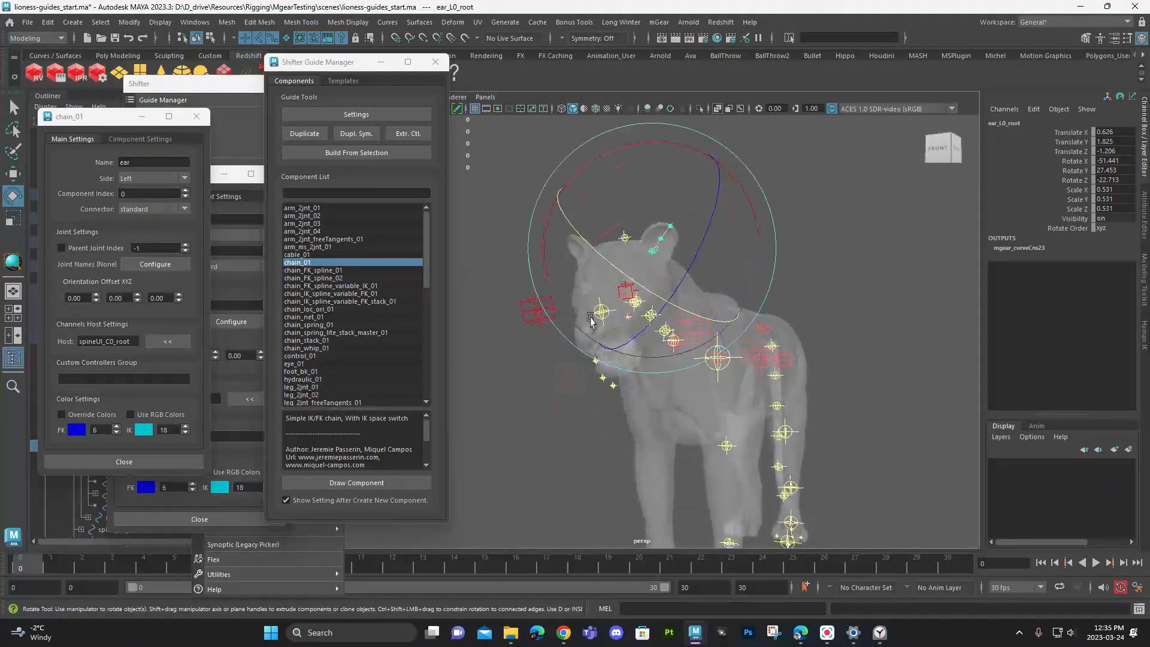
- Draw a chain_01 component under footFront_L0_0_loc in the left front paw, with 2 sections, direction Z and spacing 1.0000
{"action": "left_click", "coordinate": [850, 321]}
{"action": "left_click_drag", "start_coordinate": [850, 321], "coordinate": [624, 374], "text": "alt"}
{"action": "middle_click_drag", "start_coordinate": [704, 487], "coordinate": [623, 360], "text": "alt"}
{"action": "right_click_drag", "start_coordinate": [623, 360], "coordinate": [803, 475], "text": "alt"}
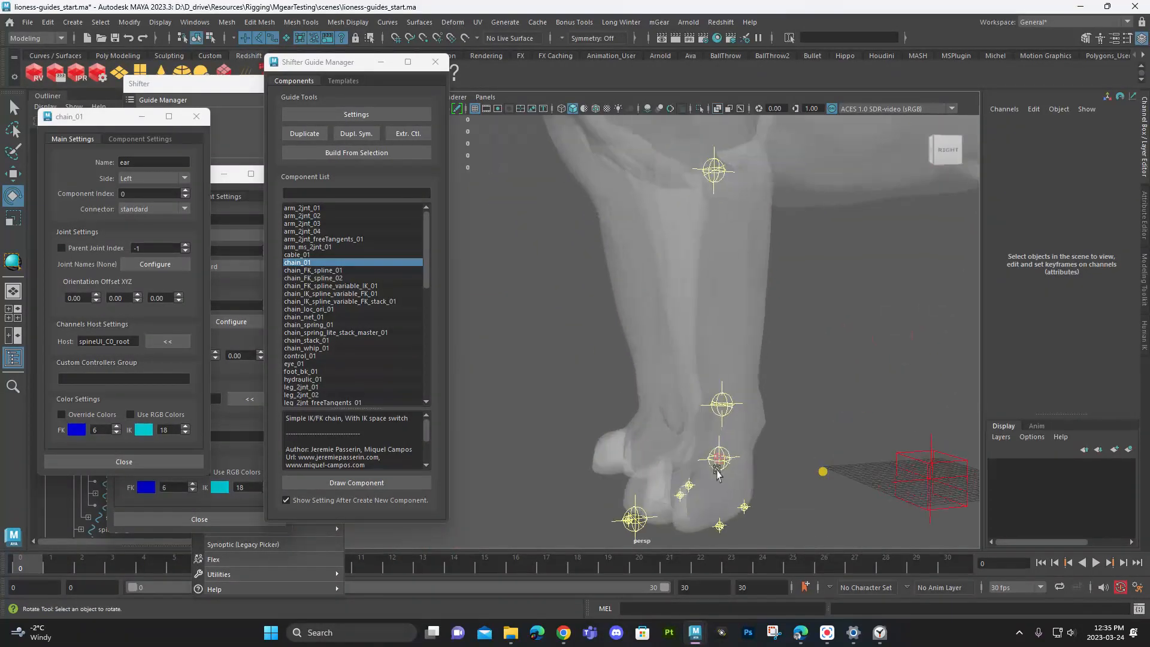
{"action": "left_click_drag", "start_coordinate": [803, 475], "coordinate": [923, 489], "text": "alt"}
{"action": "right_click_drag", "start_coordinate": [707, 384], "coordinate": [865, 475], "text": "alt"}
{"action": "middle_click_drag", "start_coordinate": [683, 473], "coordinate": [849, 376], "text": "alt"}
{"action": "left_click_drag", "start_coordinate": [851, 375], "coordinate": [594, 390], "text": "alt"}
{"action": "left_click", "coordinate": [792, 402]}
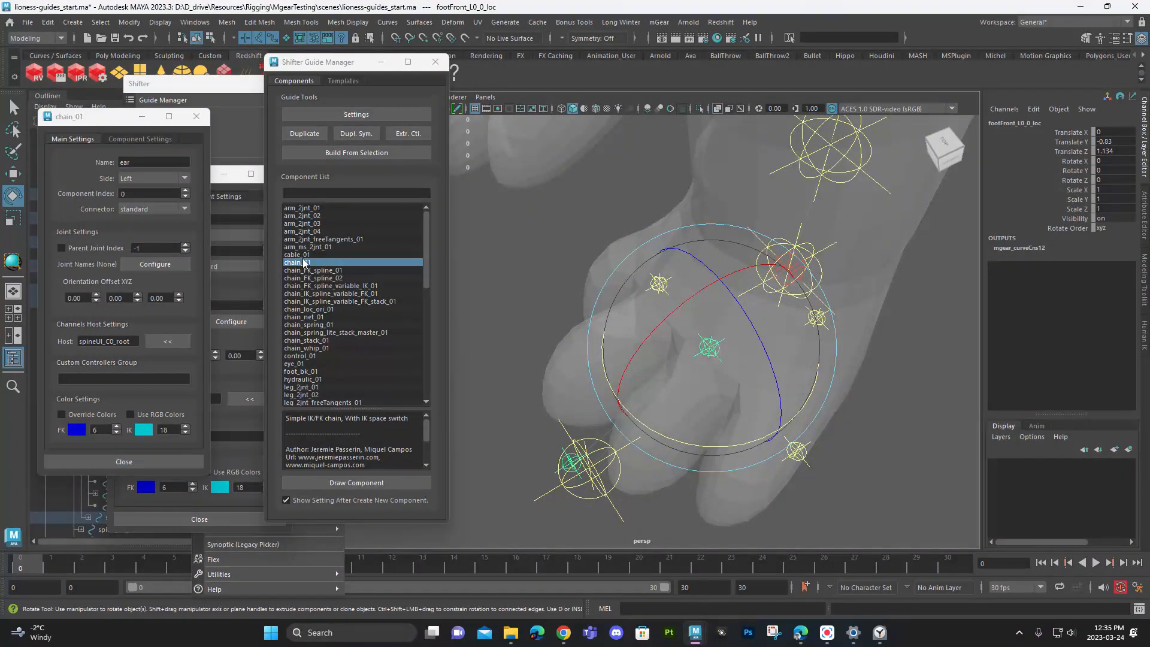
{"action": "left_click", "coordinate": [367, 482]}
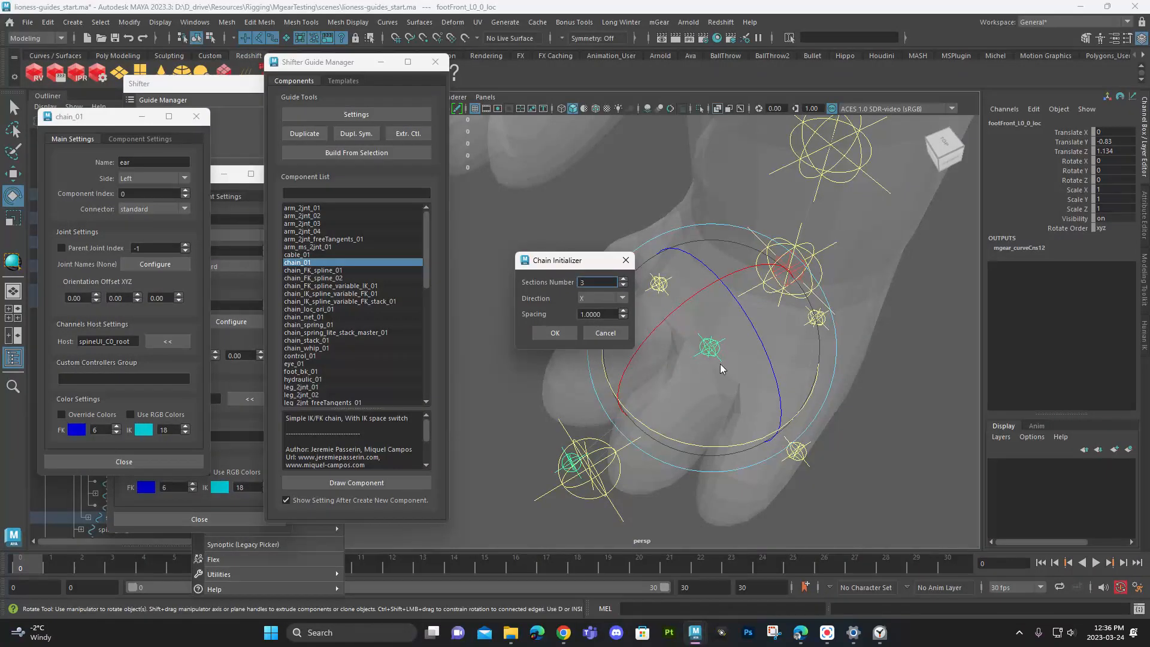
{"action": "type", "text": "8"}
{"action": "type", "text": "2"}
{"action": "left_click", "coordinate": [602, 296]}
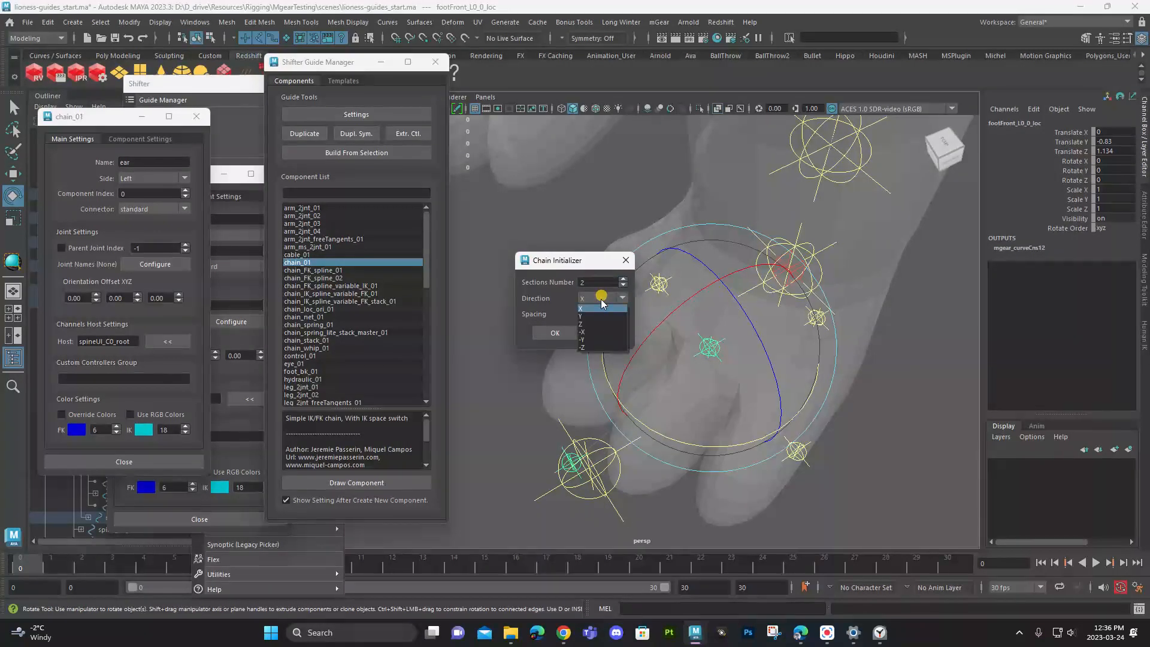
{"action": "left_click", "coordinate": [606, 320]}
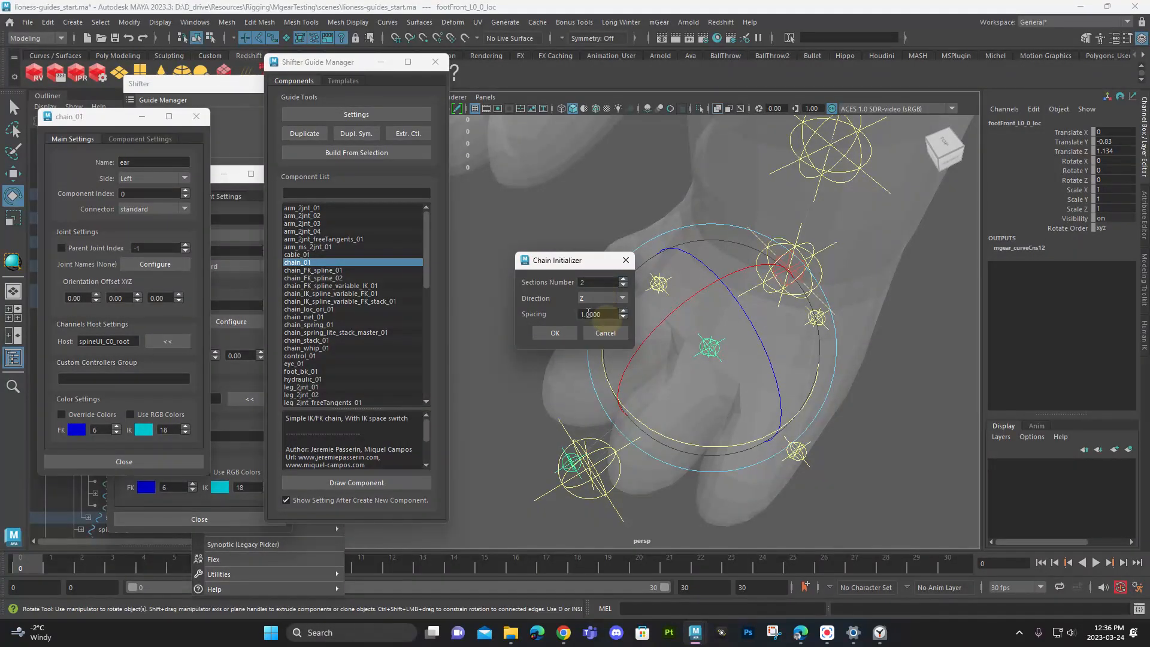
{"action": "left_click", "coordinate": [557, 335]}
- Move the new chain's root over the first toe at the paw's side and rotate it toward the toe's tip
{"action": "left_click_drag", "start_coordinate": [519, 383], "coordinate": [699, 380], "text": "alt"}
{"action": "key", "text": "w"}
{"action": "left_click_drag", "start_coordinate": [772, 288], "coordinate": [644, 271]}
{"action": "left_click_drag", "start_coordinate": [595, 339], "coordinate": [653, 329]}
{"action": "key", "text": "e"}
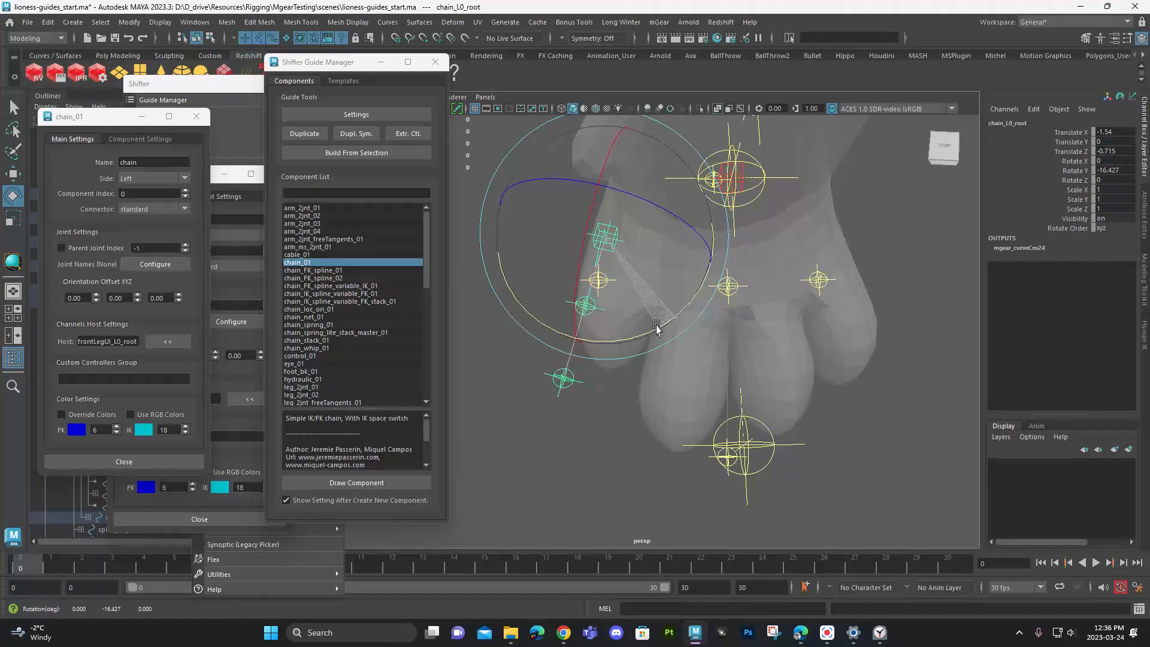
{"action": "key", "text": "w"}
{"action": "left_click_drag", "start_coordinate": [664, 248], "coordinate": [688, 251]}
{"action": "left_click_drag", "start_coordinate": [606, 348], "coordinate": [607, 346]}
- Scale the toe chain to about 0.894, turn it to about -22.2 in Rotate Y, and shift its root onto the toe's centre
{"action": "key", "text": "r"}
{"action": "left_click_drag", "start_coordinate": [630, 241], "coordinate": [699, 426]}
{"action": "key", "text": "e"}
{"action": "left_click_drag", "start_coordinate": [698, 426], "coordinate": [647, 413], "text": "alt"}
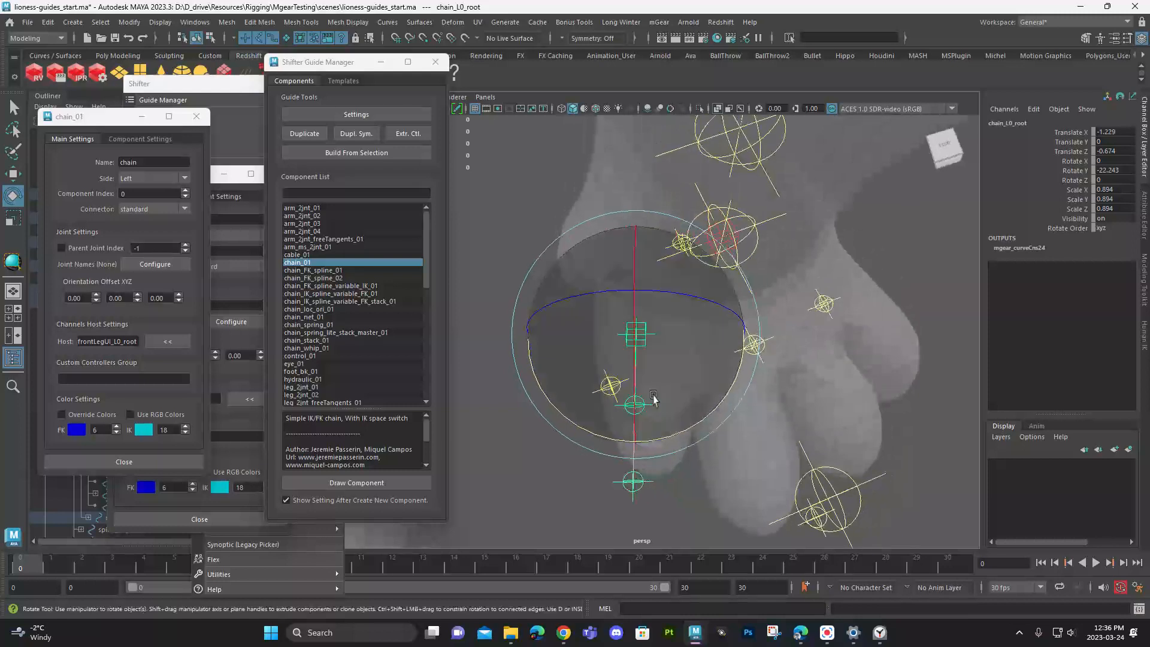
{"action": "key", "text": "w"}
{"action": "left_click_drag", "start_coordinate": [659, 333], "coordinate": [675, 332]}
{"action": "left_click_drag", "start_coordinate": [652, 425], "coordinate": [649, 415]}
{"action": "left_click_drag", "start_coordinate": [670, 420], "coordinate": [663, 381], "text": "alt"}
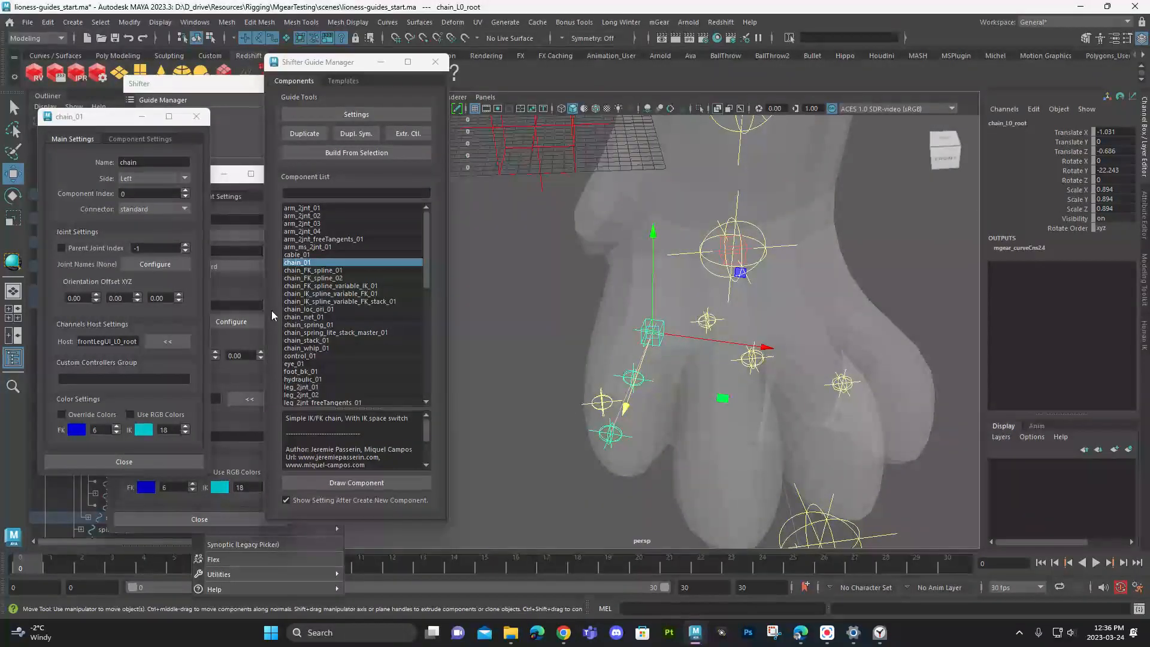
- Rename the first toe's chain component as toe
{"action": "double_click", "coordinate": [143, 166]}
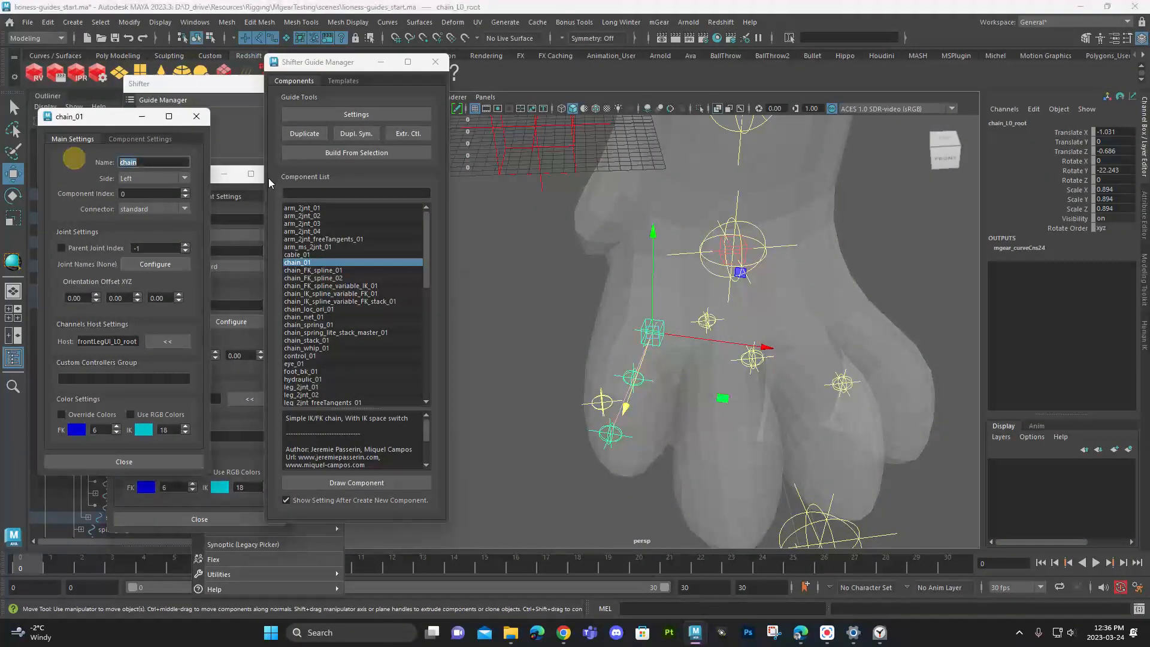
{"action": "type", "text": "toes"}
{"action": "key", "text": "Return"}
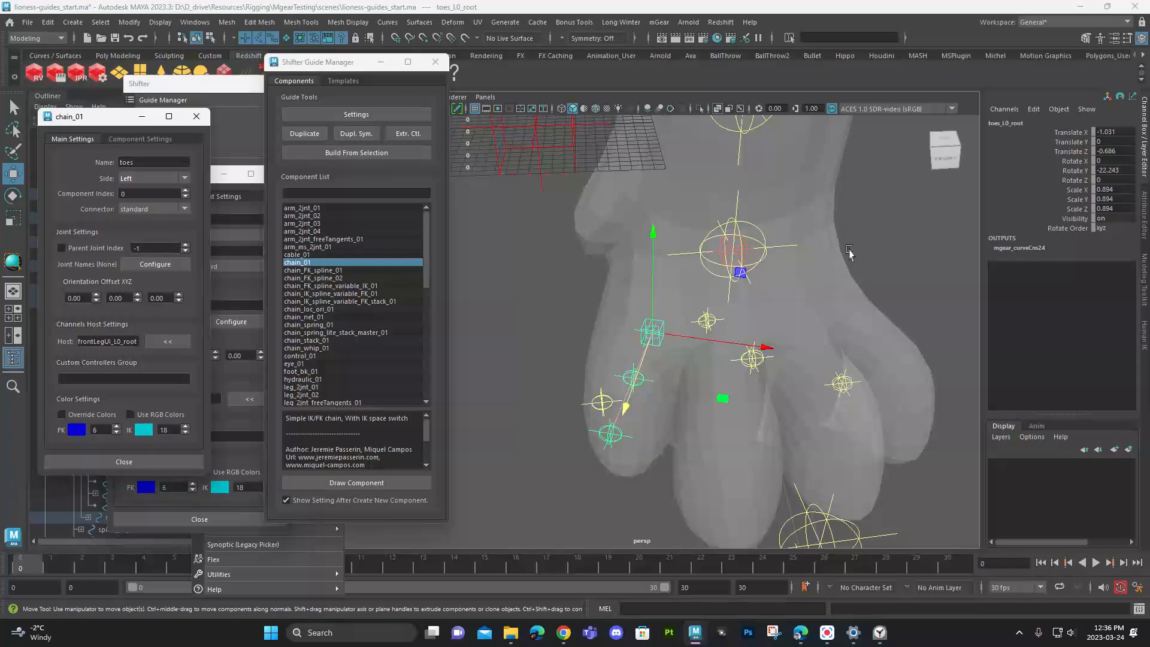
{"action": "left_click", "coordinate": [155, 162]}
{"action": "key", "text": "BackSpace"}
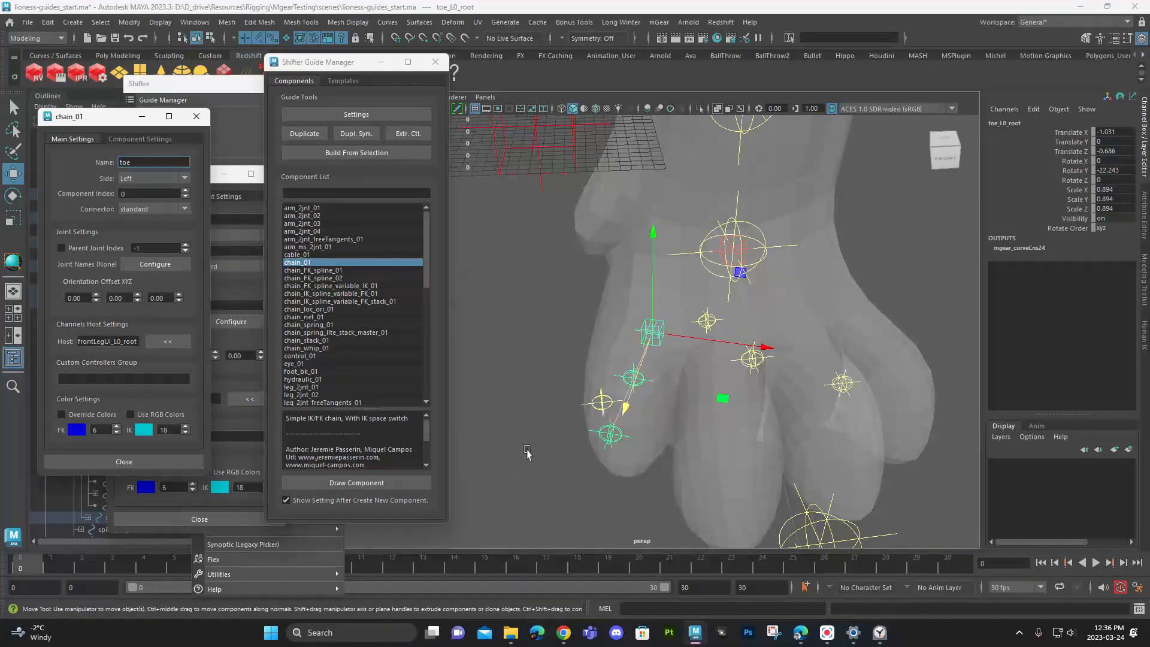
{"action": "left_click_drag", "start_coordinate": [722, 329], "coordinate": [676, 330], "text": "alt"}
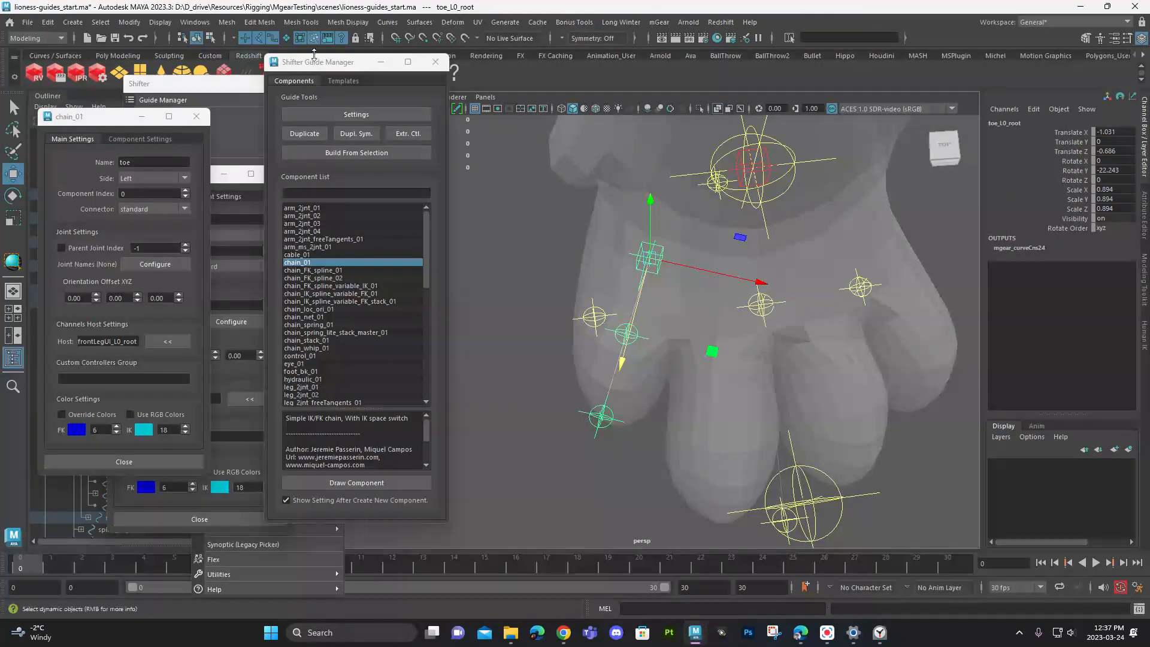
- Duplicate the toe chain with the Guide Manager and move the copy onto the neighbouring second toe
{"action": "left_click_drag", "start_coordinate": [337, 68], "coordinate": [427, 135]}
{"action": "left_click", "coordinate": [214, 85]}
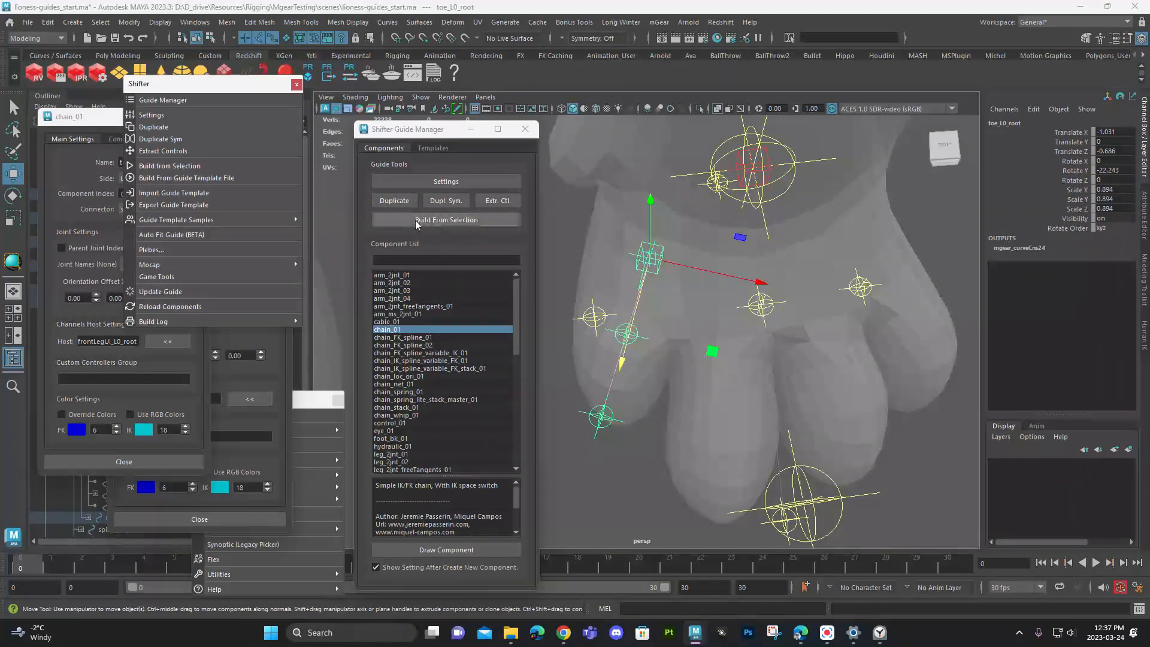
{"action": "left_click", "coordinate": [393, 201]}
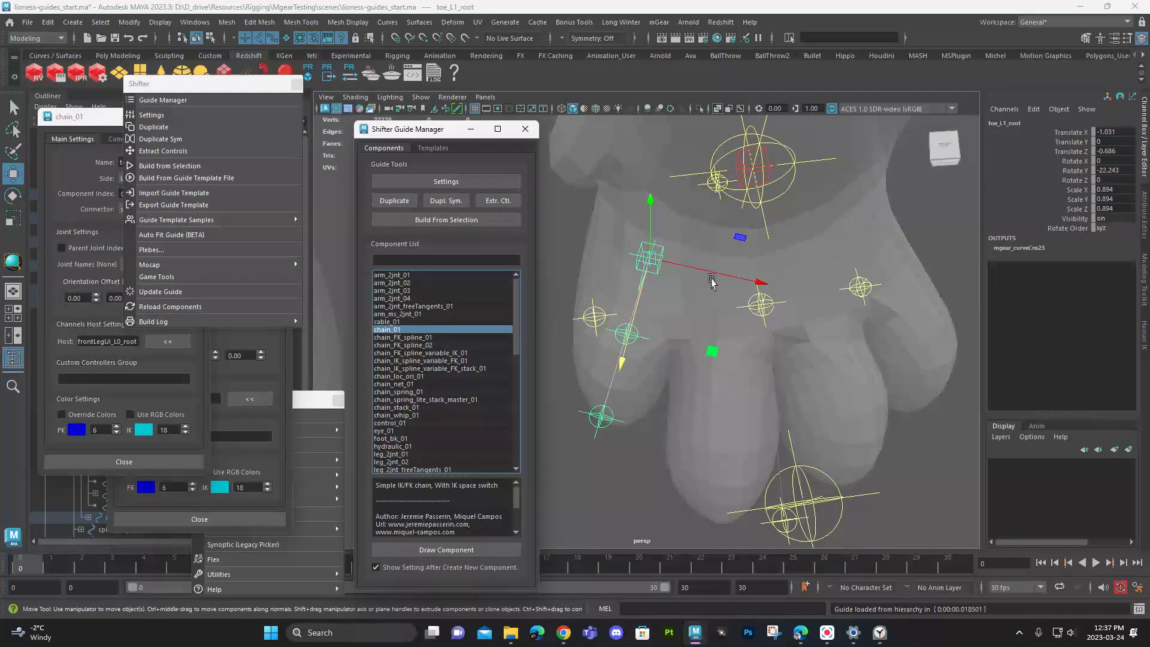
{"action": "left_click_drag", "start_coordinate": [704, 273], "coordinate": [775, 287]}
- Rotate the duplicated chain to about -10.9 in Rotate Y and scale it to about 1.072 to fit the second toe
{"action": "key", "text": "e"}
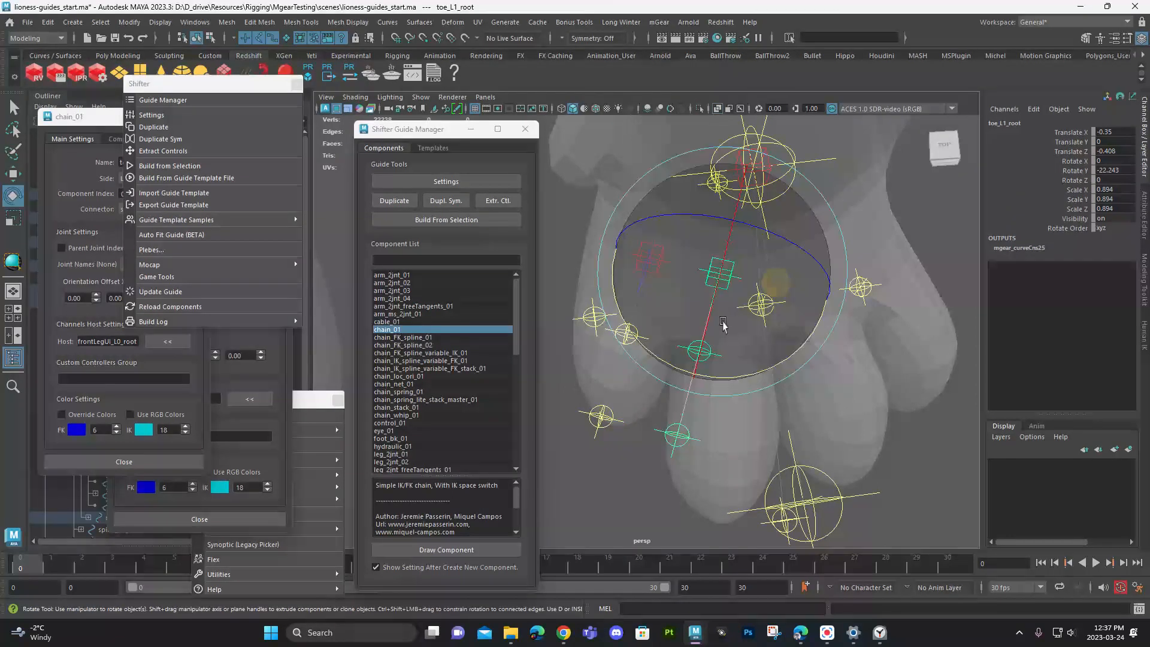
{"action": "left_click_drag", "start_coordinate": [737, 375], "coordinate": [723, 407]}
{"action": "key", "text": "w"}
{"action": "key", "text": "r"}
{"action": "left_click_drag", "start_coordinate": [720, 304], "coordinate": [758, 303]}
- Lower both toe chain roots into the paw to about -0.191 in Translate Y, and leave the second one selected
{"action": "left_click_drag", "start_coordinate": [740, 357], "coordinate": [605, 250], "text": "alt"}
{"action": "left_click", "coordinate": [655, 277]}
{"action": "key", "text": "w"}
{"action": "left_click_drag", "start_coordinate": [712, 251], "coordinate": [654, 313], "text": "alt"}
{"action": "left_click_drag", "start_coordinate": [726, 339], "coordinate": [654, 337], "text": "alt"}
{"action": "left_click", "coordinate": [695, 314]}
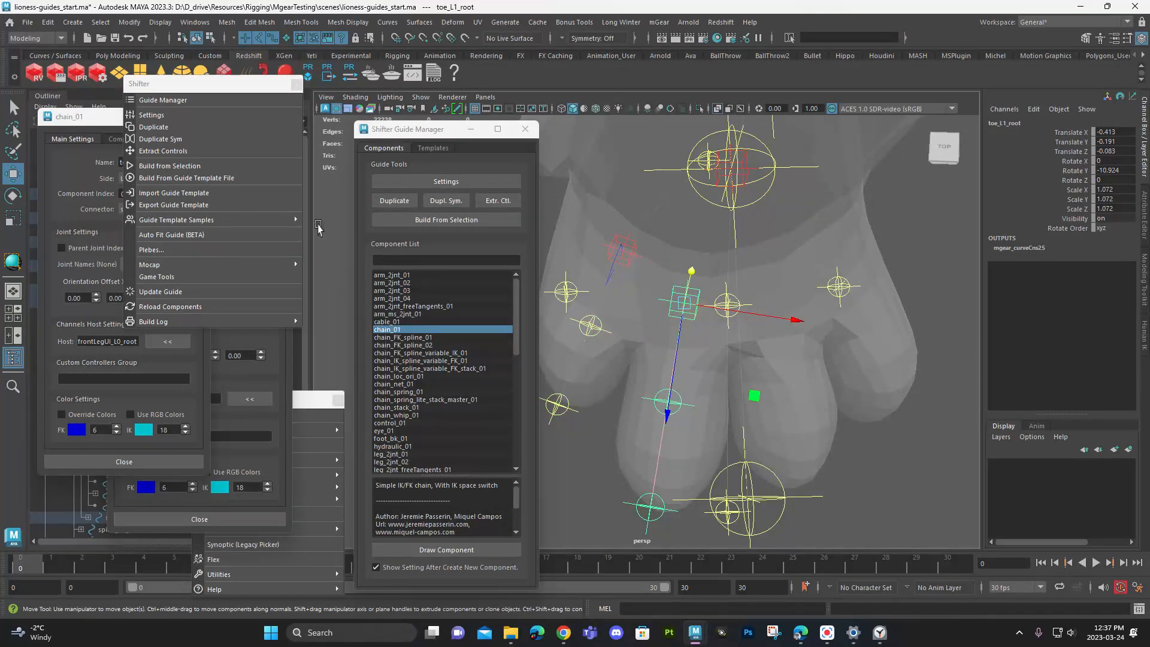
- Reopen the component settings for the duplicated second-toe chain and rename it toe2
{"action": "left_click", "coordinate": [105, 122]}
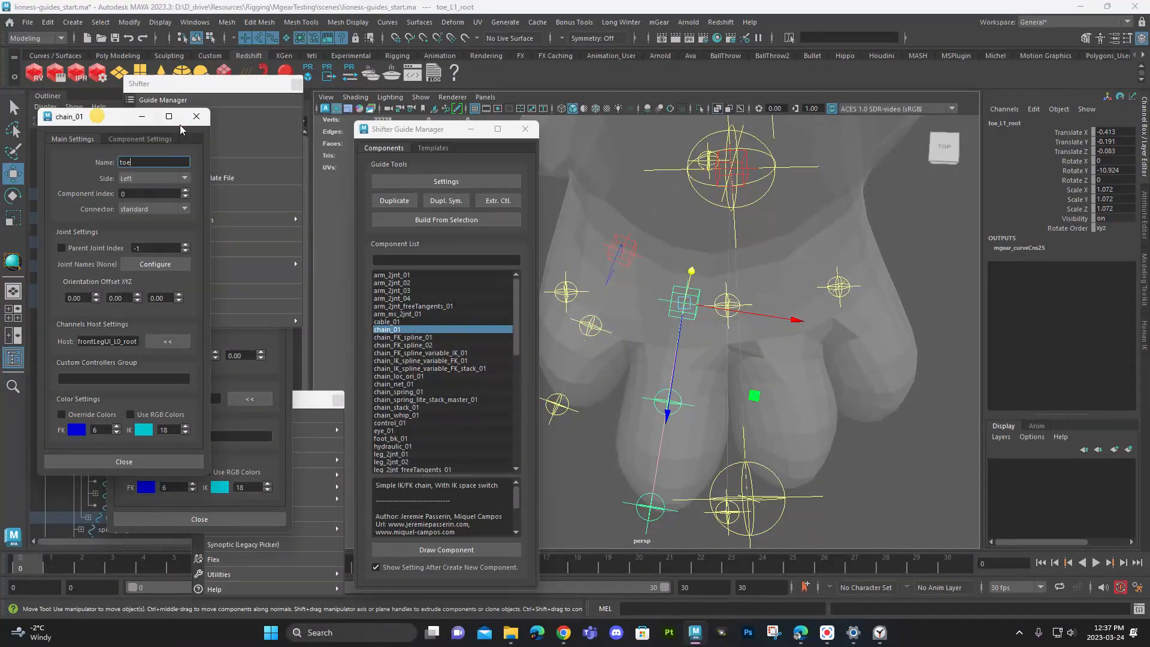
{"action": "left_click", "coordinate": [196, 118]}
{"action": "left_click_drag", "start_coordinate": [426, 129], "coordinate": [284, 65]}
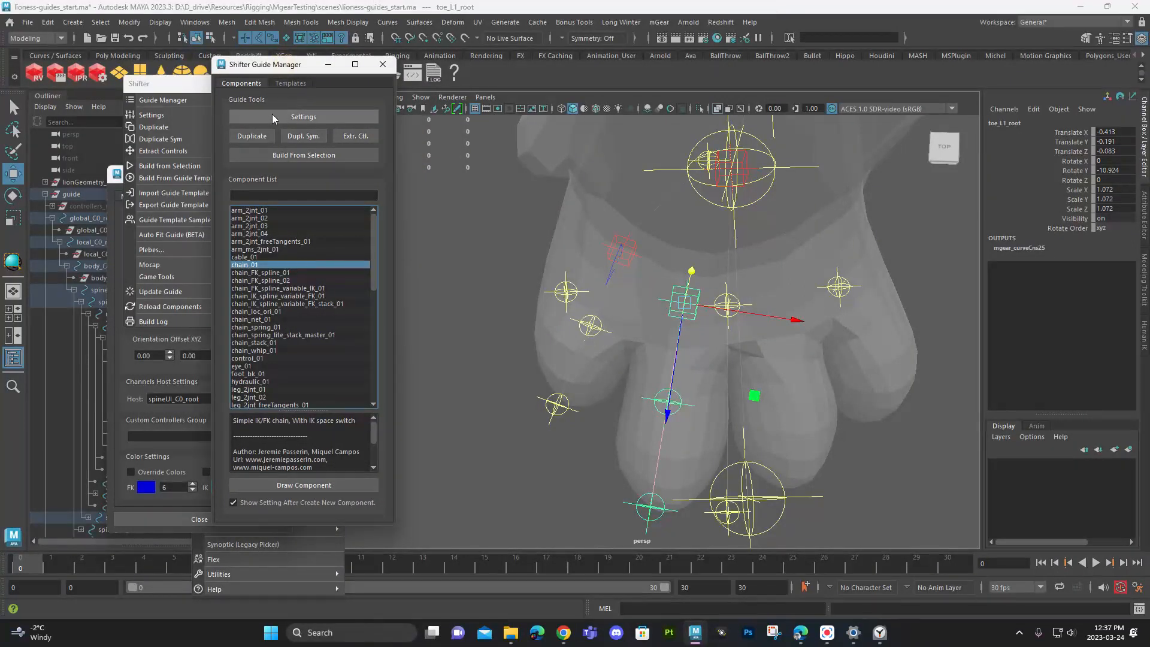
{"action": "left_click", "coordinate": [294, 116]}
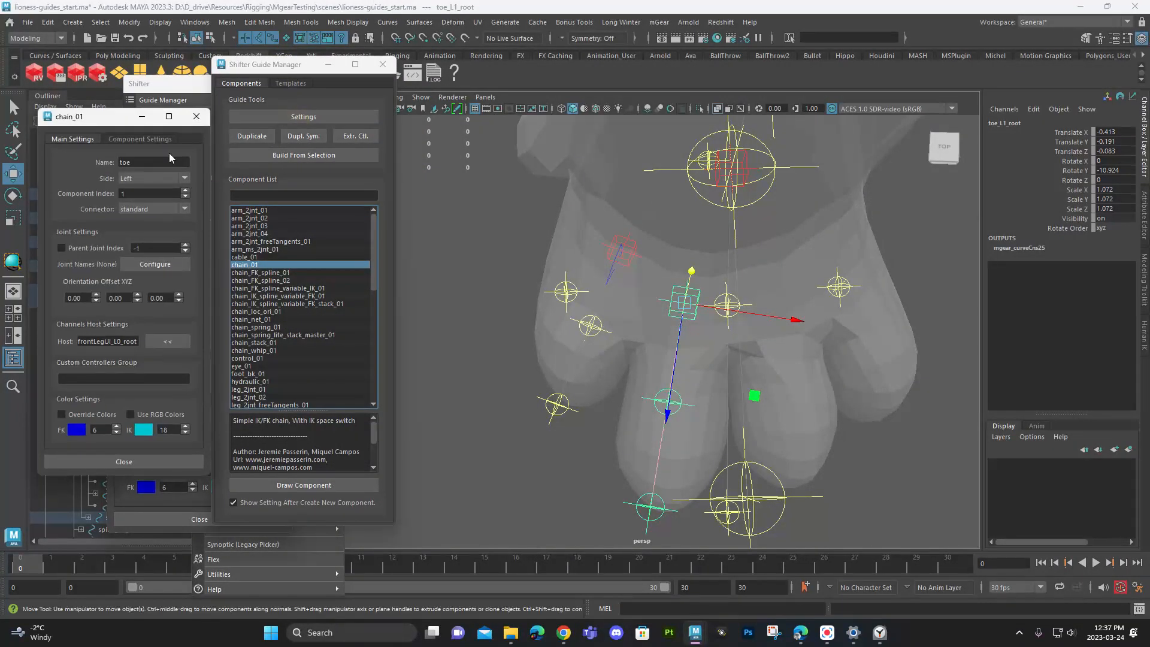
{"action": "double_click", "coordinate": [146, 162]}
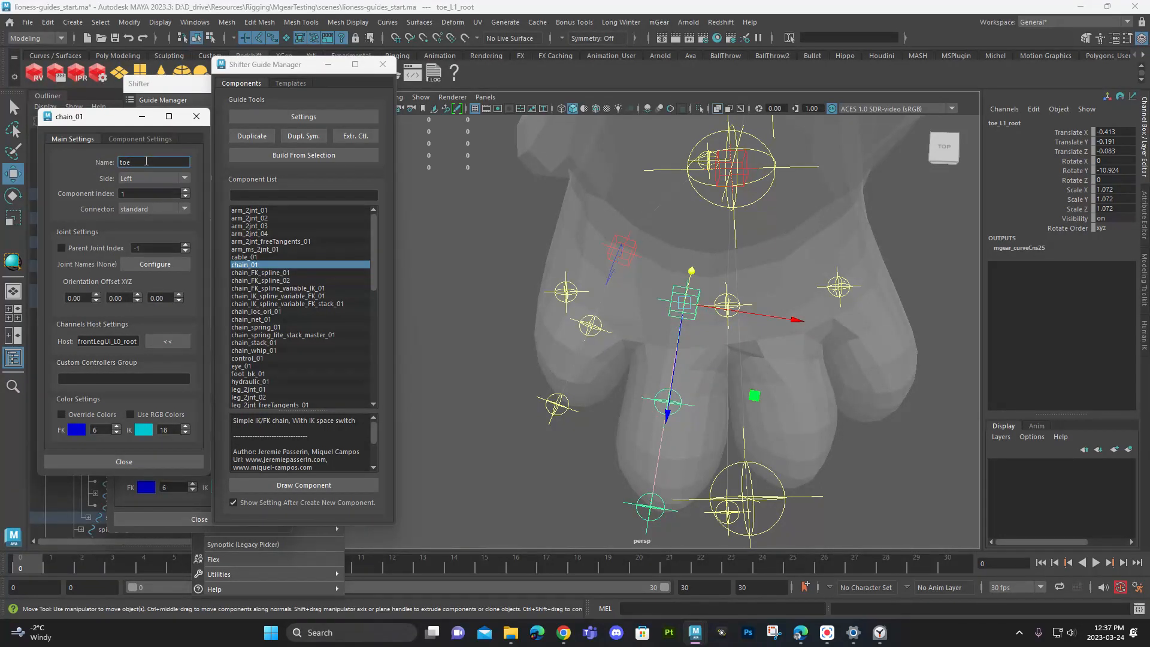
{"action": "left_click", "coordinate": [624, 262]}
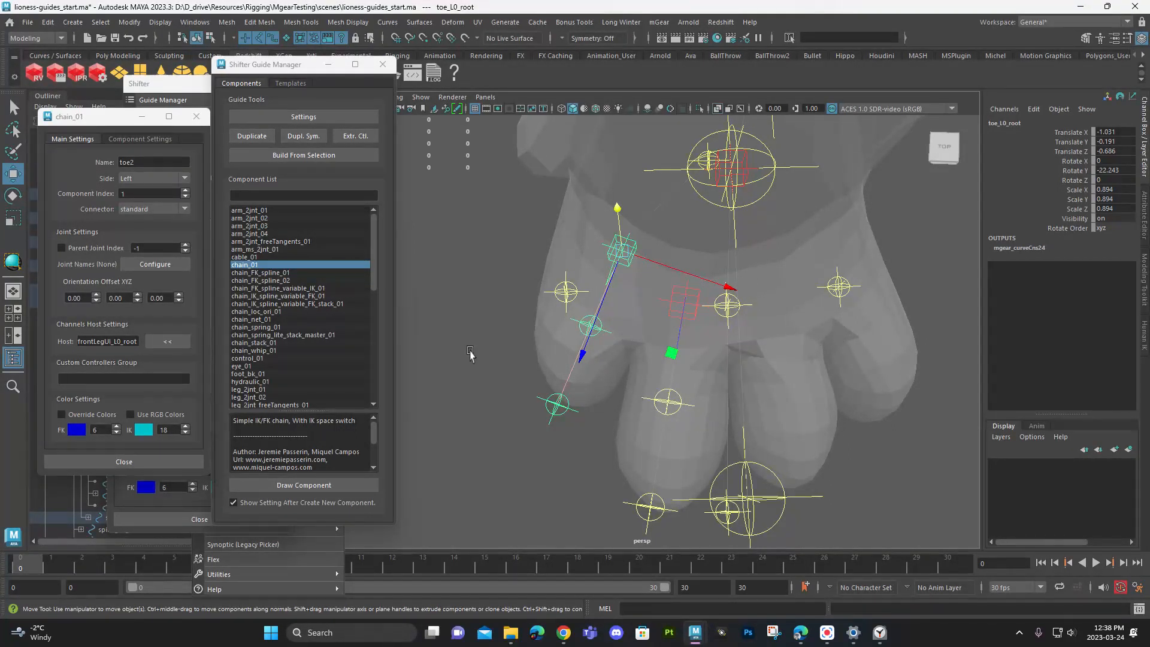
{"action": "left_click", "coordinate": [156, 161]}
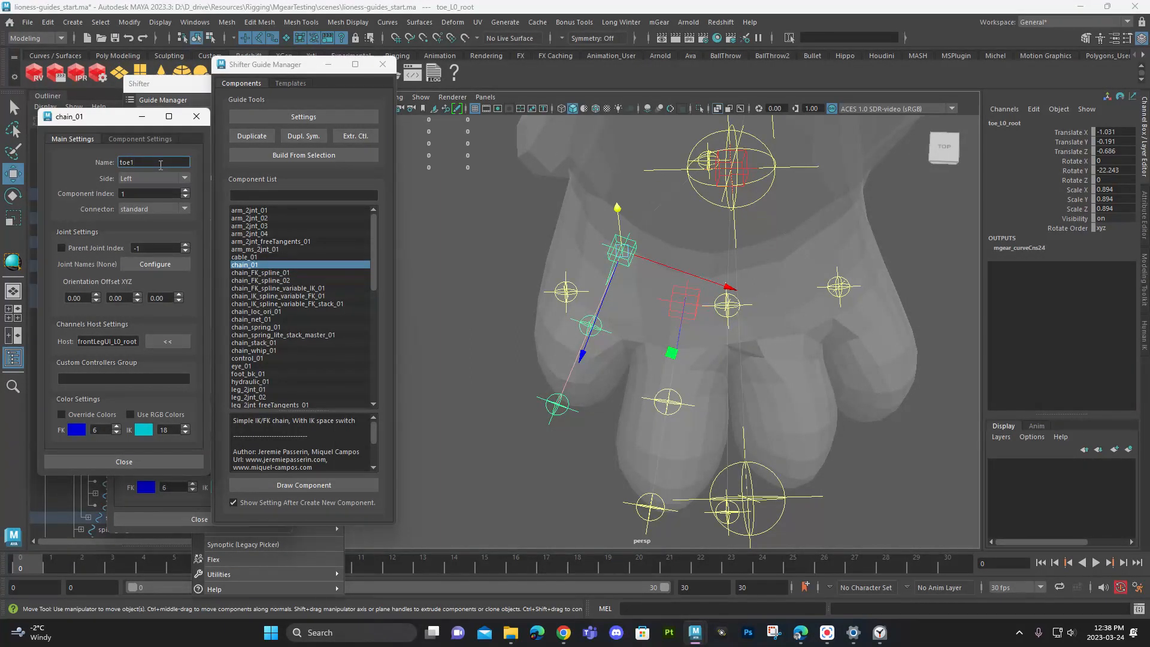
{"action": "key", "text": "BackSpace"}
{"action": "type", "text": "2"}
{"action": "key", "text": "Return"}
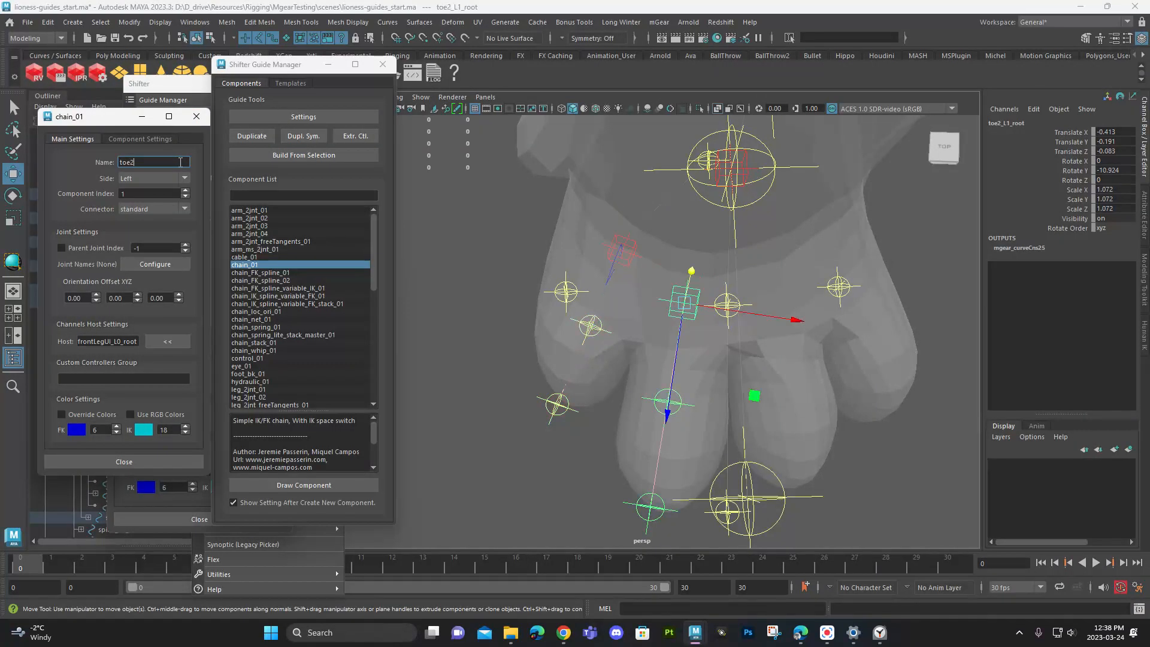
- Open the component settings for the first toe chain, toe_L0_root, and rename it toe1
{"action": "left_click", "coordinate": [196, 117]}
{"action": "left_click", "coordinate": [625, 270]}
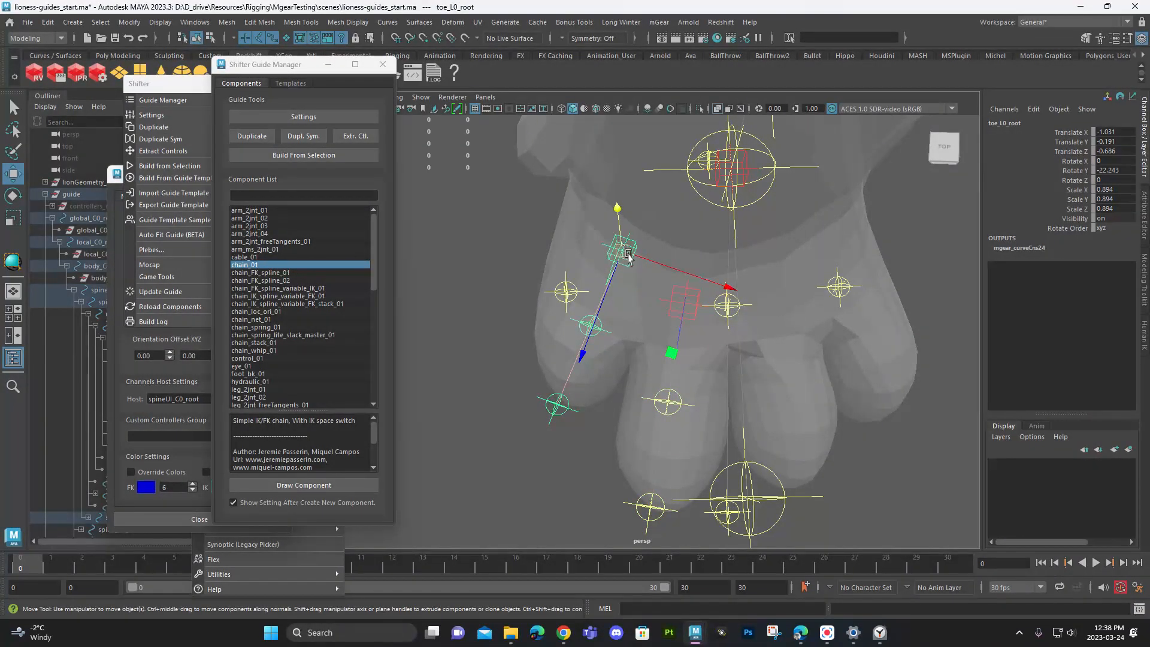
{"action": "left_click", "coordinate": [321, 117]}
{"action": "left_click", "coordinate": [152, 163]}
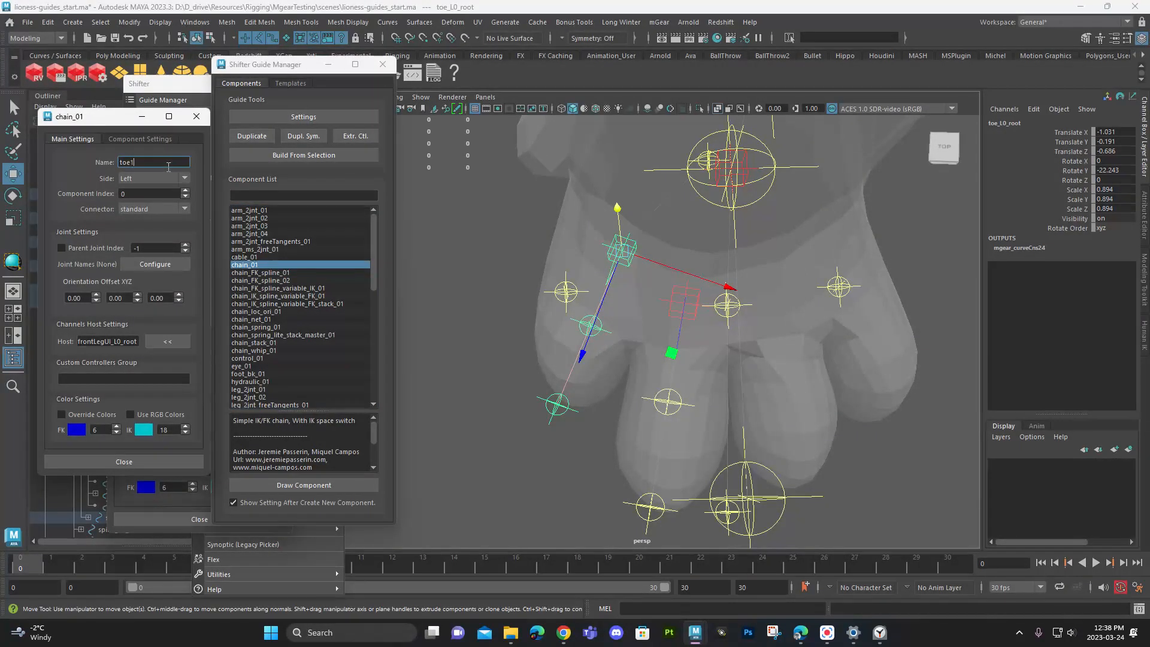
- Duplicate the toe2 chain and place the copy on the third toe, at about 0.435 in Translate X and 3.9 in Rotate Y
{"action": "left_click", "coordinate": [689, 322]}
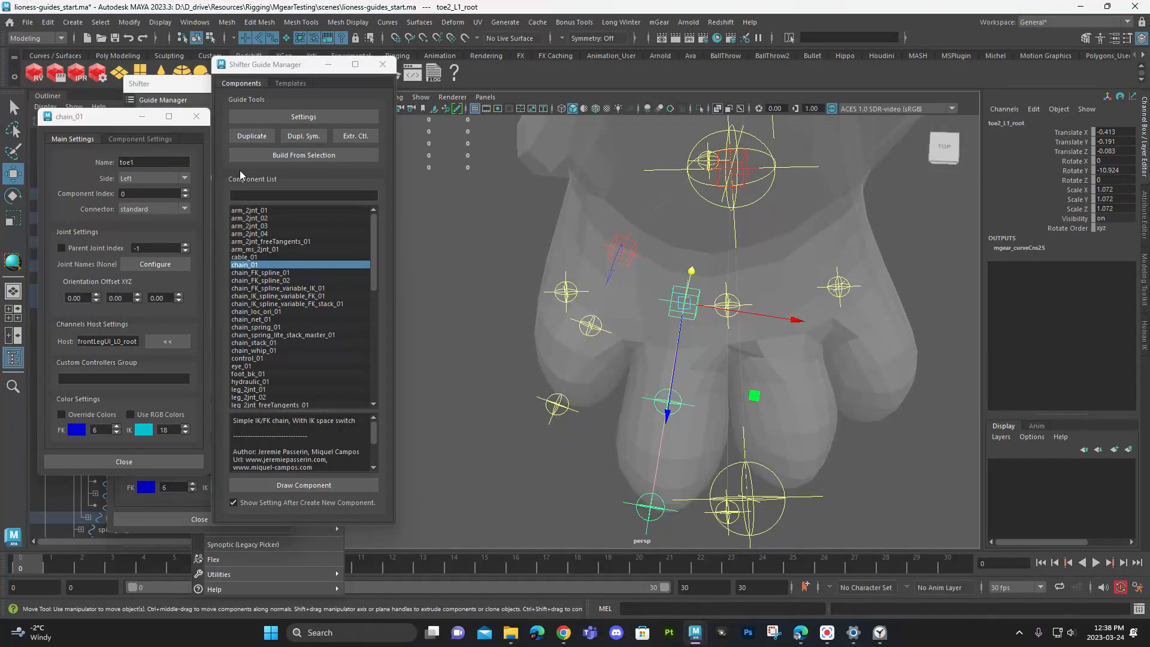
{"action": "left_click", "coordinate": [241, 137]}
{"action": "left_click_drag", "start_coordinate": [765, 323], "coordinate": [834, 346]}
{"action": "mouse_move", "coordinate": [766, 395]}
{"action": "left_mouse_down"}
{"action": "mouse_move", "coordinate": [771, 386]}
{"action": "mouse_move", "coordinate": [742, 404]}
{"action": "mouse_move", "coordinate": [765, 407]}
{"action": "left_mouse_up"}
{"action": "key", "text": "e"}
{"action": "key", "text": "w"}
{"action": "left_click_drag", "start_coordinate": [816, 302], "coordinate": [802, 303]}
{"action": "left_click_drag", "start_coordinate": [774, 358], "coordinate": [769, 353]}
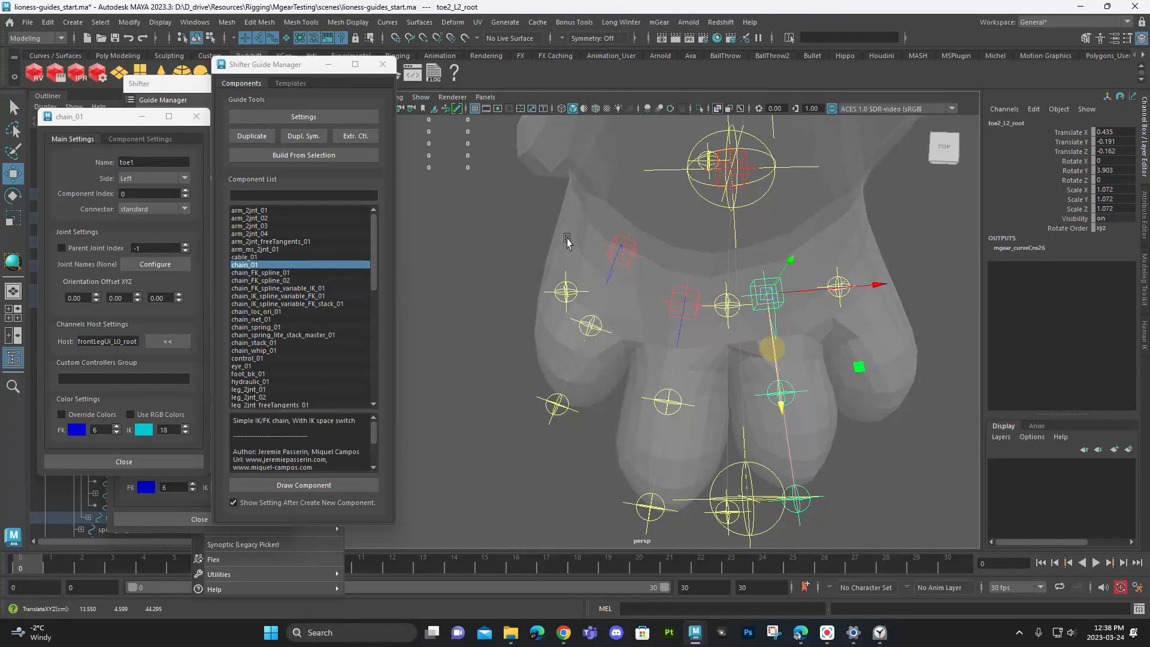
- Scale the third toe's chain to about 1.005 and rotate it to about 4.6 in Rotate Y to follow the toe
{"action": "left_click_drag", "start_coordinate": [852, 277], "coordinate": [809, 376], "text": "alt"}
{"action": "key", "text": "r"}
{"action": "left_click_drag", "start_coordinate": [762, 283], "coordinate": [749, 285]}
{"action": "left_click_drag", "start_coordinate": [747, 289], "coordinate": [774, 351], "text": "alt"}
{"action": "key", "text": "e"}
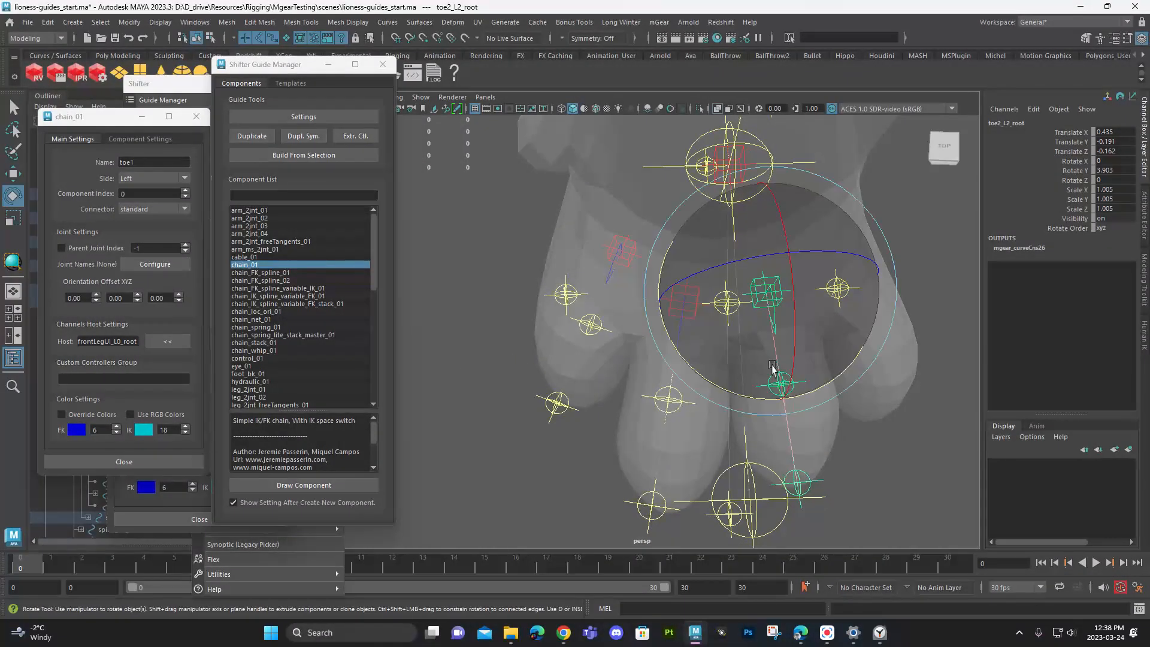
{"action": "left_click_drag", "start_coordinate": [746, 390], "coordinate": [653, 388]}
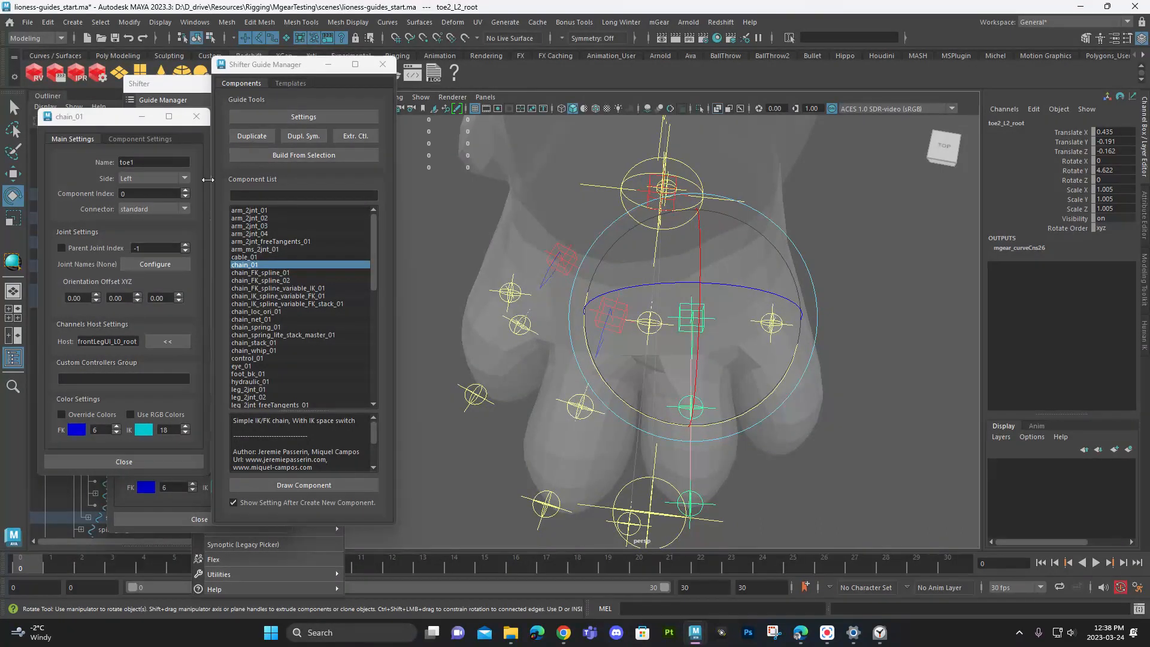
- Reopen the component settings for the third toe's chain and rename it toe3
{"action": "left_click", "coordinate": [196, 116]}
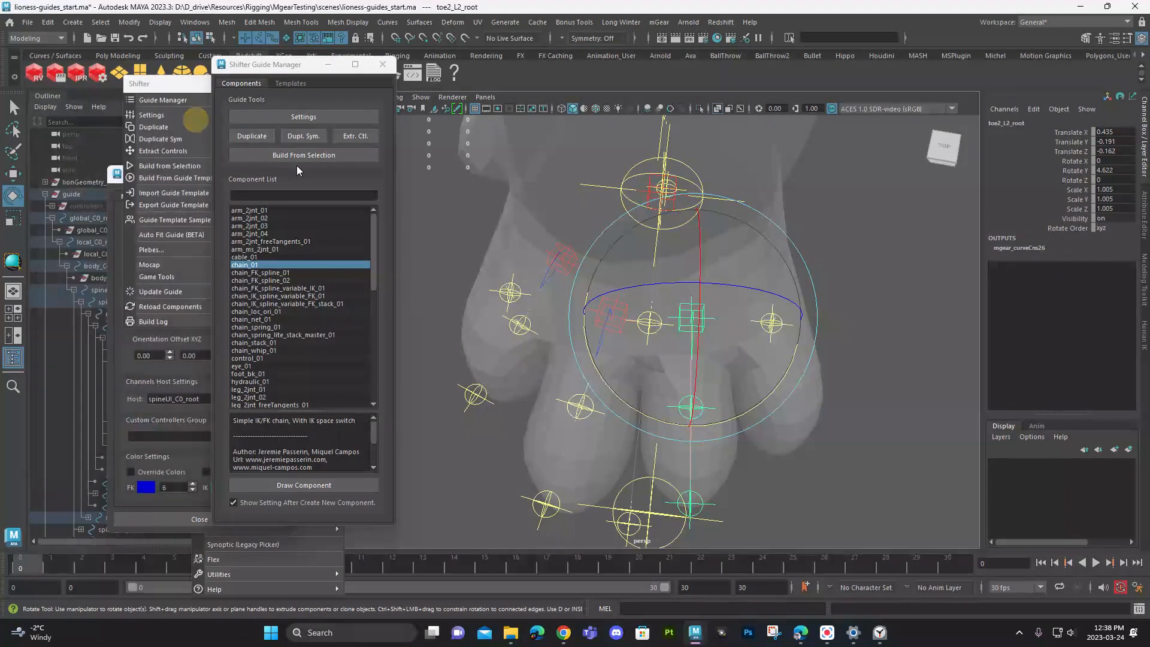
{"action": "left_click", "coordinate": [329, 119]}
{"action": "left_click", "coordinate": [139, 163]}
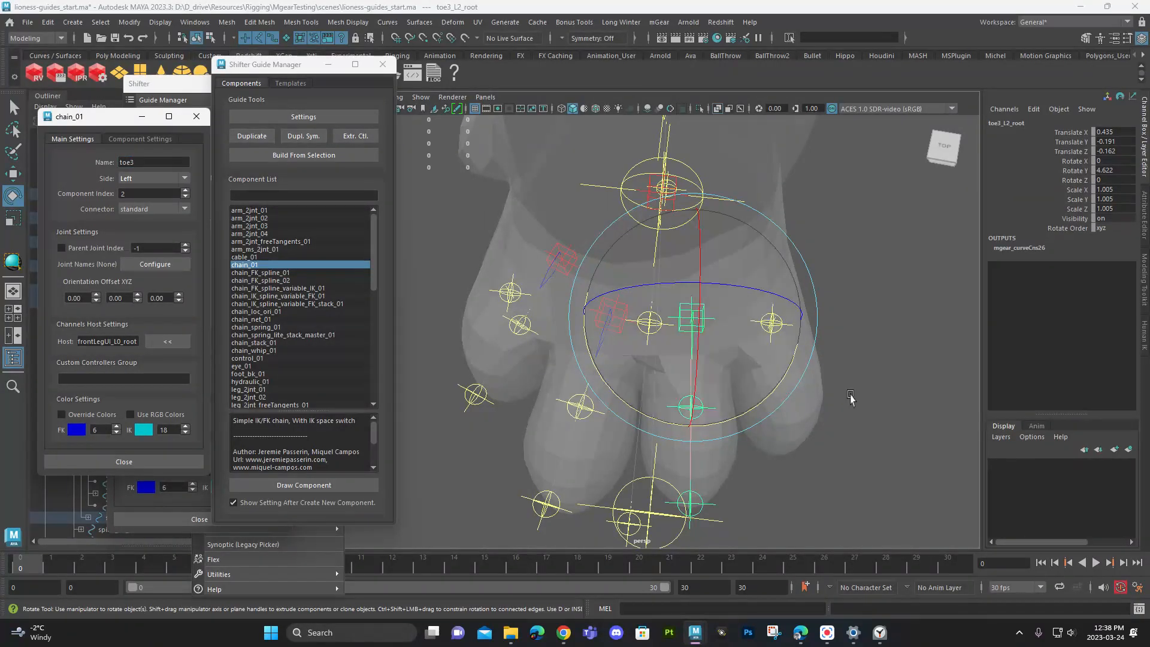
- Duplicate the toe3 chain and fit the copy to the fourth toe, with about 1.019 Translate X, 20.8 Rotate Y and 0.967 scale
{"action": "left_click_drag", "start_coordinate": [850, 393], "coordinate": [778, 401], "text": "alt"}
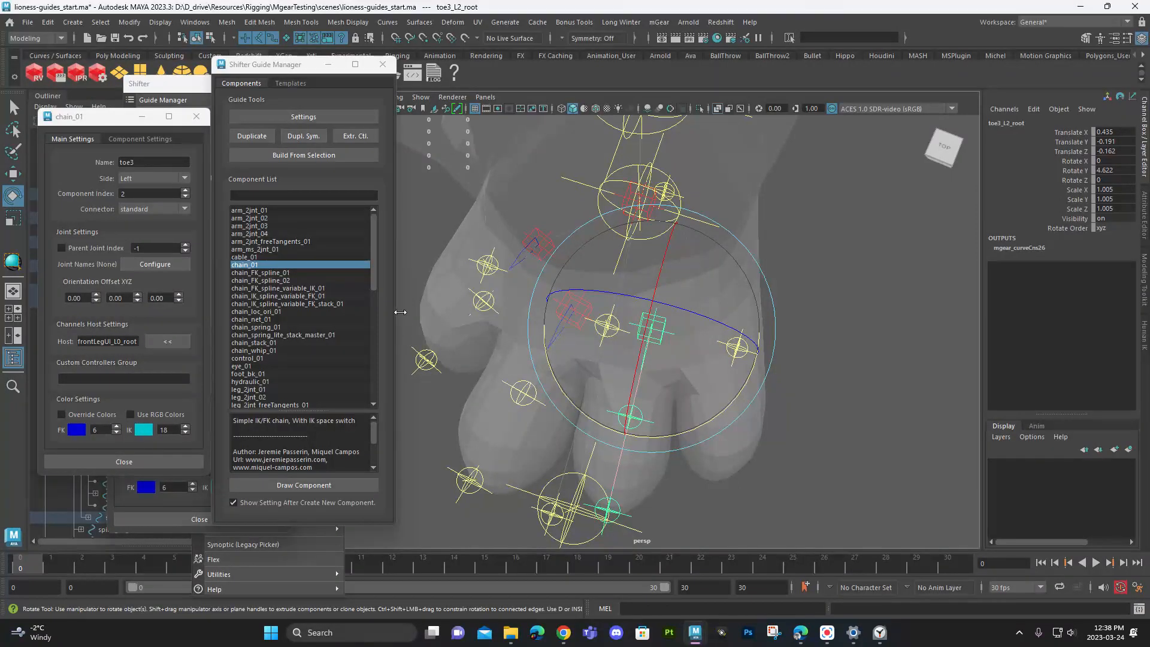
{"action": "left_click", "coordinate": [247, 136]}
{"action": "left_click_drag", "start_coordinate": [705, 422], "coordinate": [732, 404]}
{"action": "key", "text": "w"}
{"action": "left_click_drag", "start_coordinate": [700, 327], "coordinate": [757, 327]}
{"action": "left_click_drag", "start_coordinate": [715, 399], "coordinate": [717, 371]}
{"action": "key", "text": "r"}
{"action": "left_click_drag", "start_coordinate": [707, 301], "coordinate": [738, 392]}
- Select the toe3 chain root and rotate it to about 7.9 in Rotate Y to align with the third toe
{"action": "left_click", "coordinate": [663, 339]}
{"action": "key", "text": "w"}
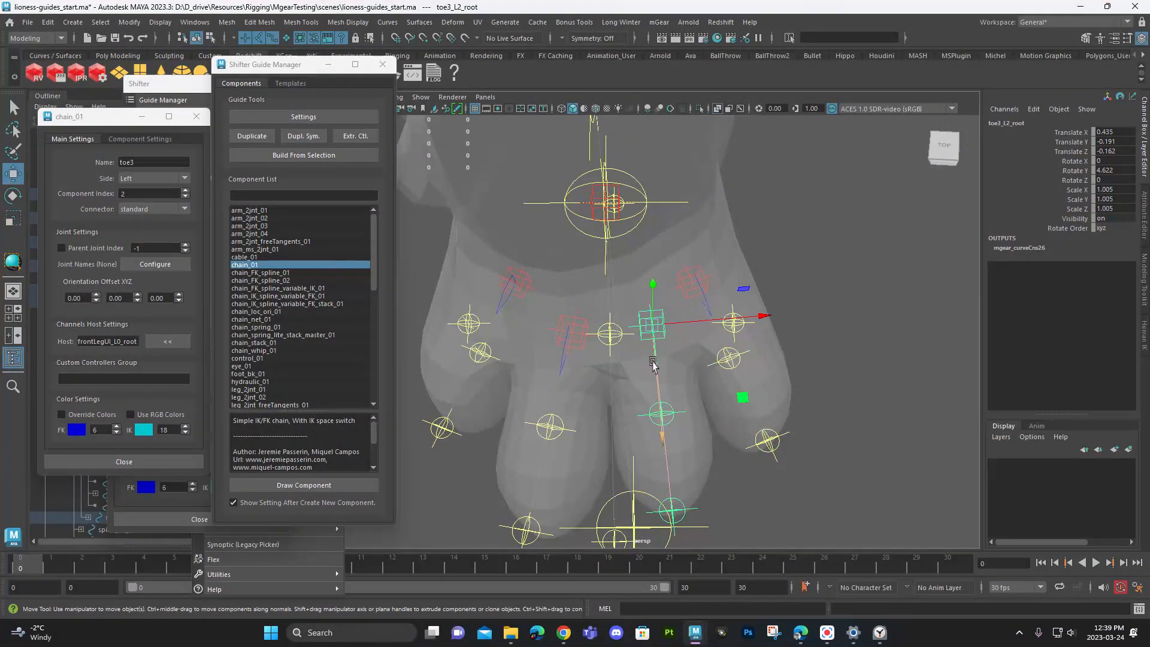
{"action": "key", "text": "e"}
{"action": "left_click_drag", "start_coordinate": [688, 401], "coordinate": [706, 422]}
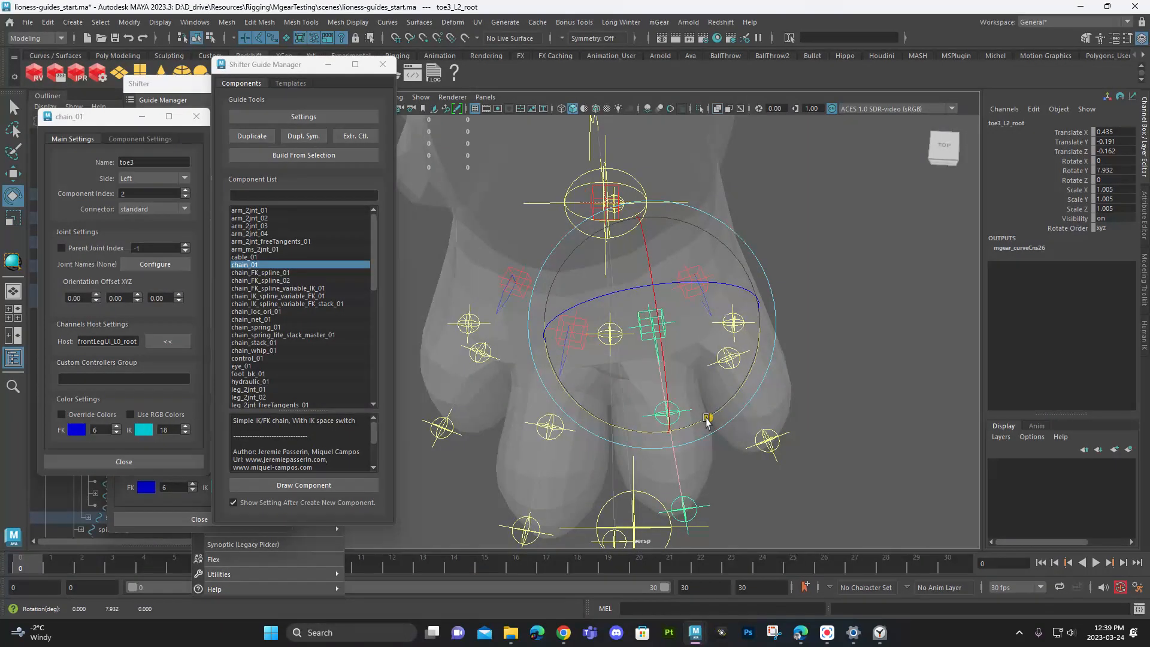
- Nudge the first toe's chain root slightly sideways, then select the fourth toe's chain root
{"action": "key", "text": "w"}
{"action": "left_click_drag", "start_coordinate": [659, 353], "coordinate": [736, 284]}
{"action": "left_click", "coordinate": [709, 292]}
{"action": "left_click", "coordinate": [521, 303]}
{"action": "left_click_drag", "start_coordinate": [552, 303], "coordinate": [543, 302]}
{"action": "left_click", "coordinate": [720, 280]}
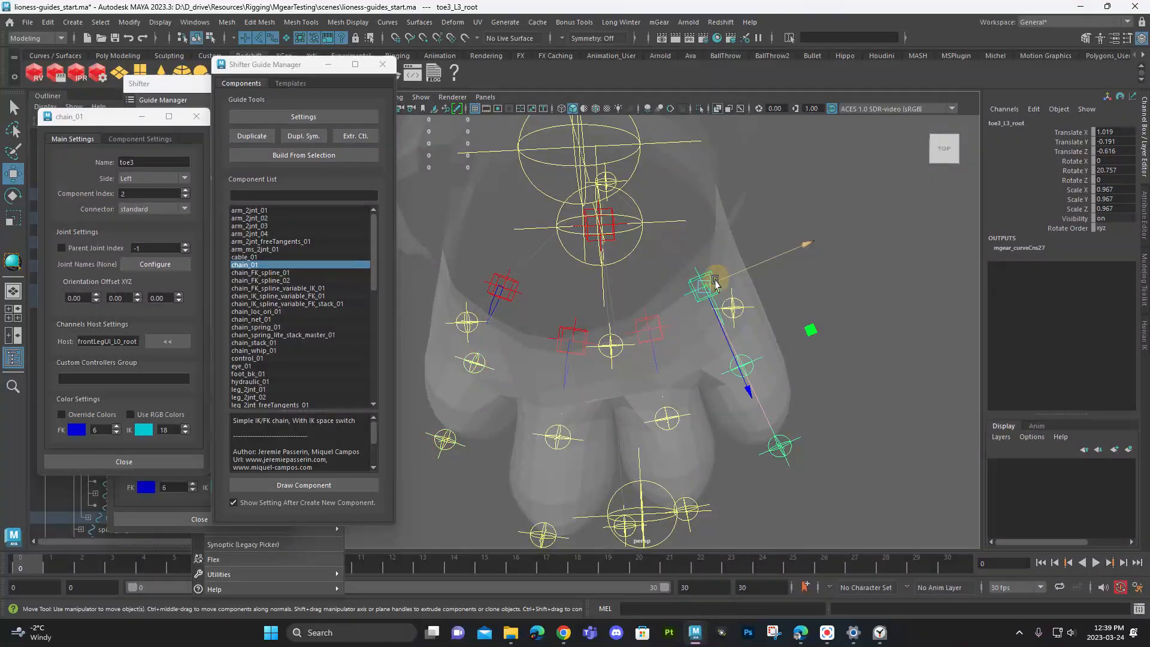
- Open the component settings for the fourth toe's chain and rename it toe4
{"action": "left_click", "coordinate": [252, 137]}
{"action": "left_click", "coordinate": [168, 163]}
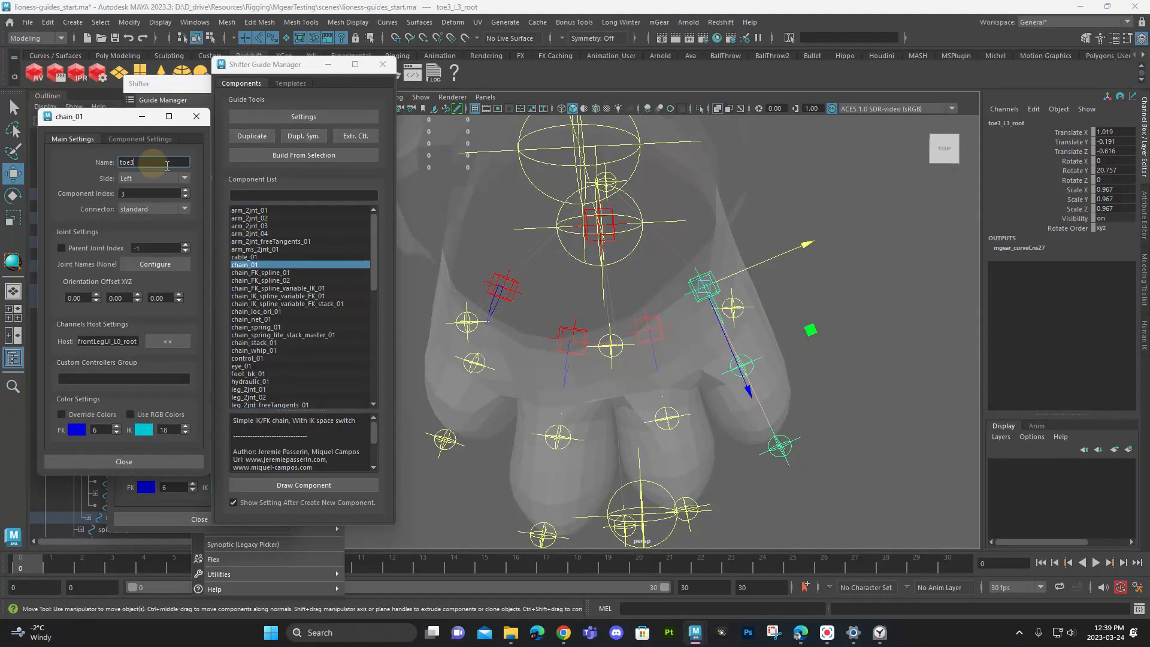
{"action": "left_click", "coordinate": [150, 460]}
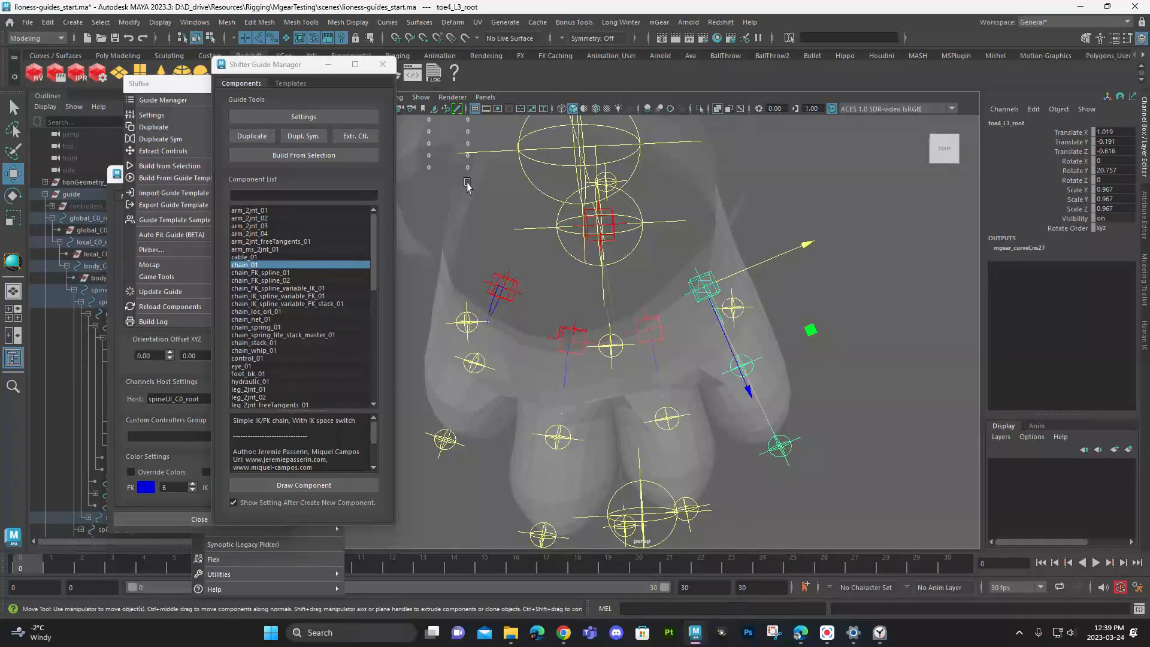
- Review the descriptions of cable_01, chain_01, chain_FK_spline_01 and chain_FK_spline_02 in the guide component list
{"action": "left_click_drag", "start_coordinate": [363, 67], "coordinate": [339, 78]}
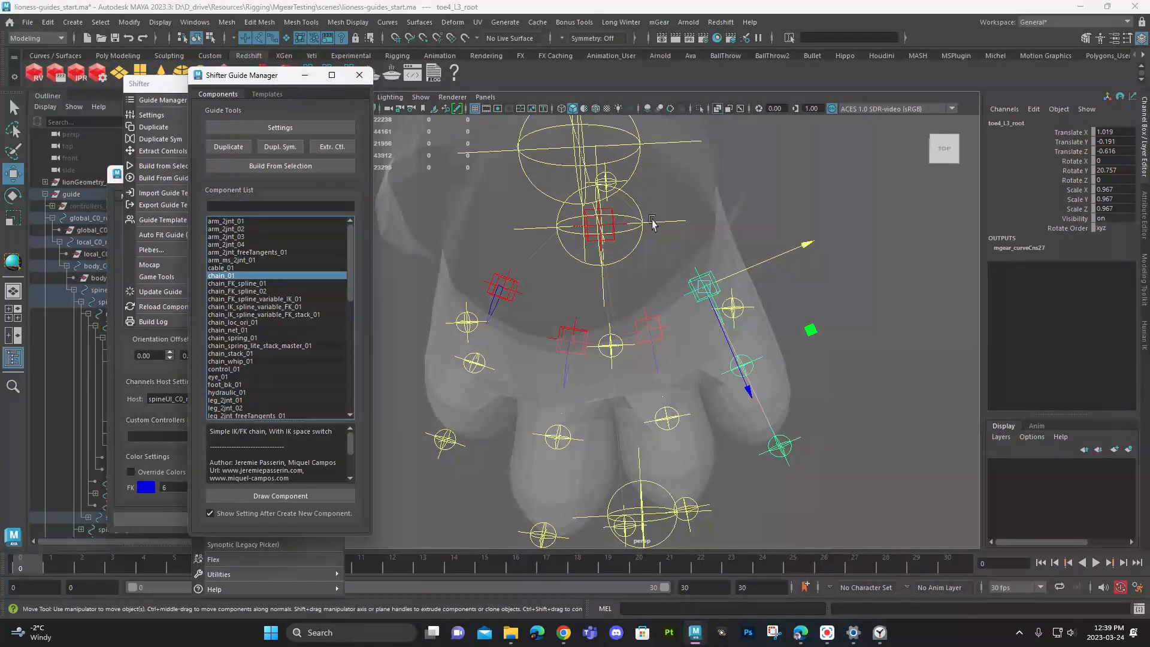
{"action": "middle_click_drag", "start_coordinate": [654, 232], "coordinate": [699, 291], "text": "alt"}
{"action": "right_click_drag", "start_coordinate": [700, 291], "coordinate": [605, 263], "text": "alt"}
{"action": "left_click_drag", "start_coordinate": [605, 263], "coordinate": [775, 316], "text": "alt"}
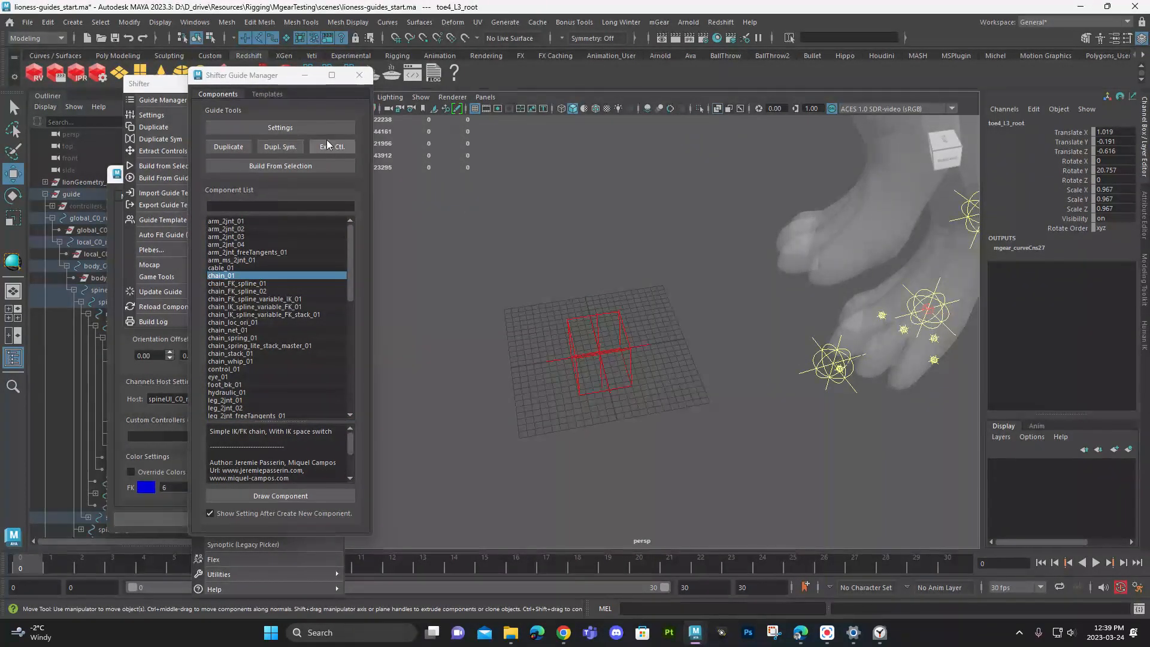
{"action": "left_click_drag", "start_coordinate": [264, 80], "coordinate": [403, 87]}
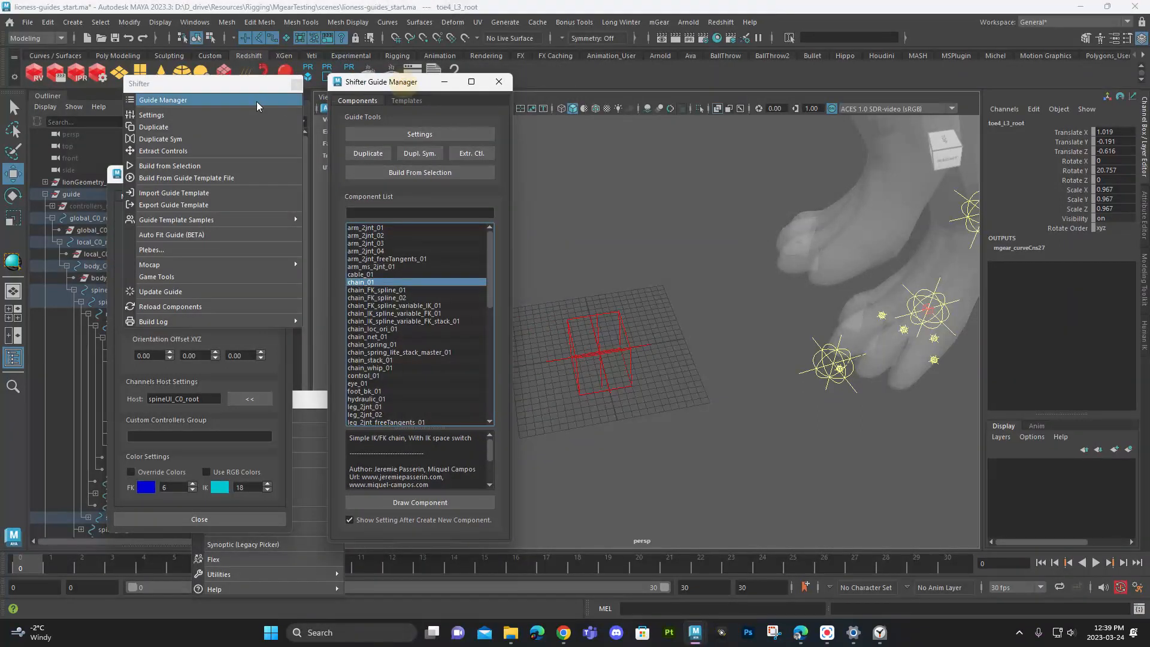
{"action": "left_click", "coordinate": [396, 276]}
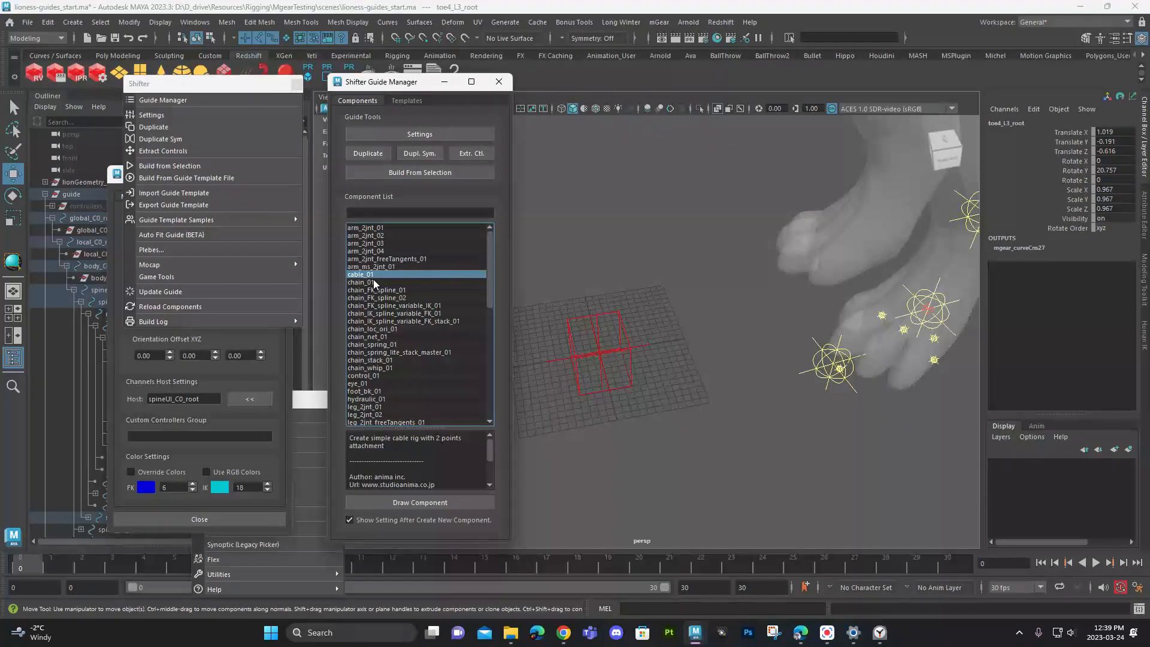
{"action": "key", "text": "Down"}
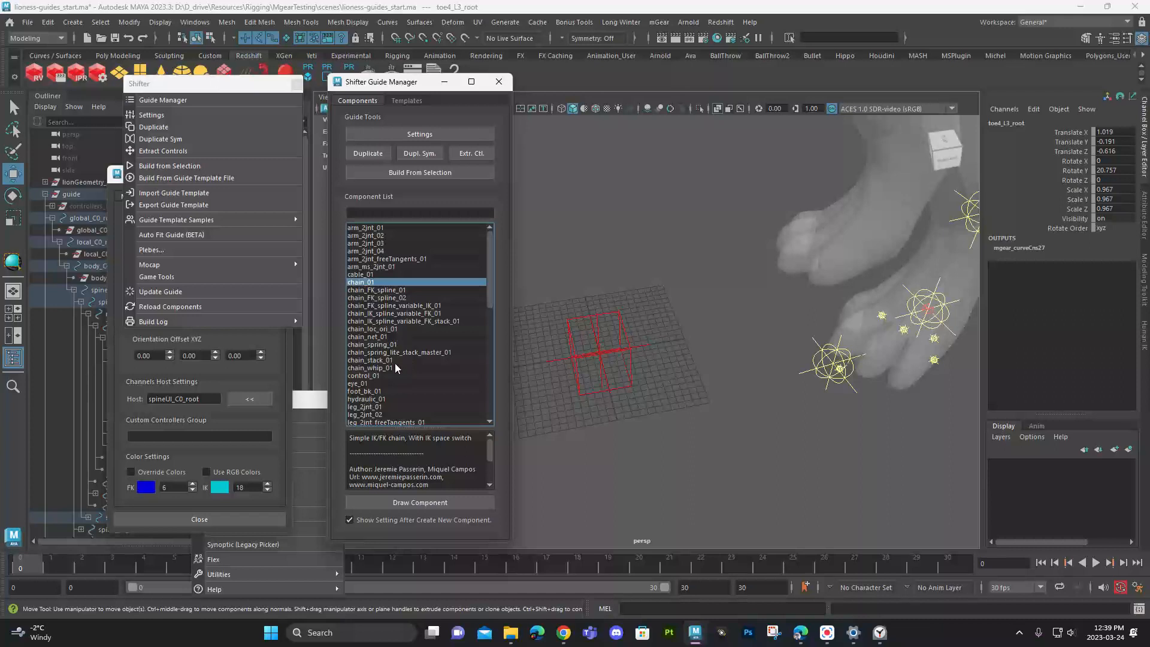
{"action": "left_click", "coordinate": [384, 291]}
{"action": "left_click", "coordinate": [387, 297]}
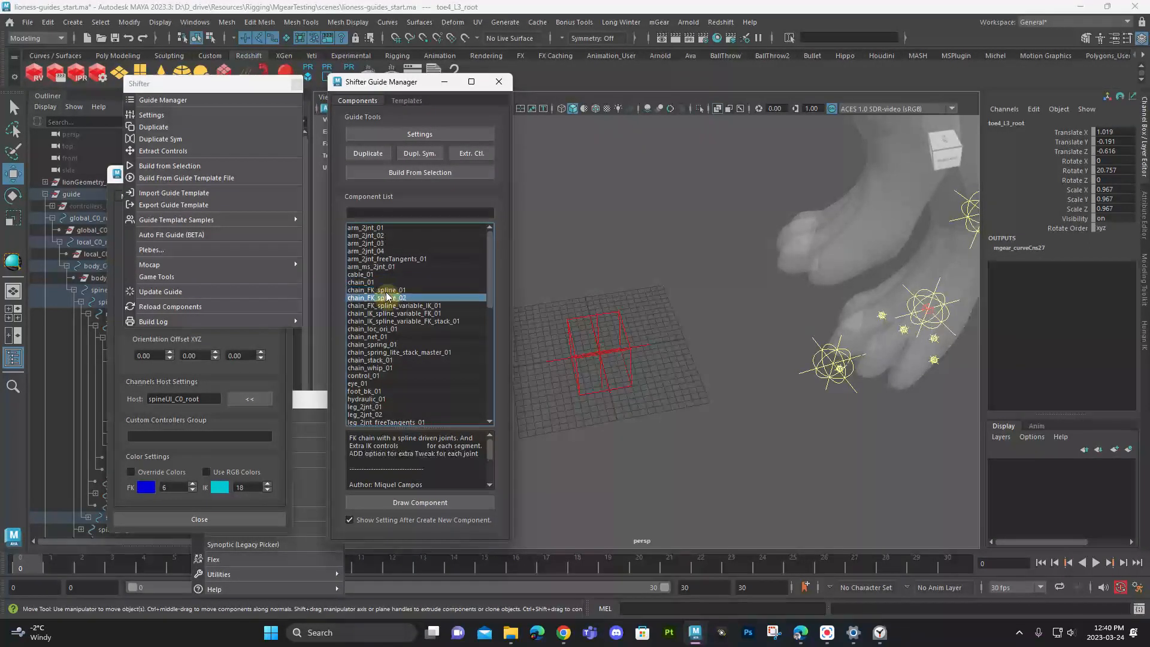
{"action": "left_click", "coordinate": [386, 290]}
{"action": "left_click", "coordinate": [382, 282]}
{"action": "left_click", "coordinate": [379, 275]}
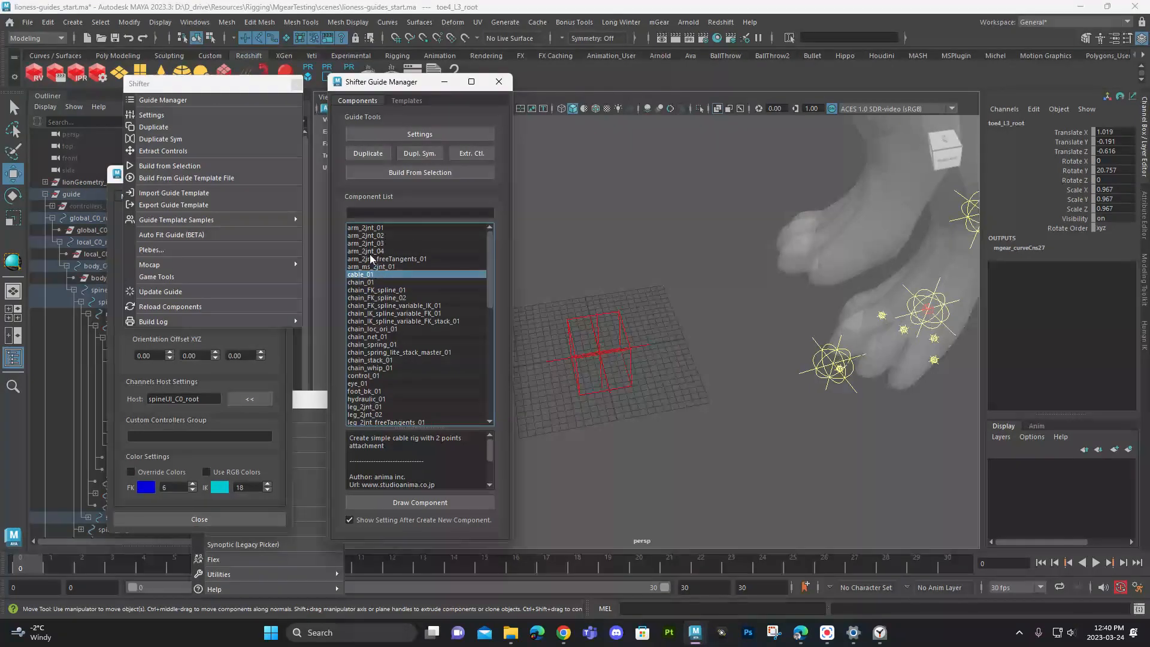
{"action": "left_click", "coordinate": [411, 282]}
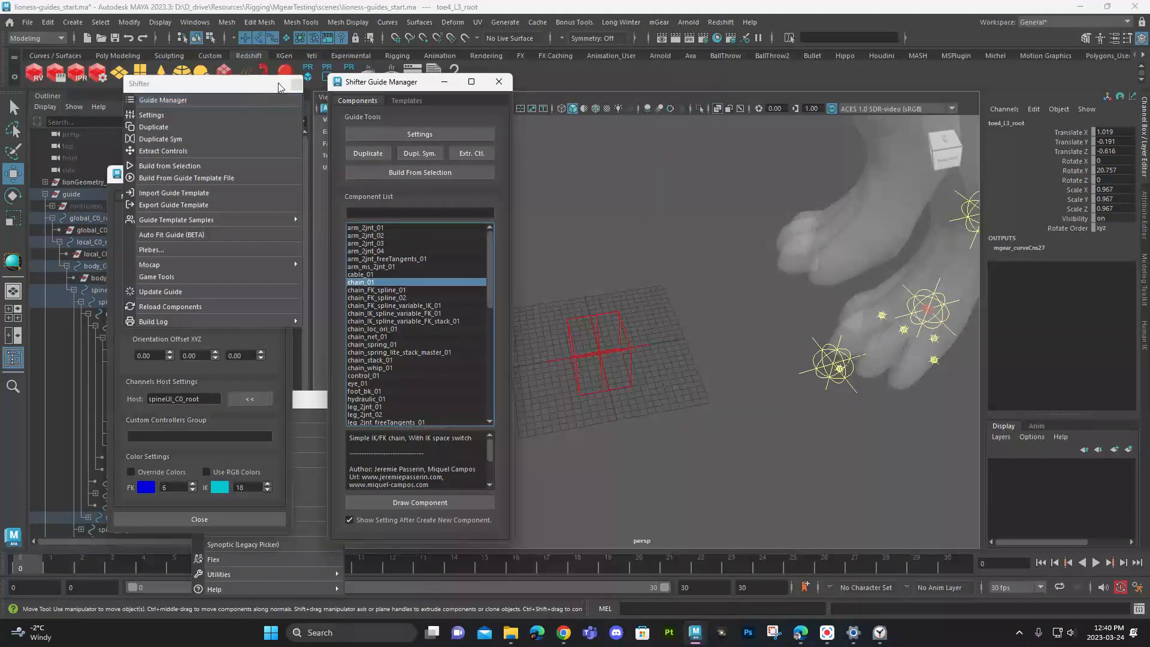
- Frame the selected toe4 chain root in the viewport and save the scene
{"action": "left_click_drag", "start_coordinate": [264, 87], "coordinate": [248, 101]}
{"action": "key", "text": "f"}
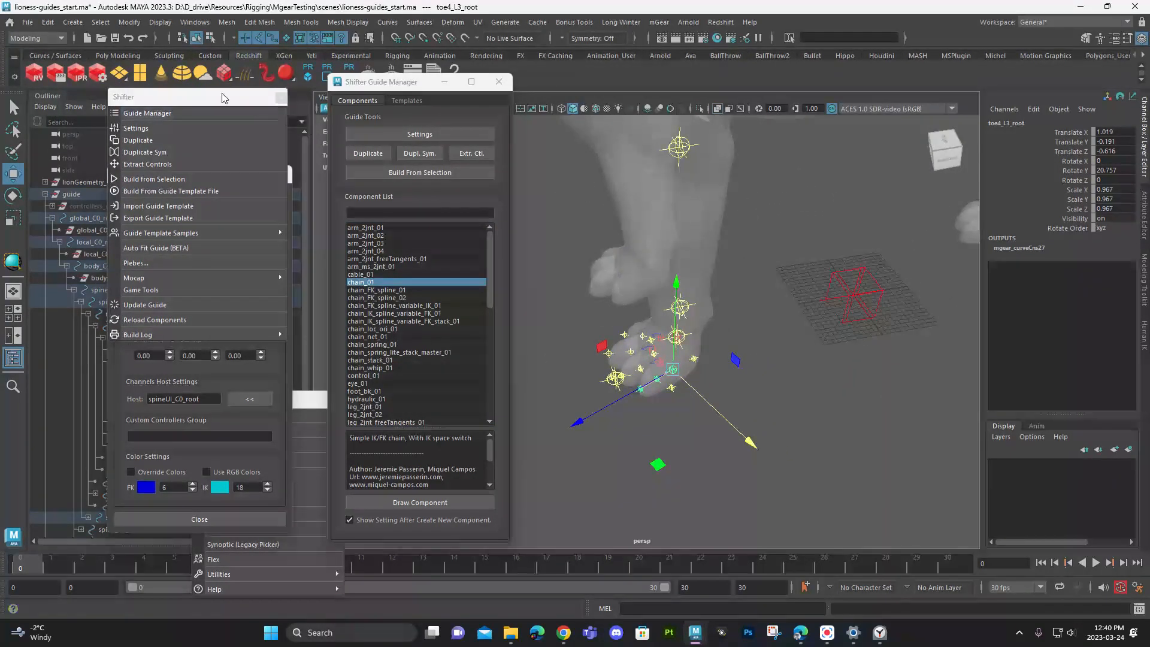
{"action": "key", "text": "ctrl+s"}
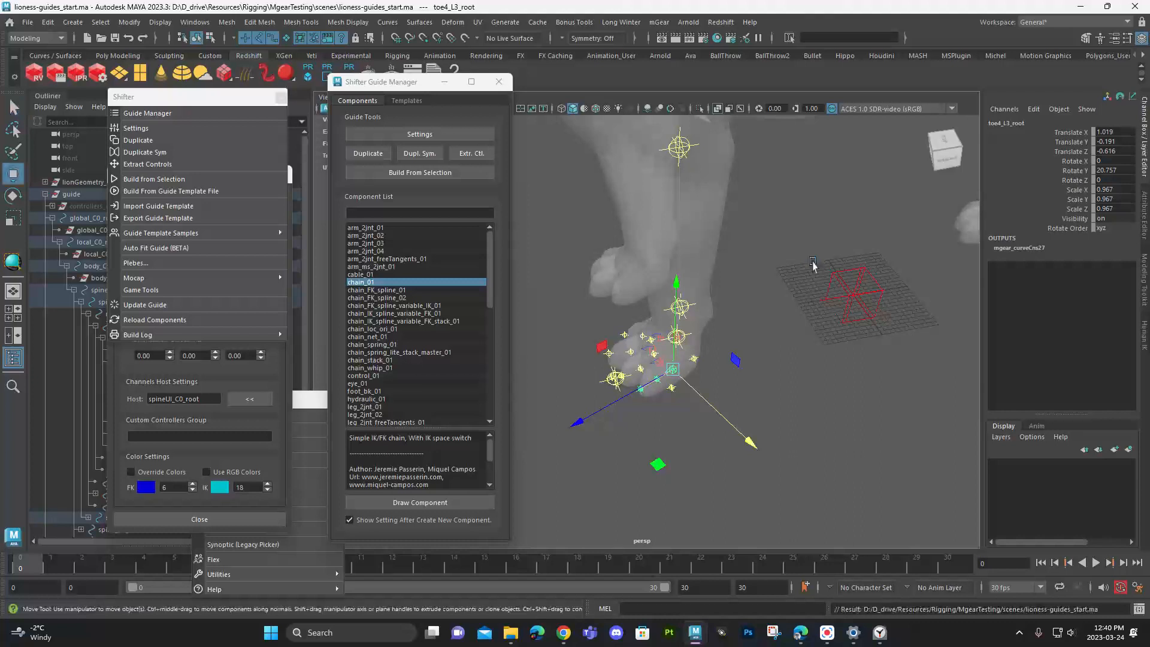
- Examine the guide layout on the left back paw and select the foot's first locator, footBack_L0_0_loc
{"action": "middle_click_drag", "start_coordinate": [843, 221], "coordinate": [836, 227], "text": "alt"}
{"action": "left_click_drag", "start_coordinate": [836, 227], "coordinate": [796, 260], "text": "alt"}
{"action": "middle_click_drag", "start_coordinate": [797, 259], "coordinate": [689, 318], "text": "alt"}
{"action": "right_click_drag", "start_coordinate": [689, 318], "coordinate": [740, 348], "text": "alt"}
{"action": "left_click_drag", "start_coordinate": [740, 348], "coordinate": [778, 395], "text": "alt"}
{"action": "middle_click_drag", "start_coordinate": [778, 395], "coordinate": [645, 290], "text": "alt"}
{"action": "right_click_drag", "start_coordinate": [645, 290], "coordinate": [774, 365], "text": "alt"}
{"action": "left_click_drag", "start_coordinate": [773, 364], "coordinate": [797, 341], "text": "alt"}
{"action": "left_click", "coordinate": [773, 304]}
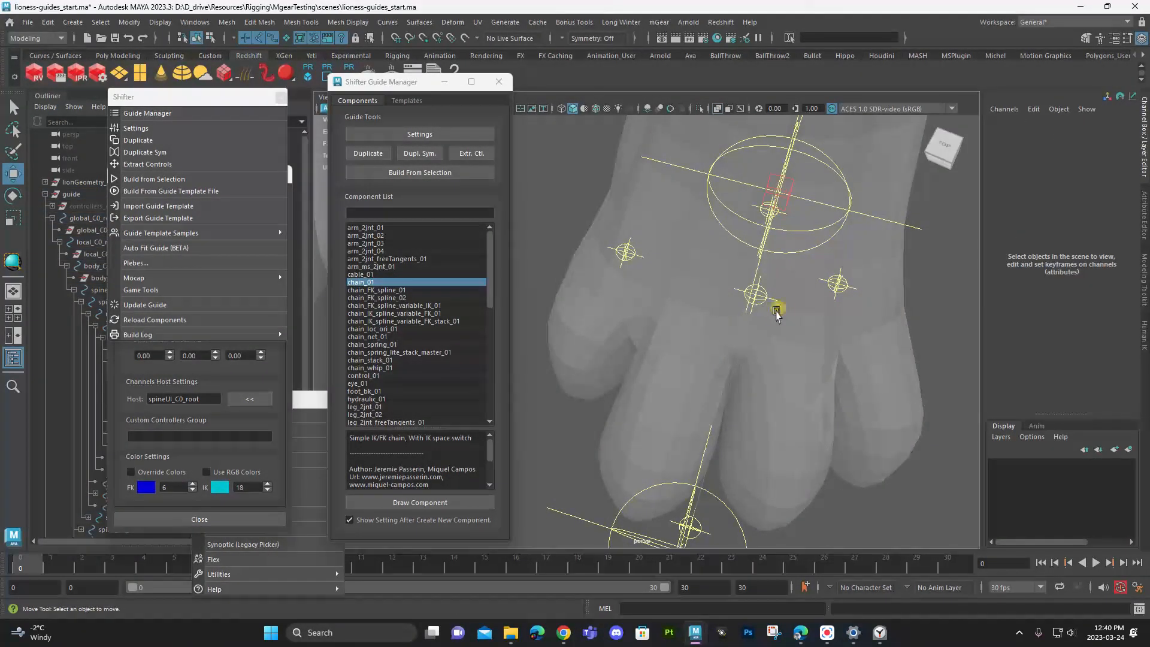
{"action": "left_click", "coordinate": [758, 295]}
{"action": "left_click_drag", "start_coordinate": [772, 315], "coordinate": [714, 316], "text": "alt"}
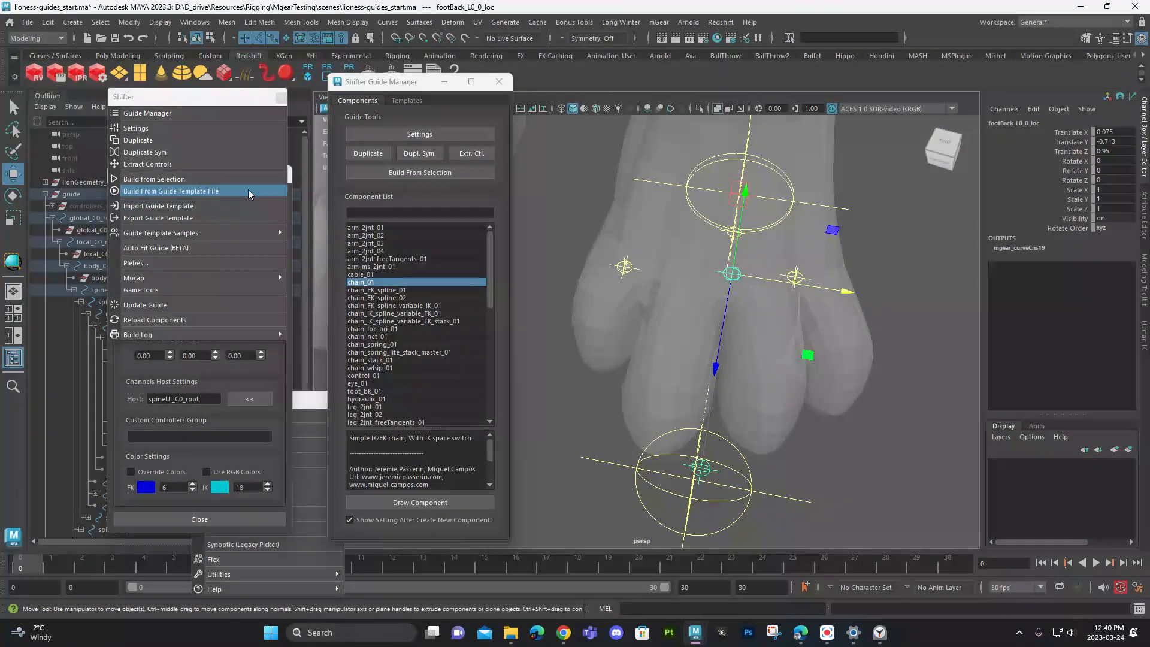
- Place the left back foot's inner pivot at about -1.65 and its outer pivot at about 1.25 in Translate X
{"action": "left_click_drag", "start_coordinate": [642, 264], "coordinate": [687, 288], "text": "alt"}
{"action": "left_click", "coordinate": [609, 278]}
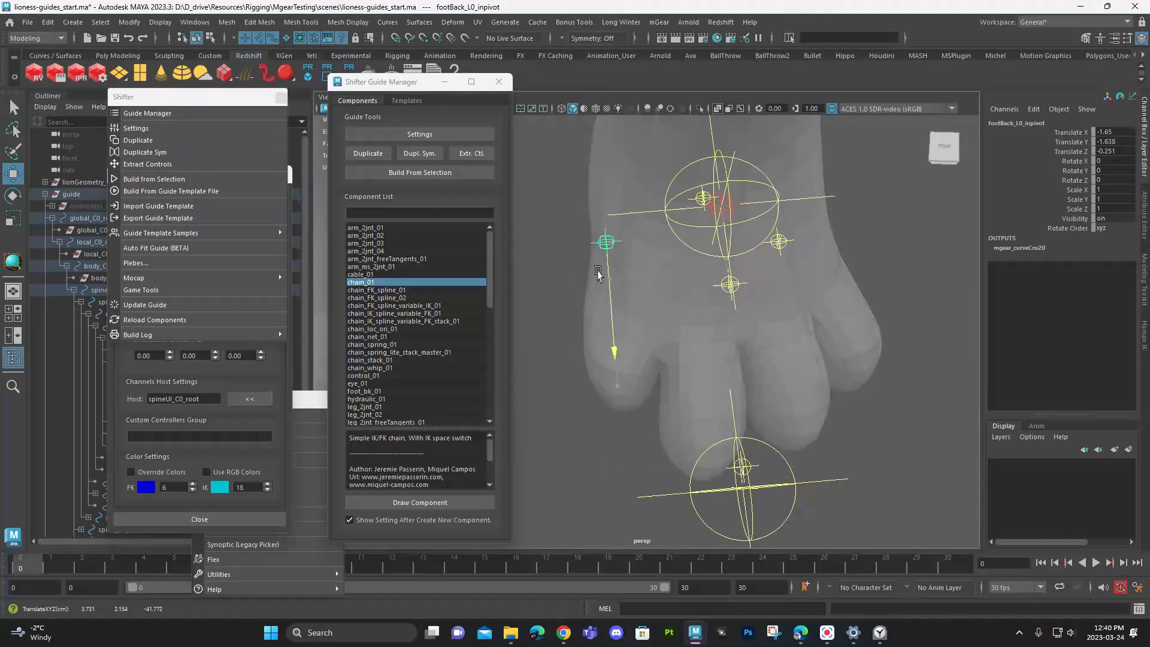
{"action": "left_click", "coordinate": [779, 242]}
{"action": "middle_click_drag", "start_coordinate": [822, 258], "coordinate": [729, 255], "text": "alt"}
{"action": "left_click_drag", "start_coordinate": [737, 238], "coordinate": [750, 236]}
{"action": "left_click_drag", "start_coordinate": [695, 272], "coordinate": [650, 201], "text": "alt"}
{"action": "left_click_drag", "start_coordinate": [740, 354], "coordinate": [713, 326]}
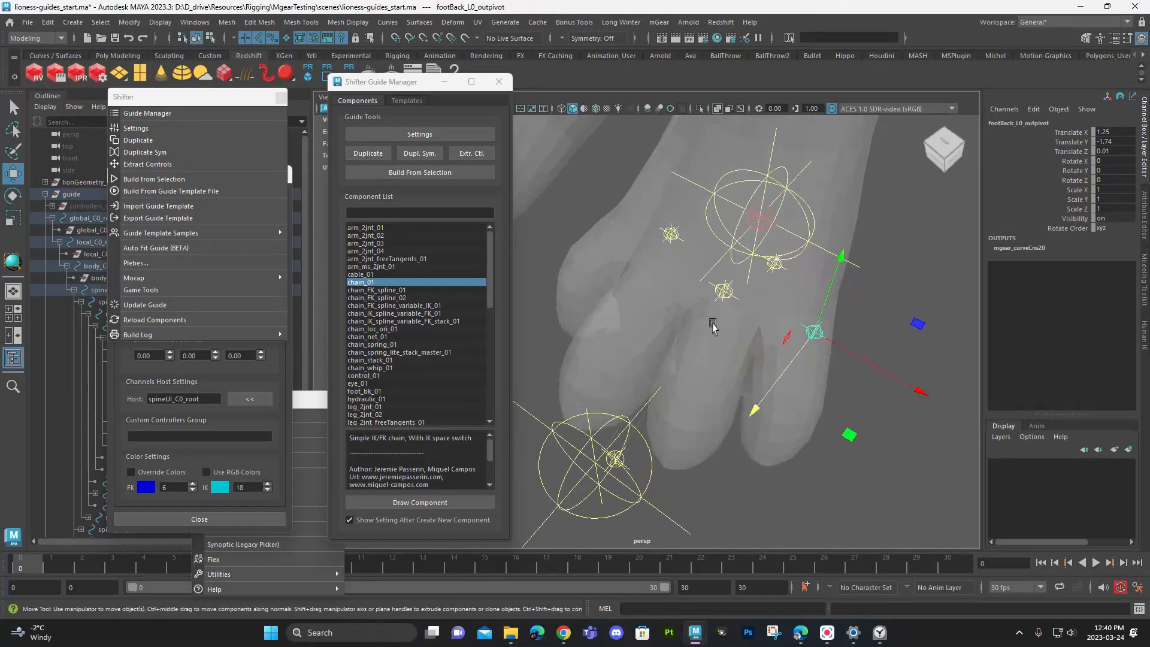
- Draw a three-section chain_01 component along Z under footBack_L0_0_loc and name it toe1
{"action": "left_click", "coordinate": [732, 295]}
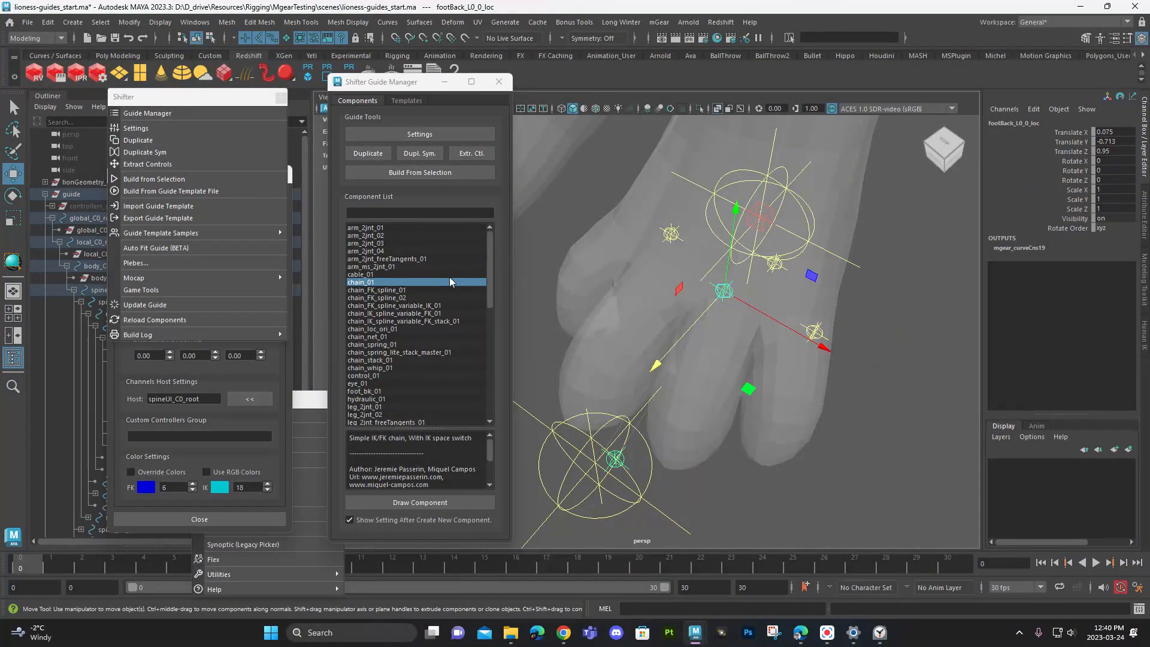
{"action": "left_click_drag", "start_coordinate": [450, 279], "coordinate": [525, 312]}
{"action": "left_click", "coordinate": [430, 503]}
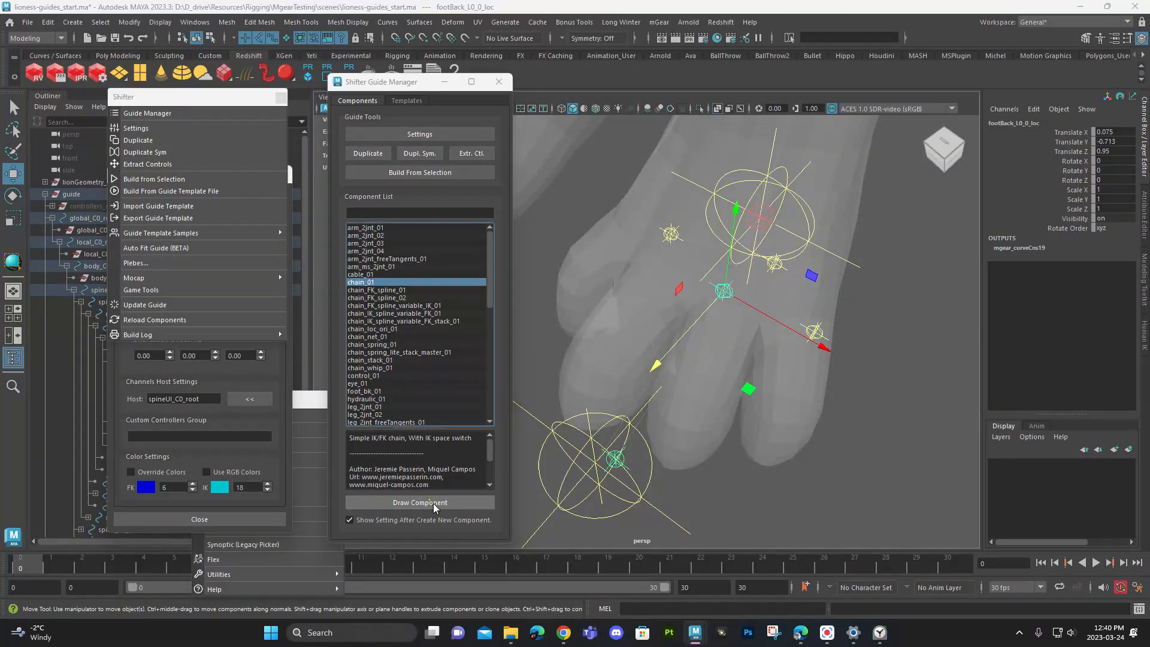
{"action": "left_click", "coordinate": [606, 298]}
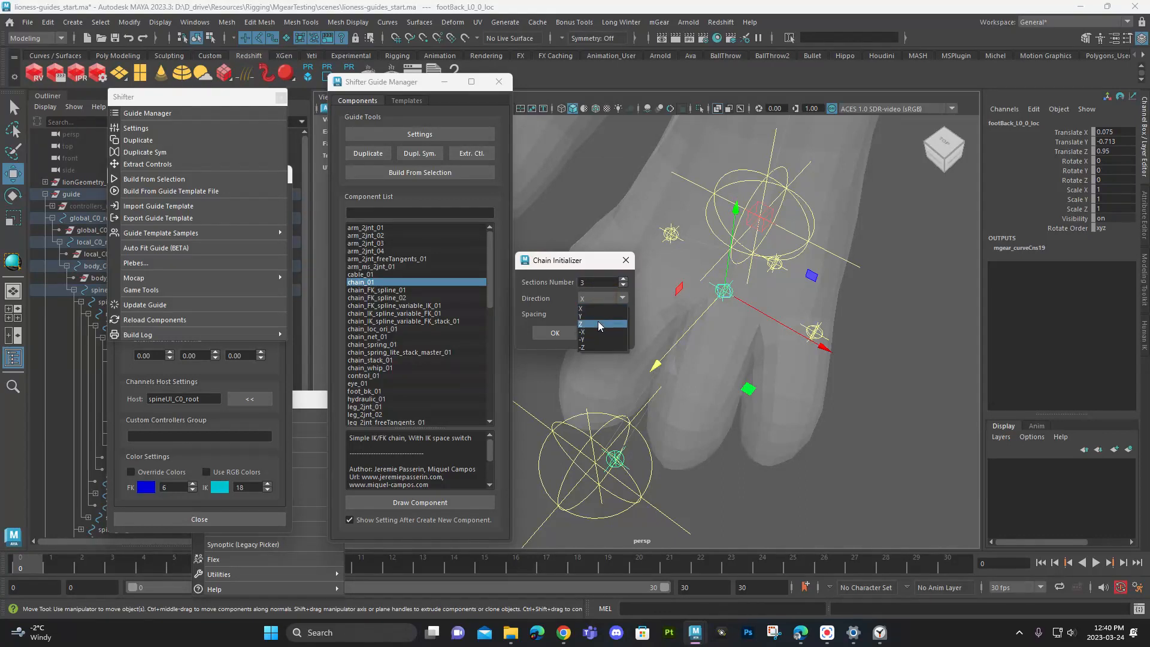
{"action": "left_click", "coordinate": [554, 333]}
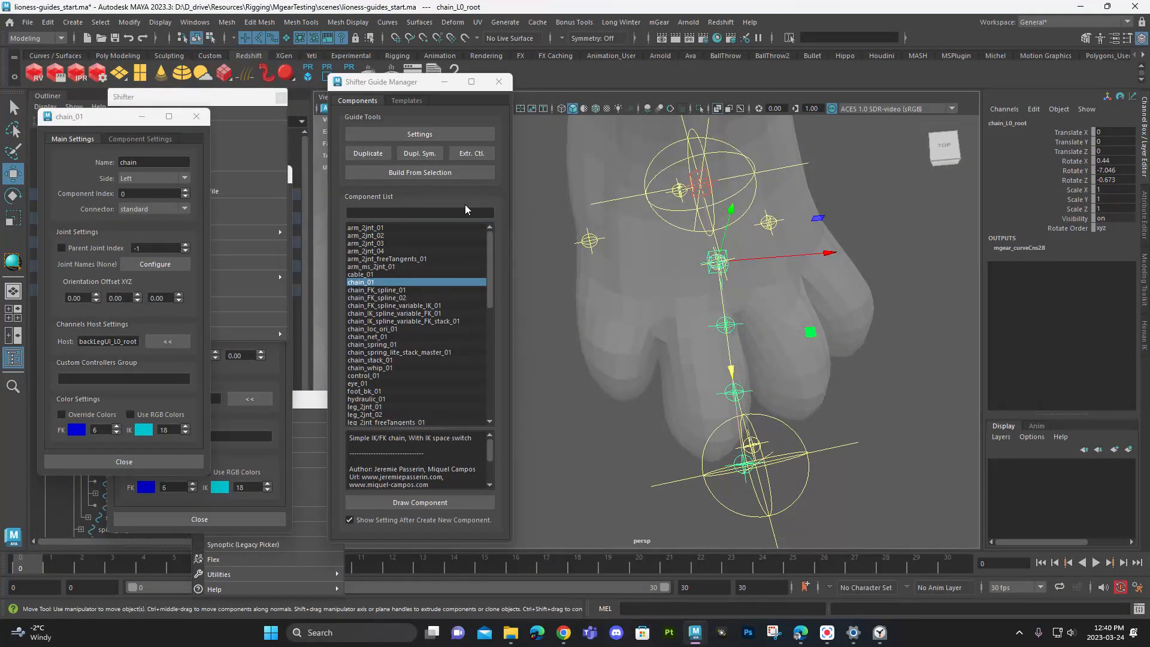
{"action": "left_click_drag", "start_coordinate": [181, 163], "coordinate": [124, 159]}
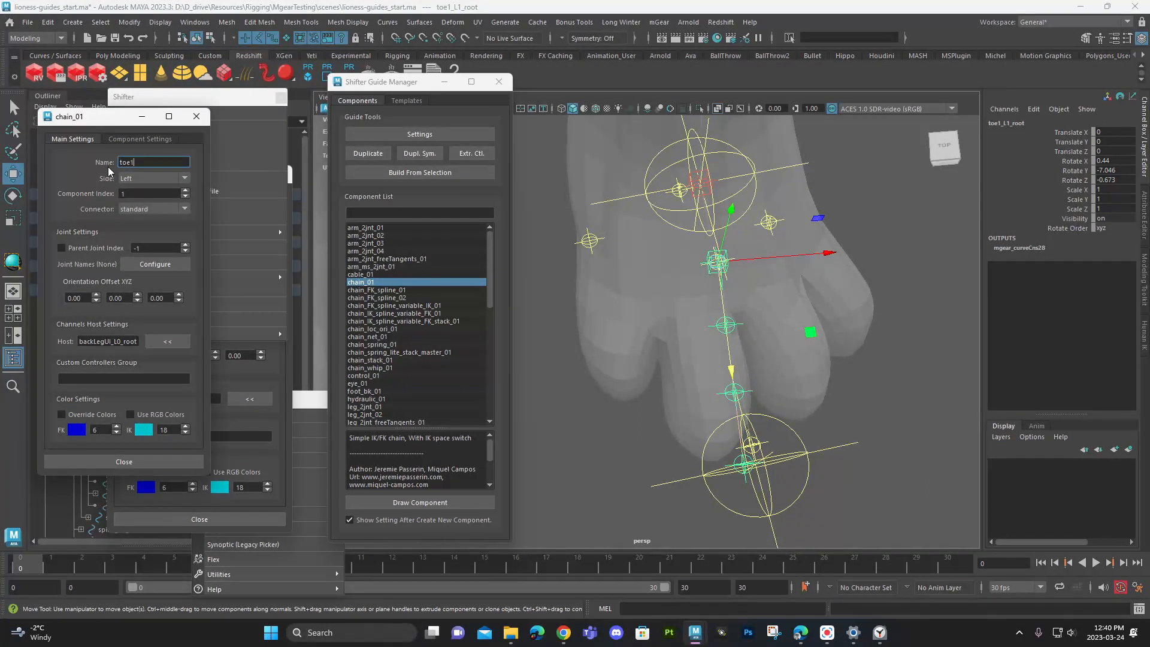
- Fit the new chain to the back paw's first toe, with about -1.25 Translate X, -16.2 Rotate Y and 0.826 scale
{"action": "left_click_drag", "start_coordinate": [717, 262], "coordinate": [679, 263]}
{"action": "left_click_drag", "start_coordinate": [615, 304], "coordinate": [672, 256], "text": "alt"}
{"action": "left_click_drag", "start_coordinate": [672, 257], "coordinate": [640, 312], "text": "alt"}
{"action": "key", "text": "r"}
{"action": "left_click_drag", "start_coordinate": [578, 255], "coordinate": [584, 326]}
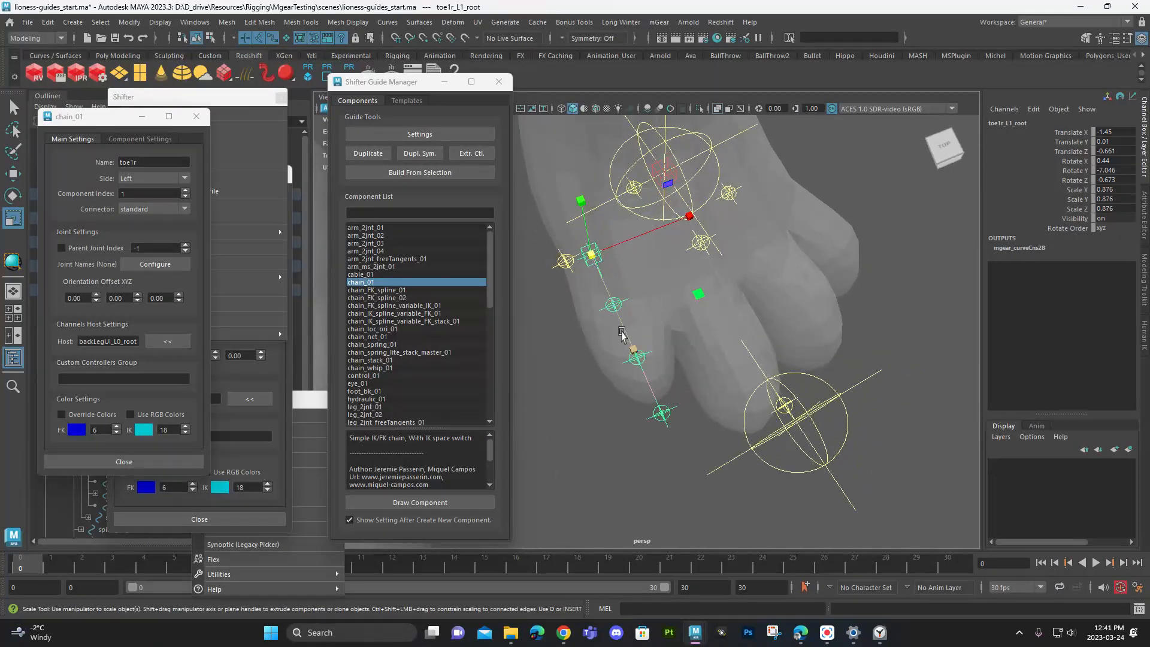
{"action": "key", "text": "e"}
{"action": "left_click_drag", "start_coordinate": [608, 368], "coordinate": [602, 324]}
{"action": "key", "text": "r"}
{"action": "left_click_drag", "start_coordinate": [606, 252], "coordinate": [601, 253]}
{"action": "key", "text": "w"}
{"action": "left_click_drag", "start_coordinate": [623, 326], "coordinate": [686, 262]}
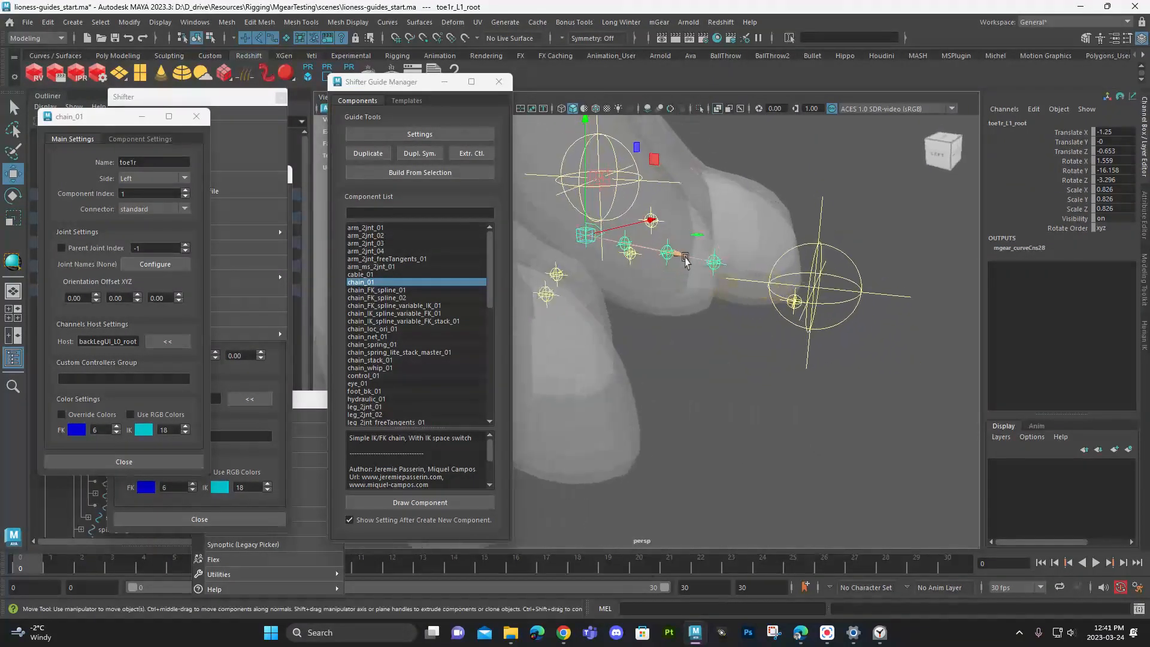
{"action": "left_click_drag", "start_coordinate": [586, 121], "coordinate": [585, 138]}
{"action": "key", "text": "e"}
{"action": "left_click_drag", "start_coordinate": [652, 195], "coordinate": [651, 214]}
{"action": "mouse_move", "coordinate": [699, 261]}
{"action": "left_mouse_down", "text": "alt"}
{"action": "mouse_move", "coordinate": [713, 248]}
{"action": "mouse_move", "coordinate": [731, 264]}
{"action": "mouse_move", "coordinate": [659, 264]}
{"action": "mouse_move", "coordinate": [703, 254]}
{"action": "left_mouse_up", "text": "alt"}
{"action": "key", "text": "ctrl+z"}
{"action": "key", "text": "ctrl+z"}
- Refine the first toe chain's fit to about -1.317, -0.106, -0.446 in translation and 0.765 uniform scale
{"action": "key", "text": "w"}
{"action": "left_click_drag", "start_coordinate": [601, 194], "coordinate": [599, 200]}
{"action": "left_click_drag", "start_coordinate": [676, 243], "coordinate": [577, 281], "text": "alt"}
{"action": "key", "text": "r"}
{"action": "key", "text": "w"}
{"action": "left_click_drag", "start_coordinate": [575, 338], "coordinate": [575, 329]}
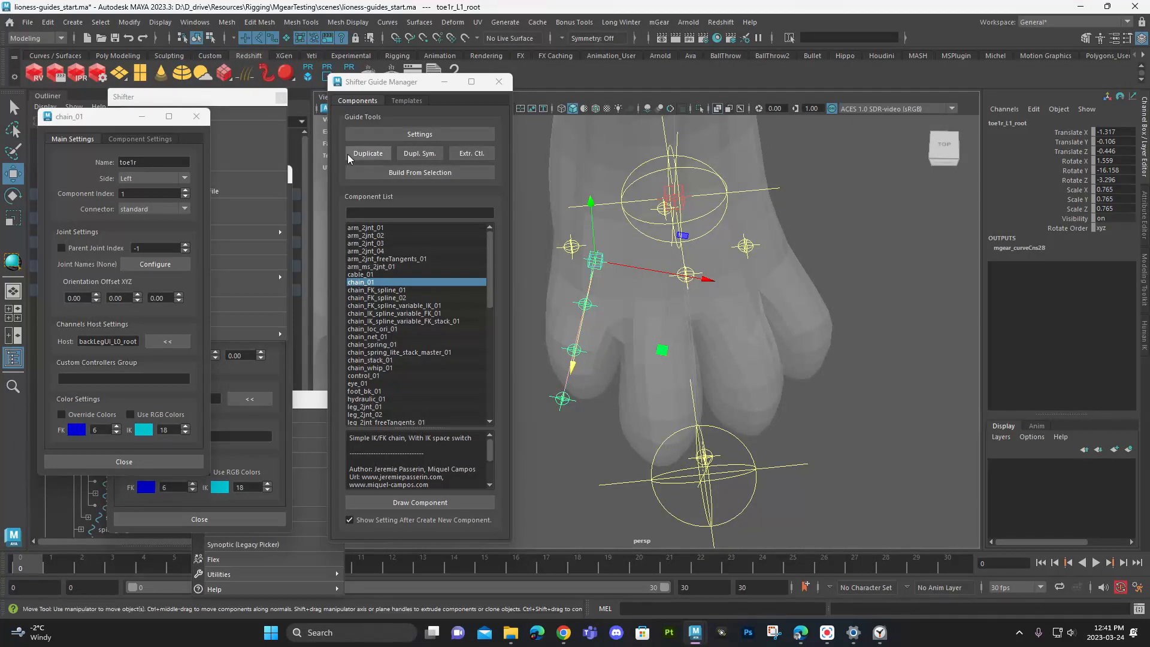
- Duplicate the first toe chain and fit the copy to the second toe, with about -0.397 Translate X, -6.4 Rotate Y and 0.889 scale
{"action": "left_click", "coordinate": [372, 152]}
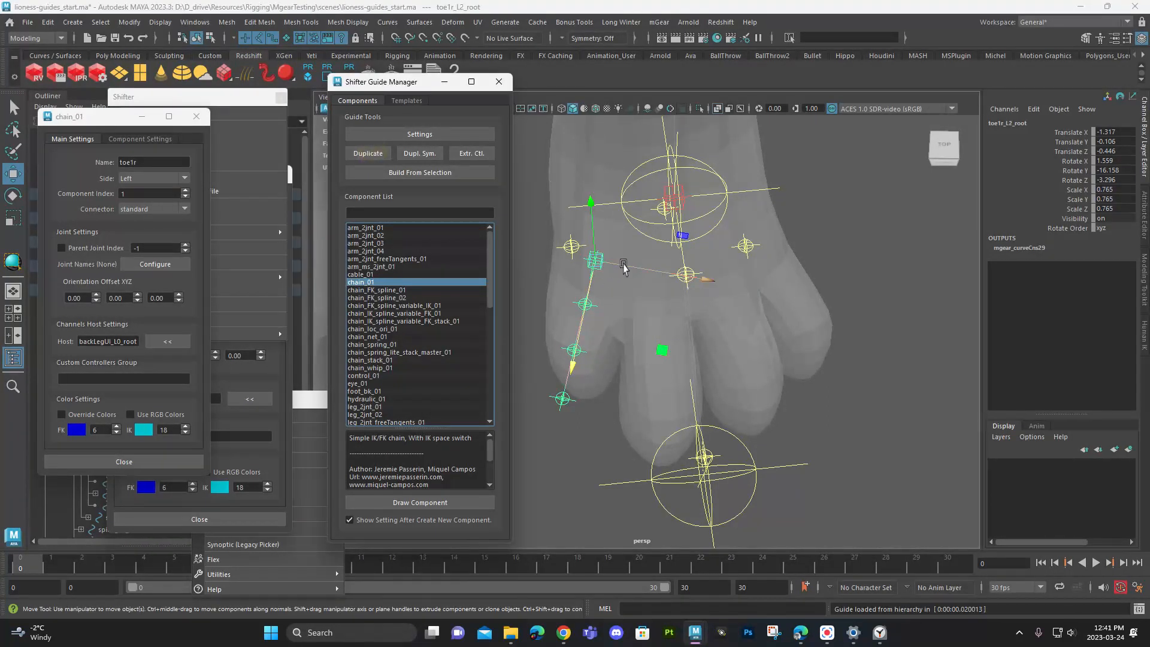
{"action": "left_click_drag", "start_coordinate": [663, 275], "coordinate": [685, 285]}
{"action": "left_click_drag", "start_coordinate": [683, 287], "coordinate": [659, 324], "text": "alt"}
{"action": "key", "text": "e"}
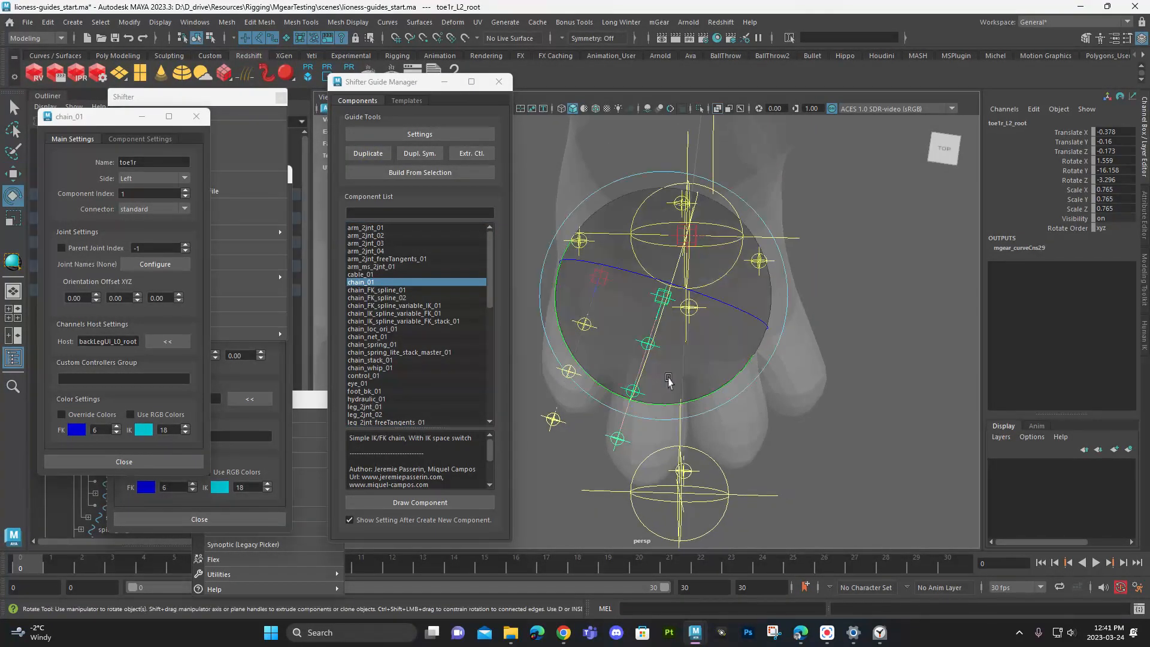
{"action": "left_click_drag", "start_coordinate": [693, 403], "coordinate": [712, 393]}
{"action": "key", "text": "r"}
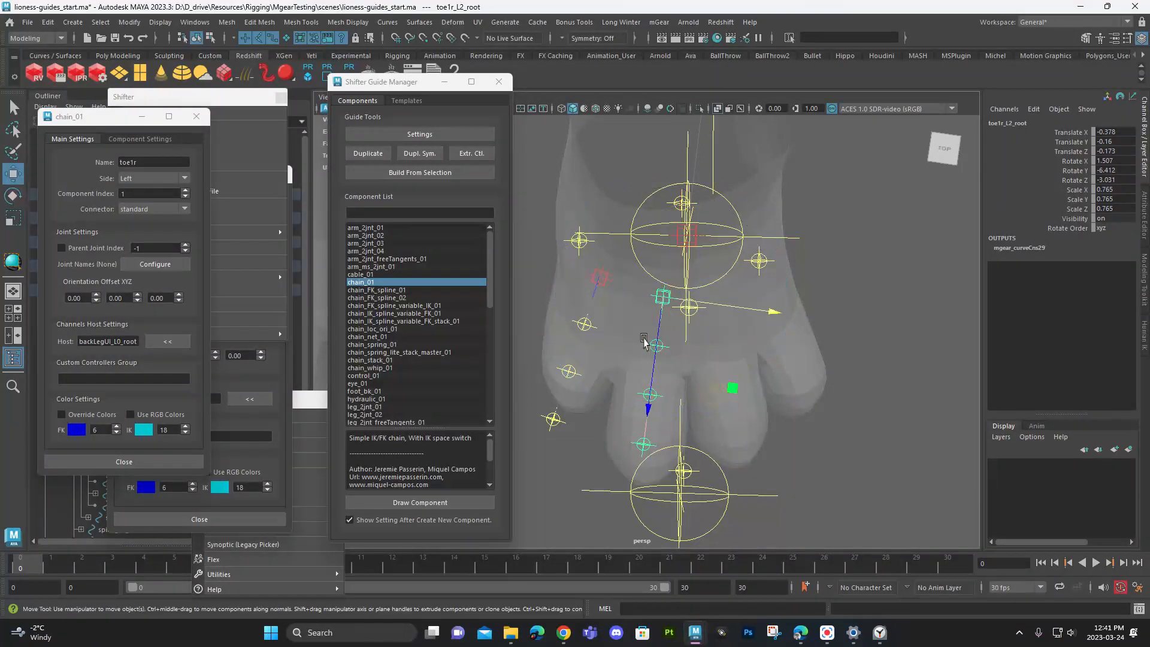
{"action": "mouse_move", "coordinate": [657, 327]}
{"action": "left_mouse_down"}
{"action": "mouse_move", "coordinate": [660, 354]}
{"action": "mouse_move", "coordinate": [677, 336]}
{"action": "left_mouse_up"}
{"action": "middle_click_drag", "start_coordinate": [677, 335], "coordinate": [644, 329], "text": "alt"}
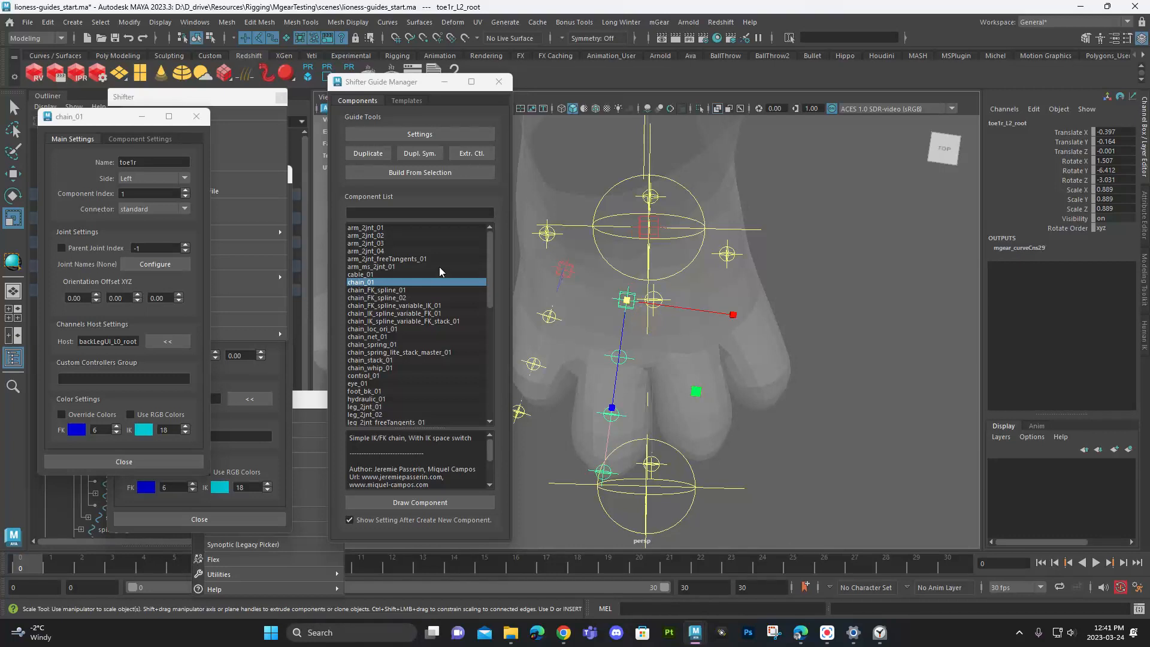
- Duplicate the second toe chain and fit the copy to the third toe, with about 0.299 Translate X, 10.2 Rotate Y and 0.859 scale
{"action": "left_click", "coordinate": [415, 282]}
{"action": "left_click", "coordinate": [368, 153]}
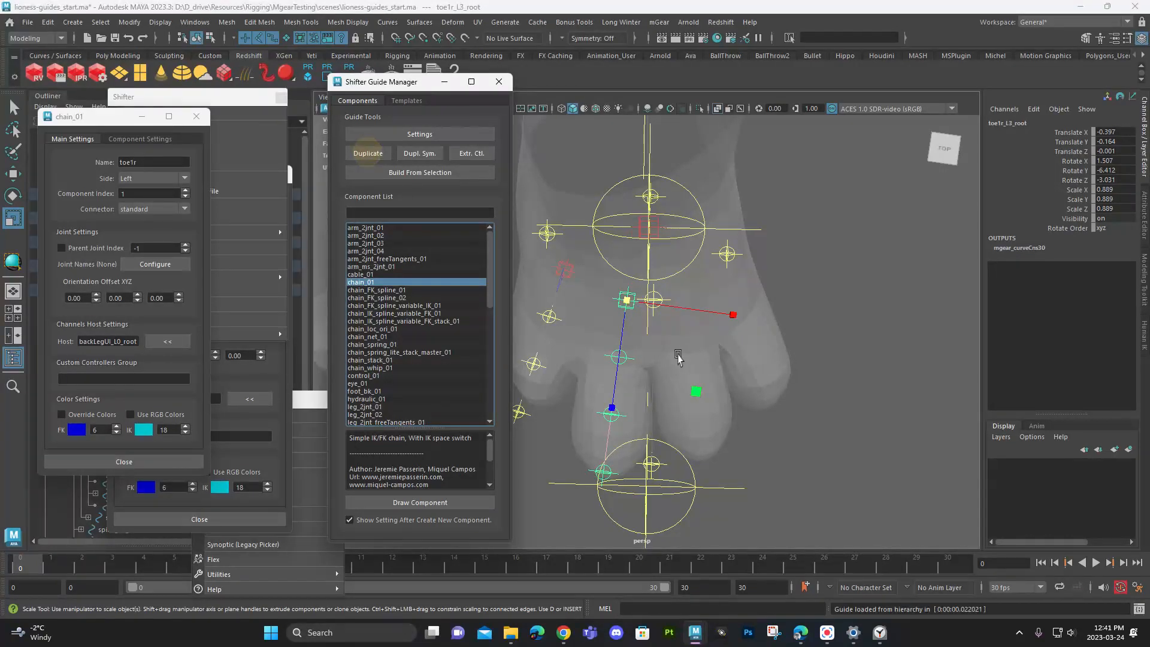
{"action": "key", "text": "w"}
{"action": "left_click_drag", "start_coordinate": [675, 312], "coordinate": [719, 312]}
{"action": "key", "text": "e"}
{"action": "left_click_drag", "start_coordinate": [706, 411], "coordinate": [736, 391]}
{"action": "key", "text": "w"}
{"action": "left_click_drag", "start_coordinate": [679, 357], "coordinate": [675, 342]}
{"action": "key", "text": "r"}
{"action": "left_click_drag", "start_coordinate": [669, 293], "coordinate": [663, 293]}
{"action": "key", "text": "w"}
{"action": "left_click_drag", "start_coordinate": [678, 340], "coordinate": [679, 344]}
{"action": "left_click_drag", "start_coordinate": [698, 292], "coordinate": [699, 318]}
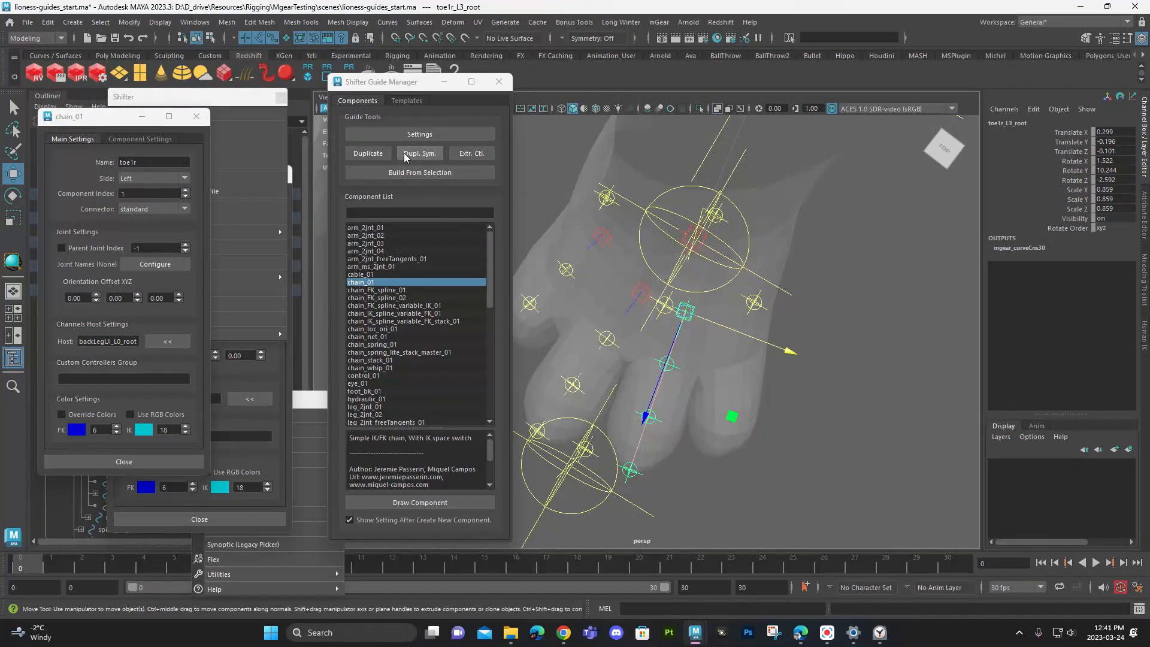
- Duplicate the third toe chain, then move, rotate and scale the copy to fit the back paw's fourth toe
{"action": "left_click", "coordinate": [368, 153]}
{"action": "left_click_drag", "start_coordinate": [695, 350], "coordinate": [768, 403]}
{"action": "key", "text": "e"}
{"action": "key", "text": "r"}
{"action": "left_click_drag", "start_coordinate": [742, 314], "coordinate": [778, 320]}
{"action": "key", "text": "w"}
{"action": "left_click_drag", "start_coordinate": [733, 357], "coordinate": [734, 309]}
- Select the second toe's chain root on the back paw, open its component settings and rename it toe2
{"action": "left_click", "coordinate": [646, 248]}
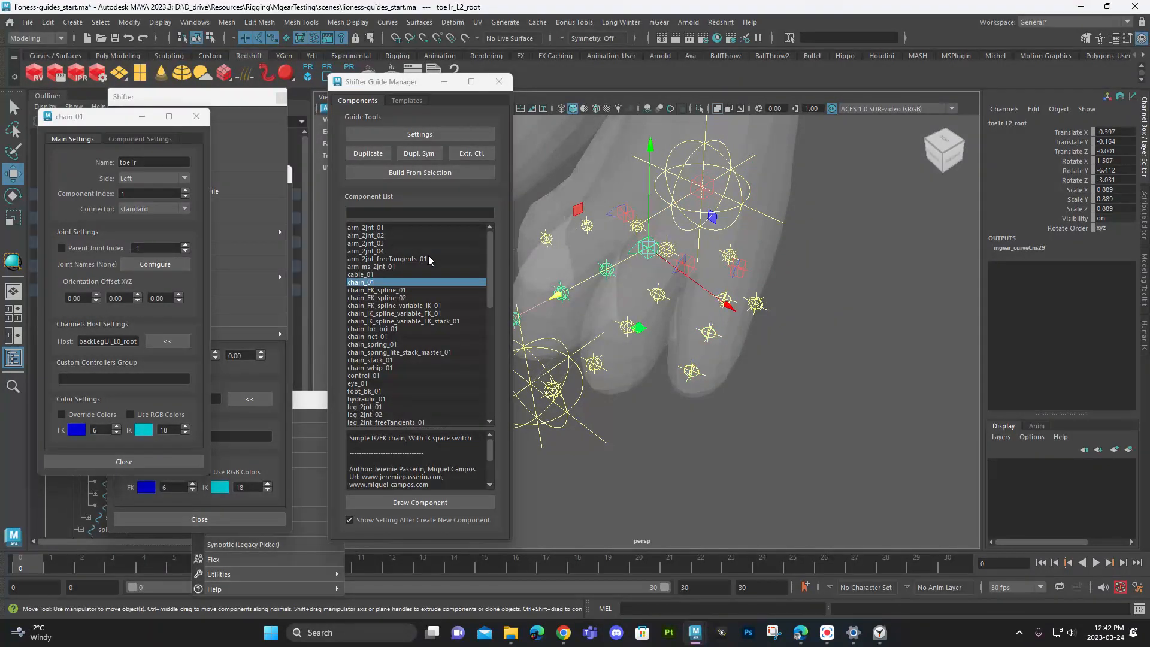
{"action": "left_click", "coordinate": [197, 116]}
{"action": "left_click", "coordinate": [419, 135]}
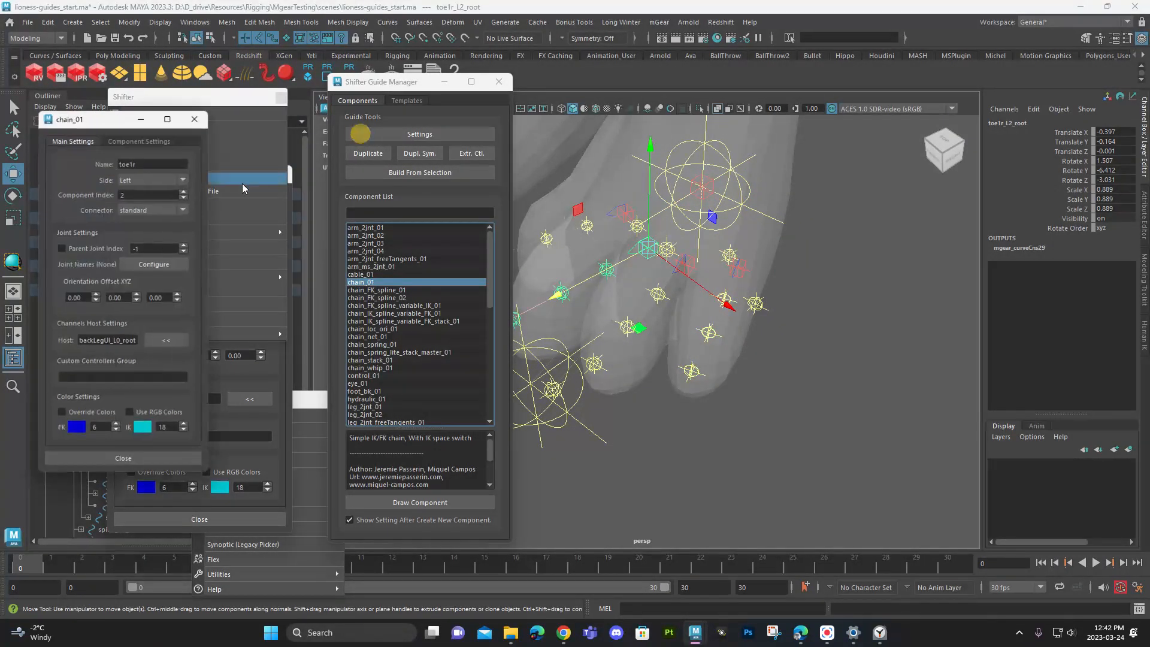
{"action": "left_click", "coordinate": [161, 163]}
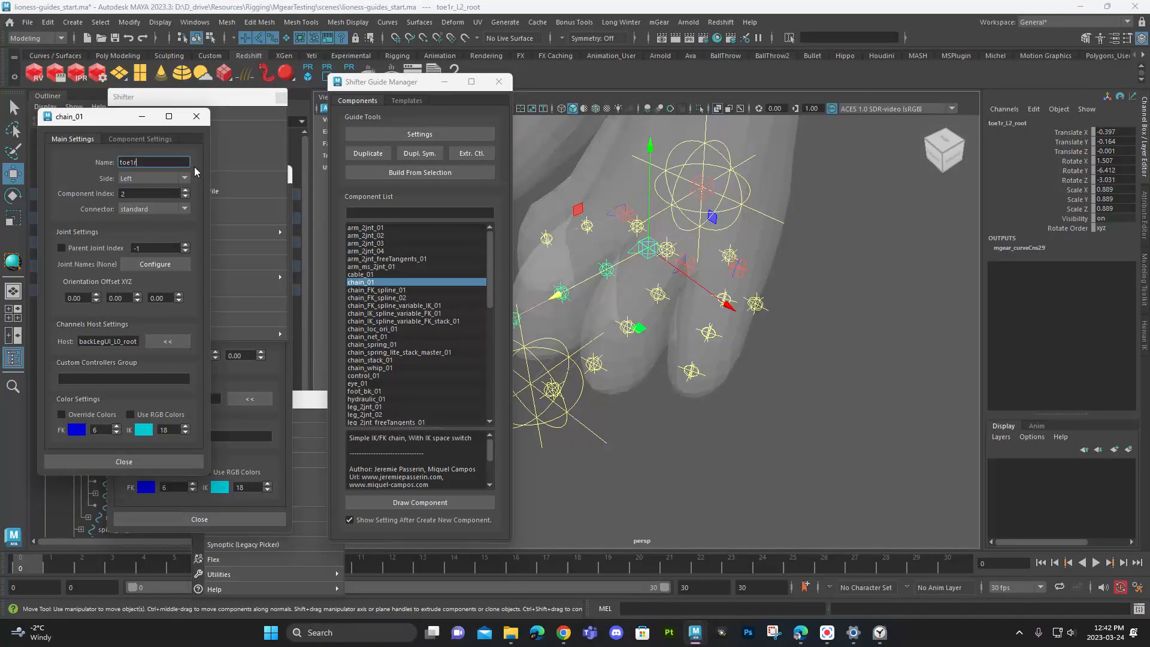
{"action": "key", "text": "BackSpace"}
{"action": "type", "text": "2"}
{"action": "left_click", "coordinate": [142, 175]}
{"action": "left_click", "coordinate": [65, 159]}
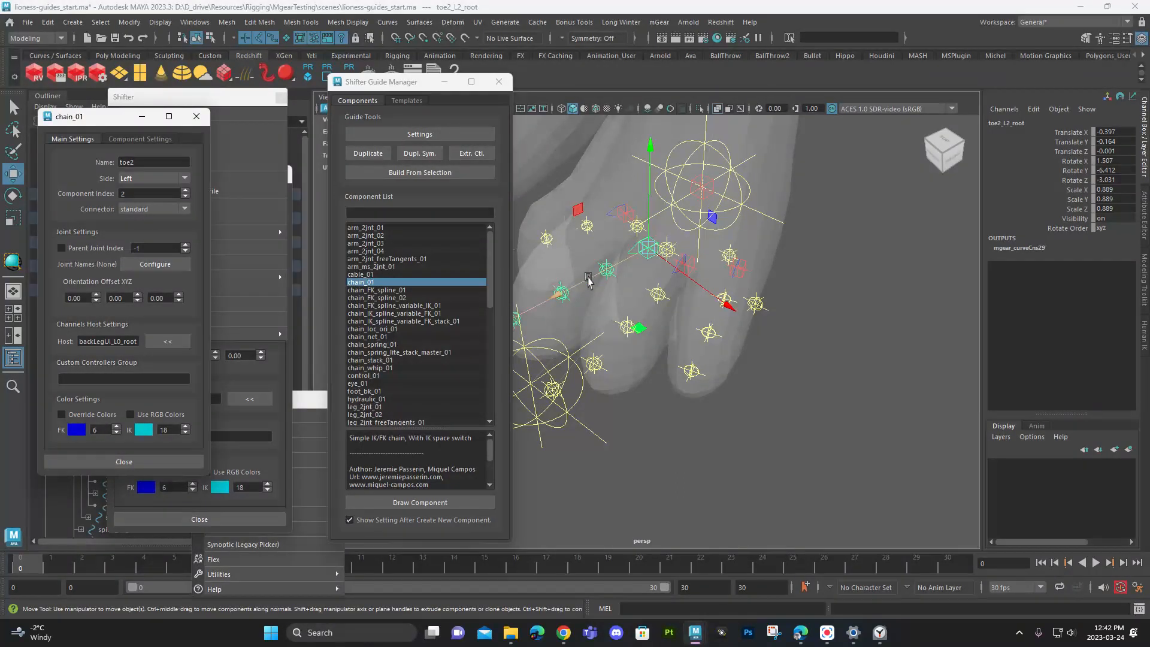
- Change the second toe chain's name to toe2q and select the first locator of the first toe's chain
{"action": "left_click", "coordinate": [159, 164]}
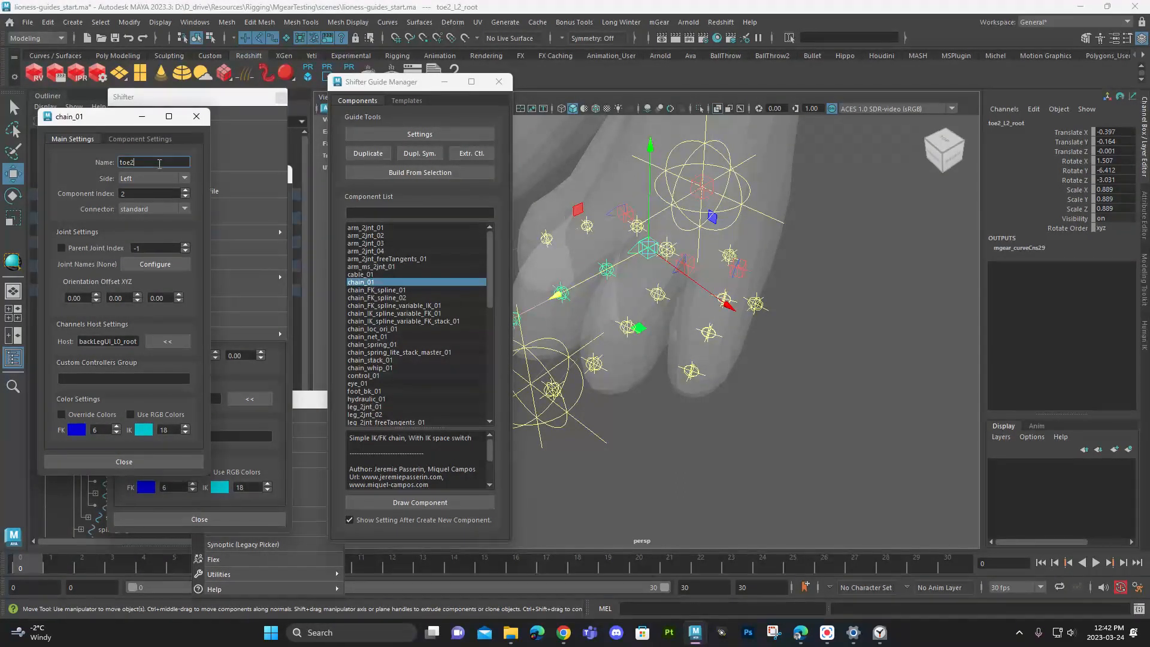
{"action": "type", "text": "q"}
{"action": "left_click", "coordinate": [589, 229]}
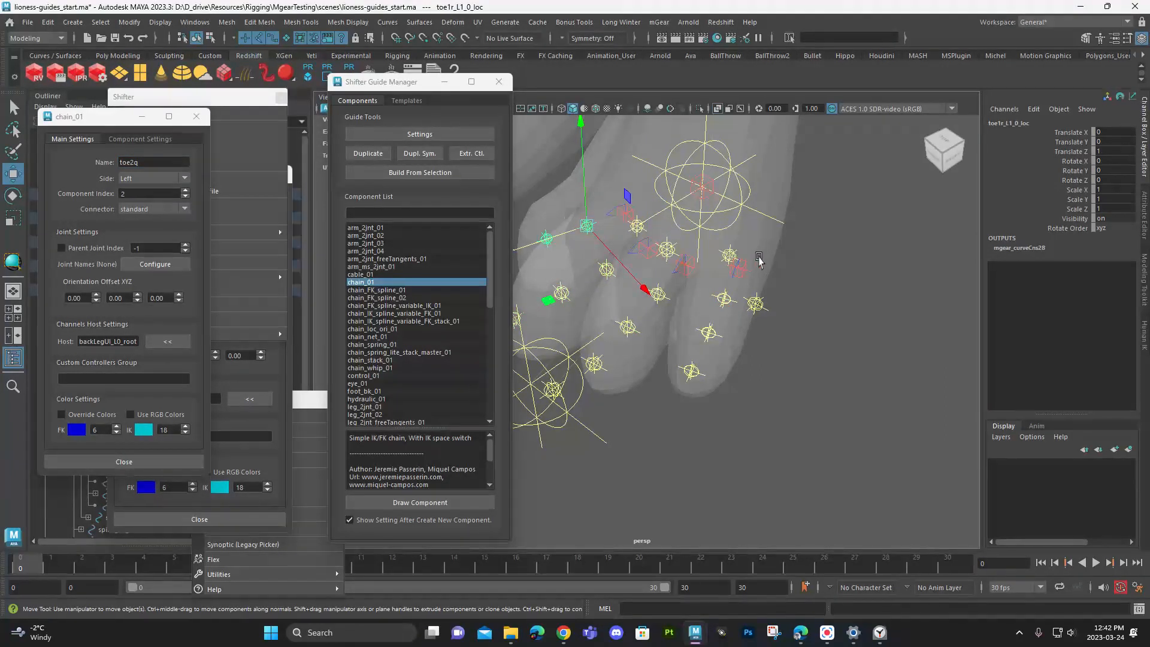
{"action": "left_click_drag", "start_coordinate": [623, 255], "coordinate": [509, 279], "text": "alt"}
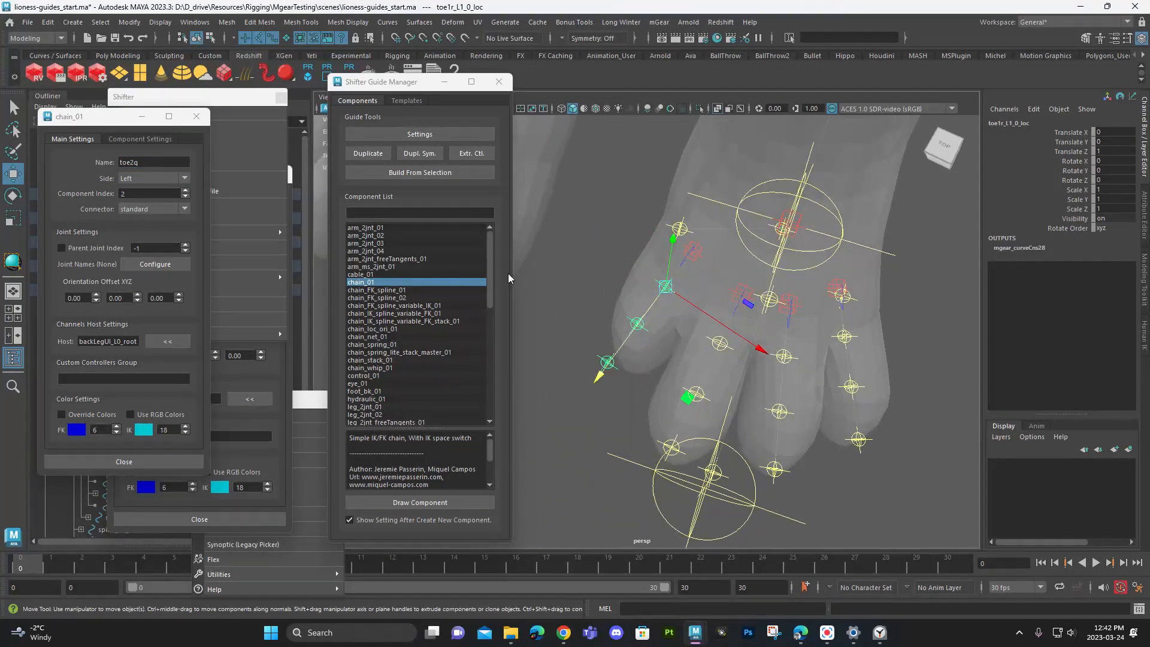
- Rename the back paw's second toe chain hToes in its open settings and extend the name to hToes2
{"action": "left_click", "coordinate": [693, 251]}
{"action": "double_click", "coordinate": [155, 163]}
{"action": "type", "text": "rear"}
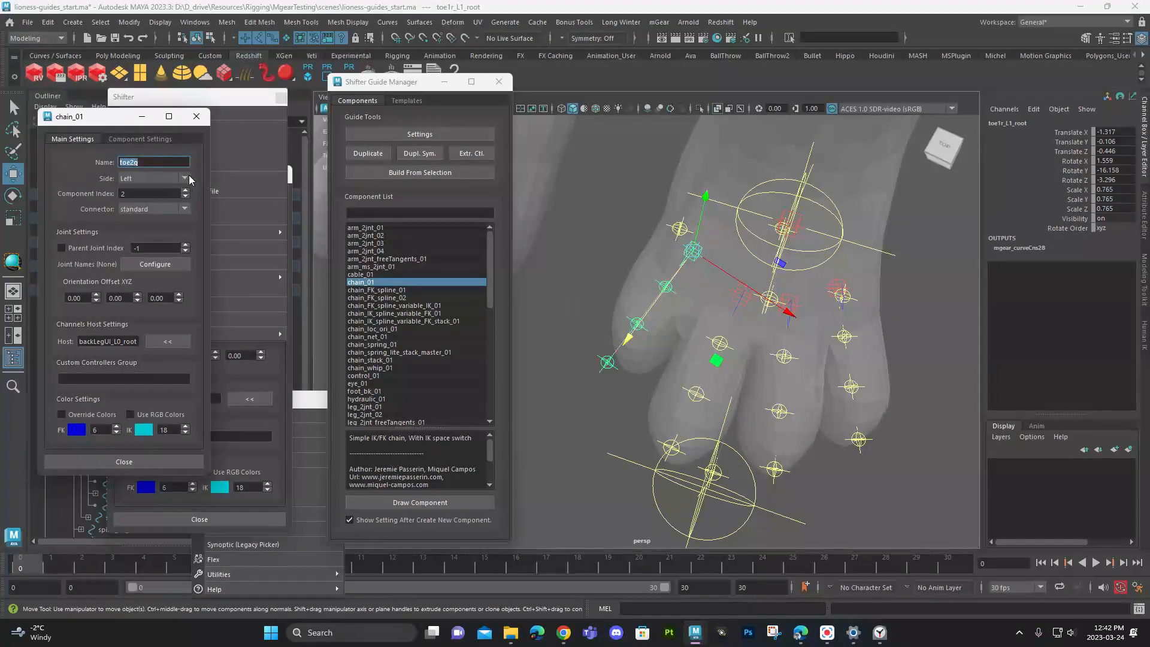
{"action": "type", "text": "T"}
{"action": "key", "text": "BackSpace"}
{"action": "key", "text": "BackSpace"}
{"action": "key", "text": "BackSpace"}
{"action": "key", "text": "BackSpace"}
{"action": "type", "text": "h"}
{"action": "key", "text": "BackSpace"}
{"action": "type", "text": "Toes"}
{"action": "key", "text": "Tab"}
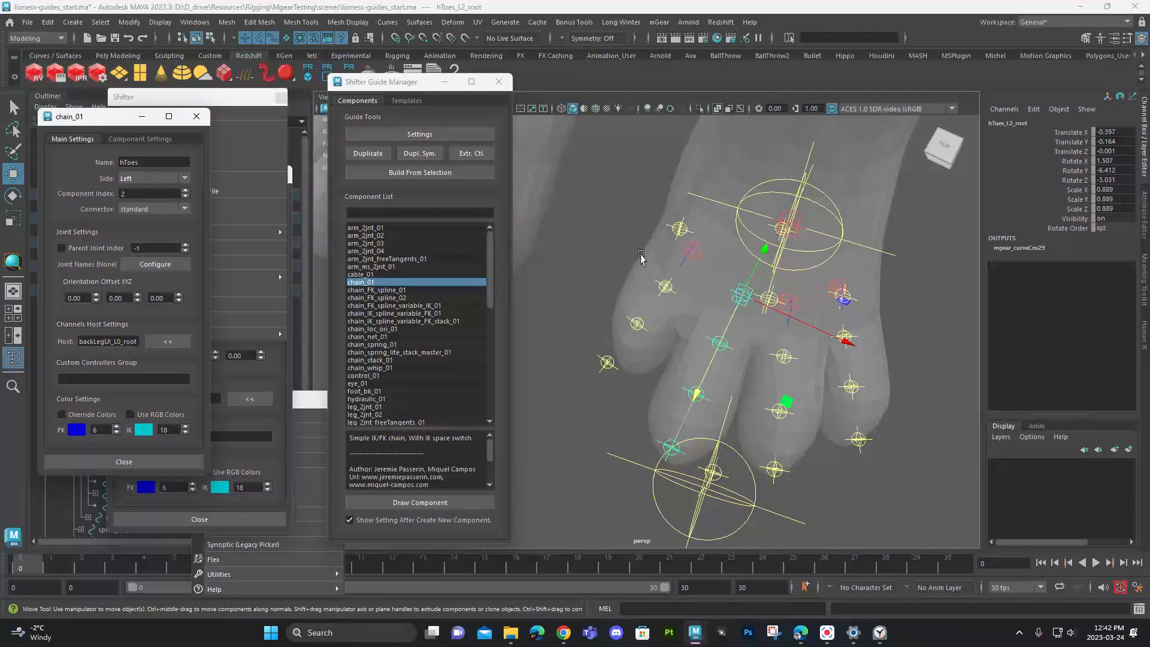
{"action": "left_click", "coordinate": [173, 162]}
{"action": "type", "text": "2"}
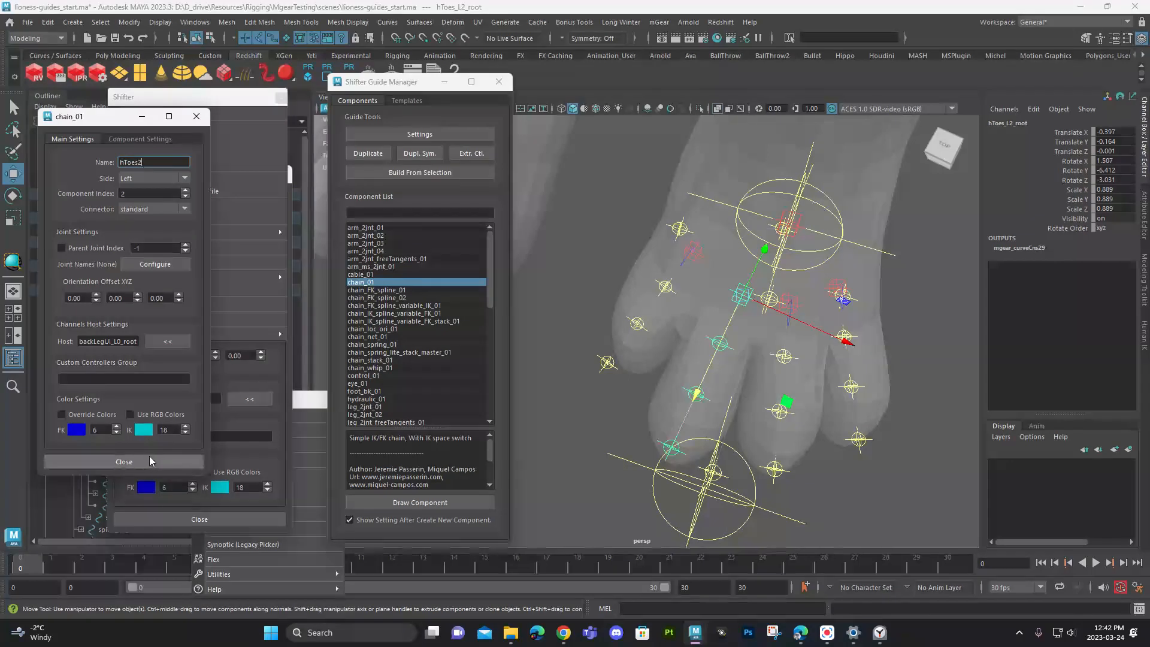
- Examine the first and fourth toe chains' names in their component settings by selecting the toe roots
{"action": "left_click", "coordinate": [693, 252]}
{"action": "left_click", "coordinate": [386, 133]}
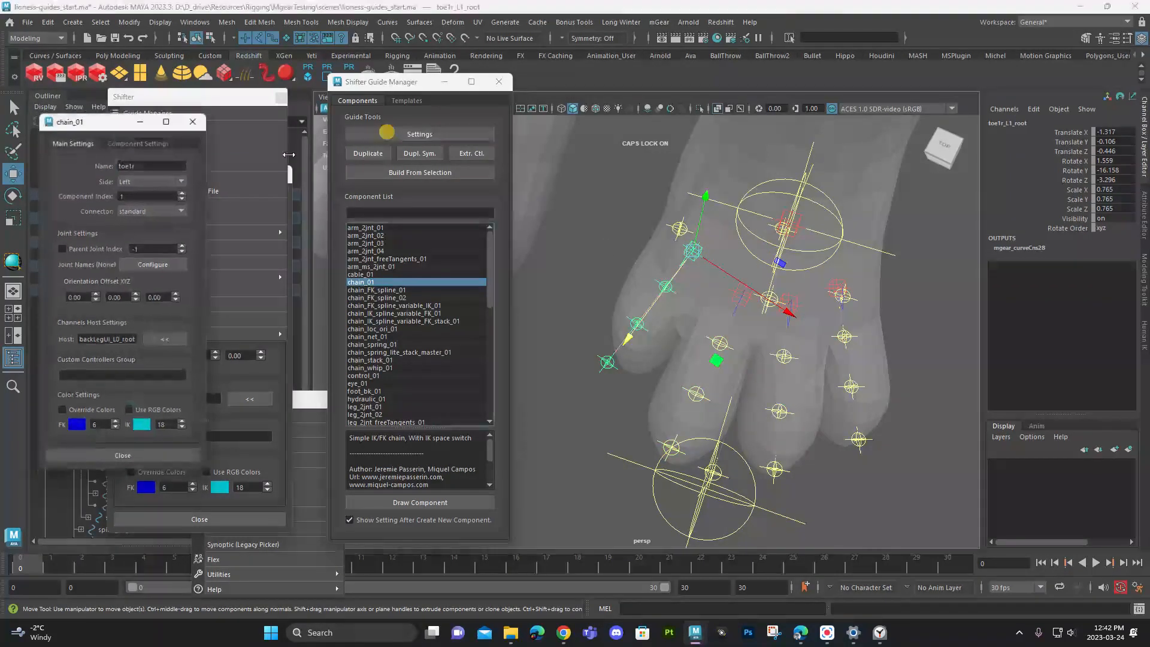
{"action": "double_click", "coordinate": [127, 162]}
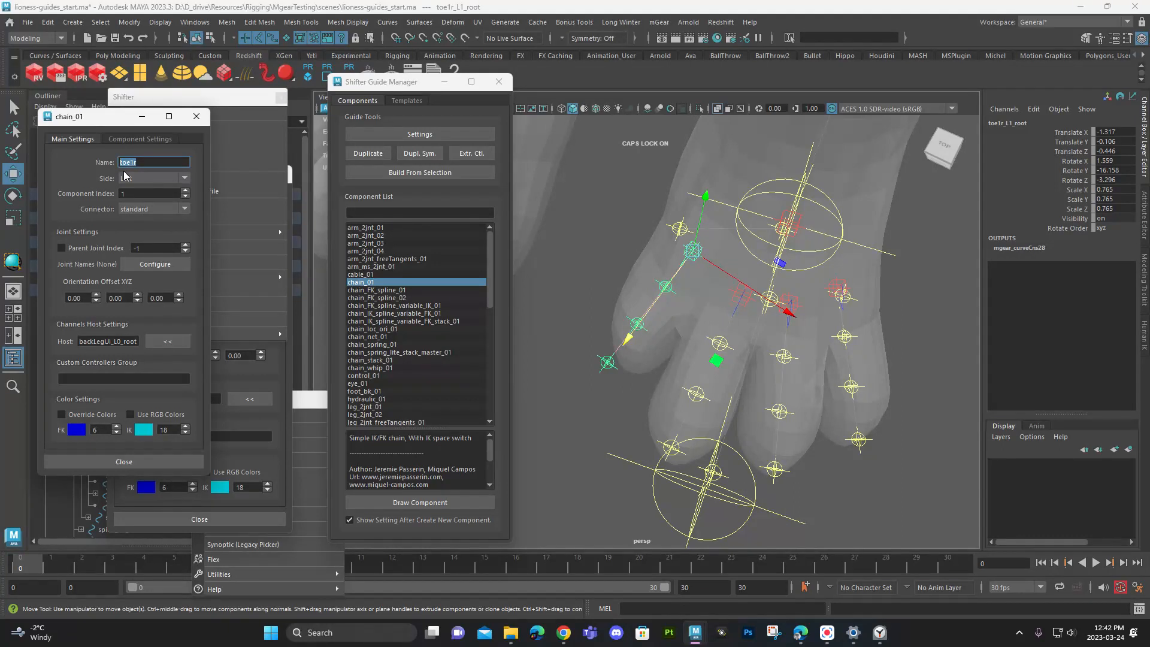
{"action": "left_click", "coordinate": [788, 304]}
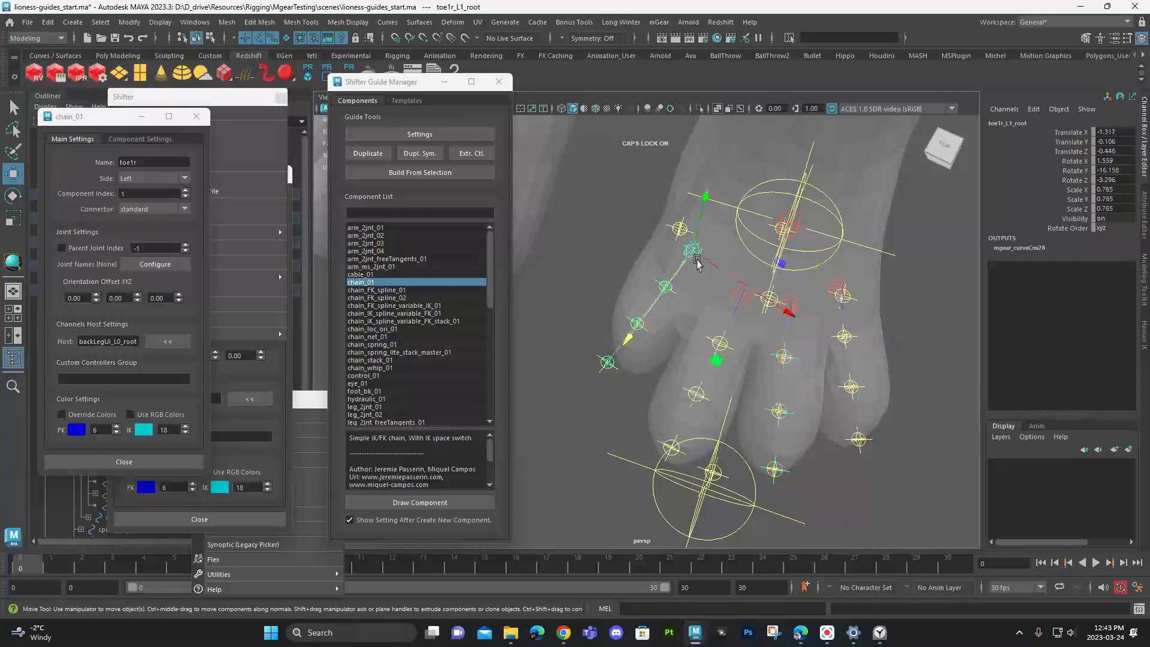
{"action": "left_click", "coordinate": [740, 303]}
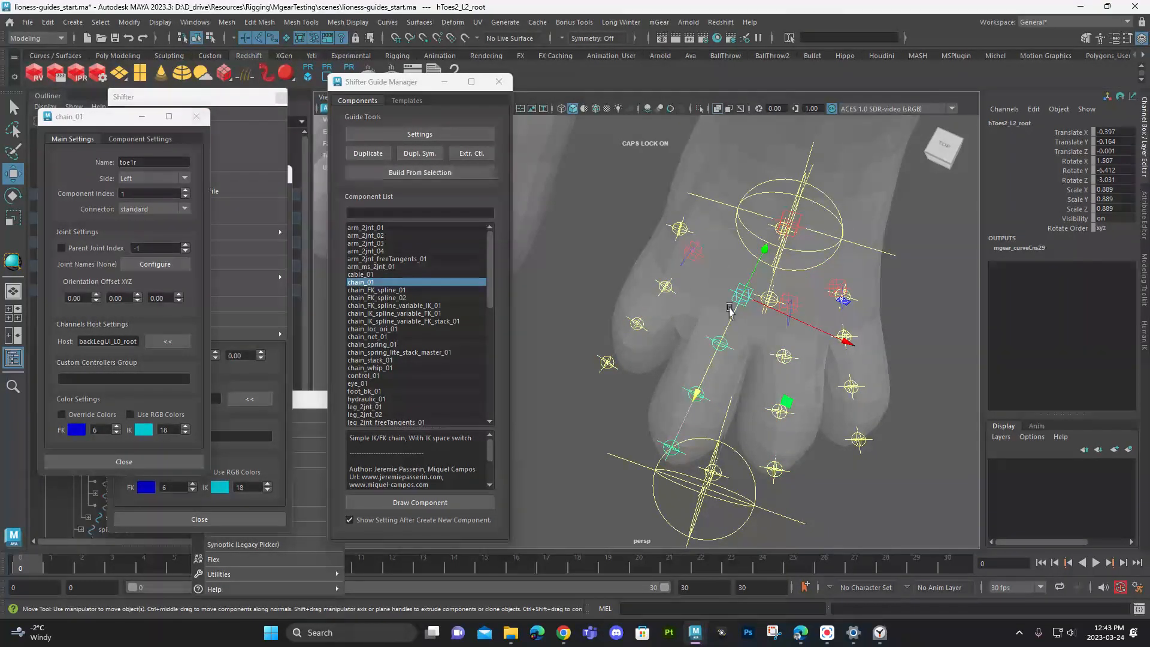
{"action": "left_click", "coordinate": [839, 289]}
{"action": "left_click", "coordinate": [419, 133]}
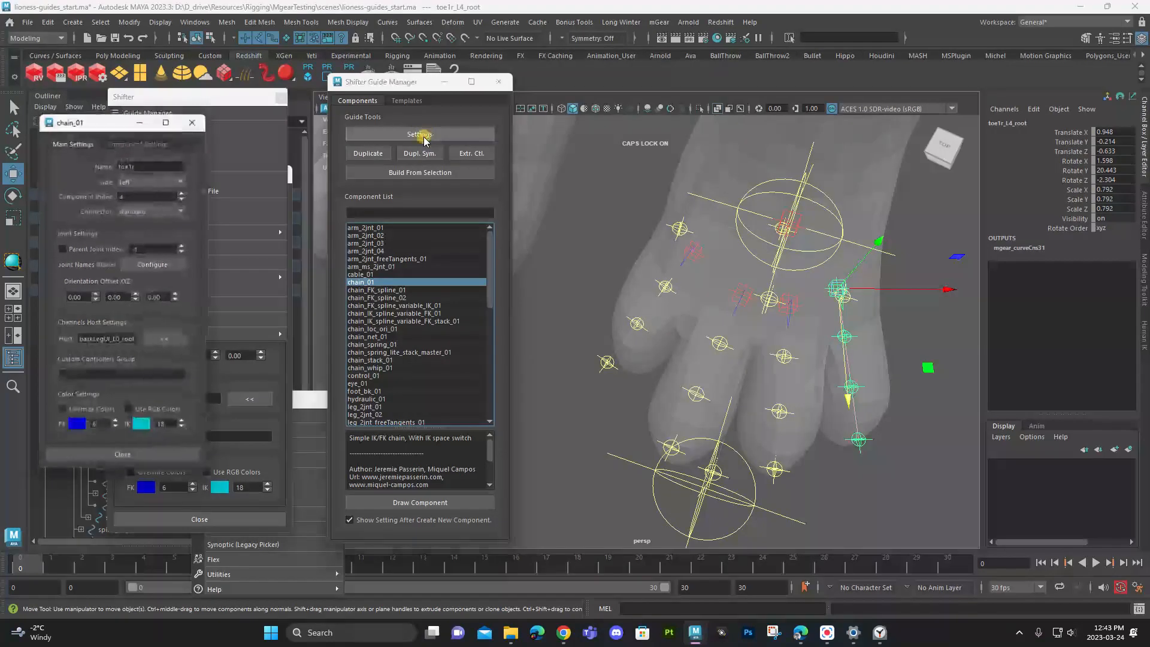
{"action": "left_click", "coordinate": [198, 116]}
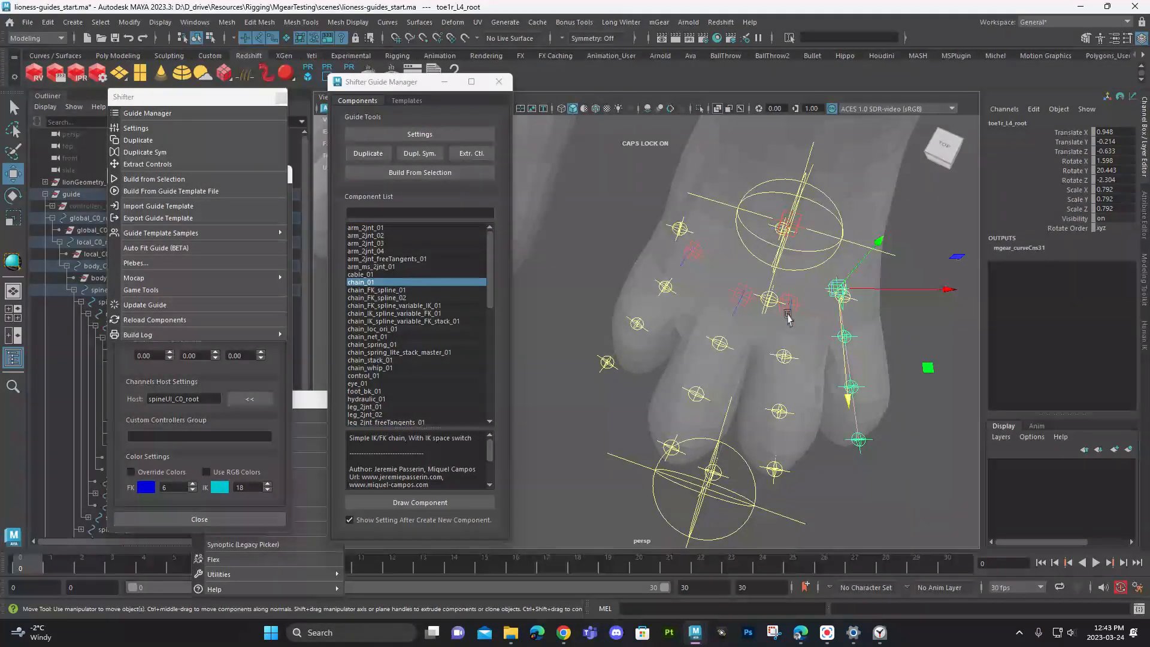
- Reopen the second toe chain's settings, rename it toe2r and change that name to toeR2
{"action": "left_click", "coordinate": [743, 290]}
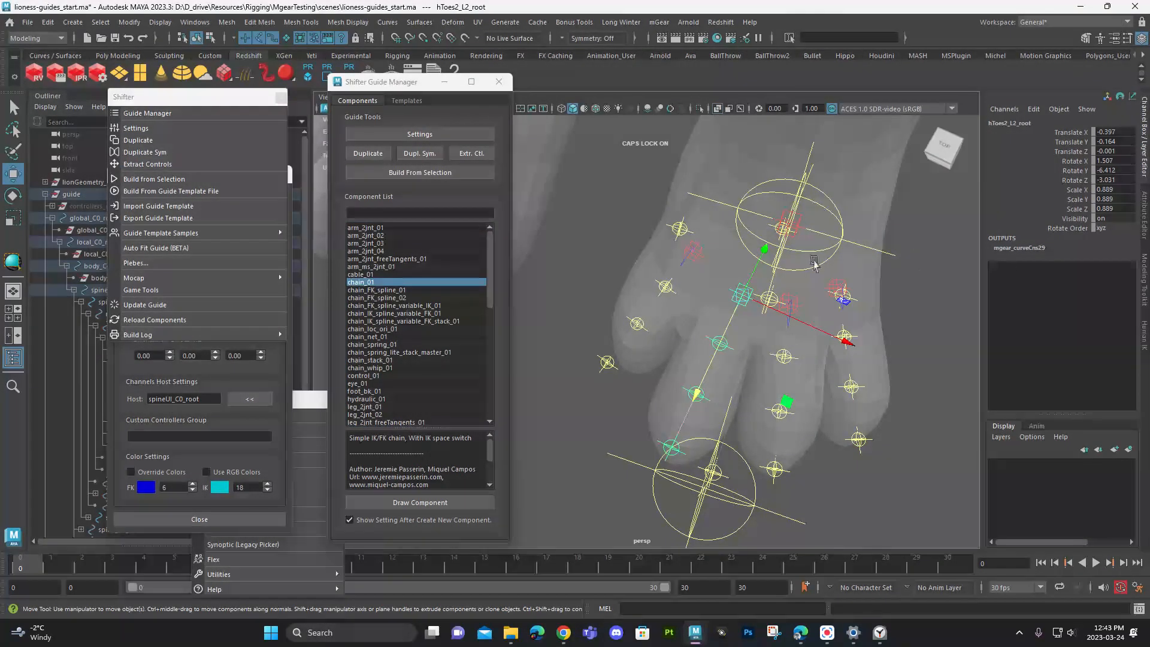
{"action": "left_click", "coordinate": [366, 137]}
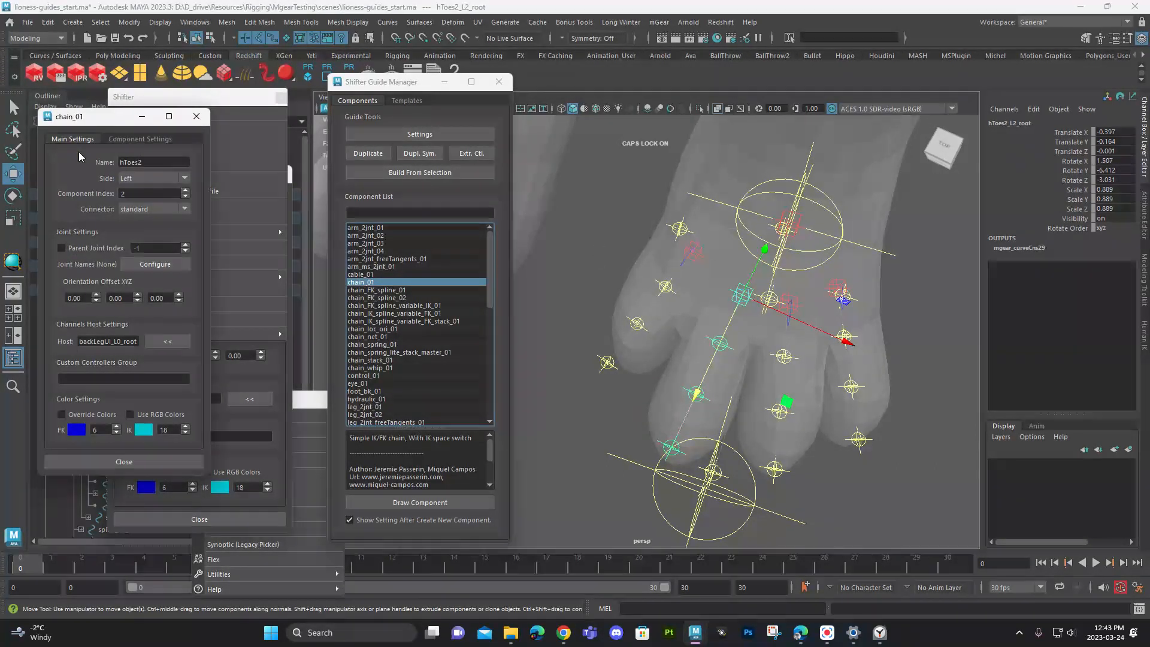
{"action": "left_click_drag", "start_coordinate": [148, 162], "coordinate": [62, 158]}
{"action": "key", "text": "BackSpace"}
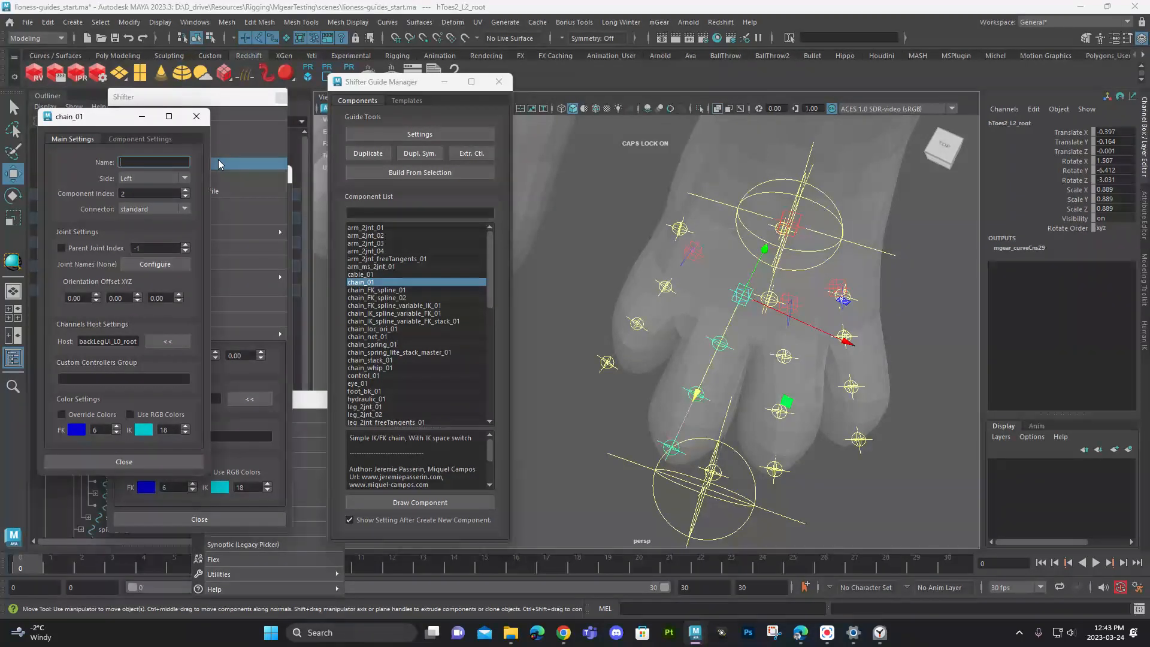
{"action": "type", "text": "toe2"}
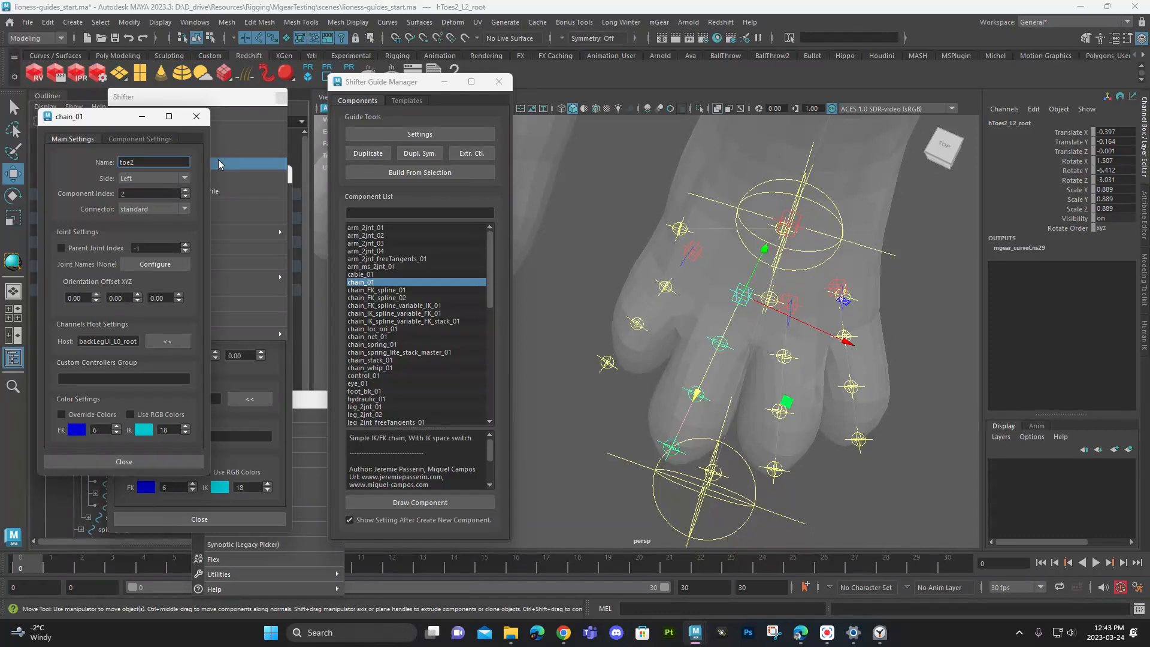
{"action": "type", "text": "r"}
{"action": "key", "text": "Return"}
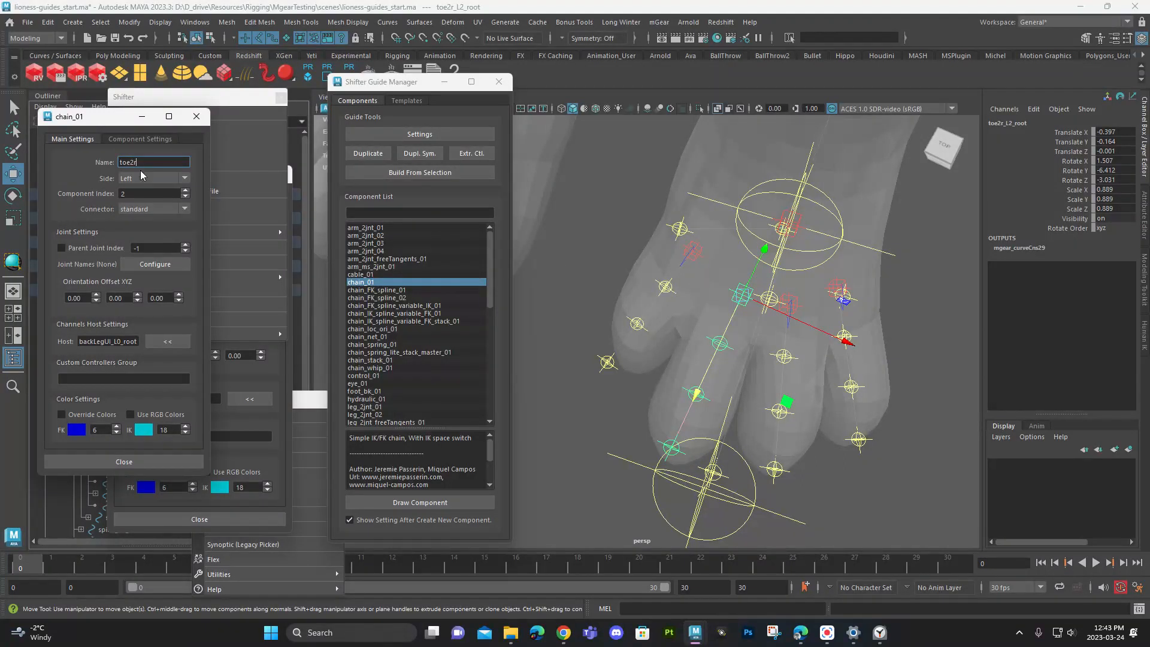
{"action": "type", "text": "toe"}
{"action": "key", "text": "Return"}
- Re-enter toe1r as the first toe's chain name in its settings and dismiss the clock notification
{"action": "left_click", "coordinate": [698, 249]}
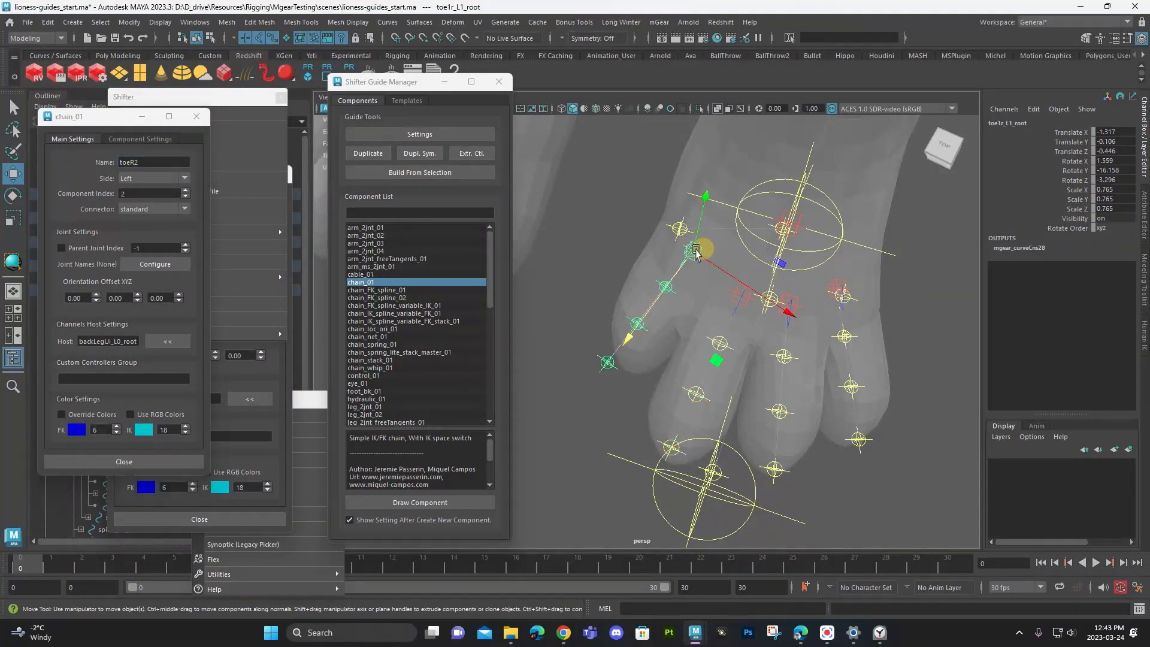
{"action": "left_click", "coordinate": [438, 138]}
{"action": "double_click", "coordinate": [140, 162]}
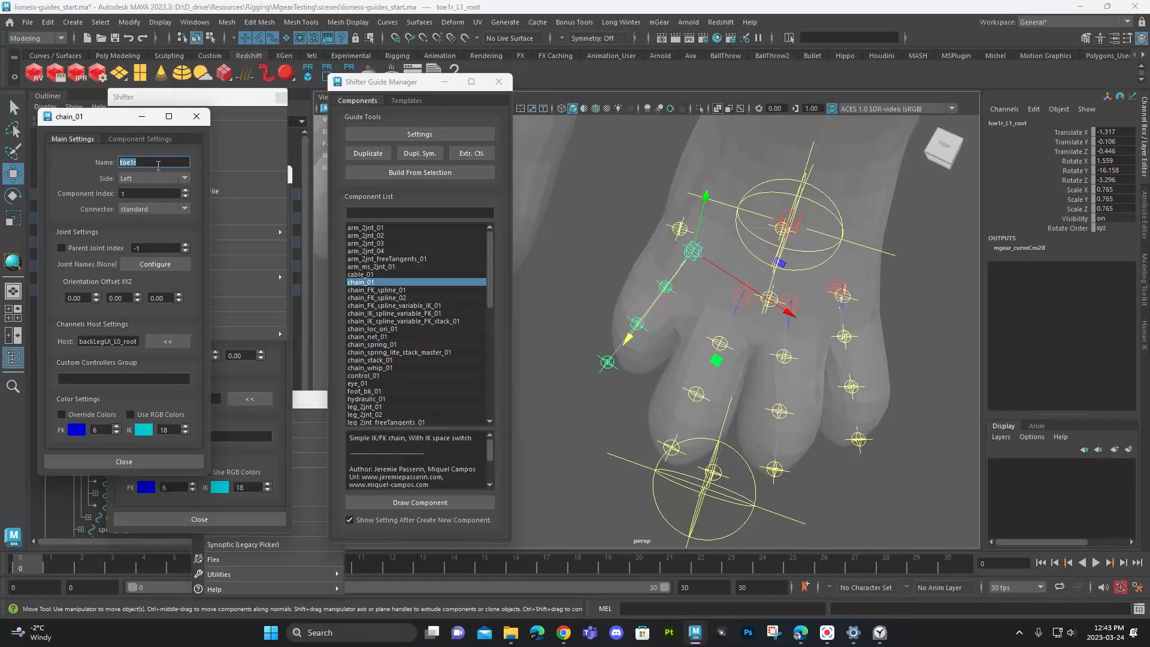
{"action": "type", "text": "toe1"}
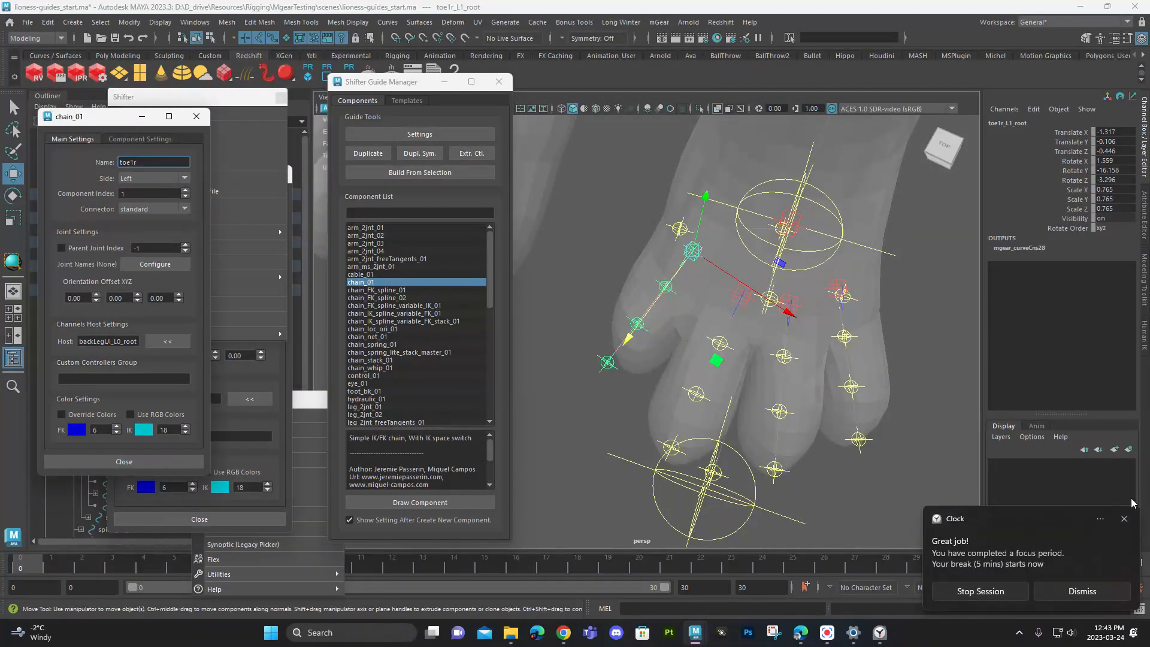
{"action": "left_click", "coordinate": [1126, 520]}
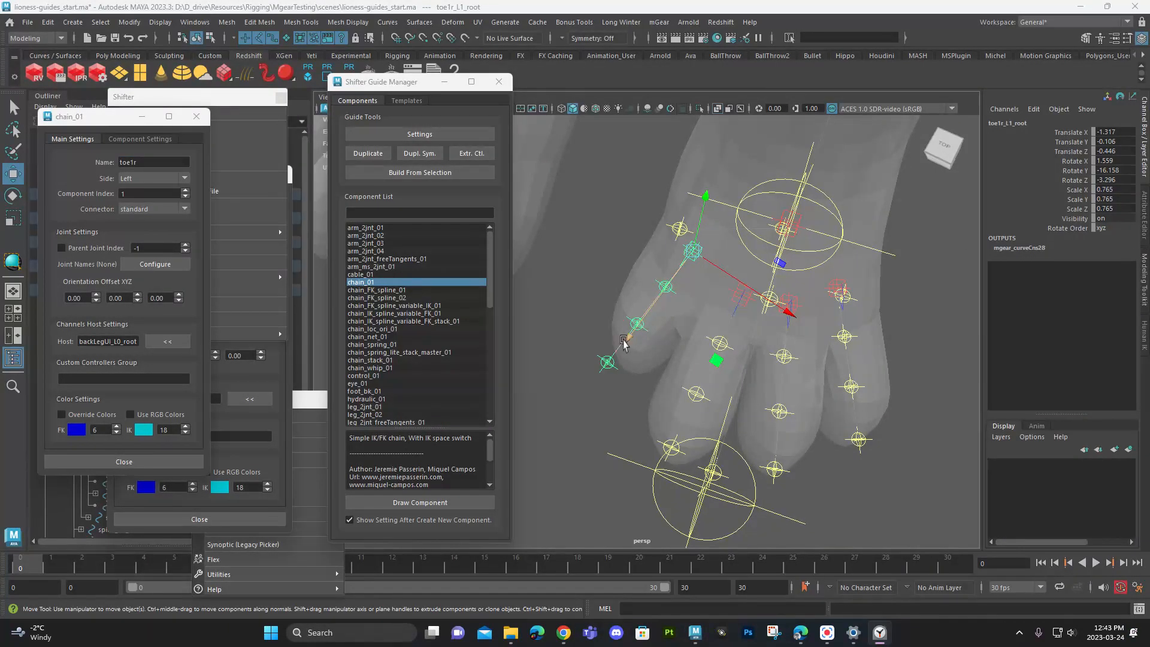
- Select the second toe's root, reopen its component settings and rename the chain toer2
{"action": "left_click", "coordinate": [736, 298]}
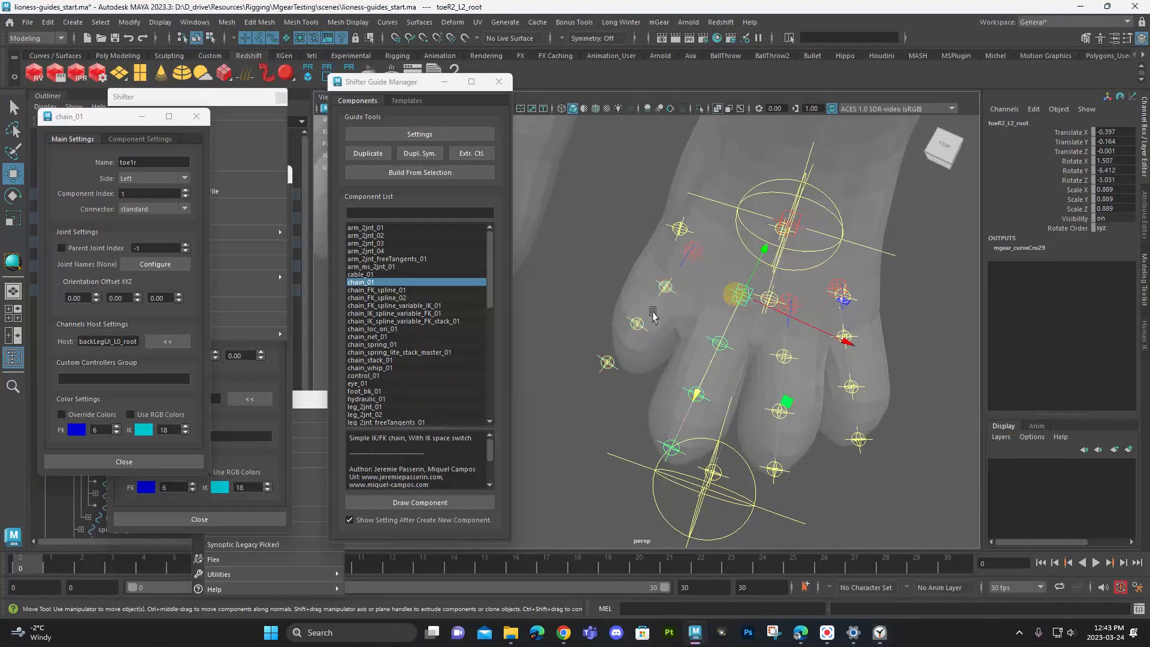
{"action": "left_click_drag", "start_coordinate": [145, 164], "coordinate": [108, 159]}
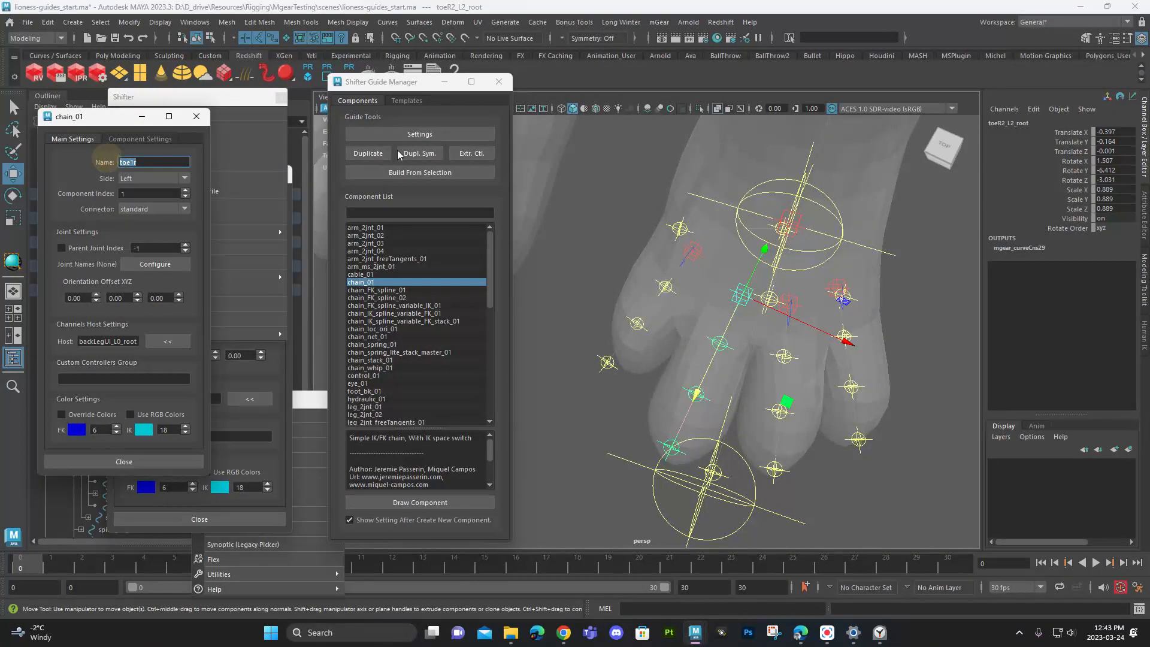
{"action": "left_click", "coordinate": [195, 118]}
{"action": "left_click", "coordinate": [398, 134]}
{"action": "left_click_drag", "start_coordinate": [159, 162], "coordinate": [119, 164]}
{"action": "type", "text": "t"}
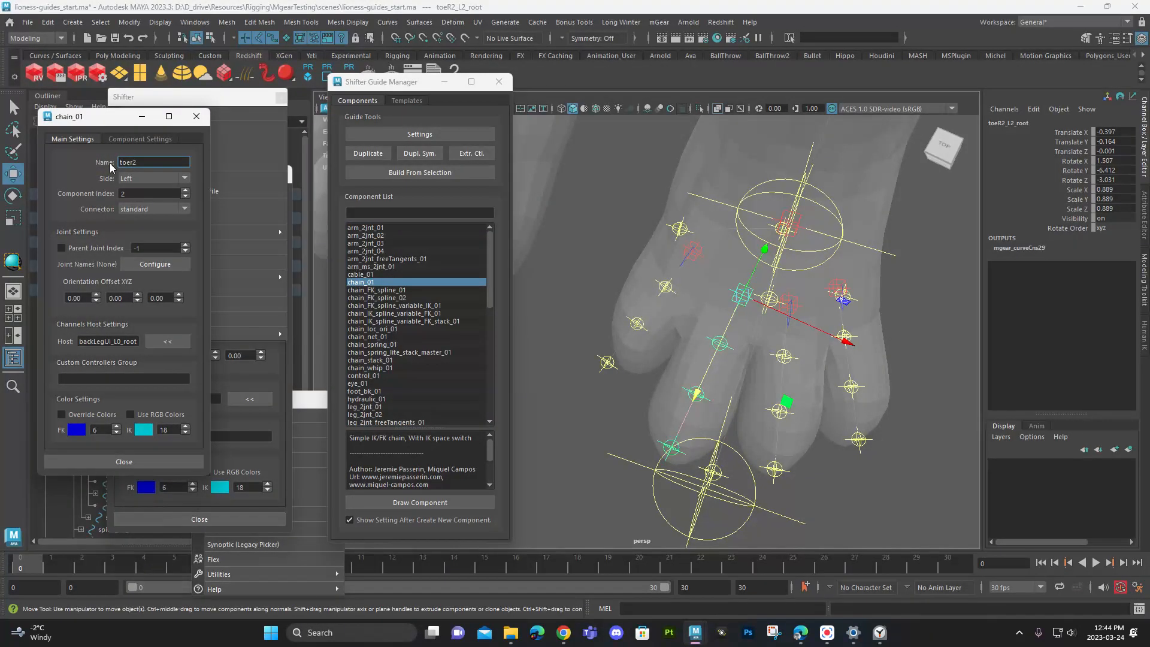
{"action": "key", "text": "Return"}
- Select the third toe's root, open its component settings and rename the chain toe3r
{"action": "left_click", "coordinate": [788, 303]}
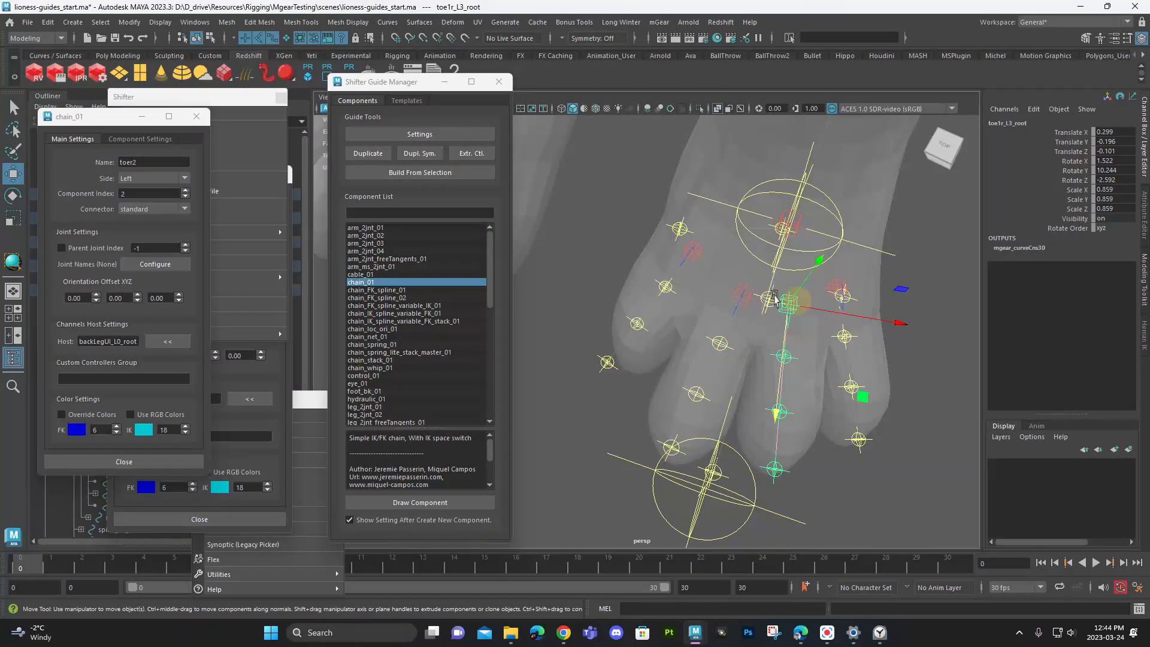
{"action": "left_click", "coordinate": [447, 136]}
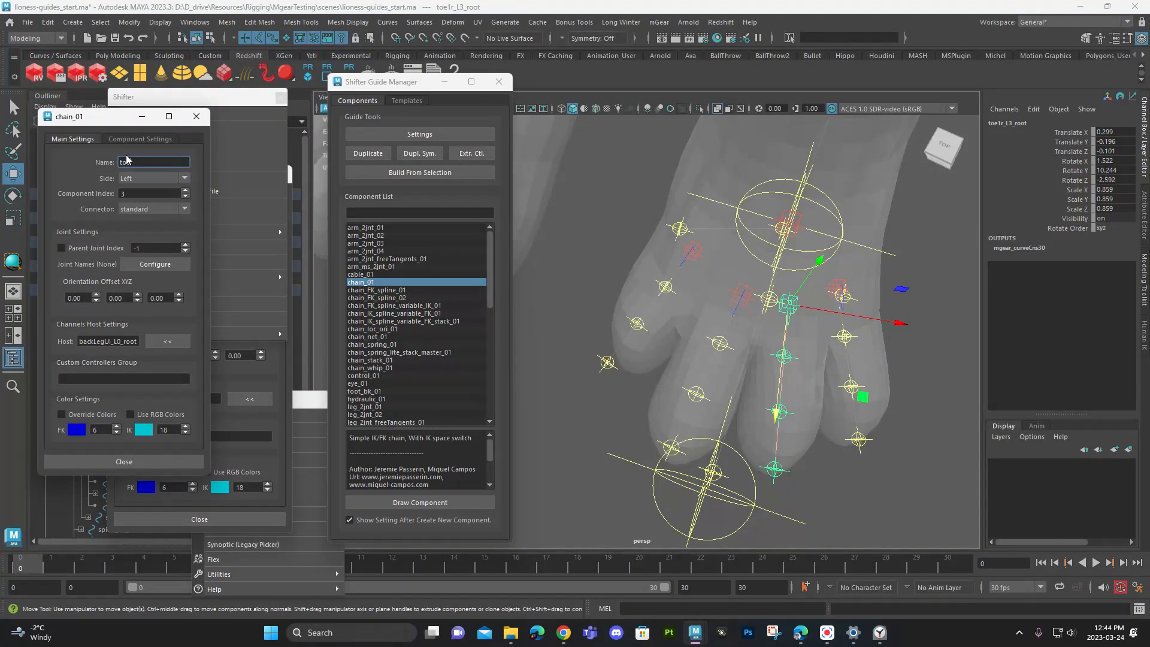
{"action": "type", "text": "3r"}
- Select the second toe's root, open its component settings and rename the chain toe2r
{"action": "left_click", "coordinate": [730, 299]}
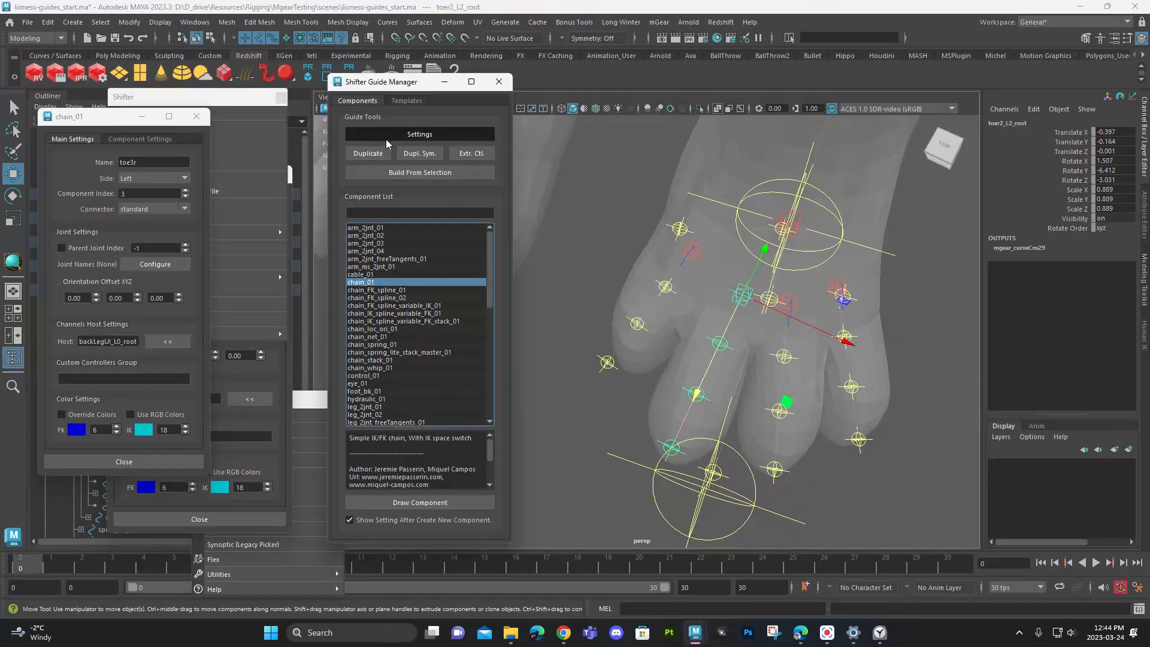
{"action": "left_click_drag", "start_coordinate": [141, 162], "coordinate": [78, 158]}
{"action": "type", "text": "toe"}
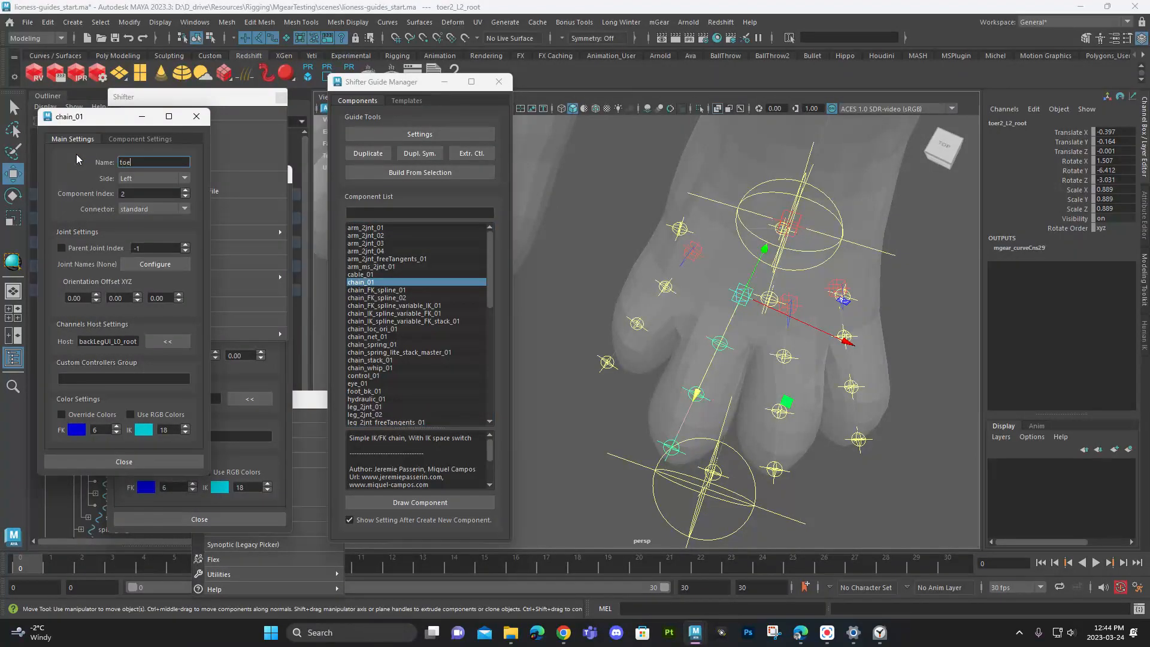
{"action": "type", "text": "2r"}
- Open the first toe's chain settings, select the fourth toe's root, enter toe4r as the name in the open settings and close them
{"action": "left_click", "coordinate": [687, 249]}
{"action": "left_click", "coordinate": [363, 134]}
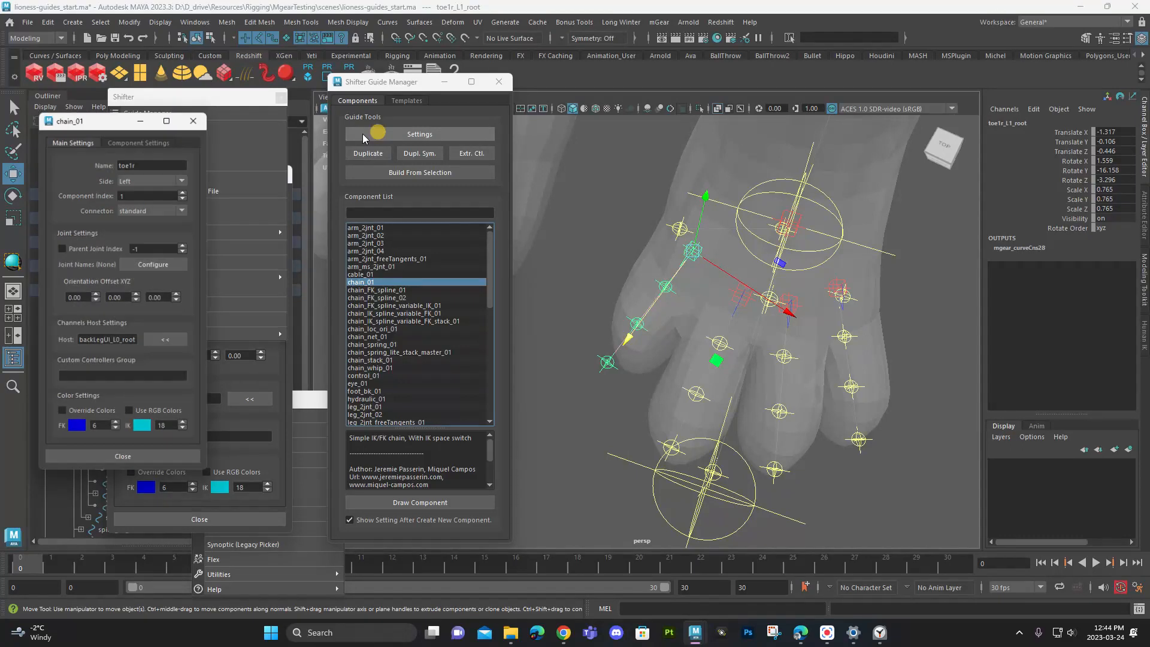
{"action": "left_click", "coordinate": [840, 291]}
{"action": "double_click", "coordinate": [171, 161]}
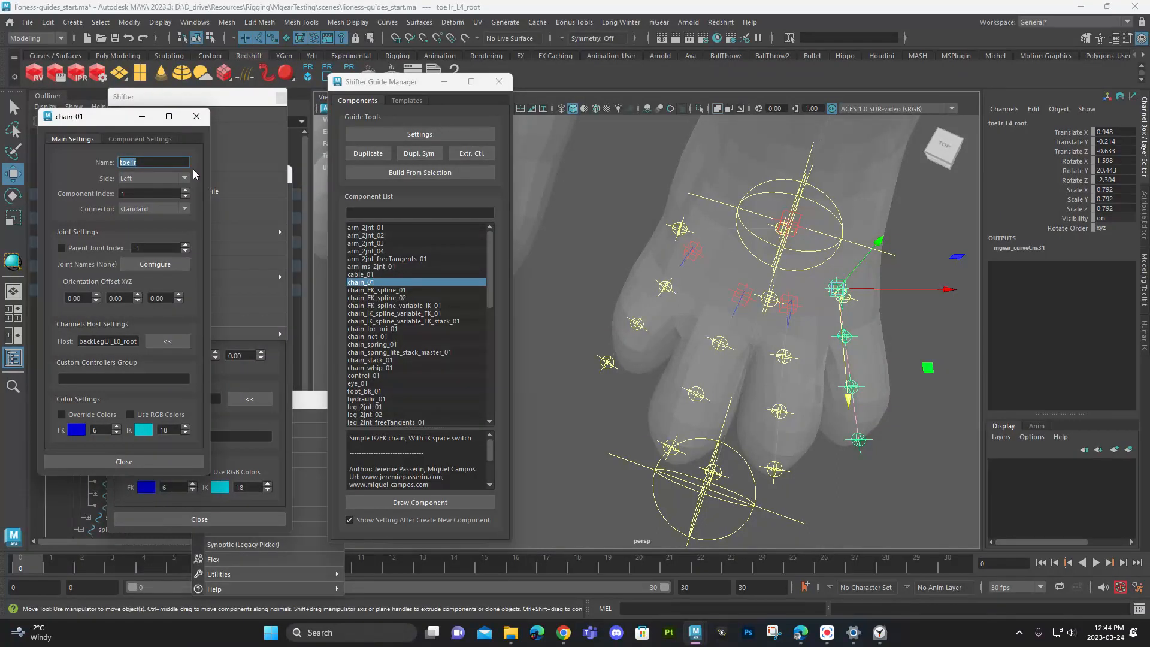
{"action": "type", "text": "t"}
{"action": "type", "text": "r"}
{"action": "key", "text": "Return"}
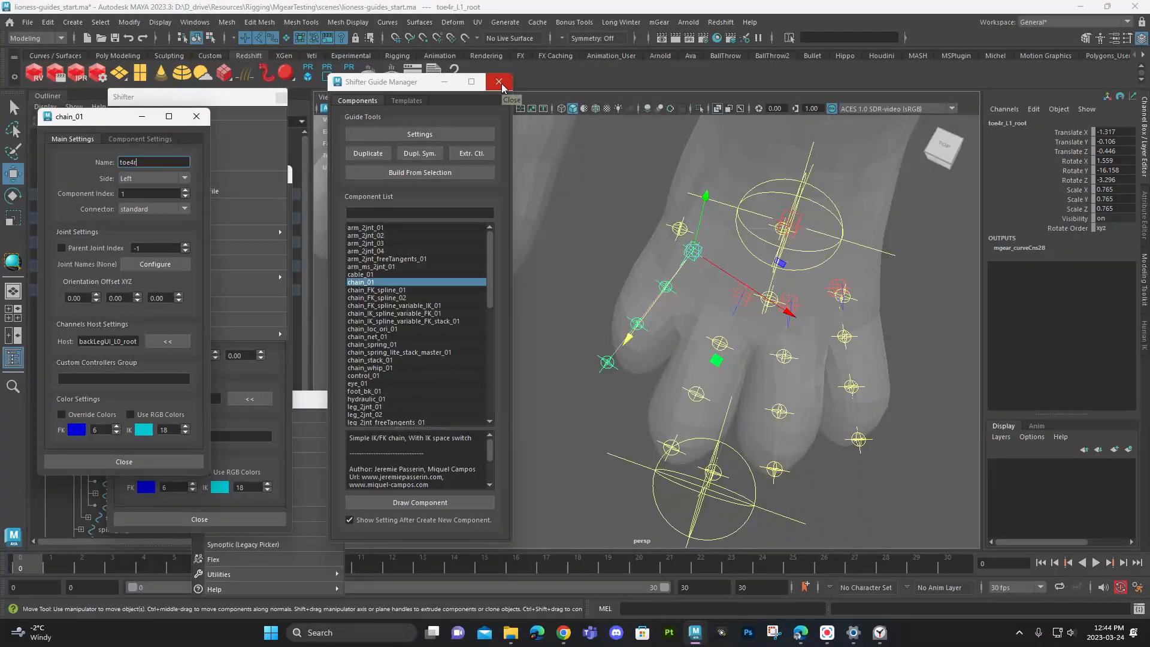
{"action": "left_click", "coordinate": [196, 116]}
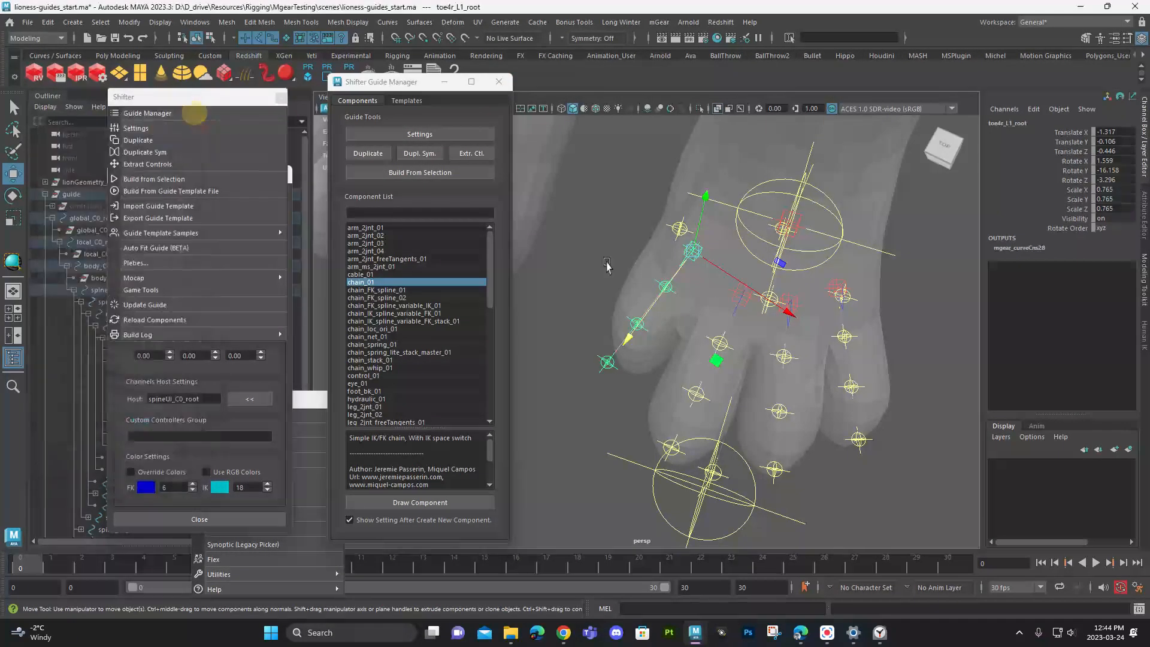
- Clear the guide selection and save the scene
{"action": "left_click", "coordinate": [581, 236]}
{"action": "middle_click_drag", "start_coordinate": [706, 240], "coordinate": [752, 360], "text": "alt"}
{"action": "left_click_drag", "start_coordinate": [752, 360], "coordinate": [682, 213], "text": "alt"}
{"action": "right_click_drag", "start_coordinate": [681, 213], "coordinate": [703, 367], "text": "alt"}
{"action": "middle_click_drag", "start_coordinate": [559, 289], "coordinate": [820, 344], "text": "alt"}
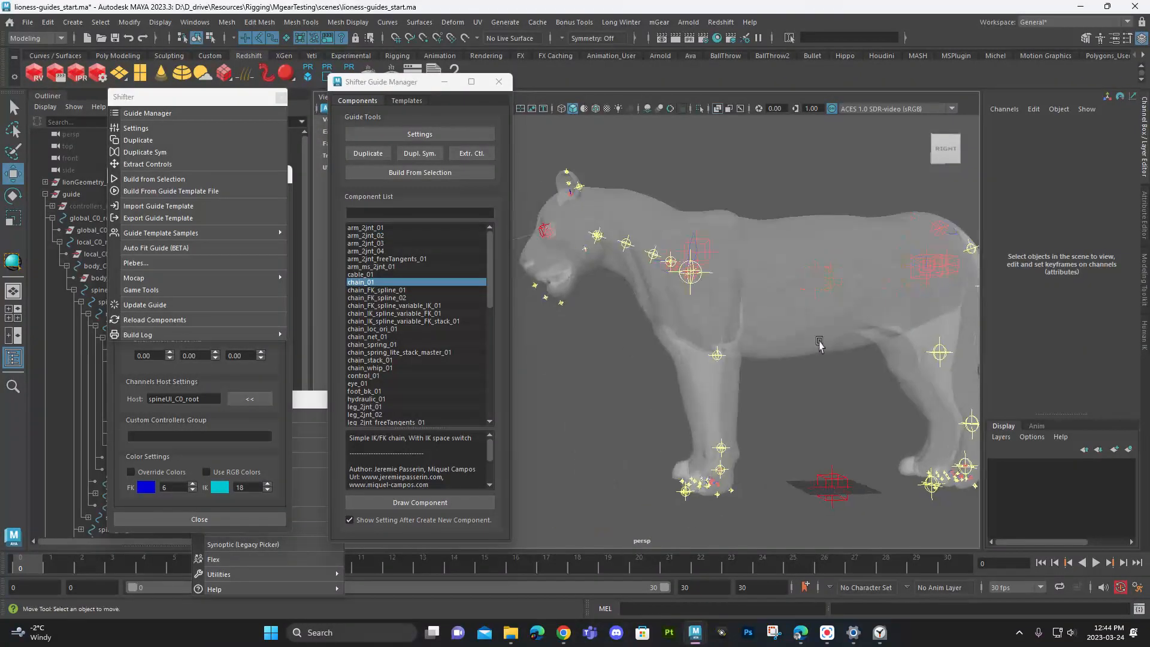
{"action": "left_click_drag", "start_coordinate": [819, 344], "coordinate": [800, 354], "text": "alt"}
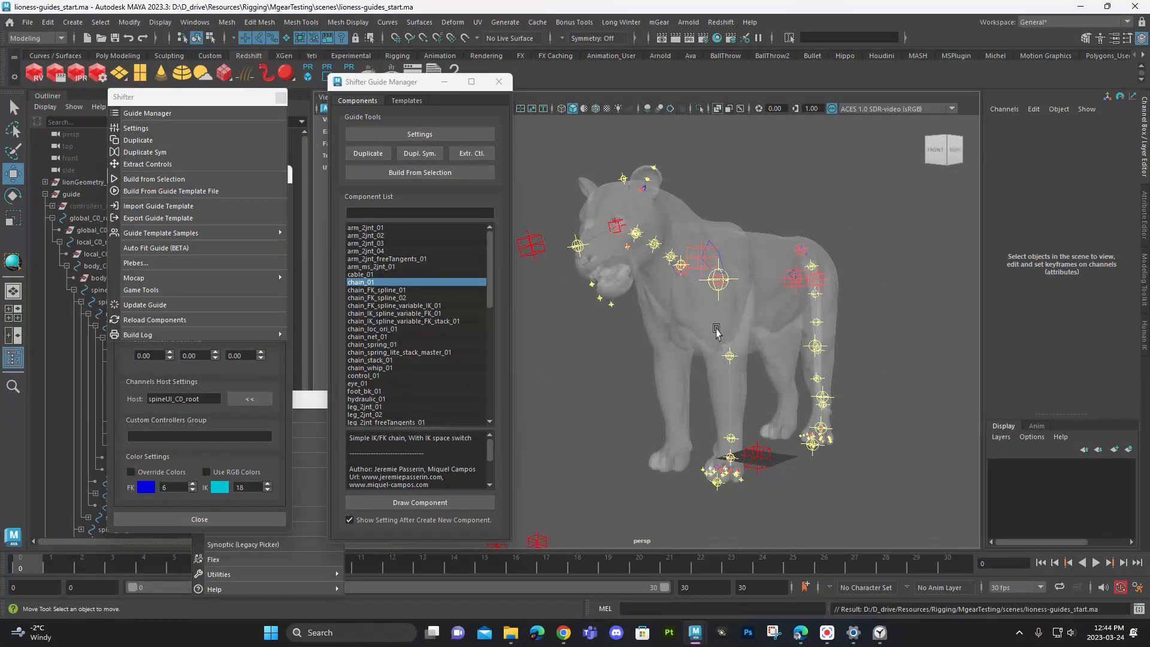
- Select the front-leg and back-leg UI guides and move them together beside the lioness's left legs, at about 0.658 Translate Y
{"action": "middle_click_drag", "start_coordinate": [677, 372], "coordinate": [765, 313], "text": "alt"}
{"action": "left_click_drag", "start_coordinate": [693, 316], "coordinate": [702, 414], "text": "alt"}
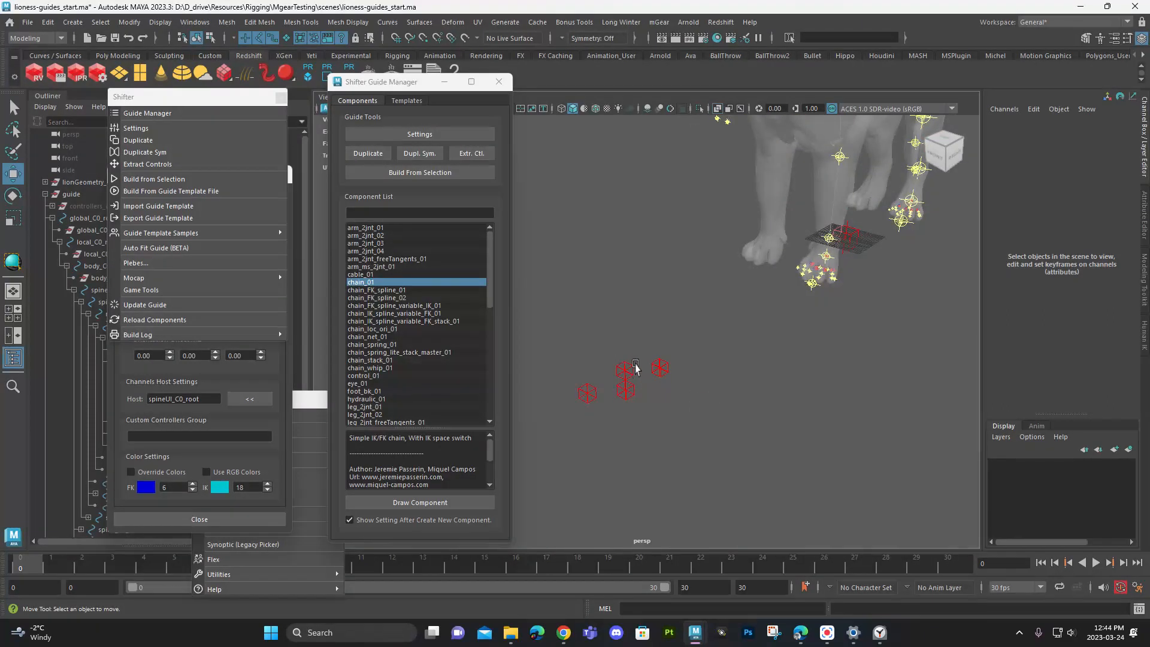
{"action": "left_click", "coordinate": [625, 366]}
{"action": "key", "text": "q"}
{"action": "left_click", "coordinate": [625, 398]}
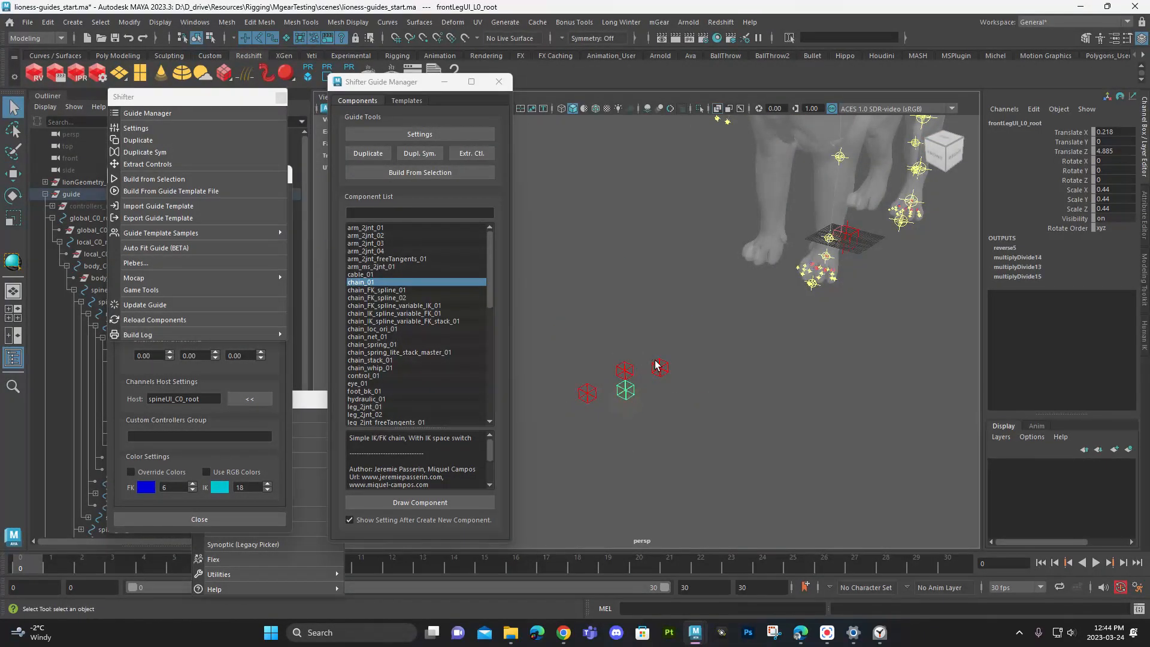
{"action": "left_click", "coordinate": [658, 366], "text": "shift"}
{"action": "middle_click_drag", "start_coordinate": [763, 366], "coordinate": [773, 416], "text": "alt"}
{"action": "left_click_drag", "start_coordinate": [773, 416], "coordinate": [668, 398], "text": "alt"}
{"action": "key", "text": "w"}
{"action": "left_click_drag", "start_coordinate": [545, 367], "coordinate": [953, 375]}
{"action": "middle_click_drag", "start_coordinate": [953, 375], "coordinate": [810, 409], "text": "alt"}
{"action": "left_click_drag", "start_coordinate": [810, 408], "coordinate": [872, 409], "text": "alt"}
{"action": "left_click_drag", "start_coordinate": [845, 373], "coordinate": [888, 378]}
{"action": "left_click_drag", "start_coordinate": [816, 345], "coordinate": [819, 306]}
{"action": "left_click_drag", "start_coordinate": [802, 349], "coordinate": [824, 374], "text": "alt"}
- Move the front-leg UI guide on its own along Z to beside the left front paw, at about 1.28 Translate Z
{"action": "key", "text": "q"}
{"action": "left_click", "coordinate": [792, 325]}
{"action": "left_click_drag", "start_coordinate": [792, 324], "coordinate": [779, 345], "text": "alt"}
{"action": "key", "text": "w"}
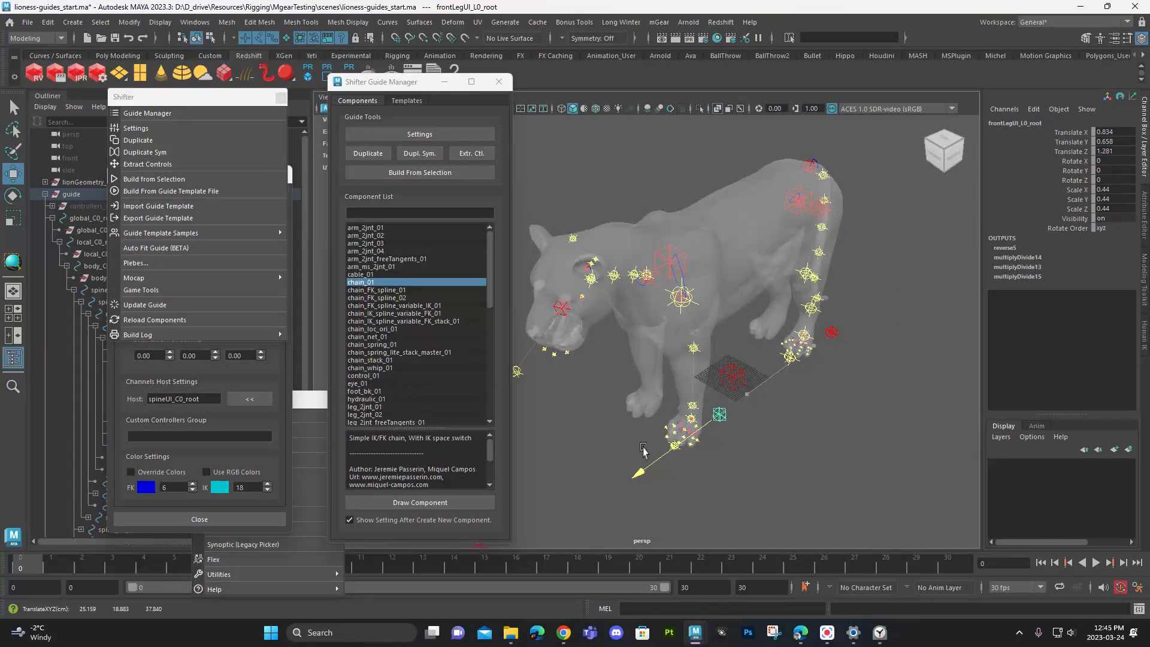
{"action": "left_click_drag", "start_coordinate": [650, 452], "coordinate": [745, 430], "text": "alt"}
{"action": "left_click_drag", "start_coordinate": [829, 415], "coordinate": [806, 440], "text": "alt"}
- Select the back-leg UI guide and adjust its position beside the left back paw, at about 0.918 Translate X and -1.317 Translate Z
{"action": "left_click", "coordinate": [813, 306], "text": "shift"}
{"action": "left_click_drag", "start_coordinate": [847, 317], "coordinate": [838, 321]}
{"action": "left_click_drag", "start_coordinate": [797, 427], "coordinate": [706, 429], "text": "alt"}
{"action": "middle_click_drag", "start_coordinate": [702, 429], "coordinate": [750, 410], "text": "alt"}
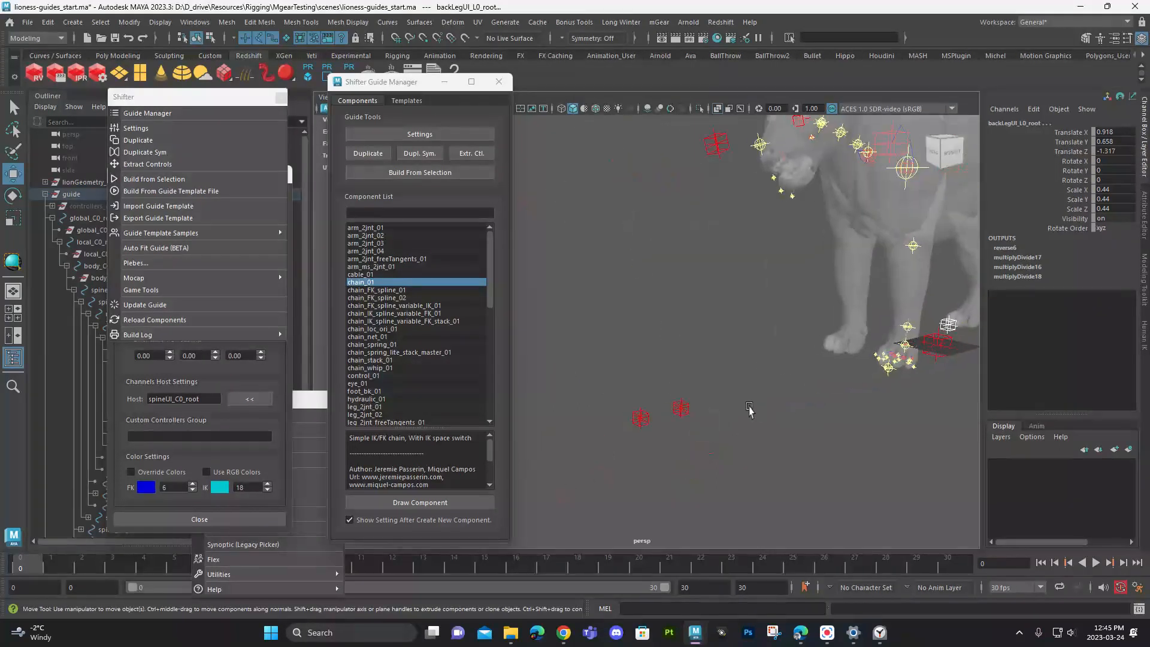
- Move the spine UI guide above the hips (about 3.418 Y, -1.125 Z) and the head UI guide above the head (about 3.788 Y, 2.866 Z)
{"action": "left_click_drag", "start_coordinate": [686, 412], "coordinate": [688, 417]}
{"action": "left_click_drag", "start_coordinate": [688, 420], "coordinate": [922, 190], "text": "alt"}
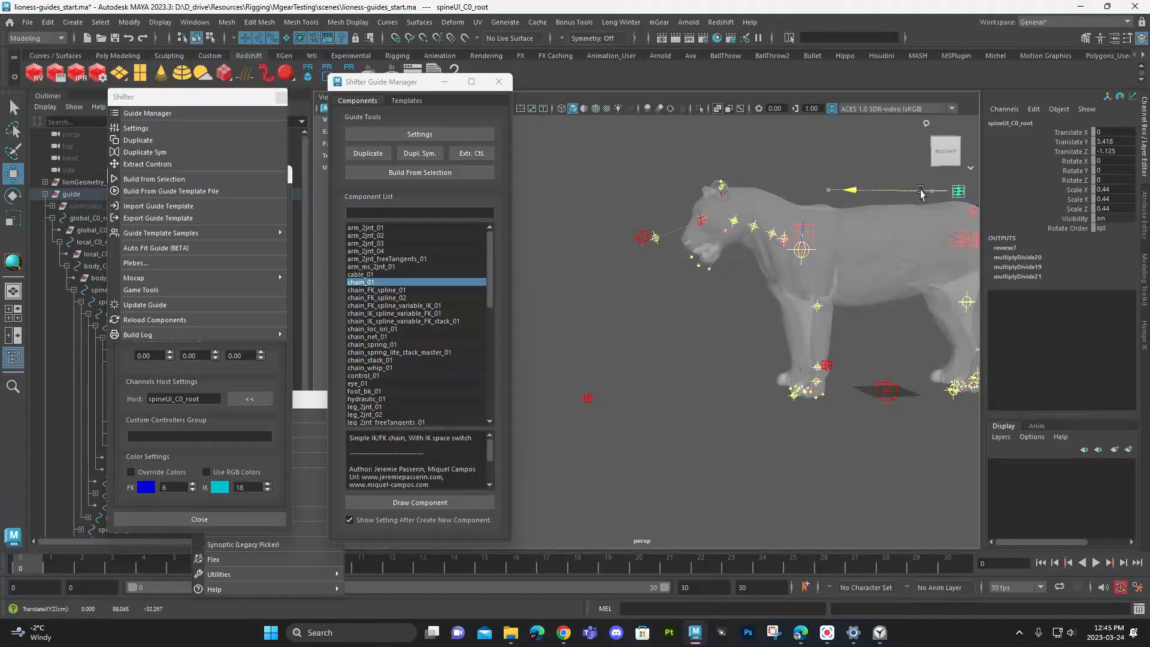
{"action": "left_click_drag", "start_coordinate": [576, 385], "coordinate": [594, 418]}
{"action": "left_click_drag", "start_coordinate": [589, 377], "coordinate": [607, 140]}
{"action": "left_click_drag", "start_coordinate": [561, 171], "coordinate": [704, 171]}
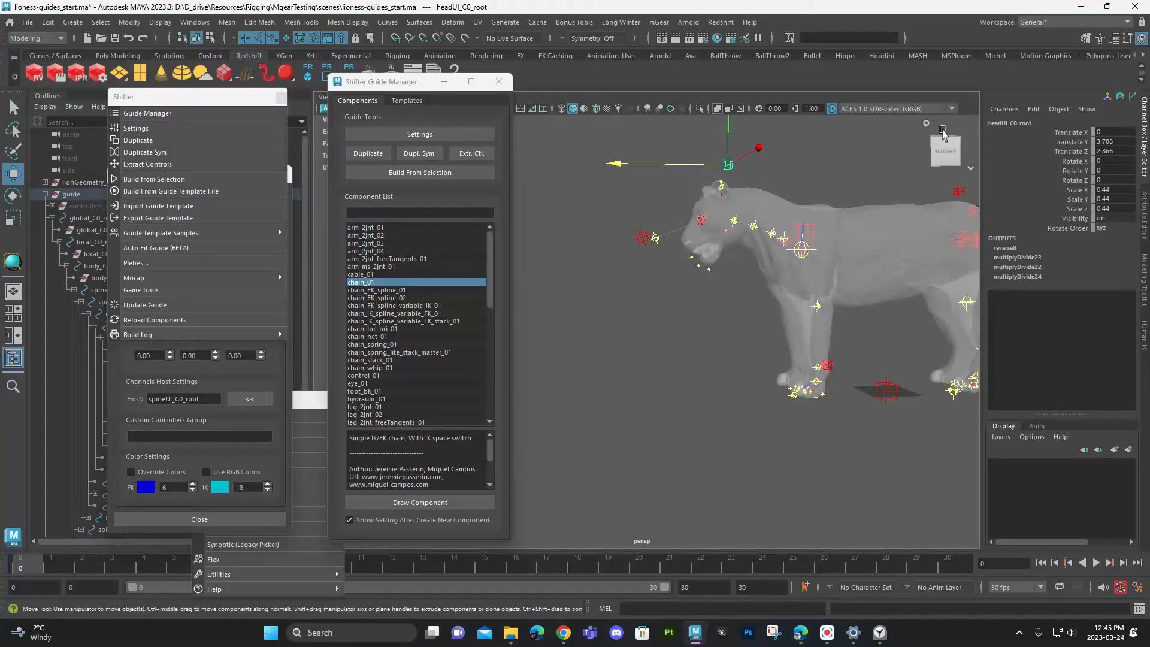
- Select the left shoulder guide root and duplicate it symmetrically, with its whole front-leg chain, to the lioness's right side
{"action": "left_click_drag", "start_coordinate": [679, 186], "coordinate": [769, 219], "text": "alt"}
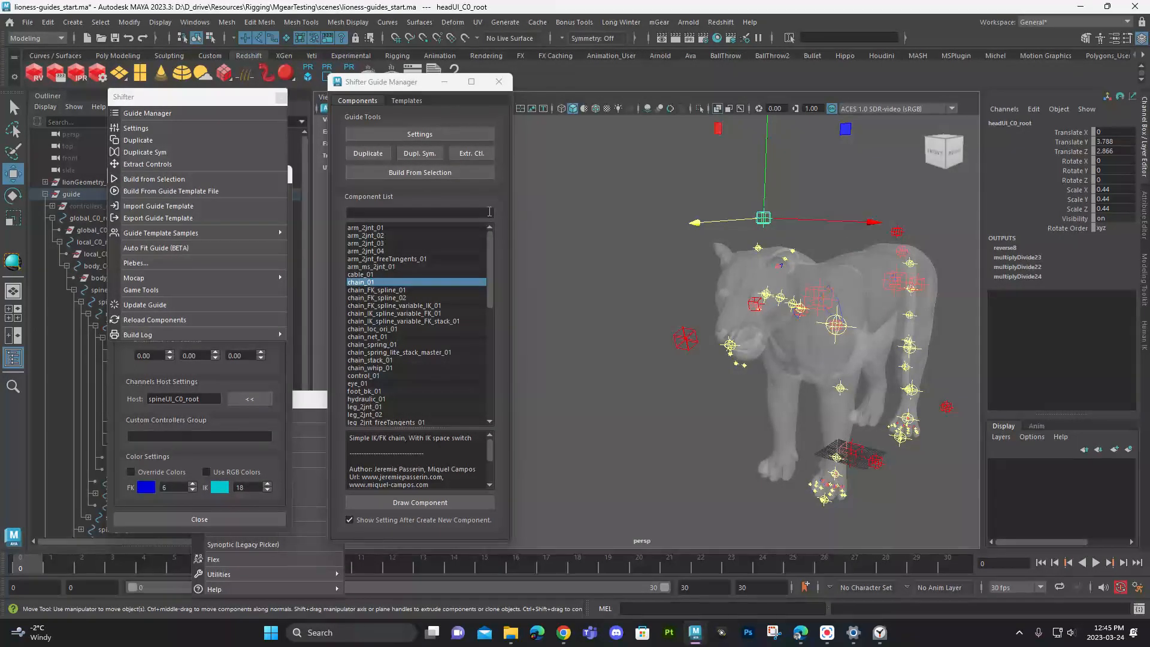
{"action": "middle_click_drag", "start_coordinate": [636, 419], "coordinate": [686, 354], "text": "alt"}
{"action": "left_click_drag", "start_coordinate": [685, 354], "coordinate": [657, 368], "text": "alt"}
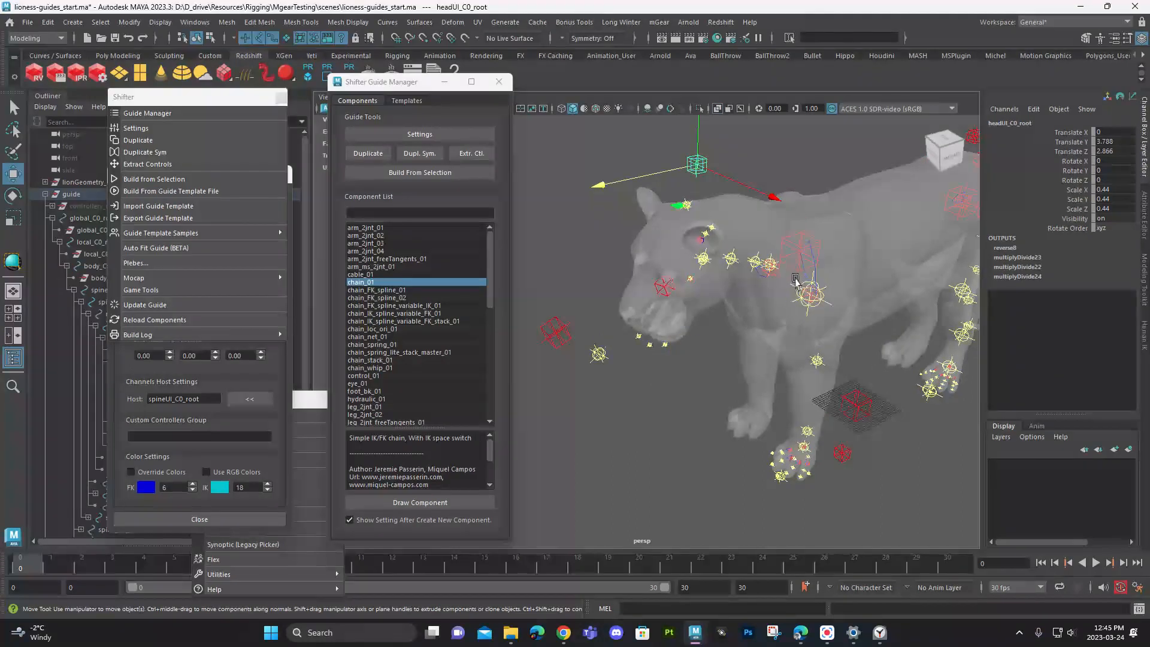
{"action": "scroll", "coordinate": [796, 280], "scroll_direction": "up", "scroll_amount": 10}
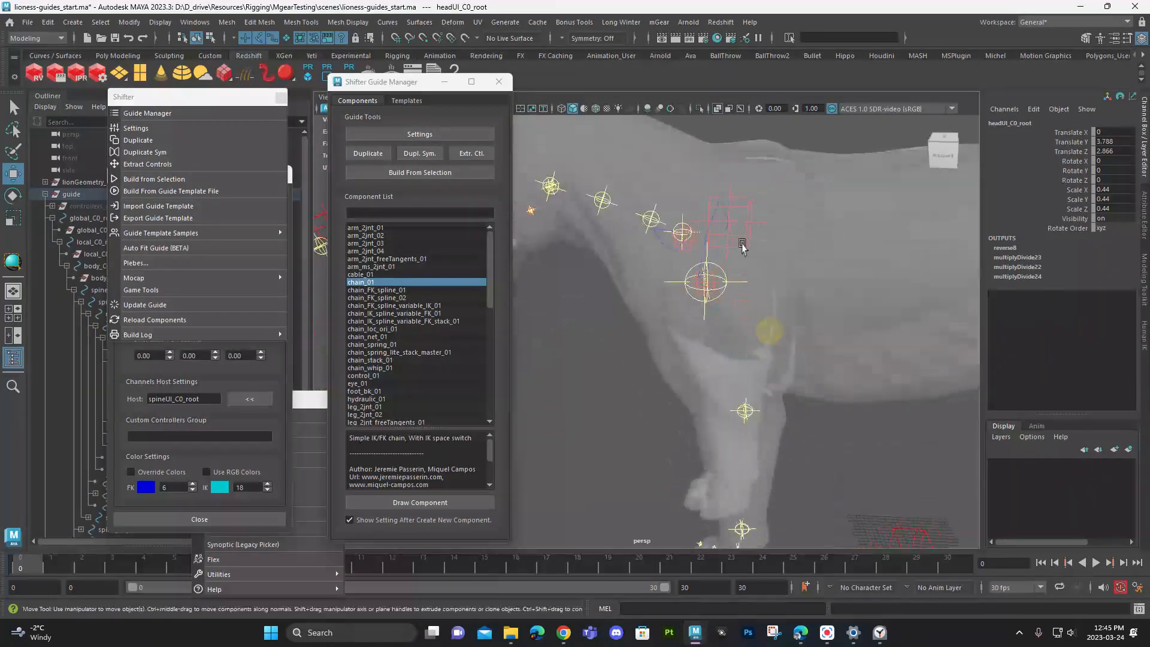
{"action": "left_click", "coordinate": [746, 255]}
{"action": "key", "text": "f"}
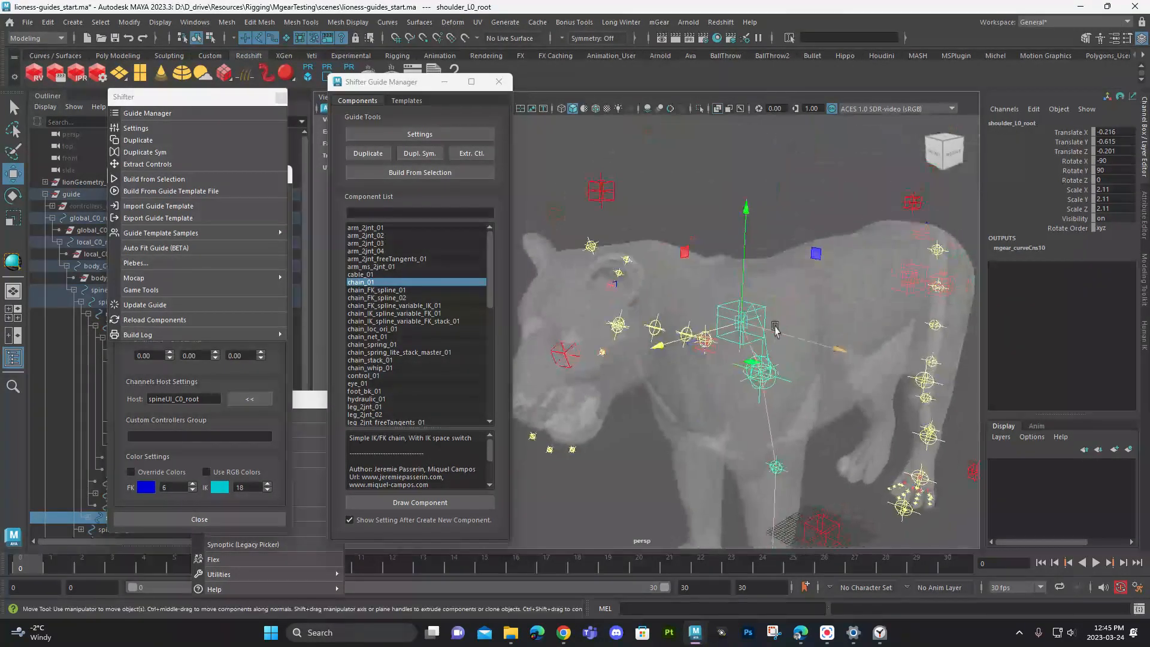
{"action": "left_click_drag", "start_coordinate": [776, 328], "coordinate": [762, 306], "text": "alt"}
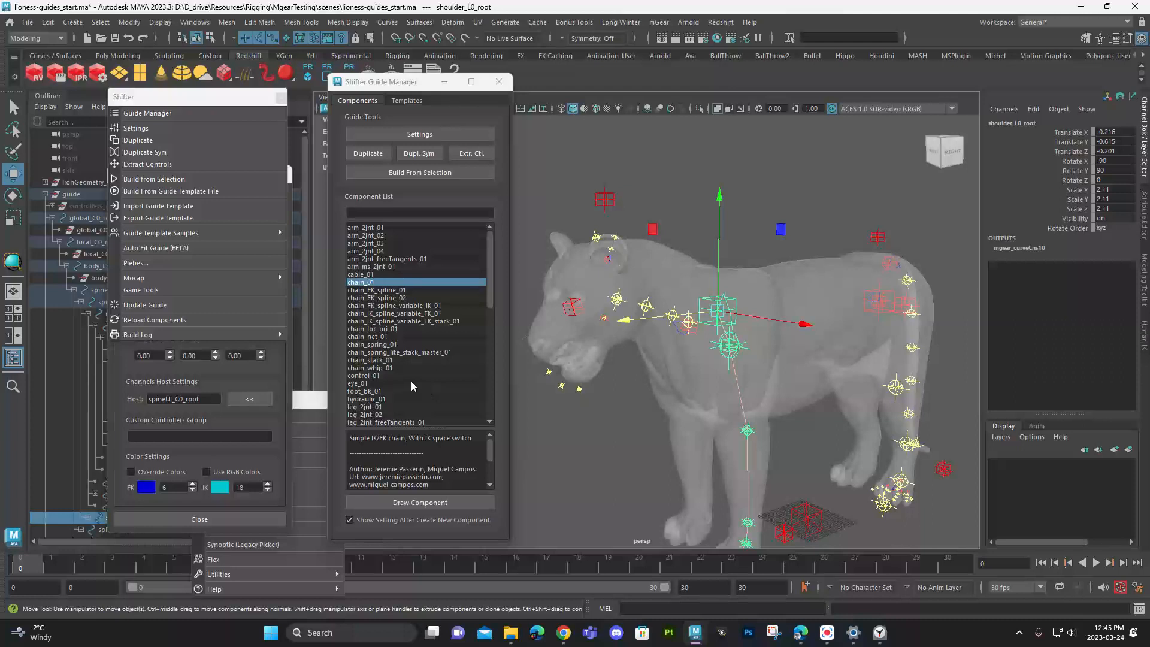
{"action": "left_click", "coordinate": [422, 154]}
{"action": "left_click_drag", "start_coordinate": [762, 344], "coordinate": [872, 263], "text": "alt"}
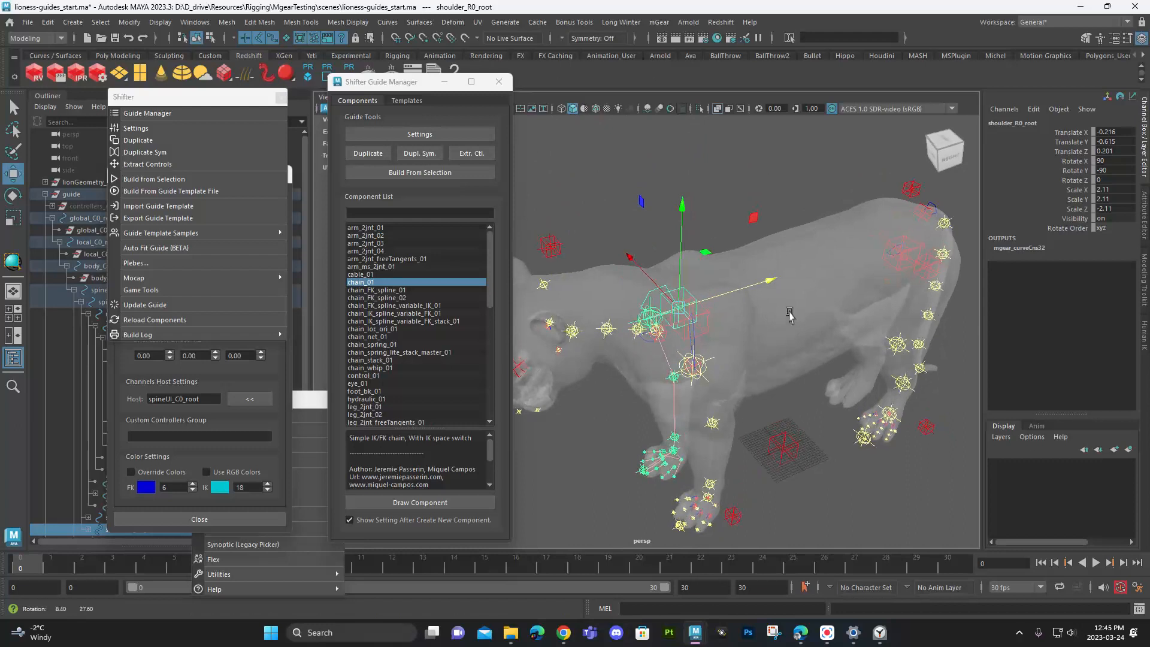
{"action": "left_click", "coordinate": [912, 247]}
{"action": "key", "text": "q"}
{"action": "right_click_drag", "start_coordinate": [879, 259], "coordinate": [932, 385], "text": "alt"}
{"action": "middle_click_drag", "start_coordinate": [932, 386], "coordinate": [680, 416], "text": "alt"}
{"action": "left_click_drag", "start_coordinate": [680, 415], "coordinate": [658, 405], "text": "alt"}
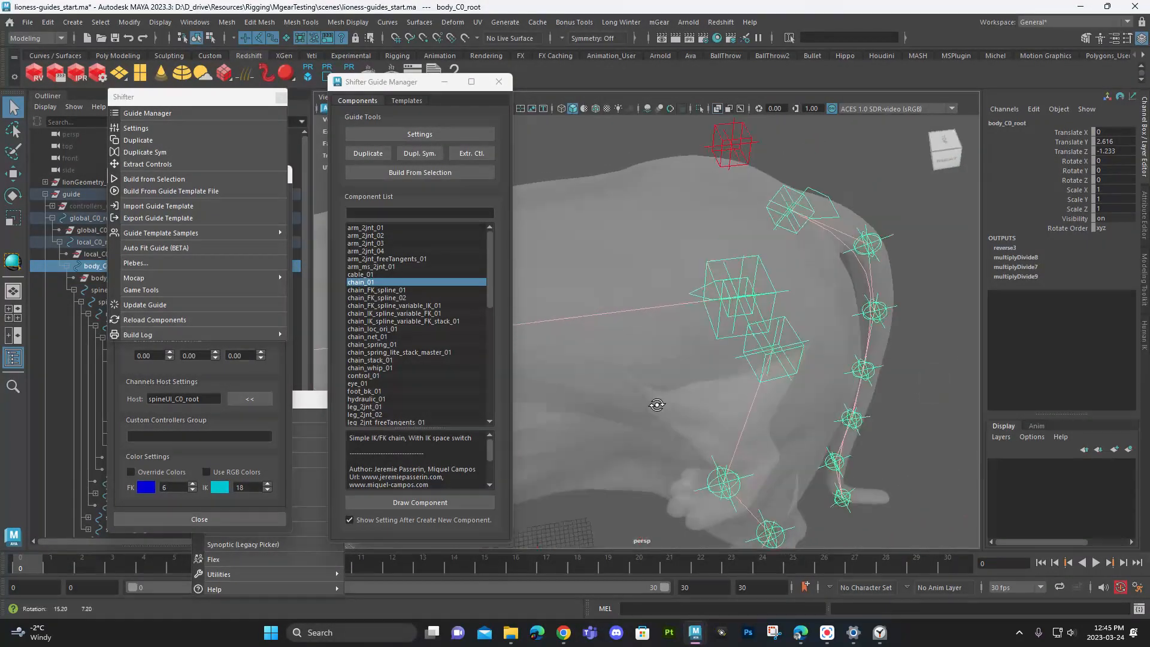
{"action": "left_click", "coordinate": [728, 316]}
{"action": "right_click_drag", "start_coordinate": [589, 366], "coordinate": [518, 358], "text": "alt"}
{"action": "middle_click_drag", "start_coordinate": [519, 358], "coordinate": [595, 354], "text": "alt"}
{"action": "left_click_drag", "start_coordinate": [595, 354], "coordinate": [654, 332], "text": "alt"}
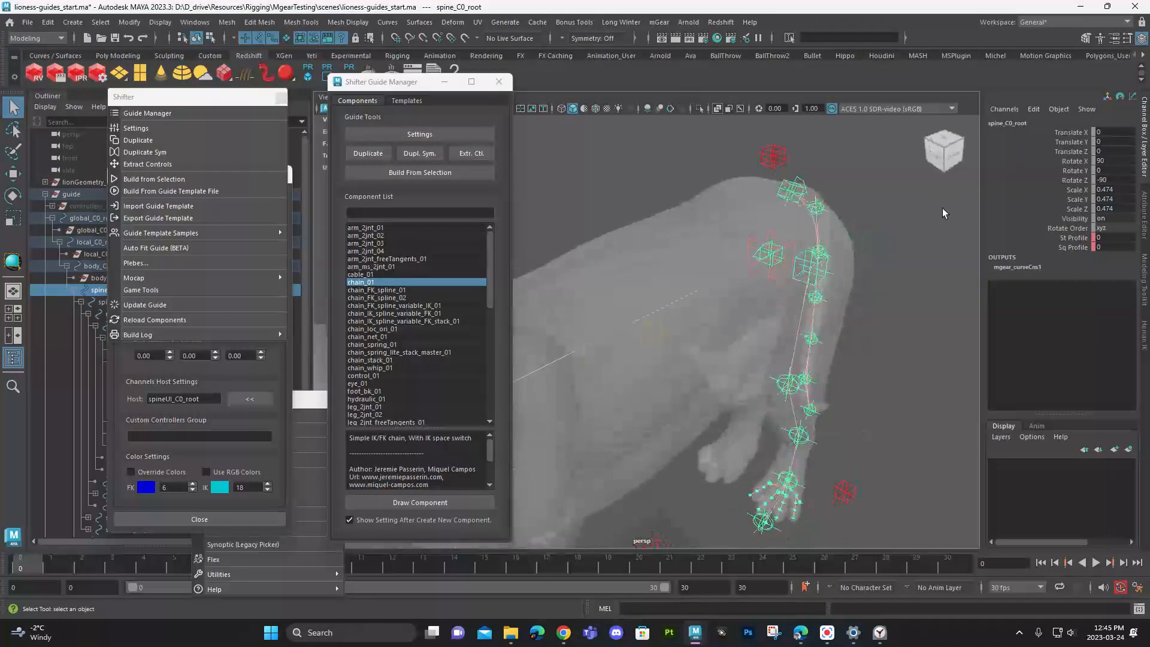
- Duplicate the left back-leg guide root symmetrically to the right side, closing the tail settings and Guide Manager windows
{"action": "left_click_drag", "start_coordinate": [204, 105], "coordinate": [354, 88]}
{"action": "left_click", "coordinate": [790, 279]}
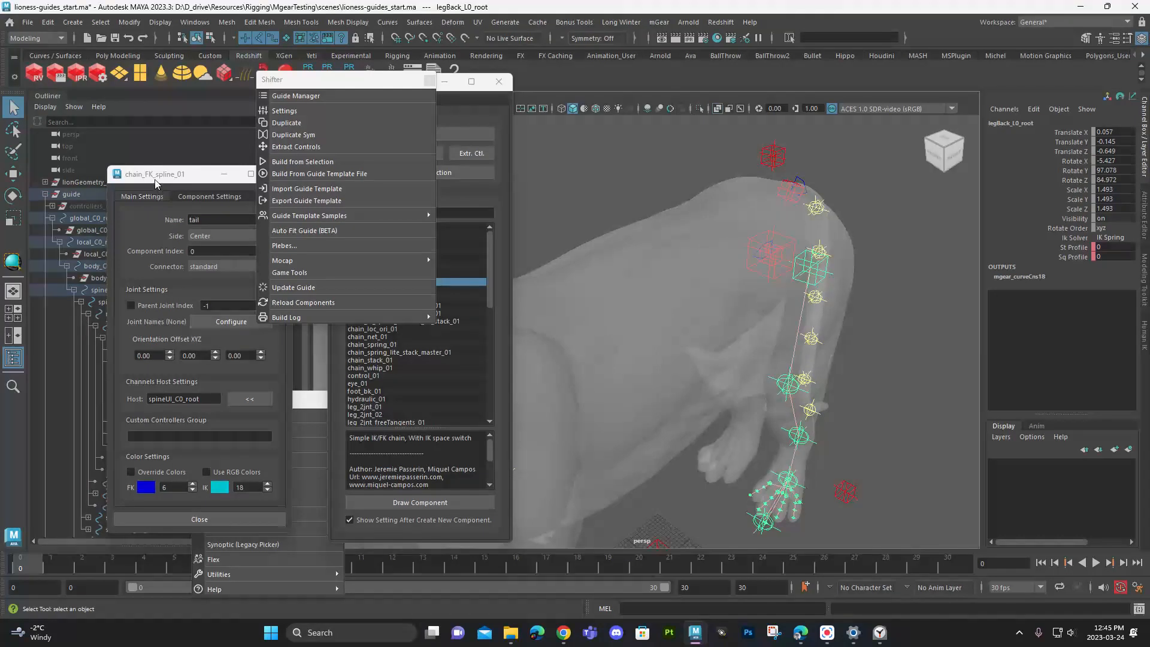
{"action": "left_click_drag", "start_coordinate": [155, 179], "coordinate": [225, 228]}
{"action": "left_click", "coordinate": [349, 224]}
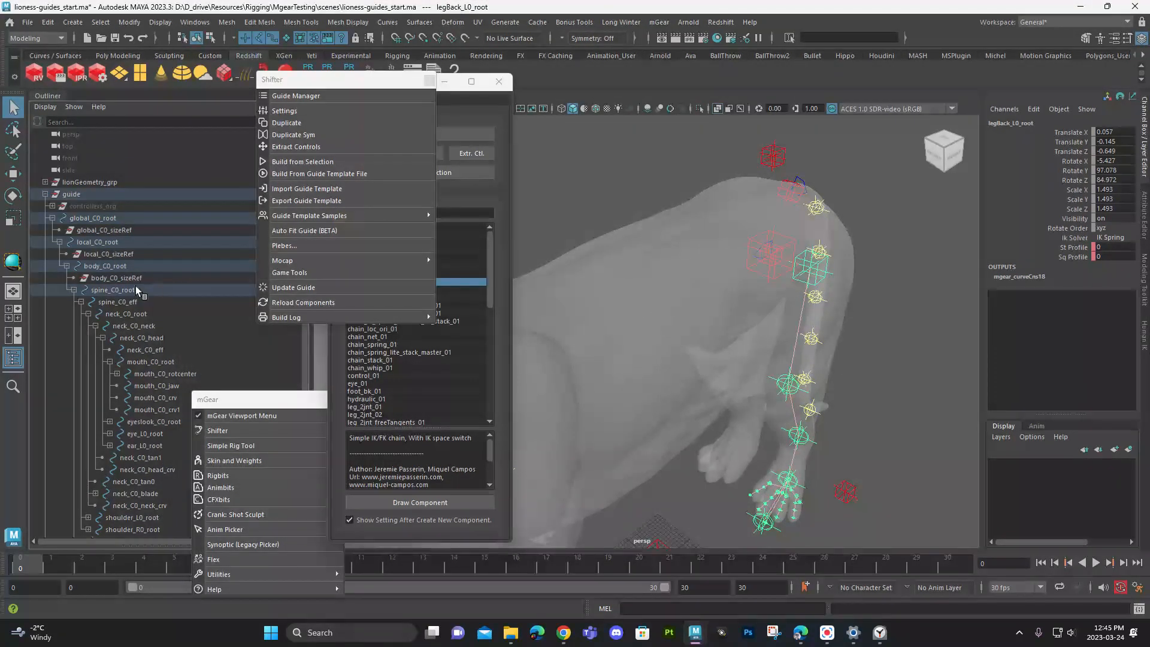
{"action": "scroll", "coordinate": [135, 285], "scroll_direction": "down", "scroll_amount": 3}
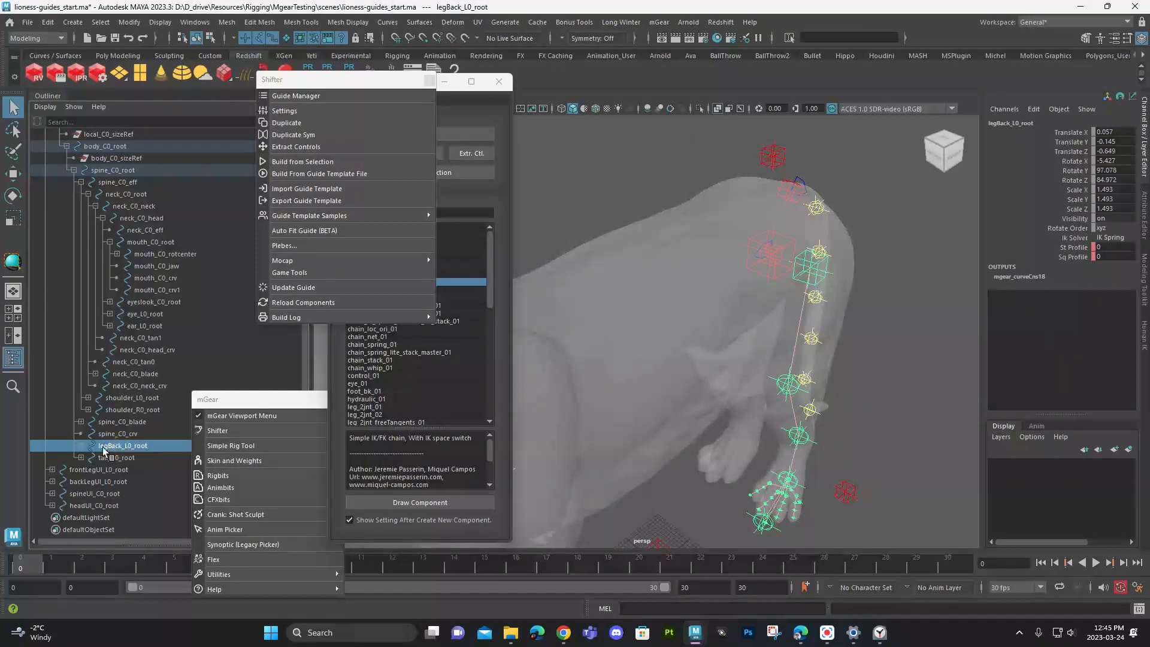
{"action": "left_click_drag", "start_coordinate": [383, 80], "coordinate": [207, 92]}
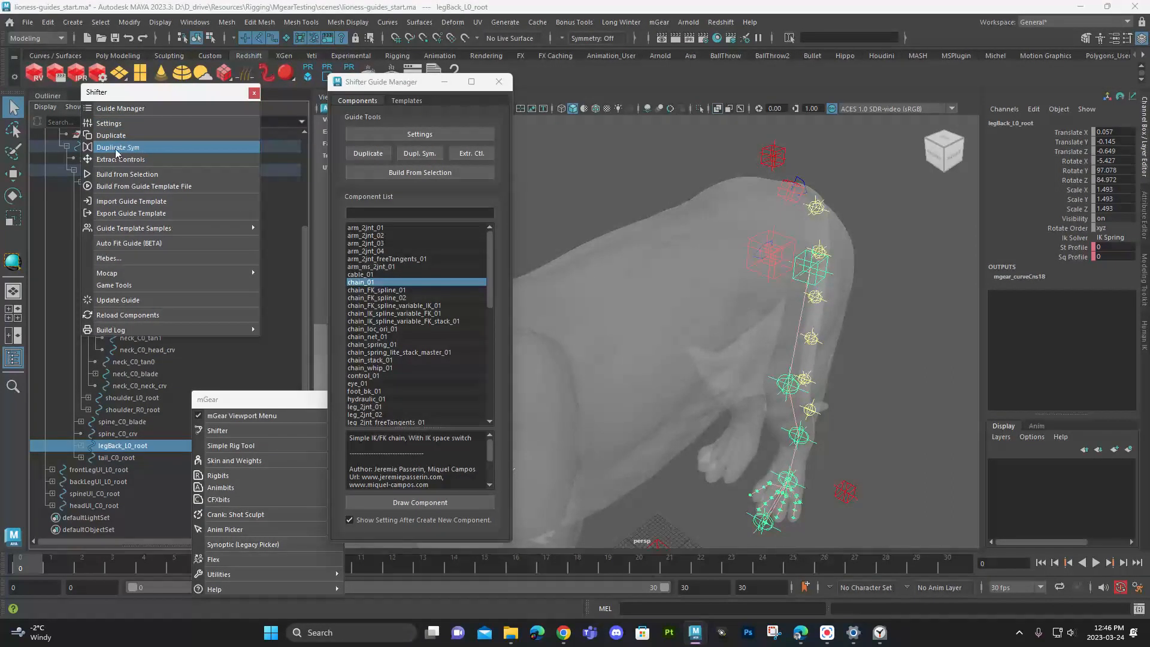
{"action": "left_click", "coordinate": [419, 154]}
{"action": "left_click", "coordinate": [498, 82]}
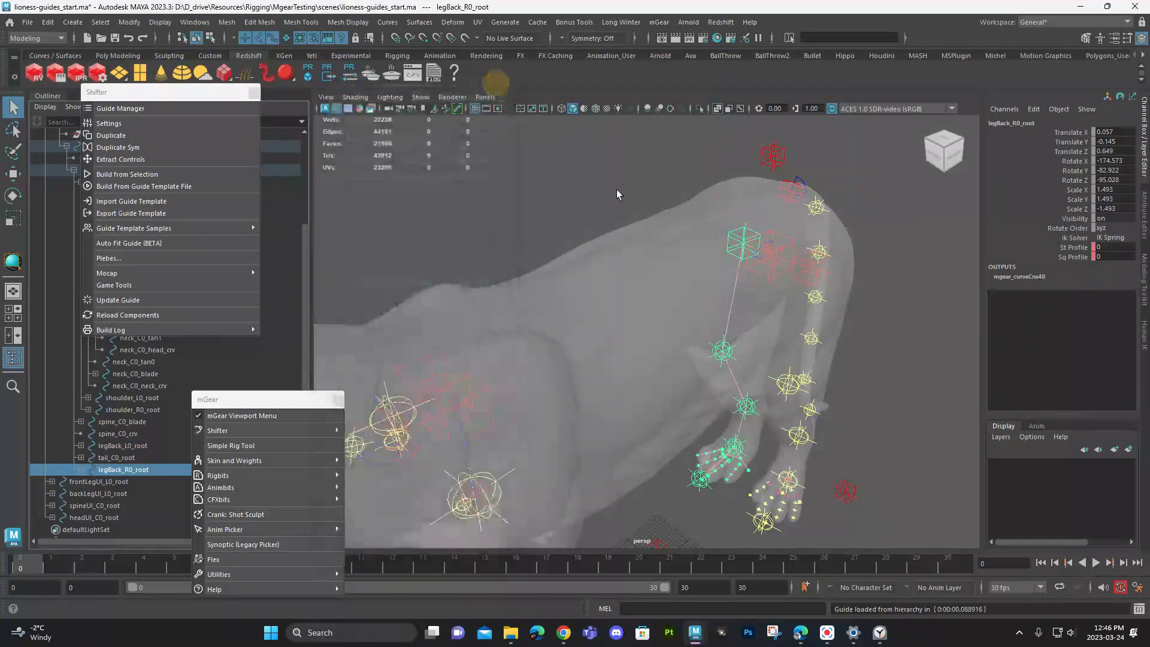
- Select the left ear guide root, close the Guide Manager, and duplicate the ear symmetrically to the right side
{"action": "key", "text": "a"}
{"action": "left_click_drag", "start_coordinate": [710, 309], "coordinate": [639, 278], "text": "alt"}
{"action": "scroll", "coordinate": [639, 277], "scroll_direction": "up", "scroll_amount": 5}
{"action": "middle_click_drag", "start_coordinate": [509, 174], "coordinate": [743, 422], "text": "alt"}
{"action": "left_click_drag", "start_coordinate": [568, 240], "coordinate": [590, 206], "text": "alt"}
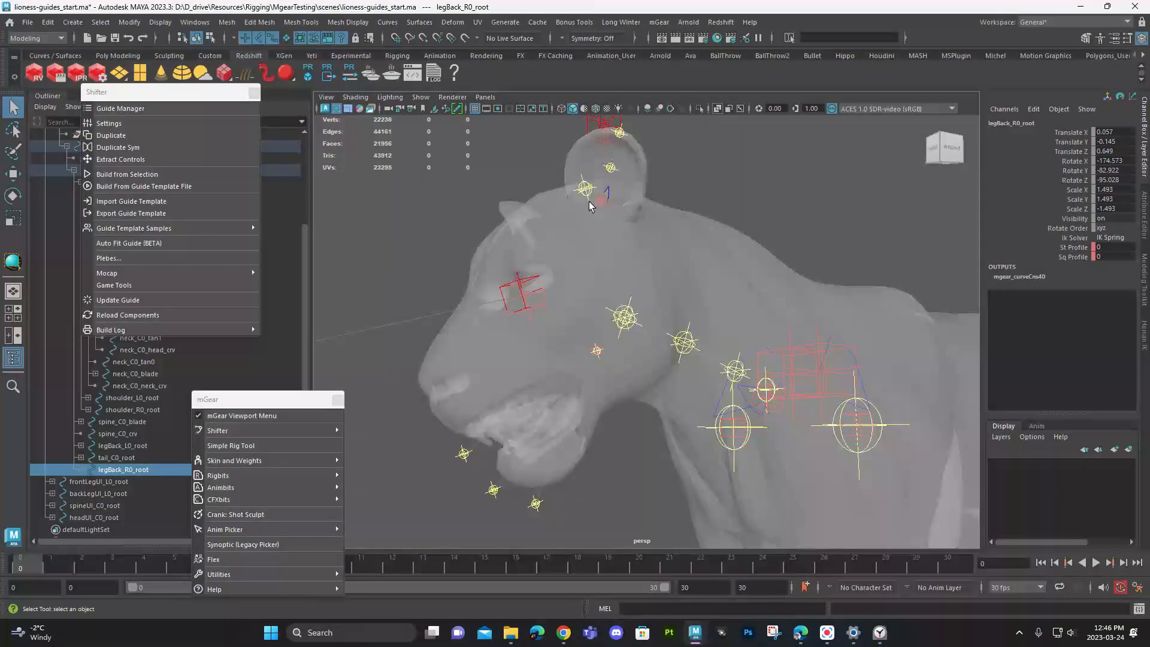
{"action": "left_click", "coordinate": [602, 205]}
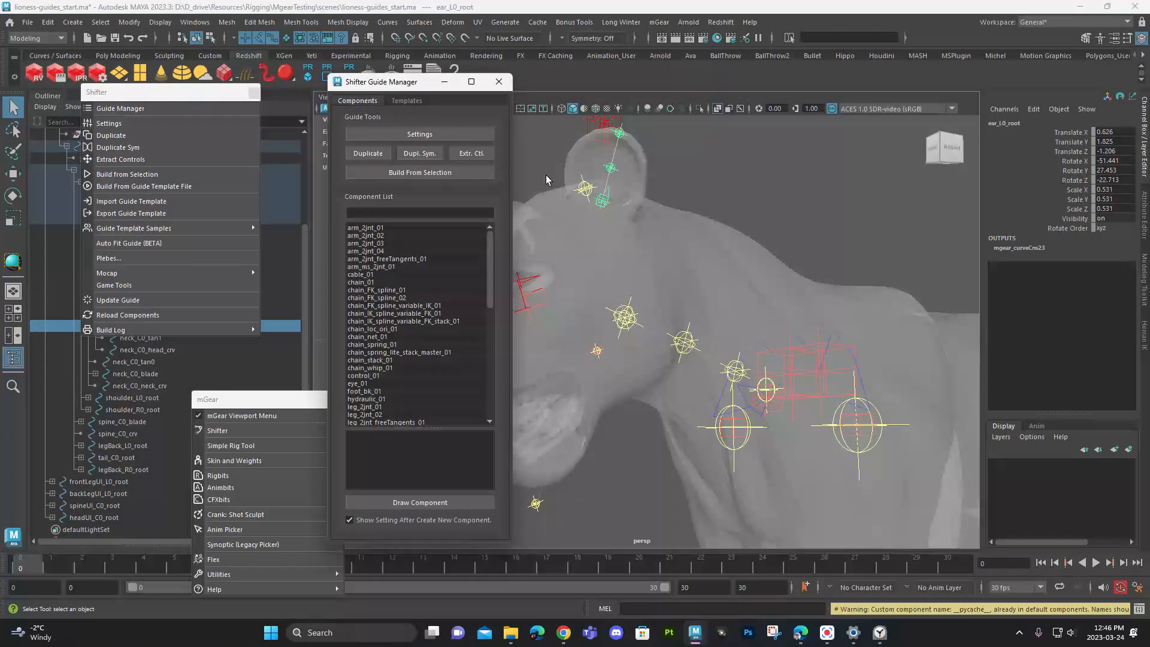
{"action": "left_click_drag", "start_coordinate": [423, 84], "coordinate": [321, 74]}
{"action": "left_click_drag", "start_coordinate": [496, 133], "coordinate": [551, 140], "text": "alt"}
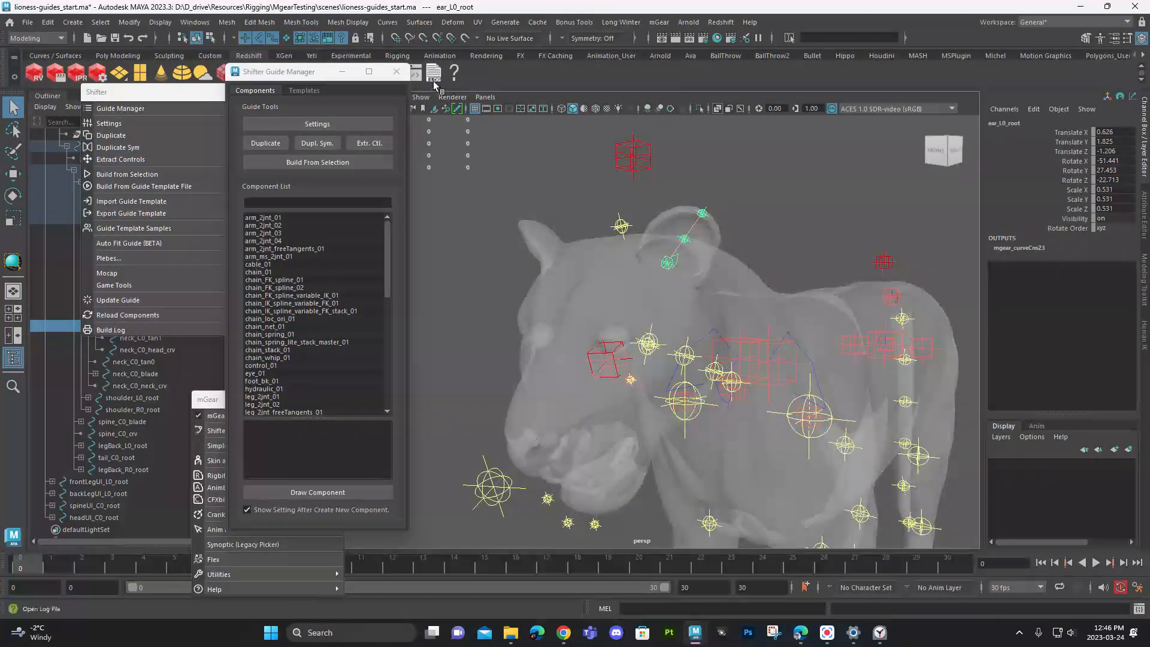
{"action": "left_click", "coordinate": [396, 71]}
{"action": "left_click", "coordinate": [191, 153]}
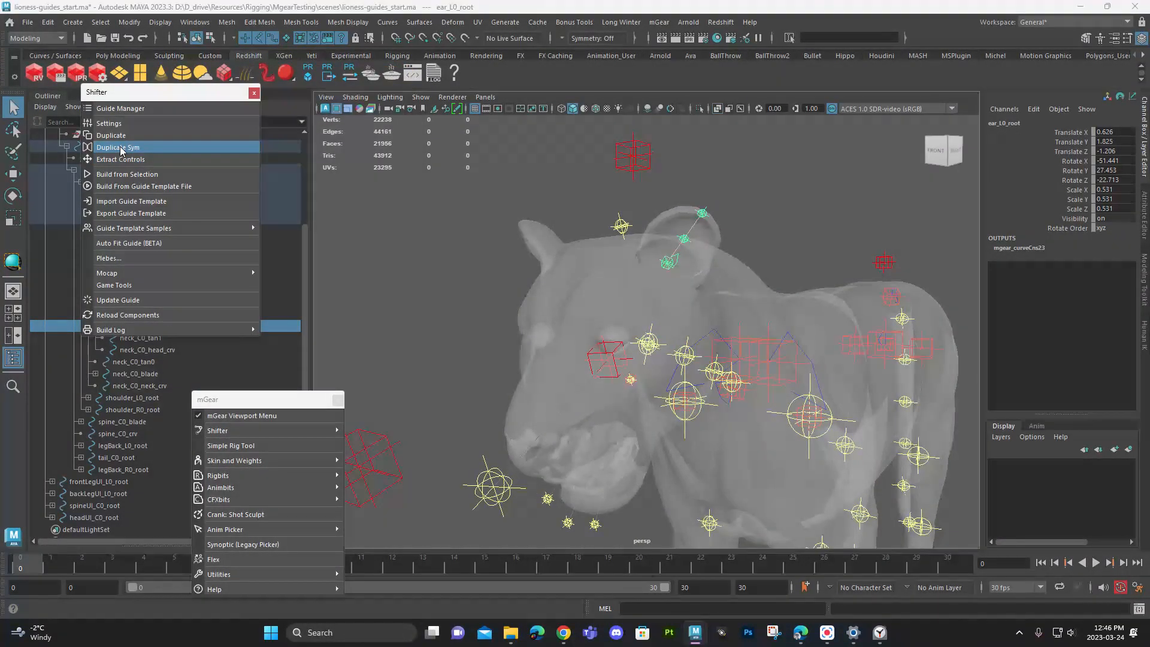
- Duplicate the left front-leg UI guide and the left back-leg UI guide symmetrically to the lioness's right side
{"action": "left_click_drag", "start_coordinate": [478, 218], "coordinate": [741, 295], "text": "alt"}
{"action": "middle_click_drag", "start_coordinate": [741, 295], "coordinate": [683, 144], "text": "alt"}
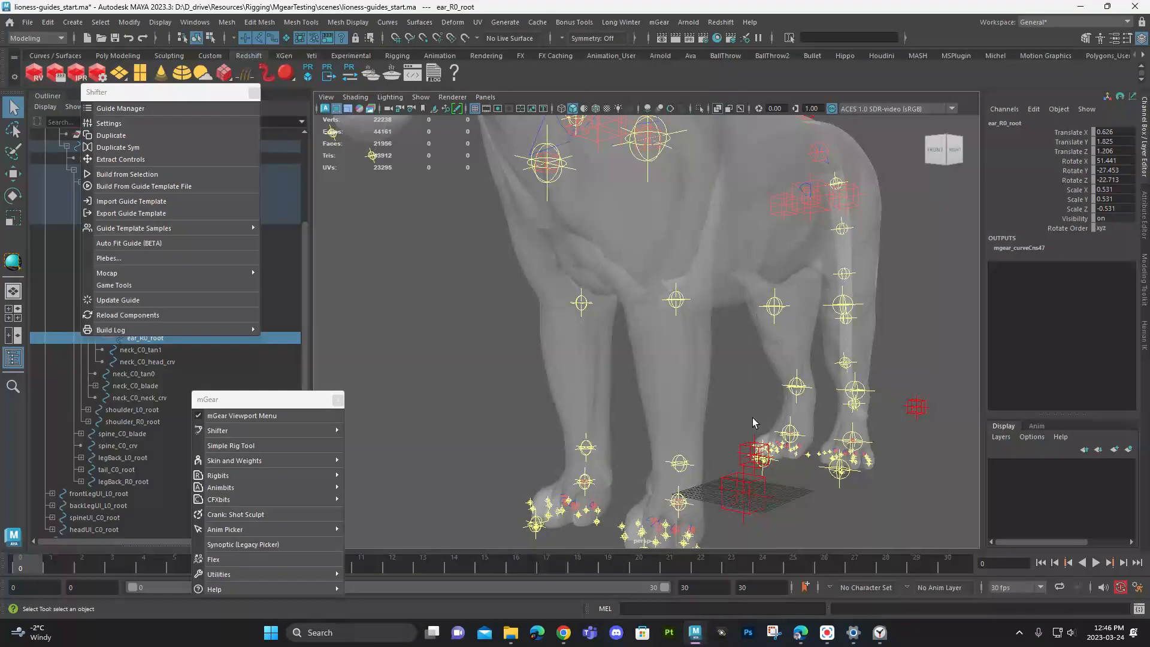
{"action": "left_click_drag", "start_coordinate": [739, 496], "coordinate": [717, 446], "text": "alt"}
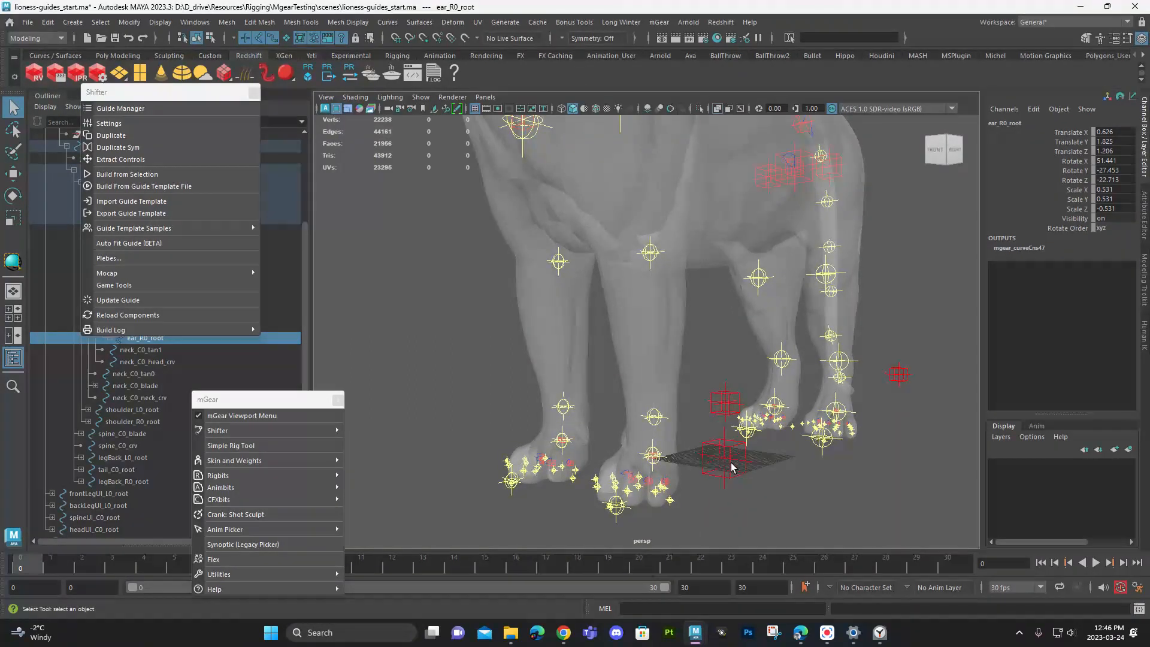
{"action": "left_click", "coordinate": [732, 467]}
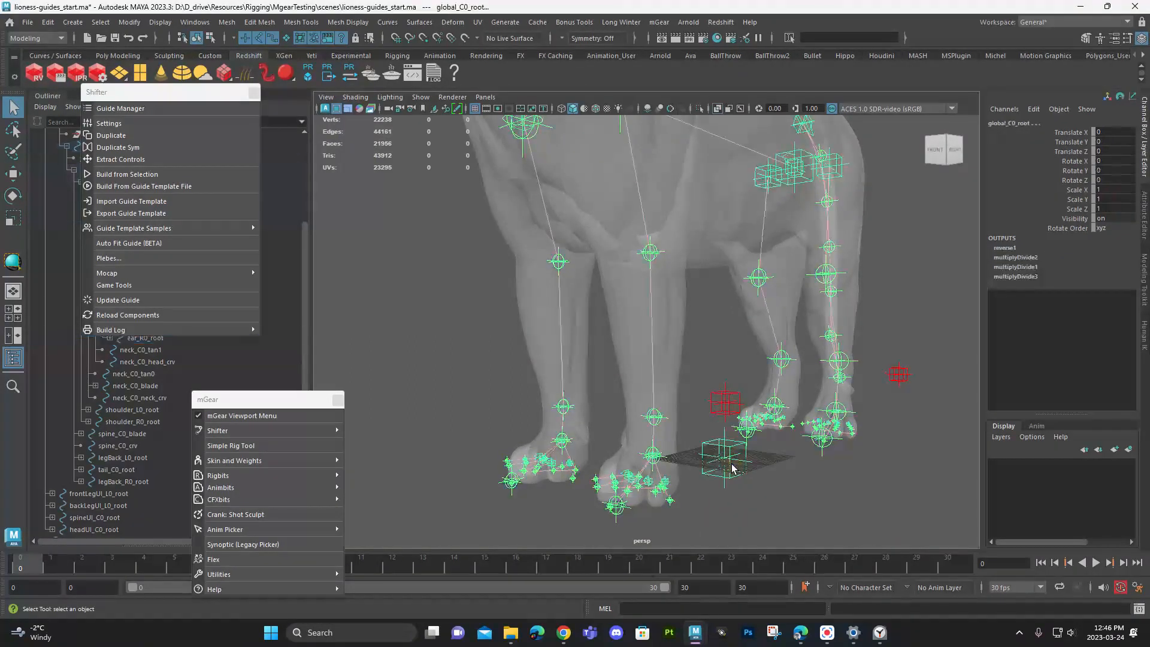
{"action": "left_click", "coordinate": [721, 405]}
{"action": "key", "text": "g"}
{"action": "left_click", "coordinate": [899, 375]}
{"action": "key", "text": "g"}
- Select the left eye guide root and move it onto the eyeball, at about 1.944 Translate X, 0.942 Translate Y and -0.771 Translate Z
{"action": "left_click_drag", "start_coordinate": [899, 378], "coordinate": [791, 417], "text": "alt"}
{"action": "scroll", "coordinate": [671, 274], "scroll_direction": "up", "scroll_amount": 8}
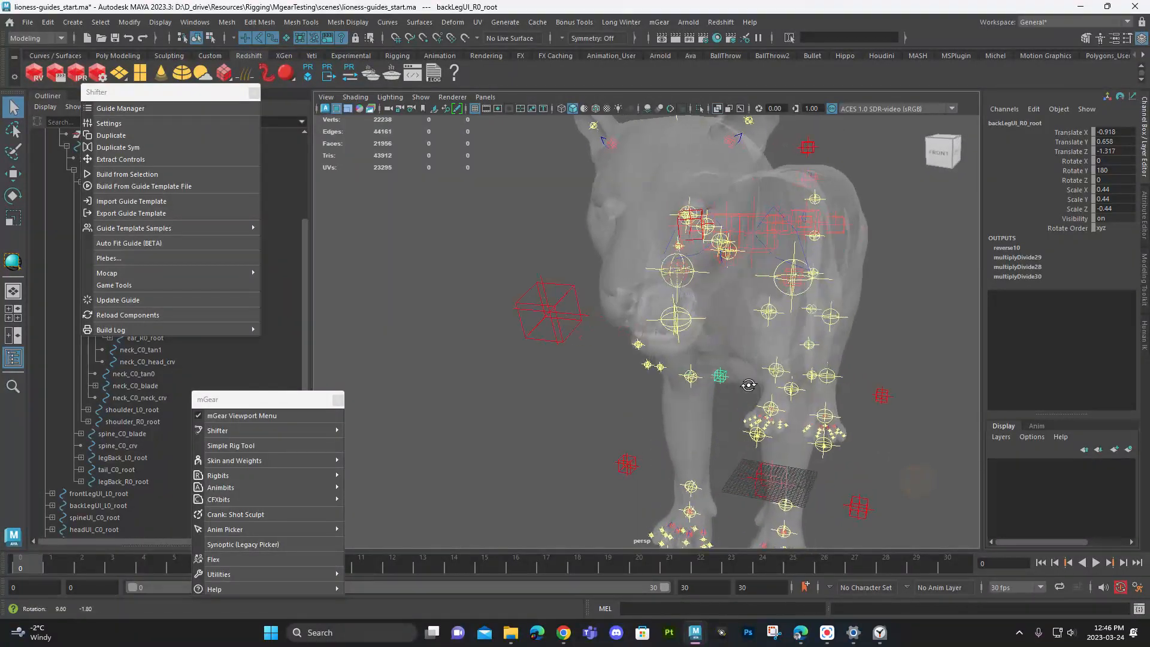
{"action": "left_click", "coordinate": [605, 231]}
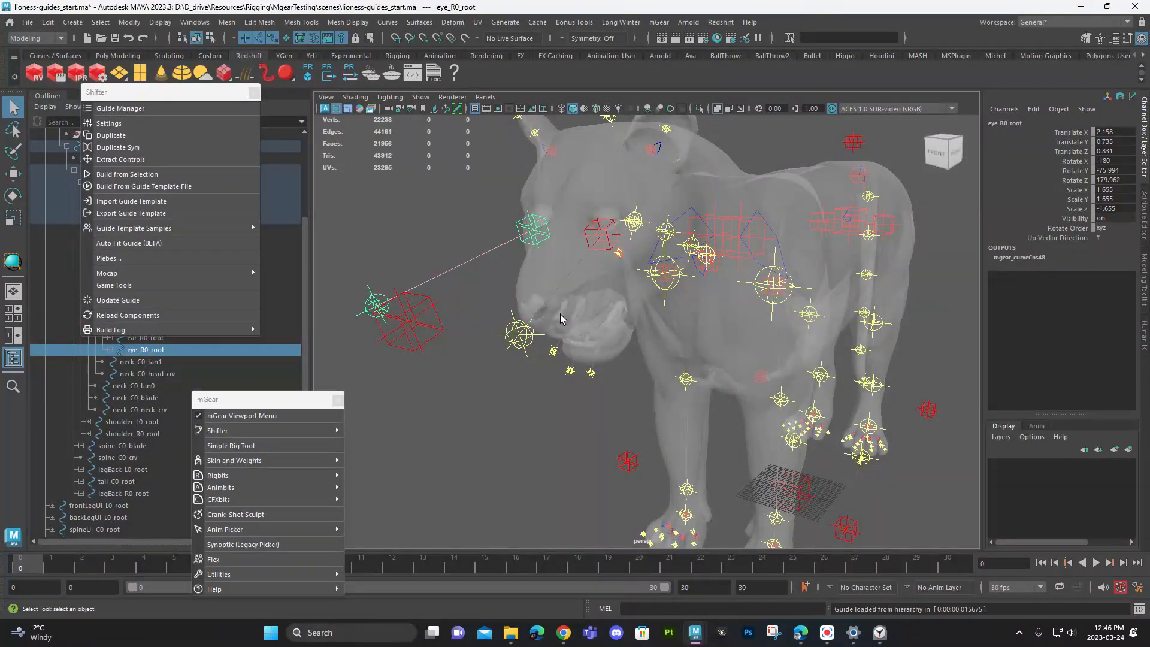
{"action": "left_click_drag", "start_coordinate": [559, 314], "coordinate": [713, 368], "text": "alt"}
{"action": "key", "text": "f"}
{"action": "key", "text": "ctrl+z"}
{"action": "scroll", "coordinate": [742, 333], "scroll_direction": "up", "scroll_amount": 5}
{"action": "left_click_drag", "start_coordinate": [742, 333], "coordinate": [635, 330], "text": "alt"}
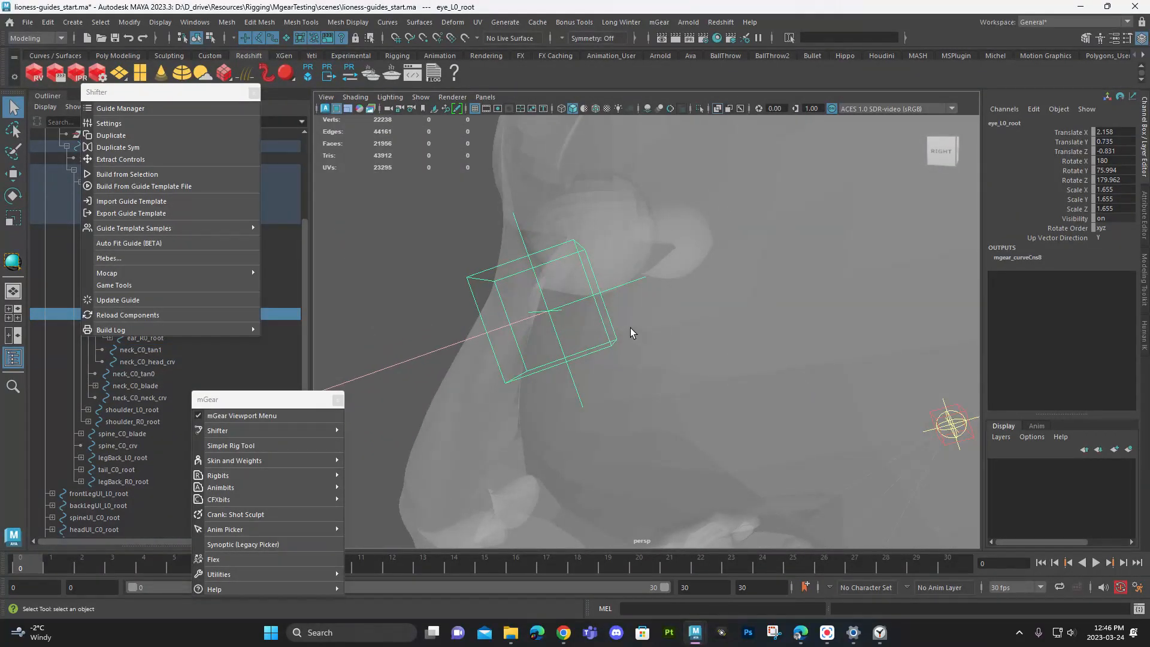
{"action": "key", "text": "w"}
{"action": "left_click_drag", "start_coordinate": [550, 310], "coordinate": [586, 241]}
{"action": "left_click_drag", "start_coordinate": [586, 241], "coordinate": [719, 239], "text": "alt"}
- Rotate the left eye guide to about 81.68 Rotate Y and refine its position to about 1.916, 0.952, -0.822 in X, Y, Z
{"action": "key", "text": "e"}
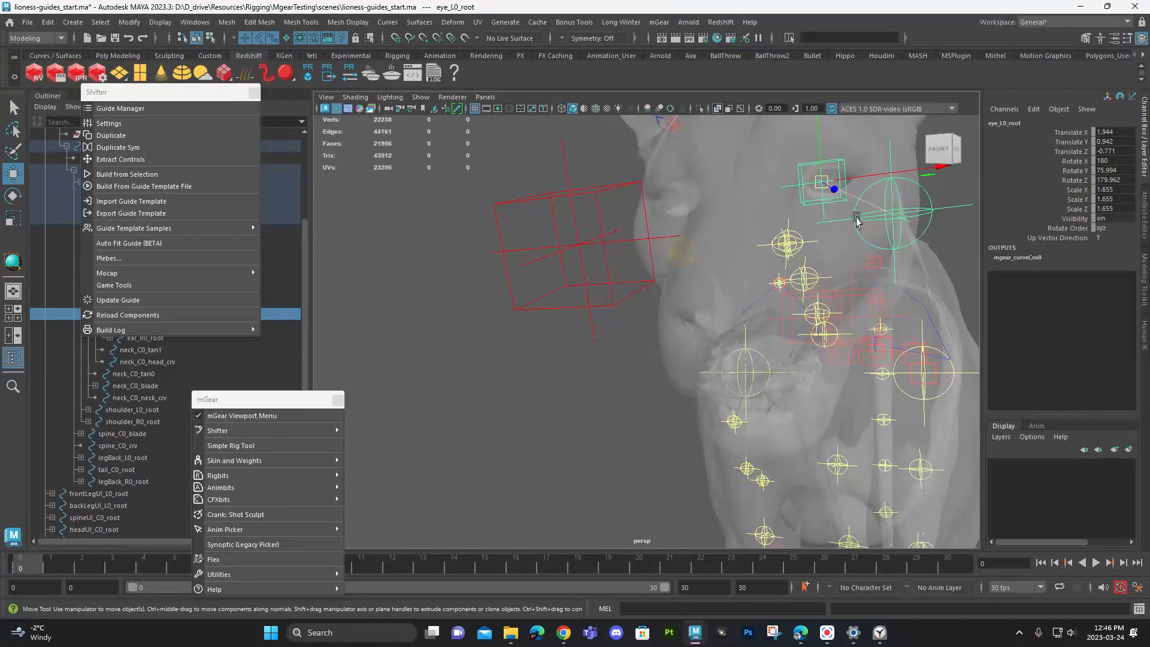
{"action": "left_click_drag", "start_coordinate": [882, 184], "coordinate": [821, 171]}
{"action": "key", "text": "w"}
{"action": "left_click_drag", "start_coordinate": [852, 190], "coordinate": [644, 222], "text": "alt"}
- Duplicate the adjusted left eye guide symmetrically to the right side of the head
{"action": "scroll", "coordinate": [754, 250], "scroll_direction": "down", "scroll_amount": 4}
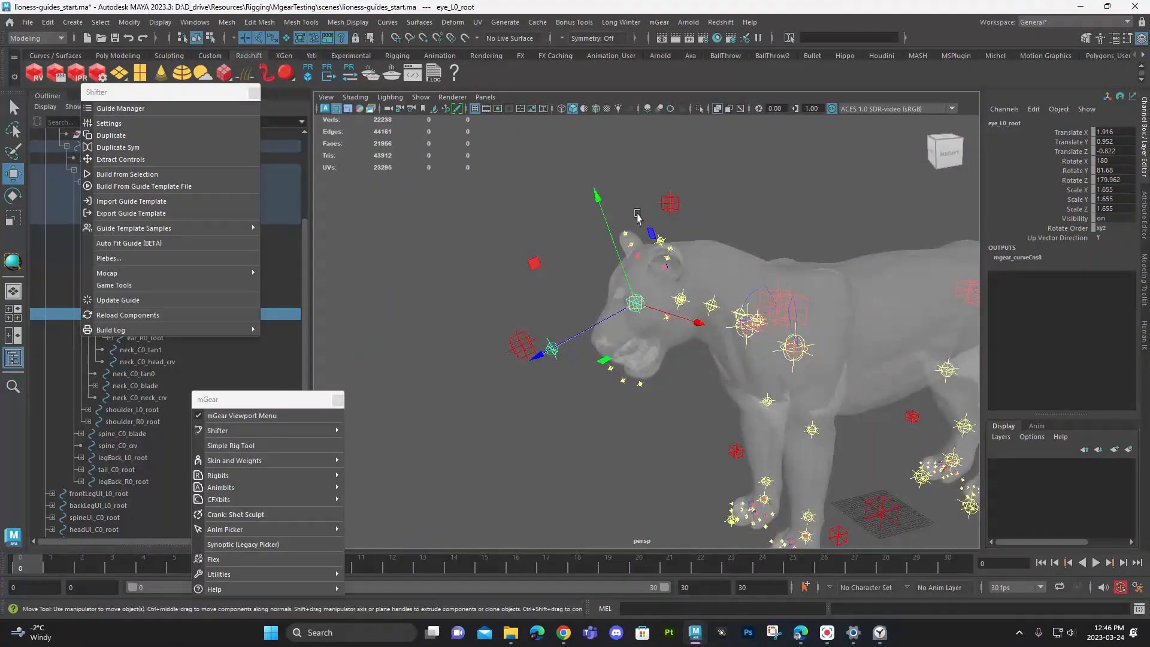
{"action": "key", "text": "g"}
{"action": "left_click_drag", "start_coordinate": [538, 393], "coordinate": [543, 359]}
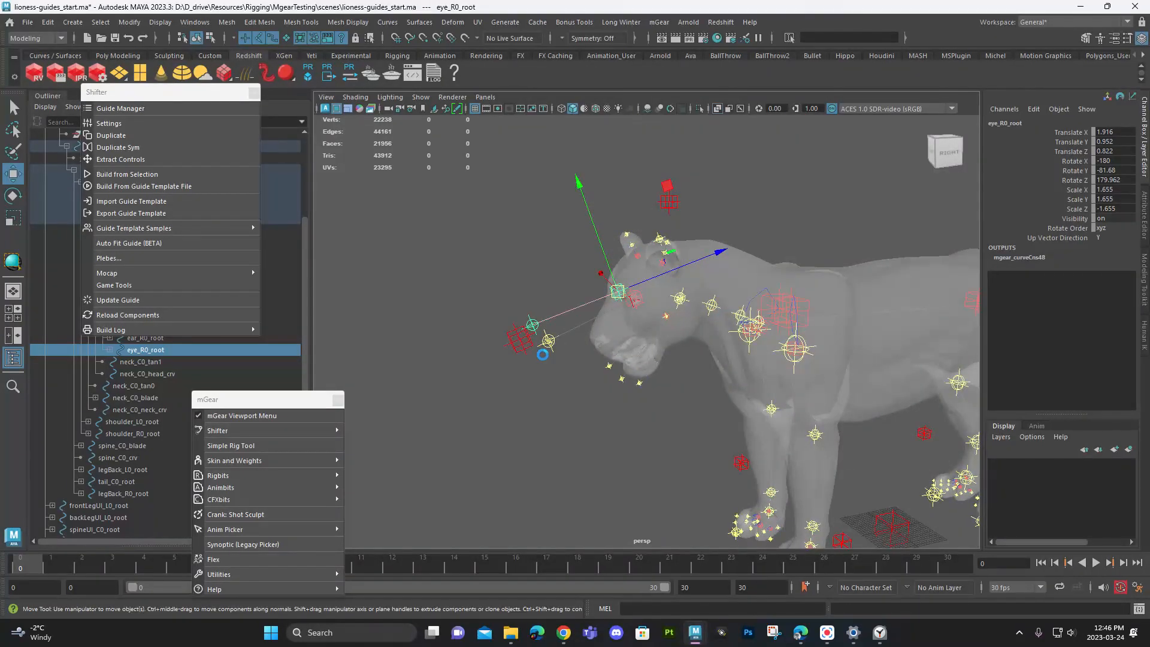
{"action": "scroll", "coordinate": [710, 302], "scroll_direction": "down", "scroll_amount": 4}
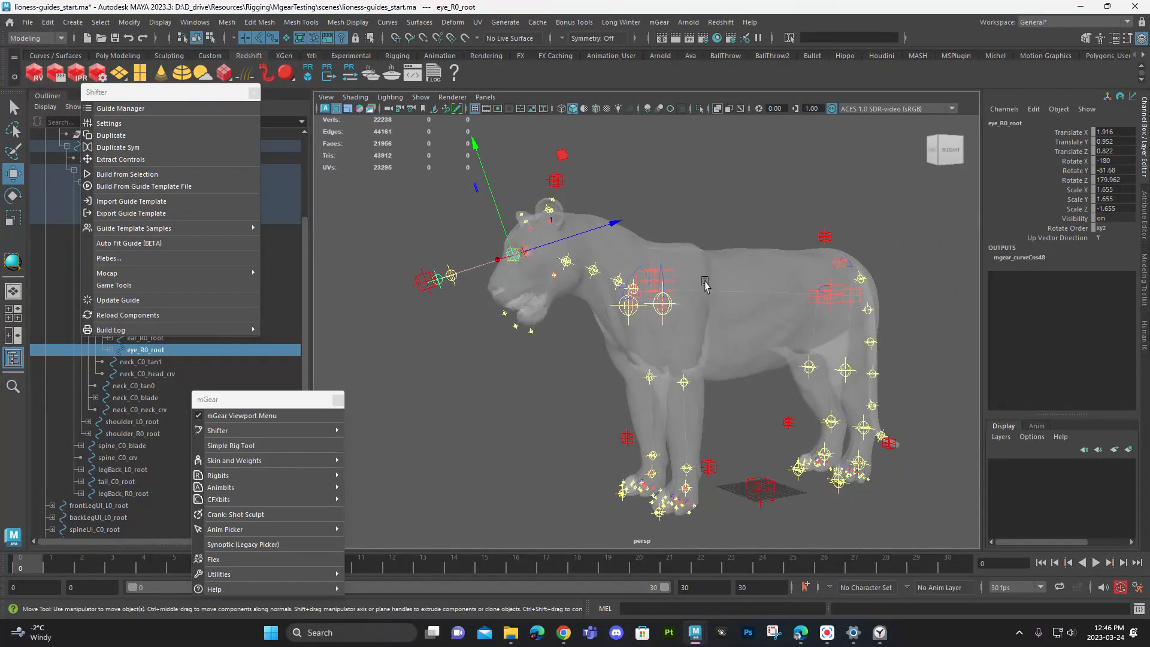